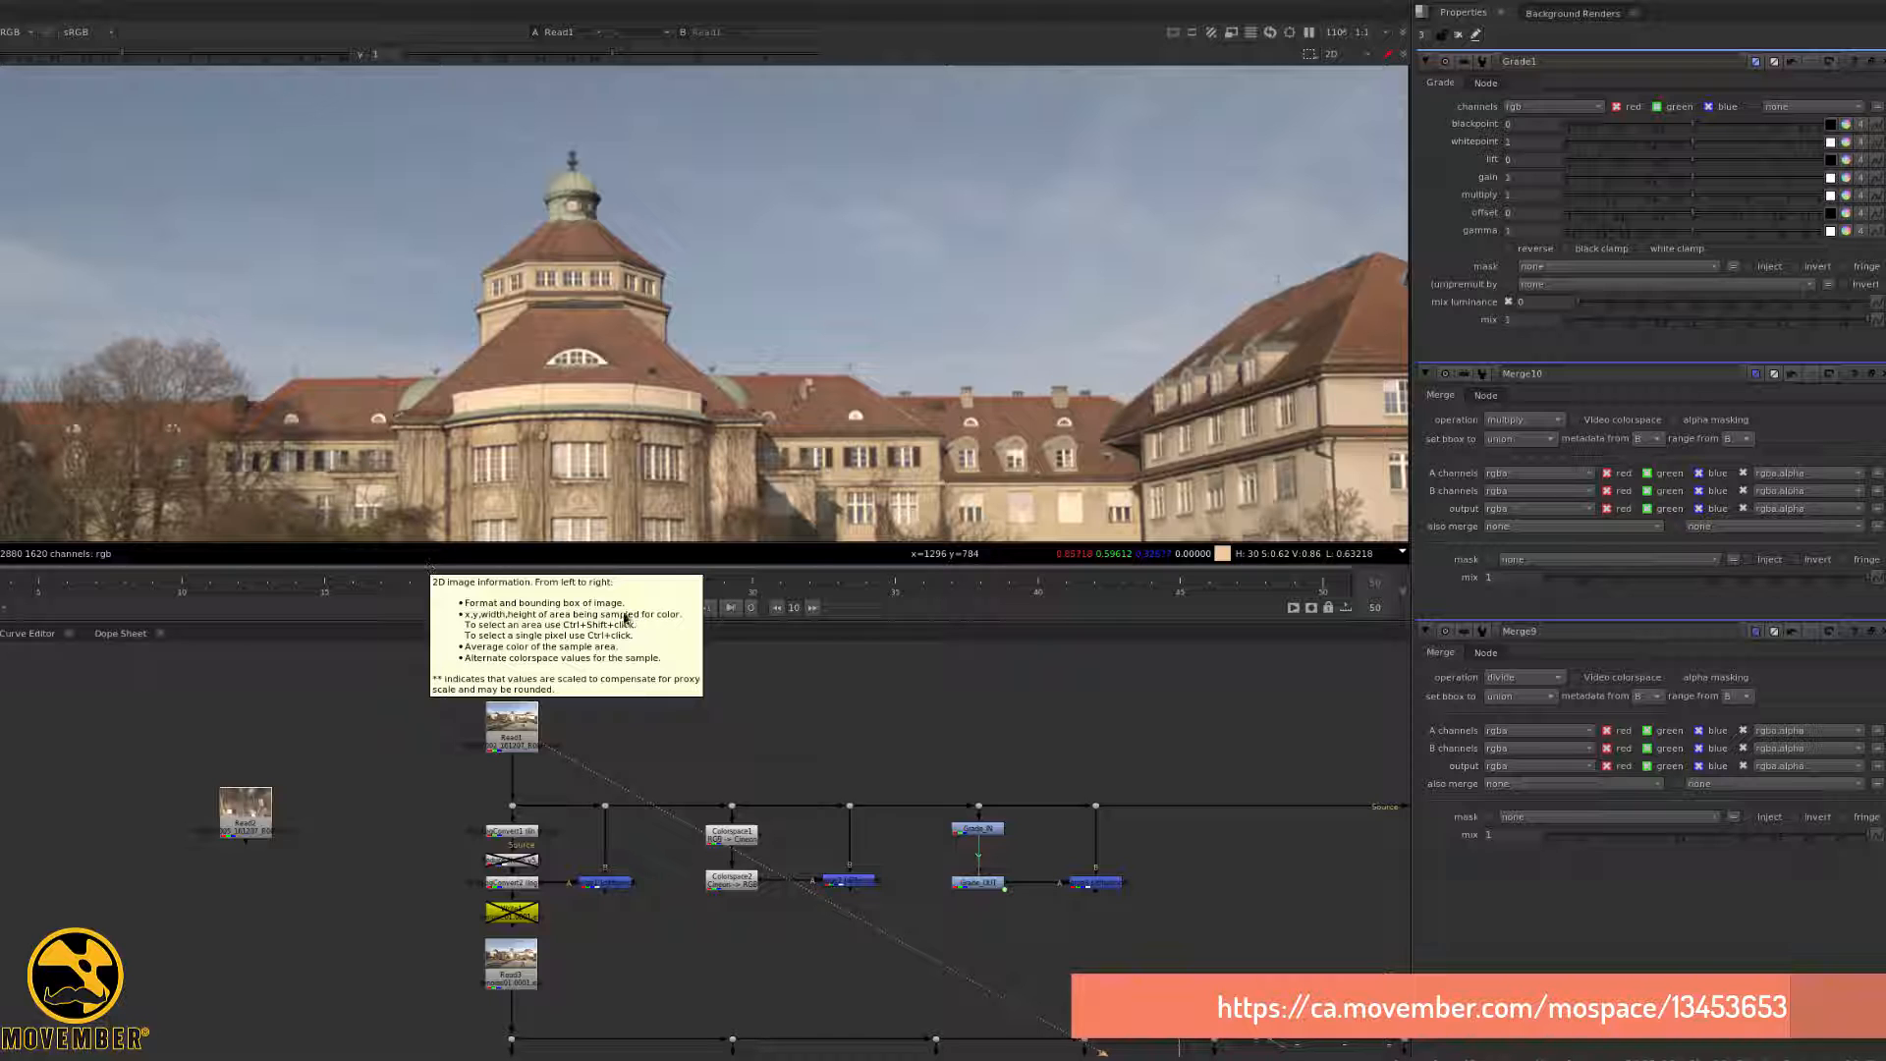
- View the source plate at the dot above OCIOLogConvert1 and look closely at the building's central dome
{"action": "scroll", "coordinate": [487, 831], "scroll_direction": "up", "scroll_amount": 5}
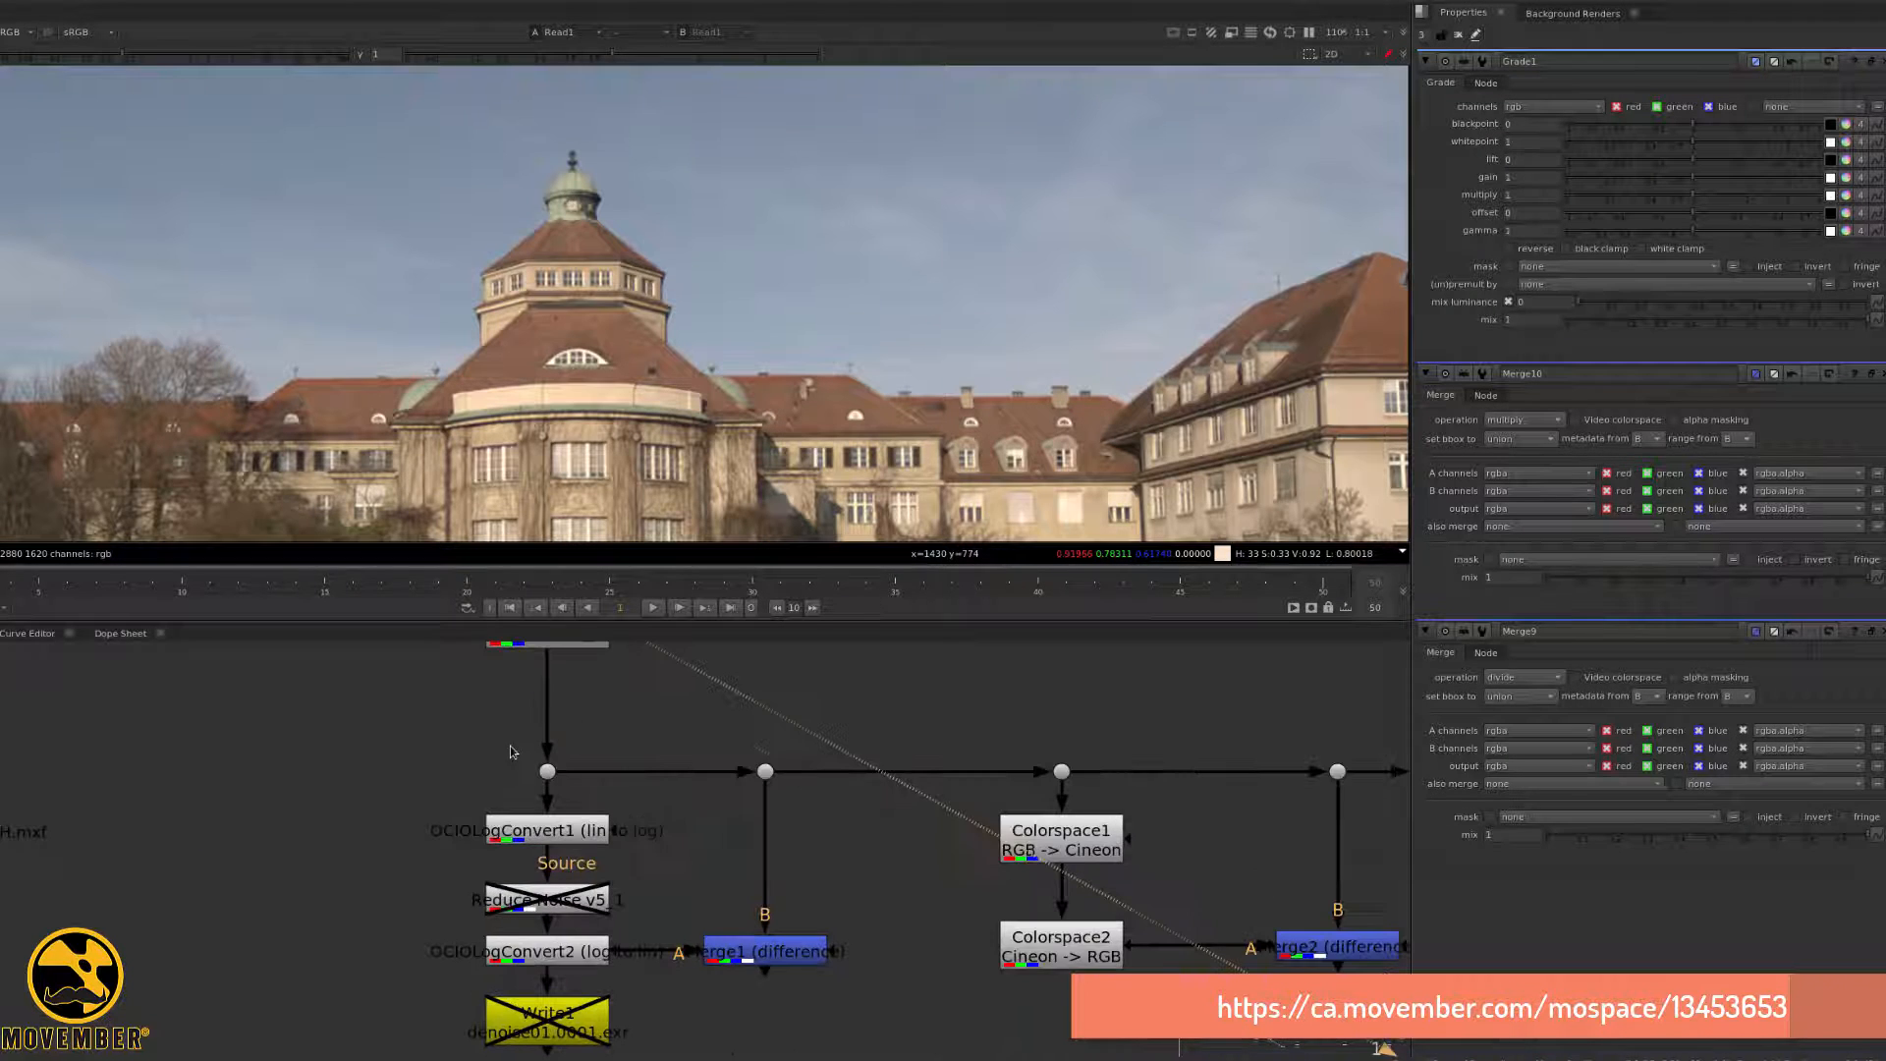
{"action": "left_click_drag", "start_coordinate": [509, 737], "coordinate": [588, 797]}
{"action": "key", "text": "1"}
{"action": "scroll", "coordinate": [624, 341], "scroll_direction": "up", "scroll_amount": 4}
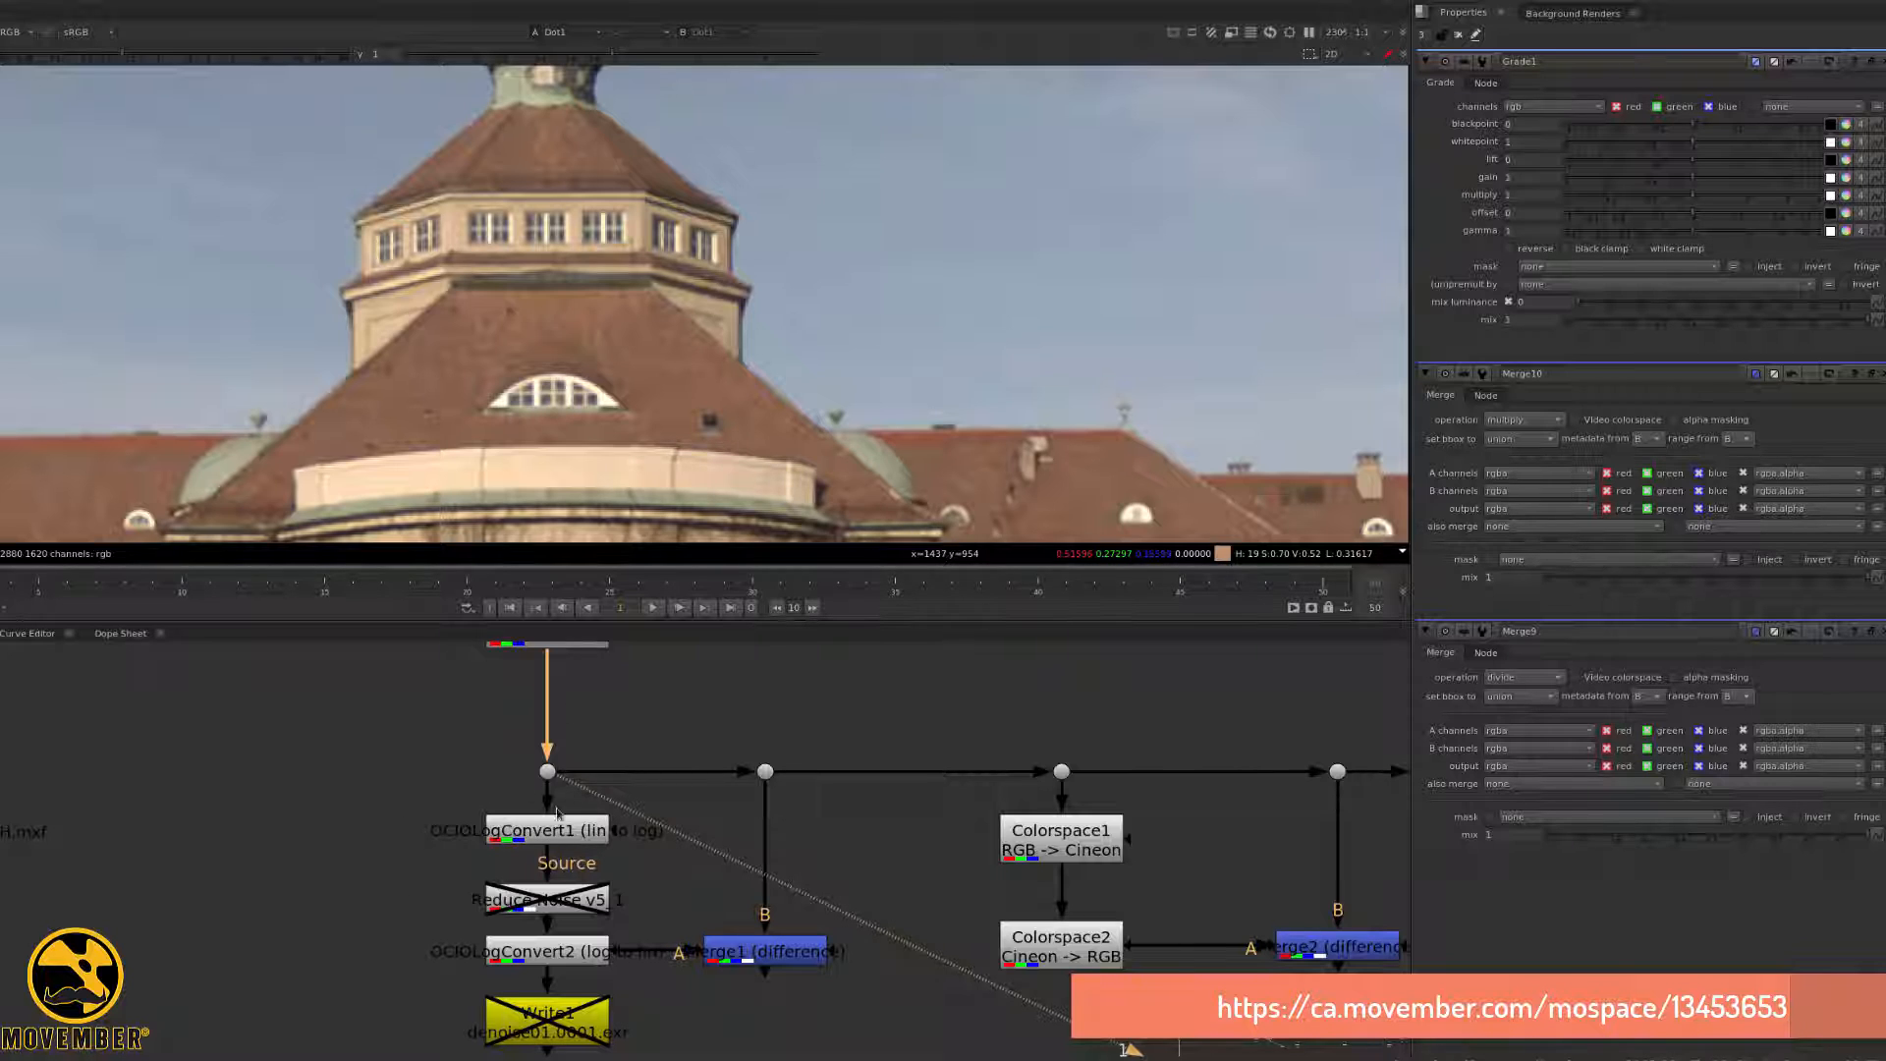
- View the output of OCIOLogConvert1 (lin to log) and examine the whole log-encoded frame
{"action": "left_click", "coordinate": [575, 833]}
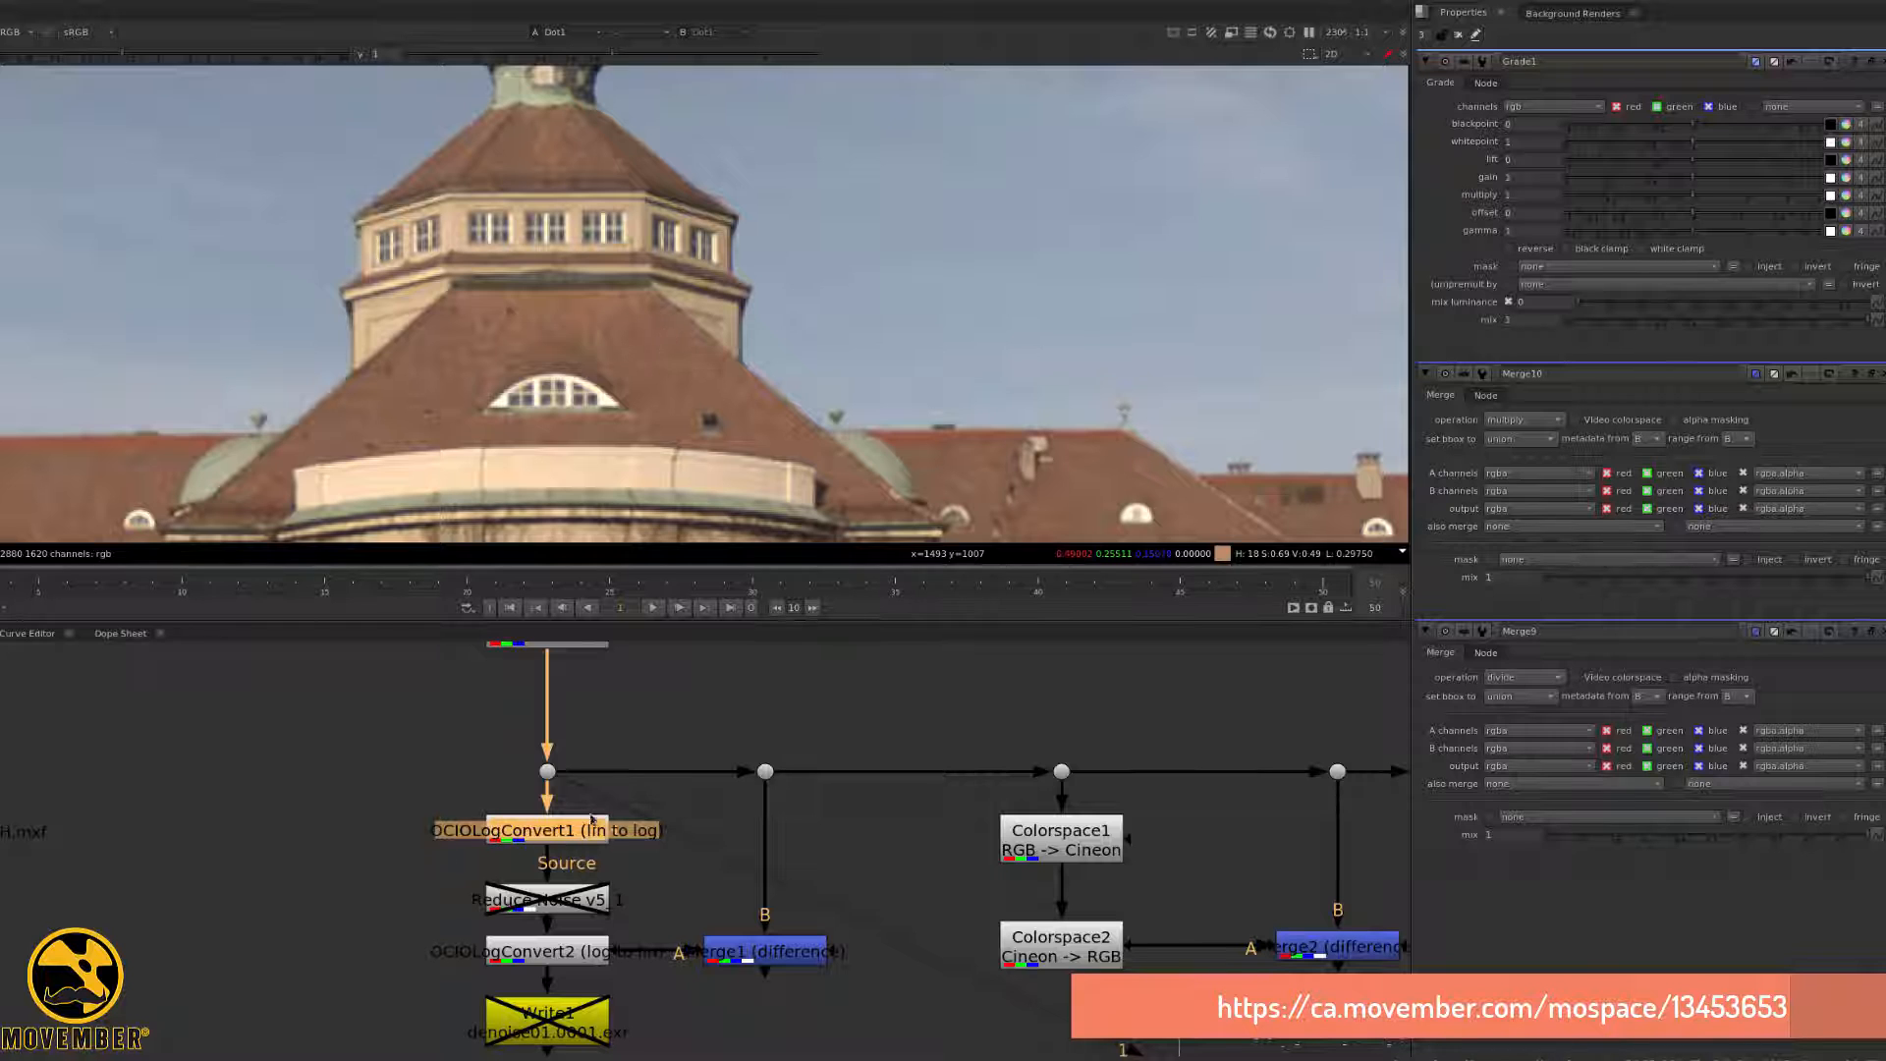
{"action": "key", "text": "1"}
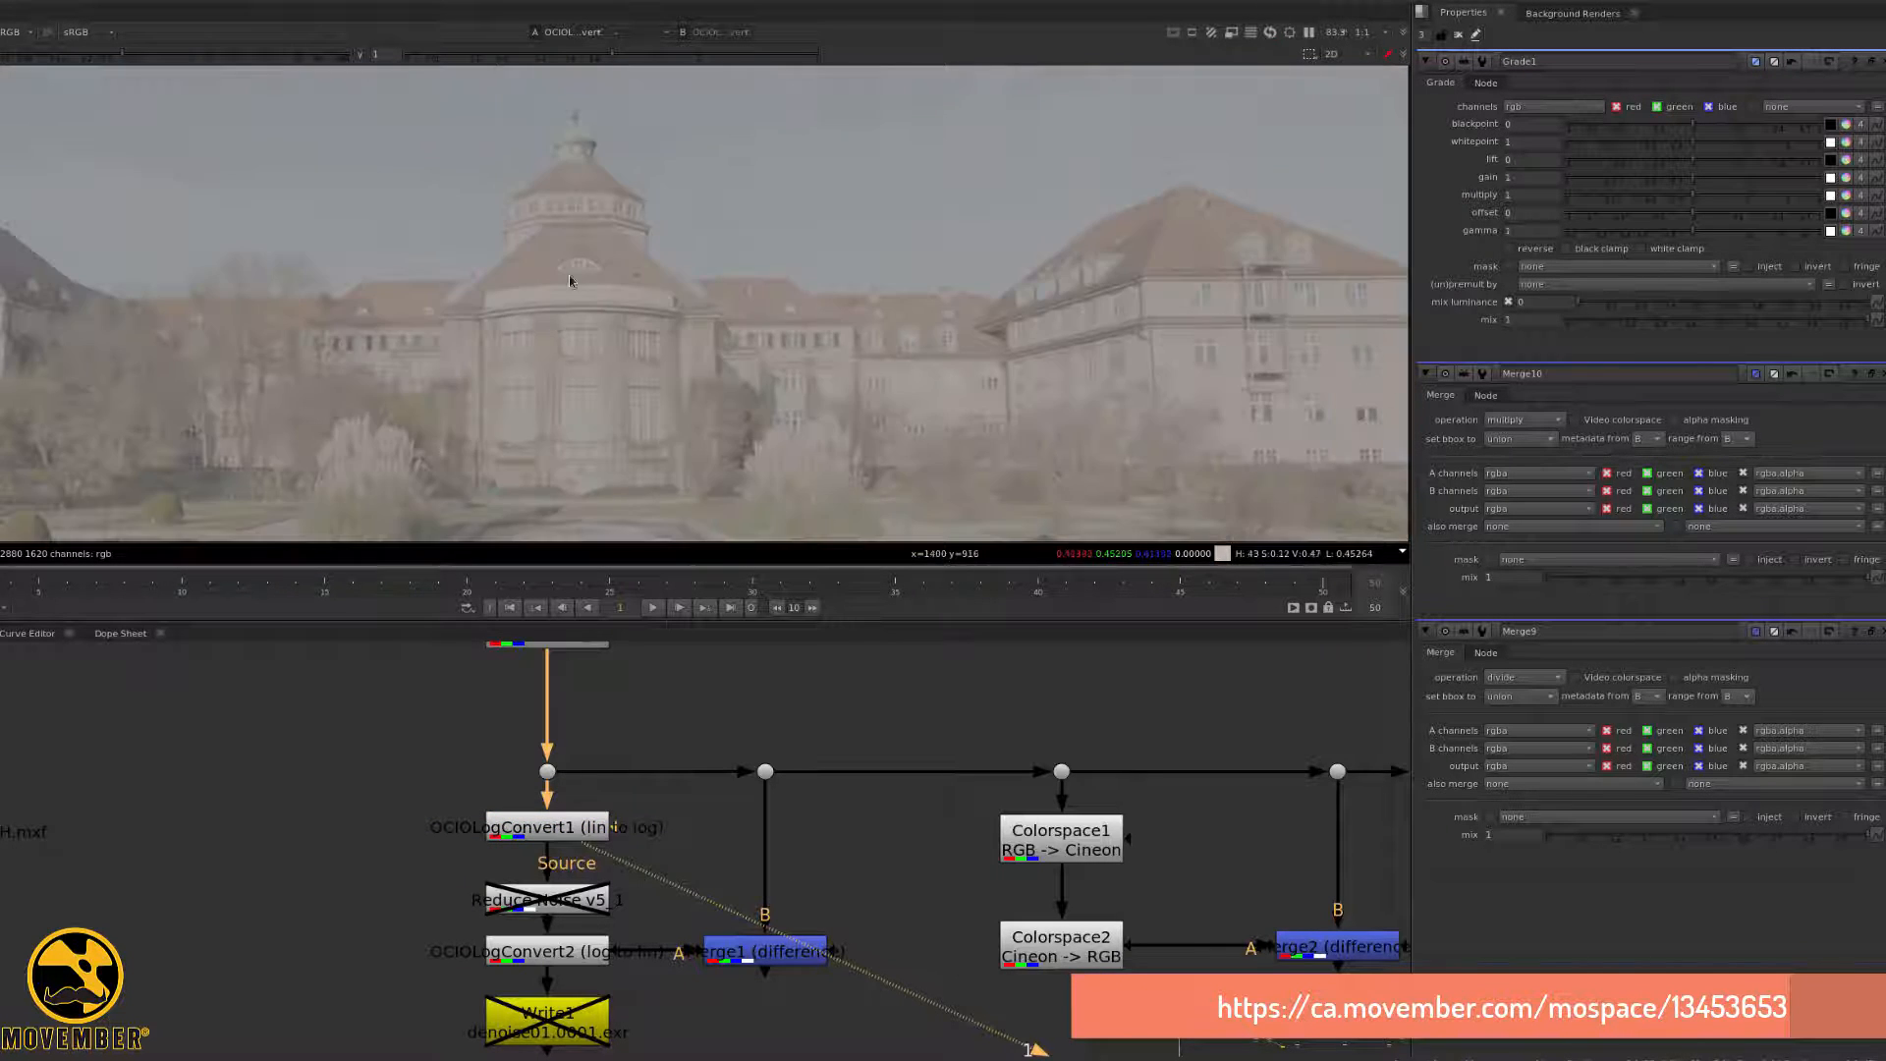
{"action": "scroll", "coordinate": [569, 281], "scroll_direction": "down", "scroll_amount": 3}
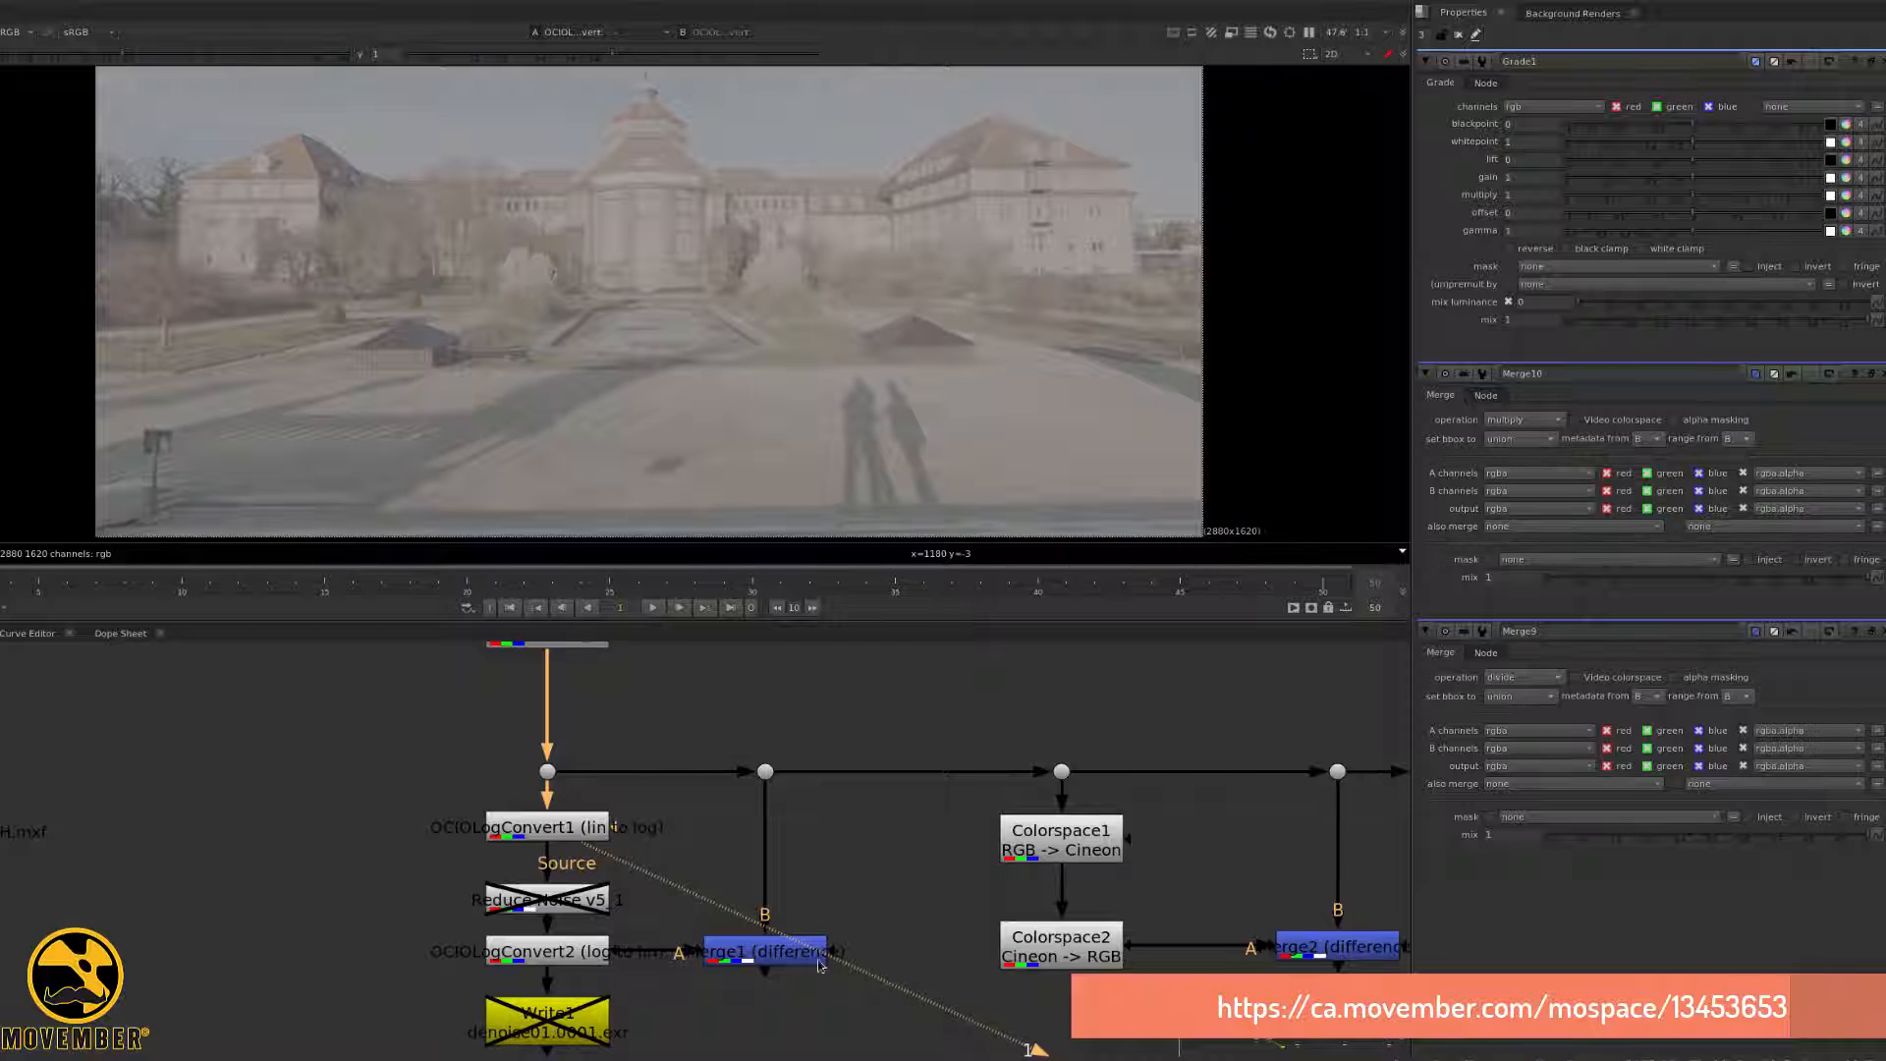
{"action": "left_click", "coordinate": [581, 825]}
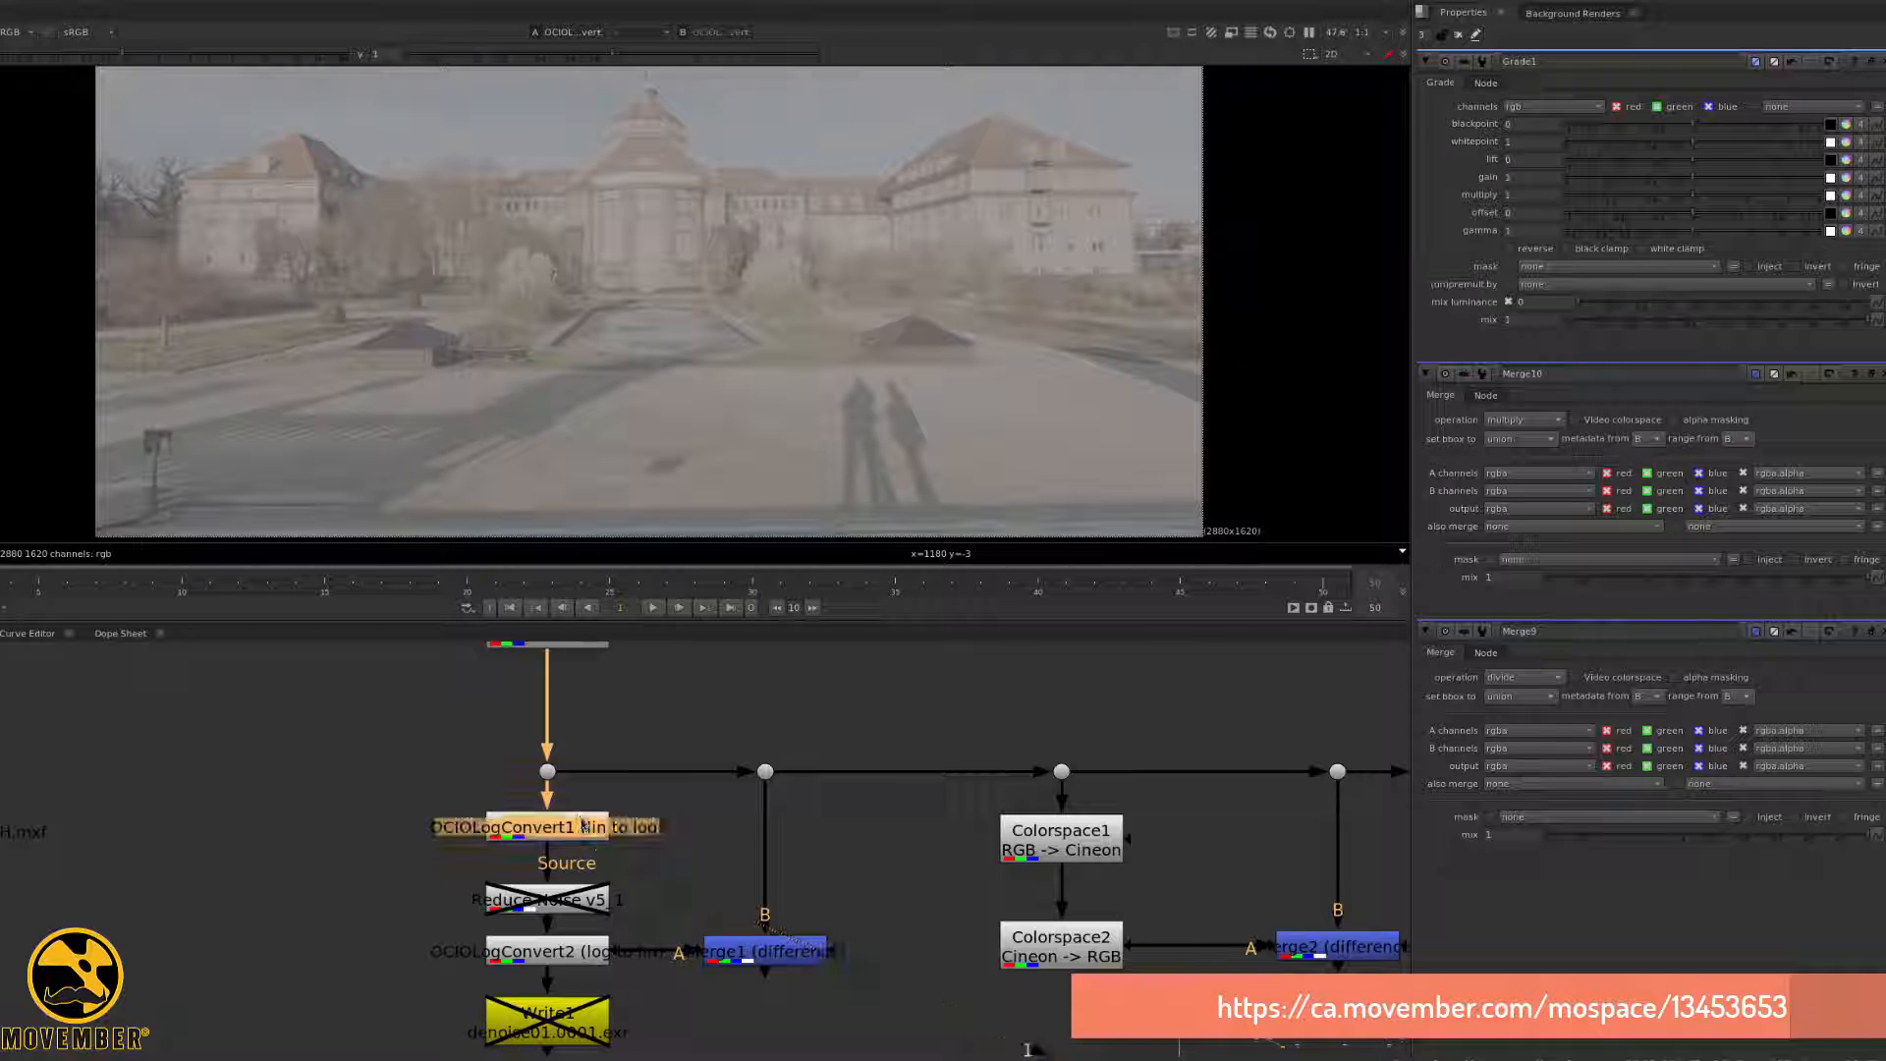
{"action": "left_click", "coordinate": [563, 847]}
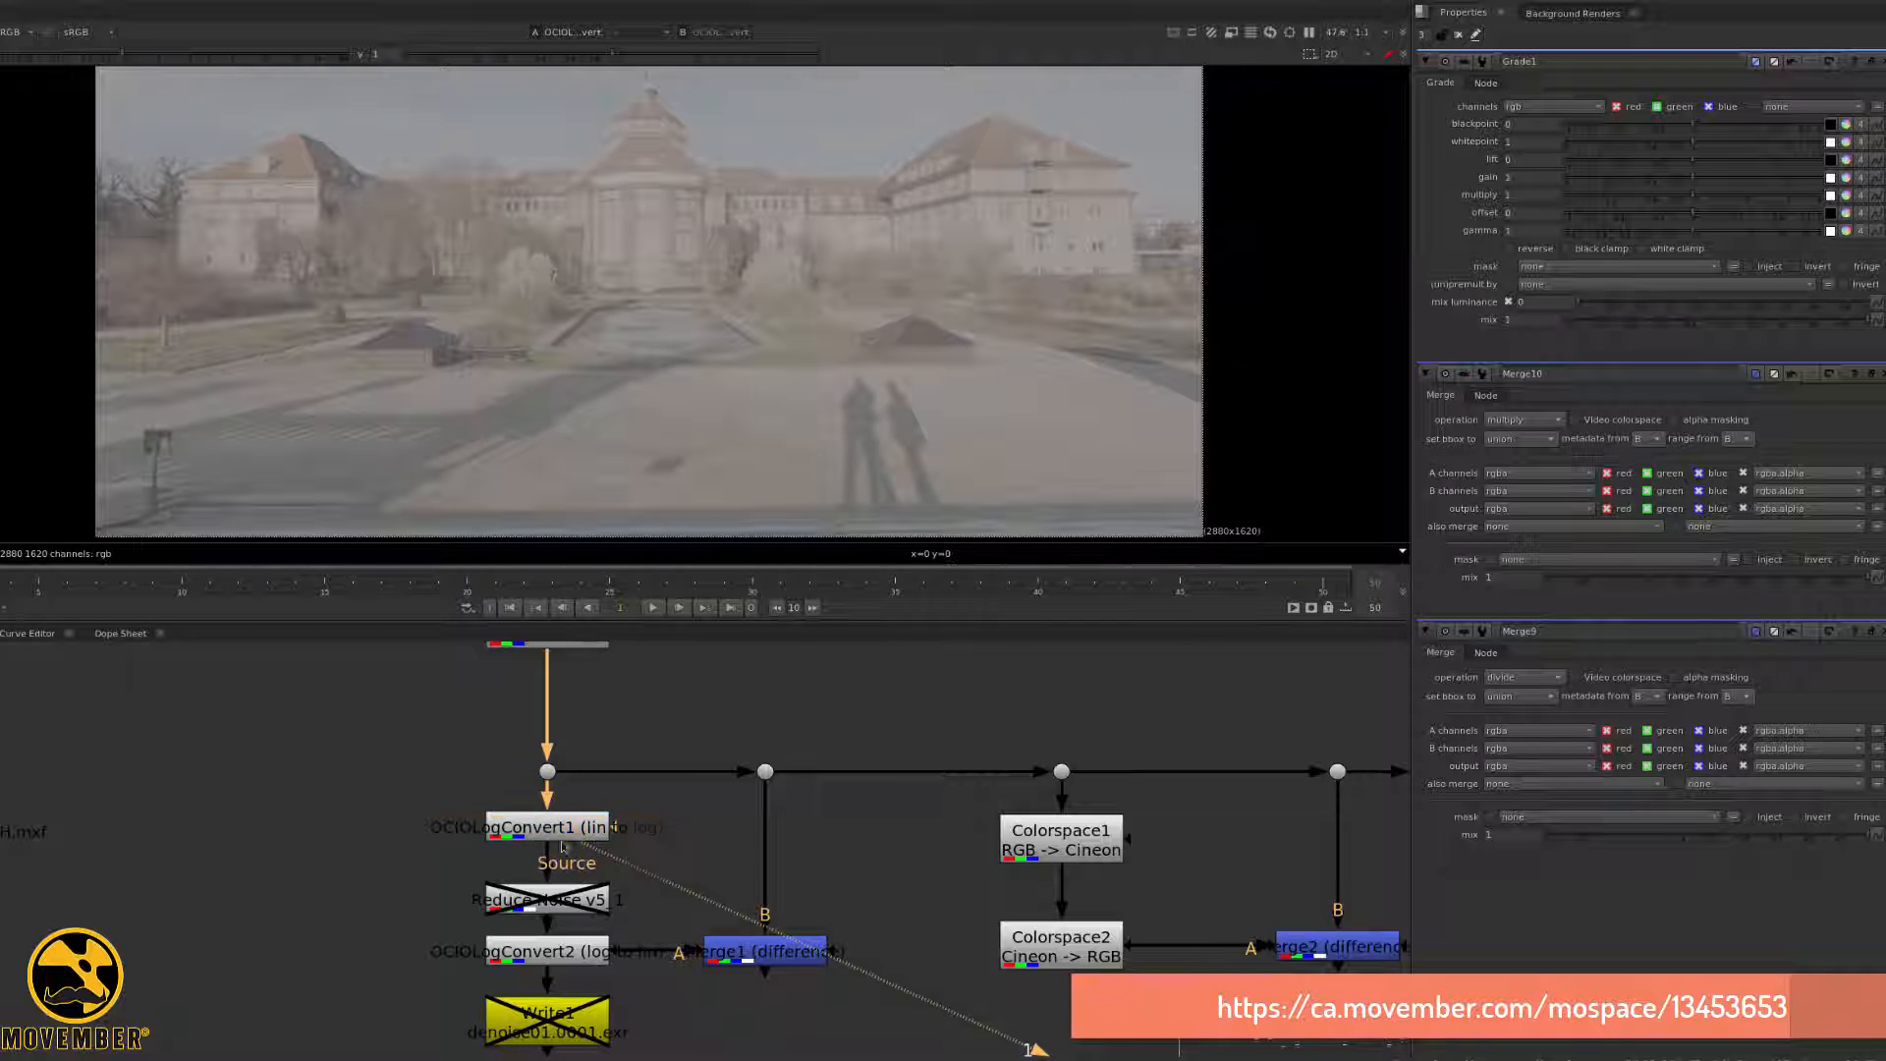
- View OCIOLogConvert2 (log to lin) and compare it with the Merge1 difference output
{"action": "left_click", "coordinate": [587, 963]}
{"action": "key", "text": "1"}
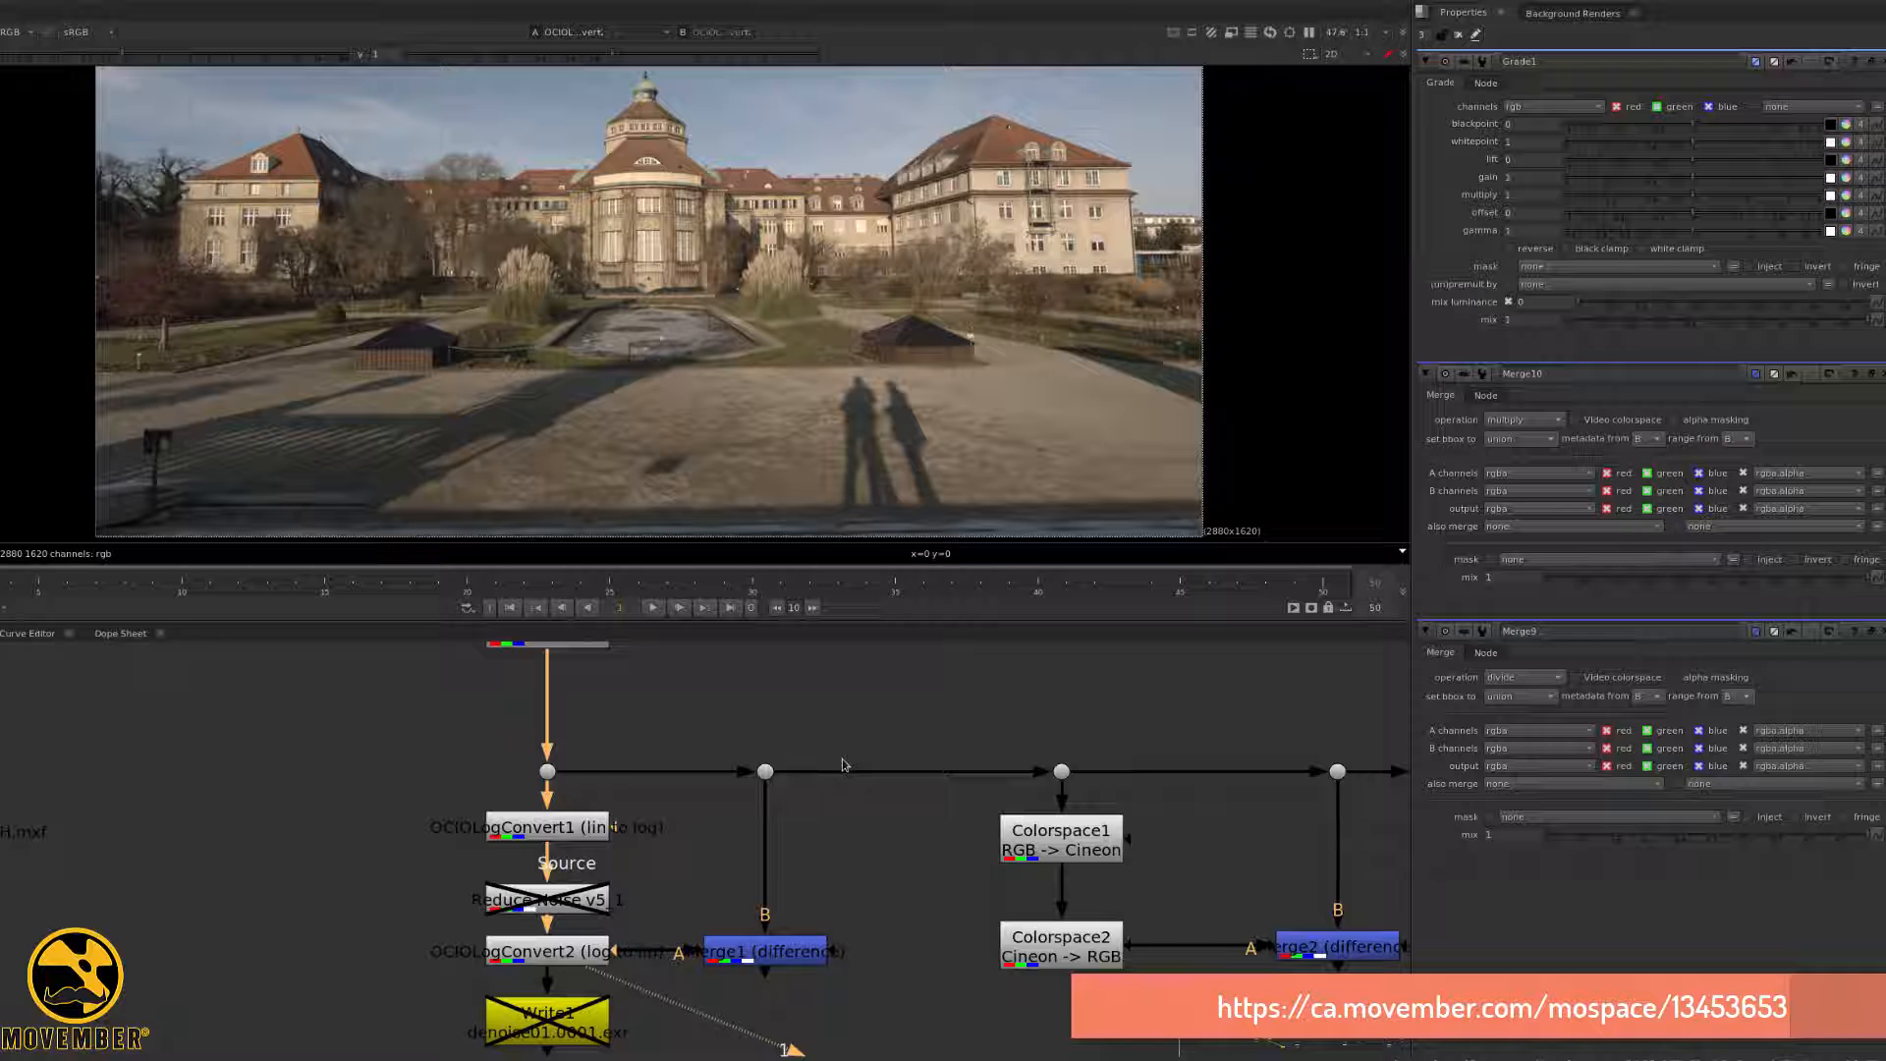
{"action": "left_click", "coordinate": [752, 948]}
{"action": "key", "text": "1"}
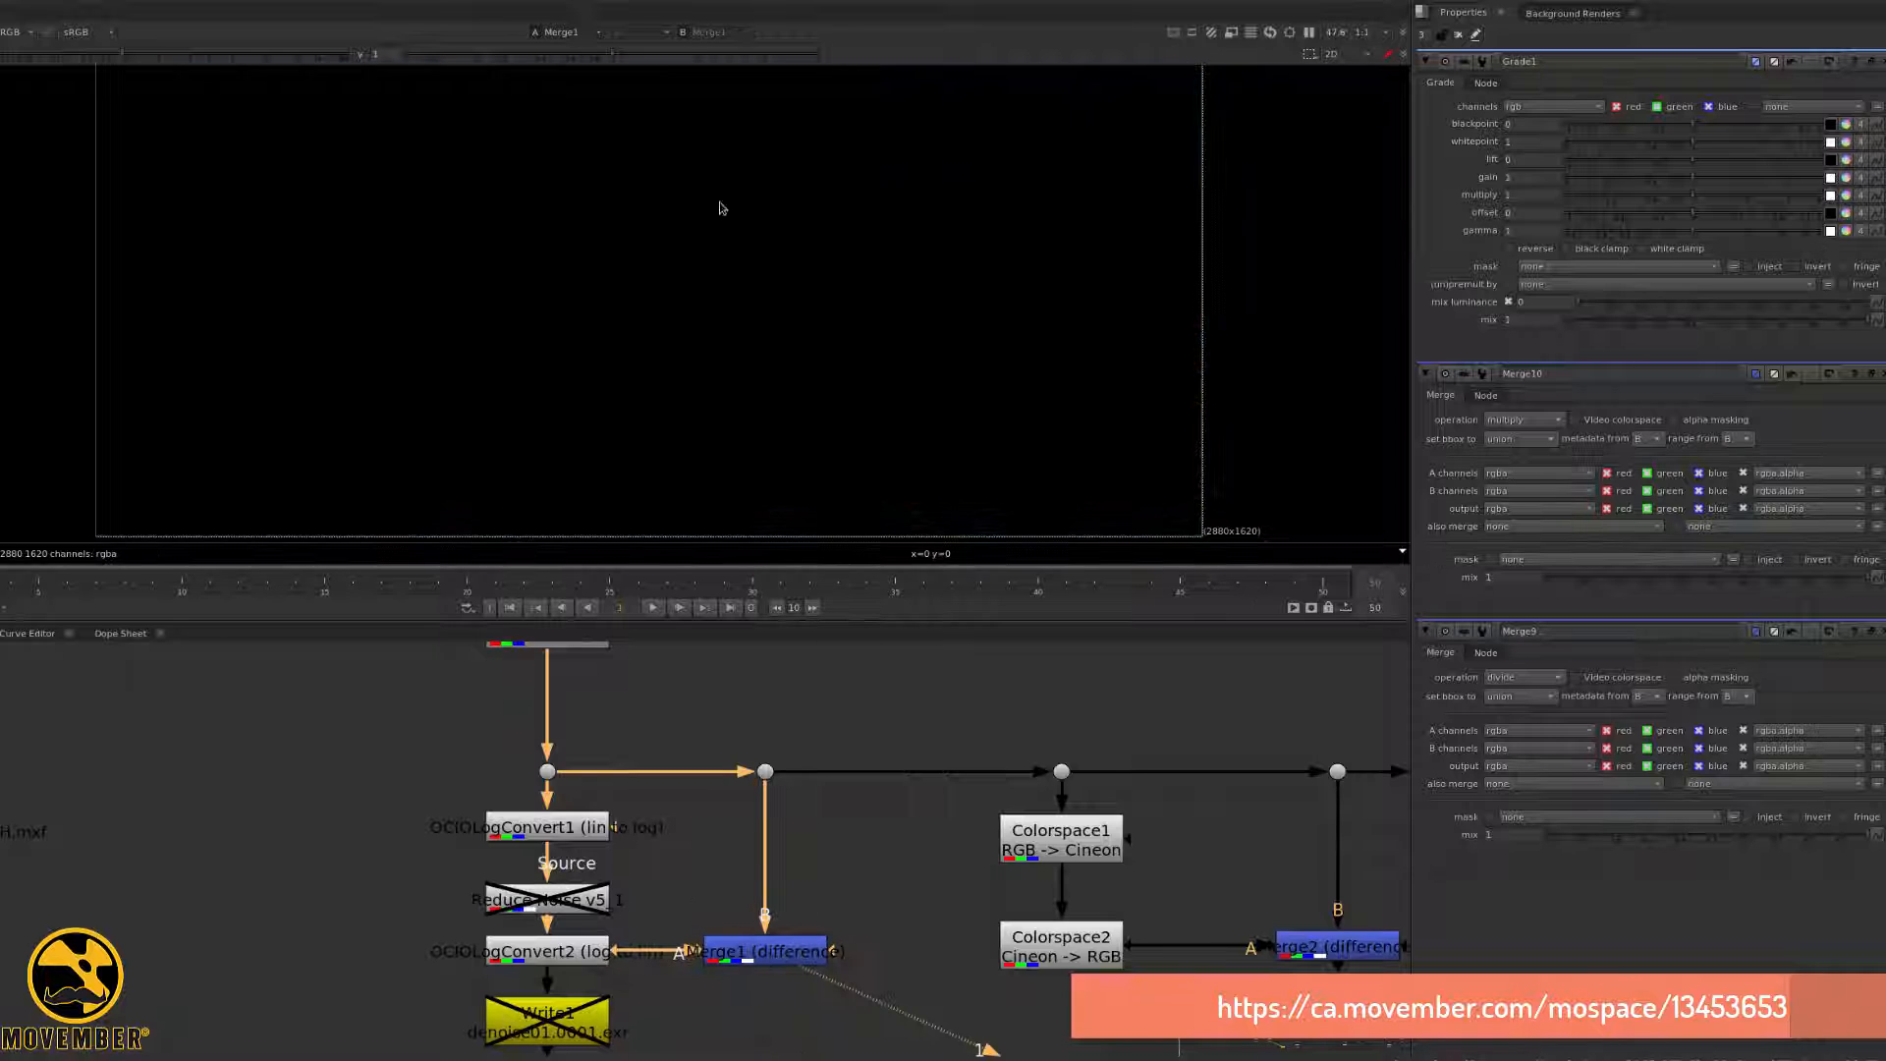
{"action": "left_click", "coordinate": [570, 958]}
{"action": "key", "text": "1"}
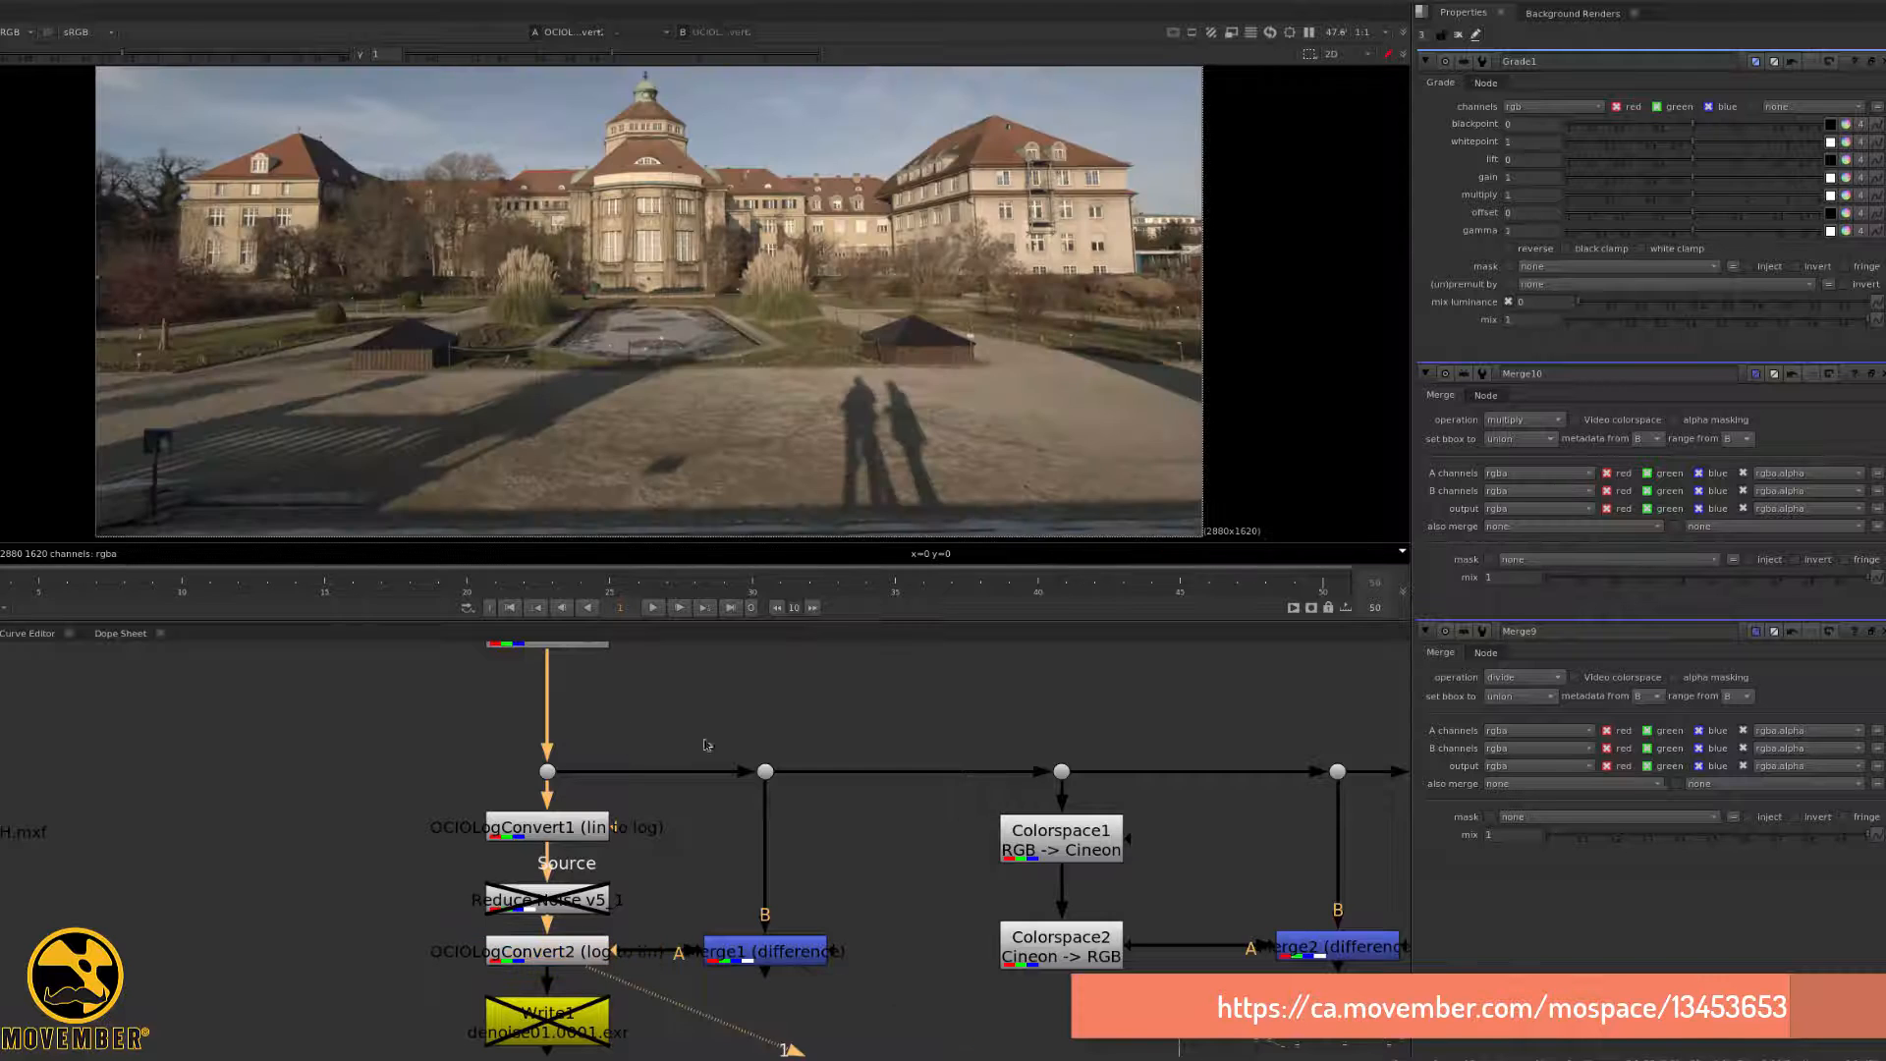
- Compare the source dot with the Merge1 difference, raising the viewer gamma to 4 to examine the residual error up close
{"action": "left_click_drag", "start_coordinate": [712, 716], "coordinate": [774, 776]}
{"action": "key", "text": "2"}
{"action": "left_click", "coordinate": [805, 943]}
{"action": "key", "text": "1"}
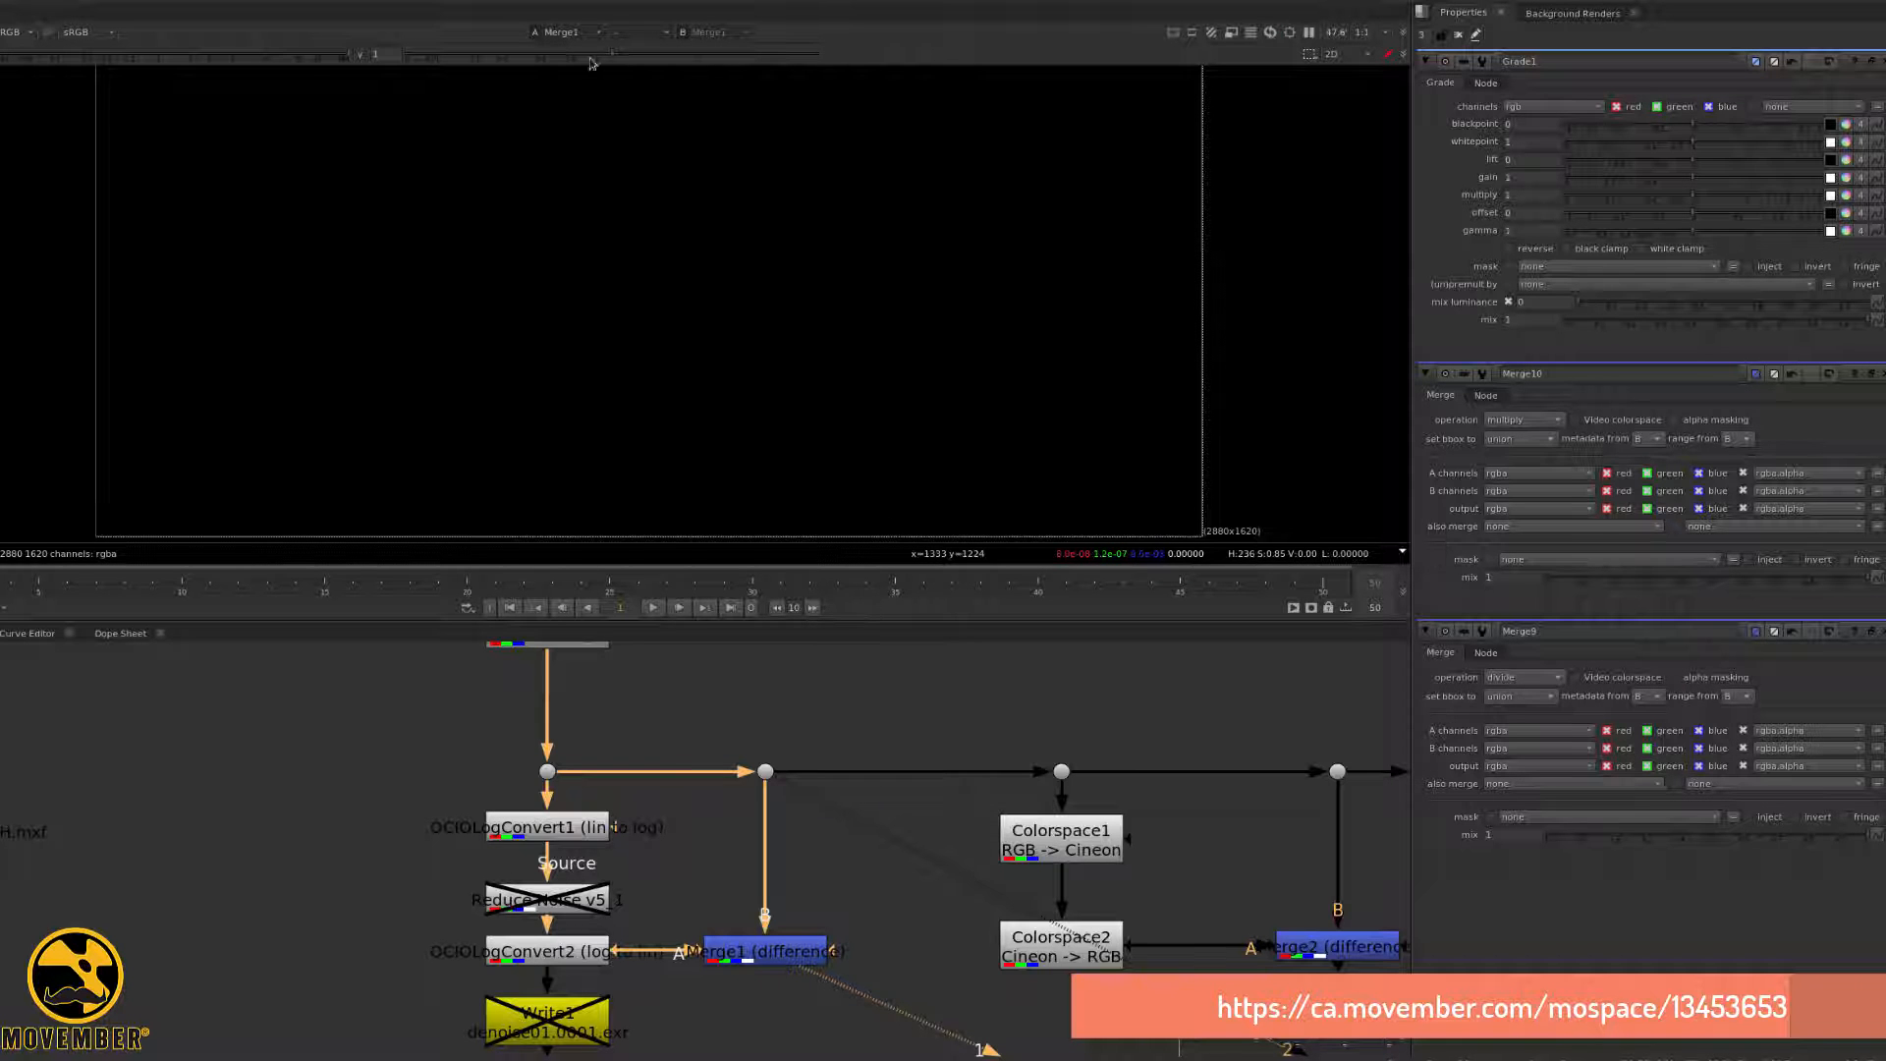
{"action": "left_click_drag", "start_coordinate": [614, 54], "coordinate": [905, 65]}
{"action": "scroll", "coordinate": [787, 404], "scroll_direction": "up", "scroll_amount": 6}
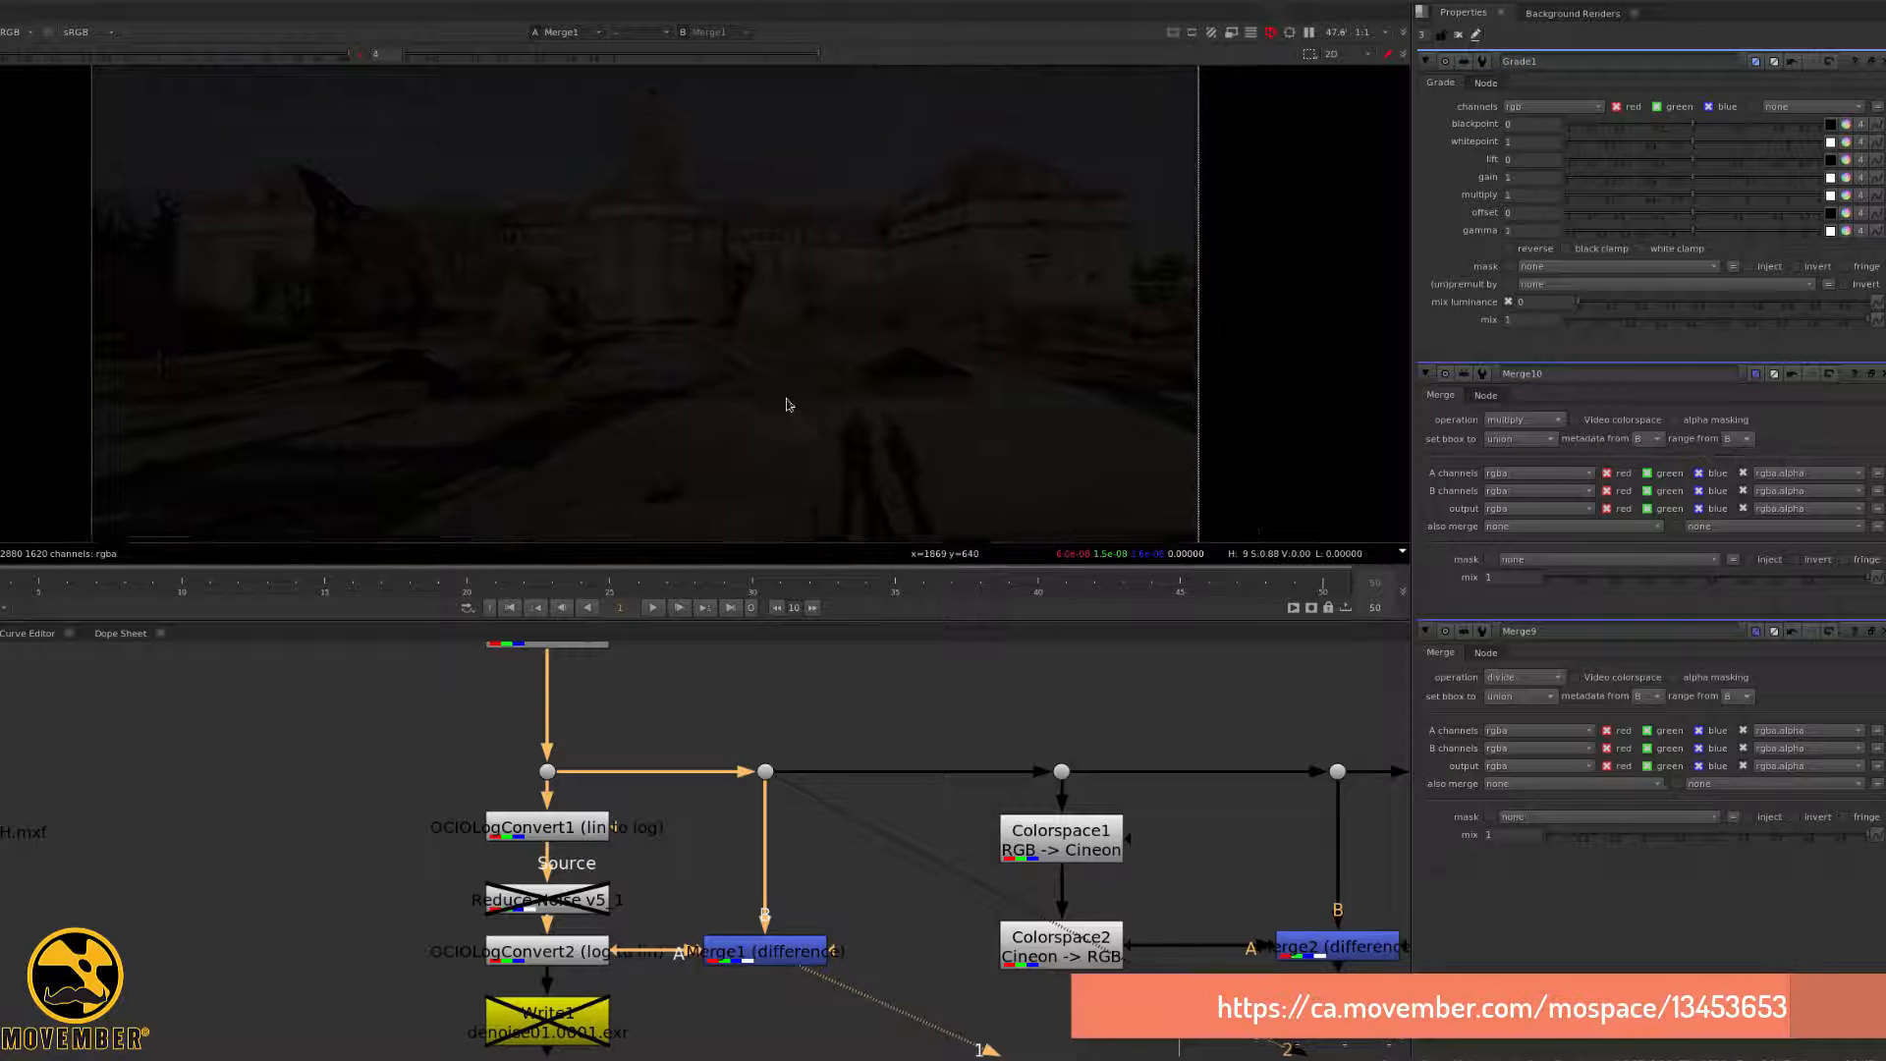
{"action": "scroll", "coordinate": [756, 393], "scroll_direction": "up", "scroll_amount": 12}
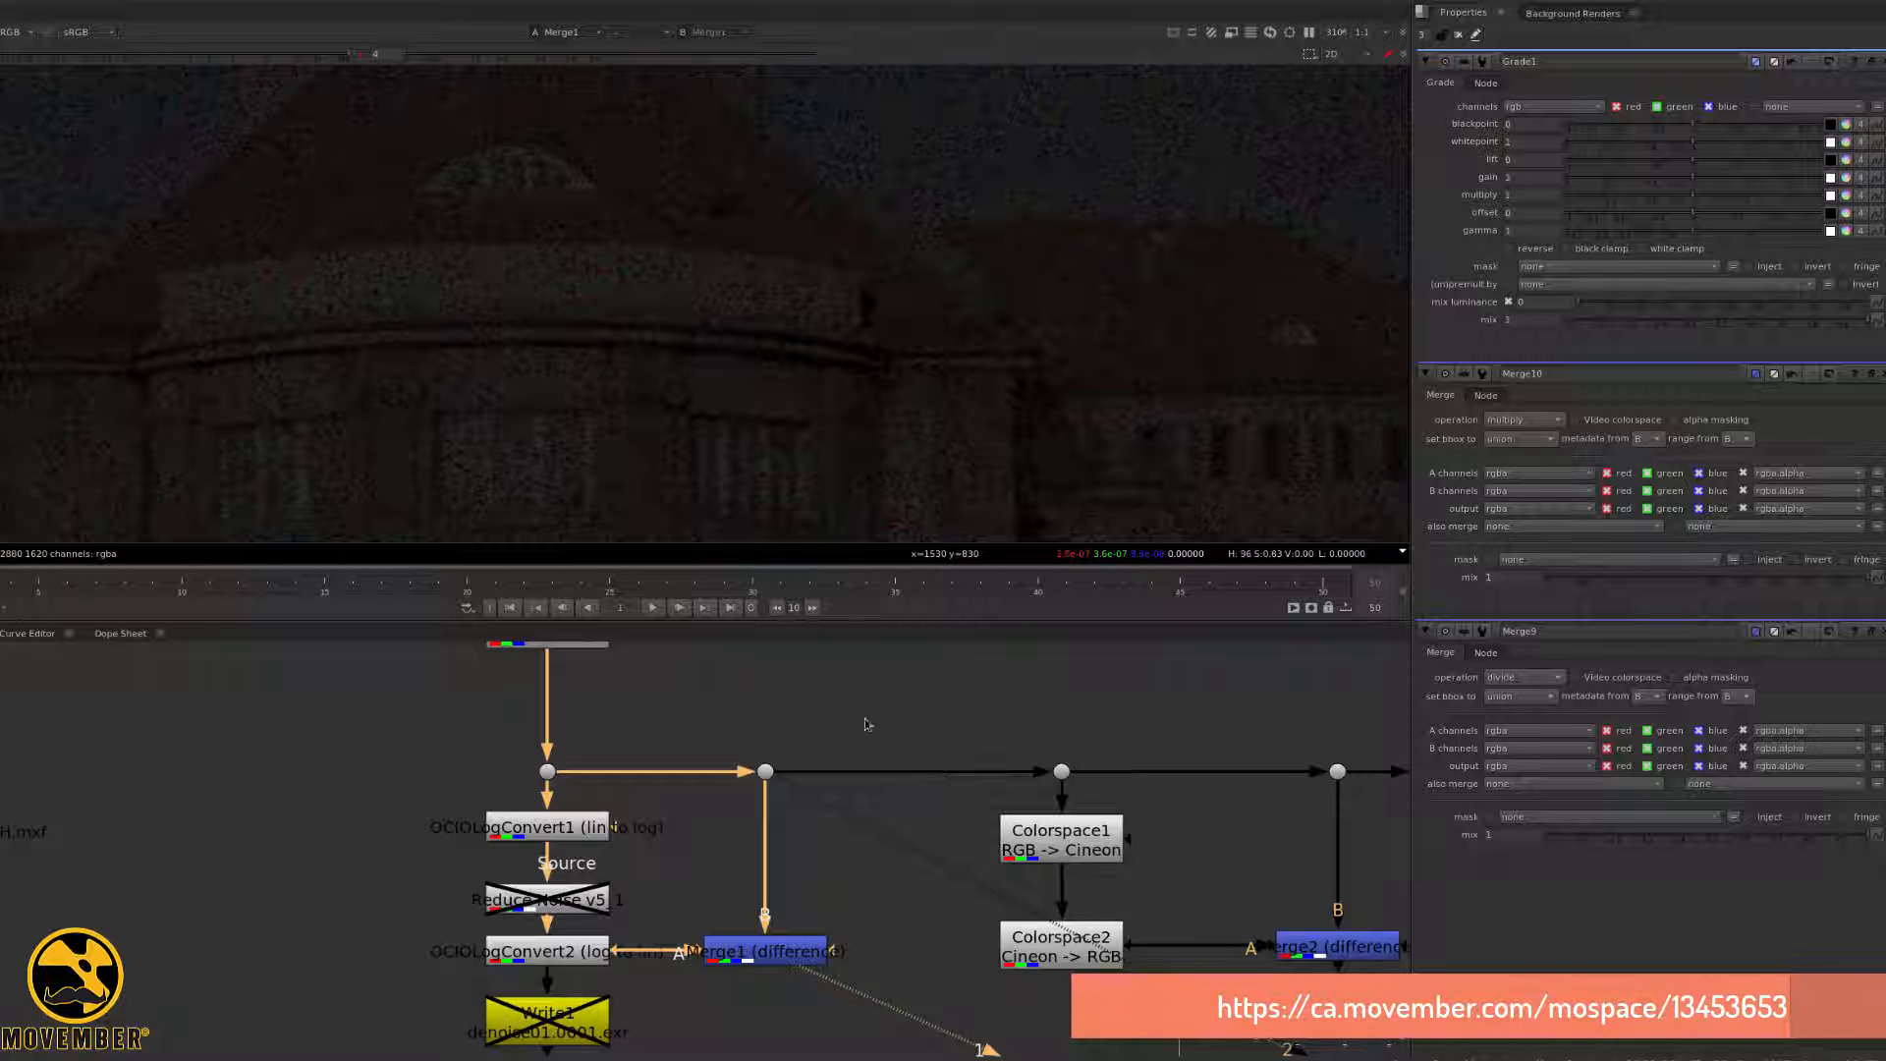
- View the Merge2 difference for the Colorspace1 and Colorspace2 Cineon round trip, keeping Merge2 aligned below its dot
{"action": "middle_click_drag", "start_coordinate": [1099, 828], "coordinate": [872, 754]}
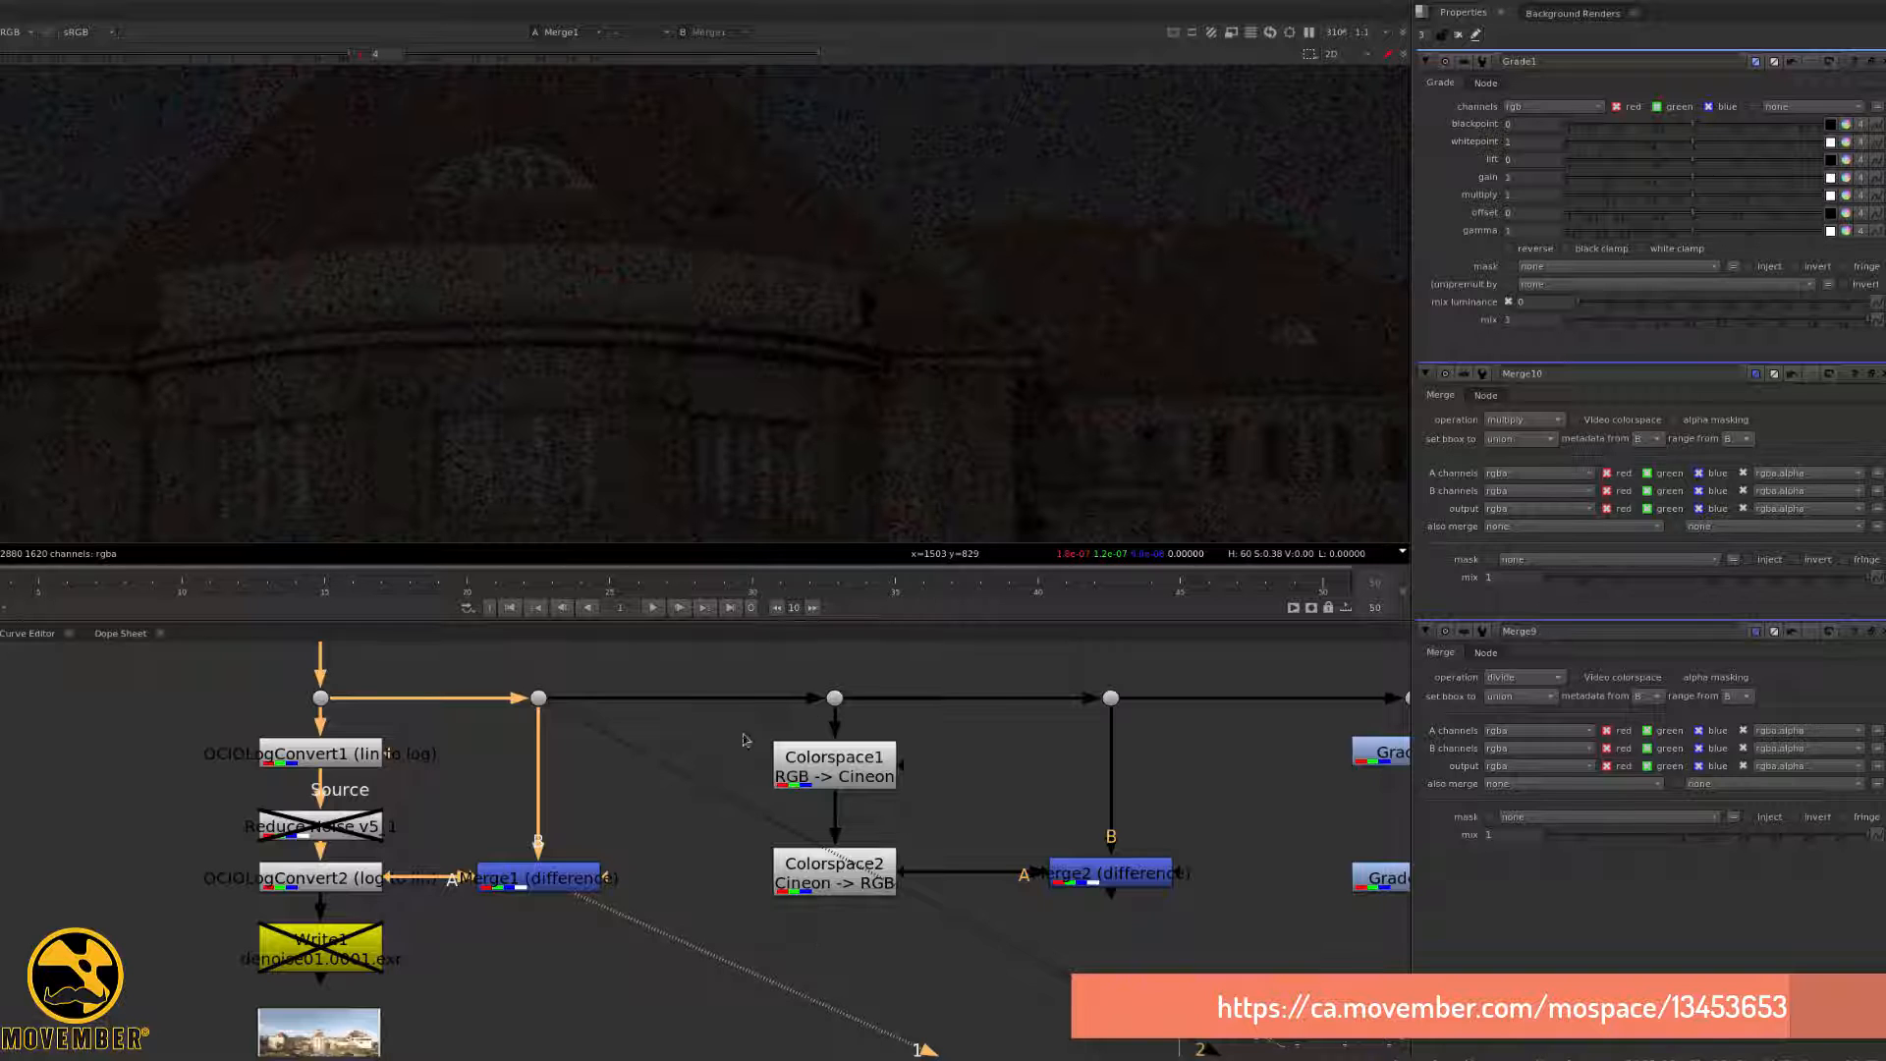
{"action": "left_click_drag", "start_coordinate": [727, 717], "coordinate": [977, 938]}
{"action": "left_click", "coordinate": [1120, 878]}
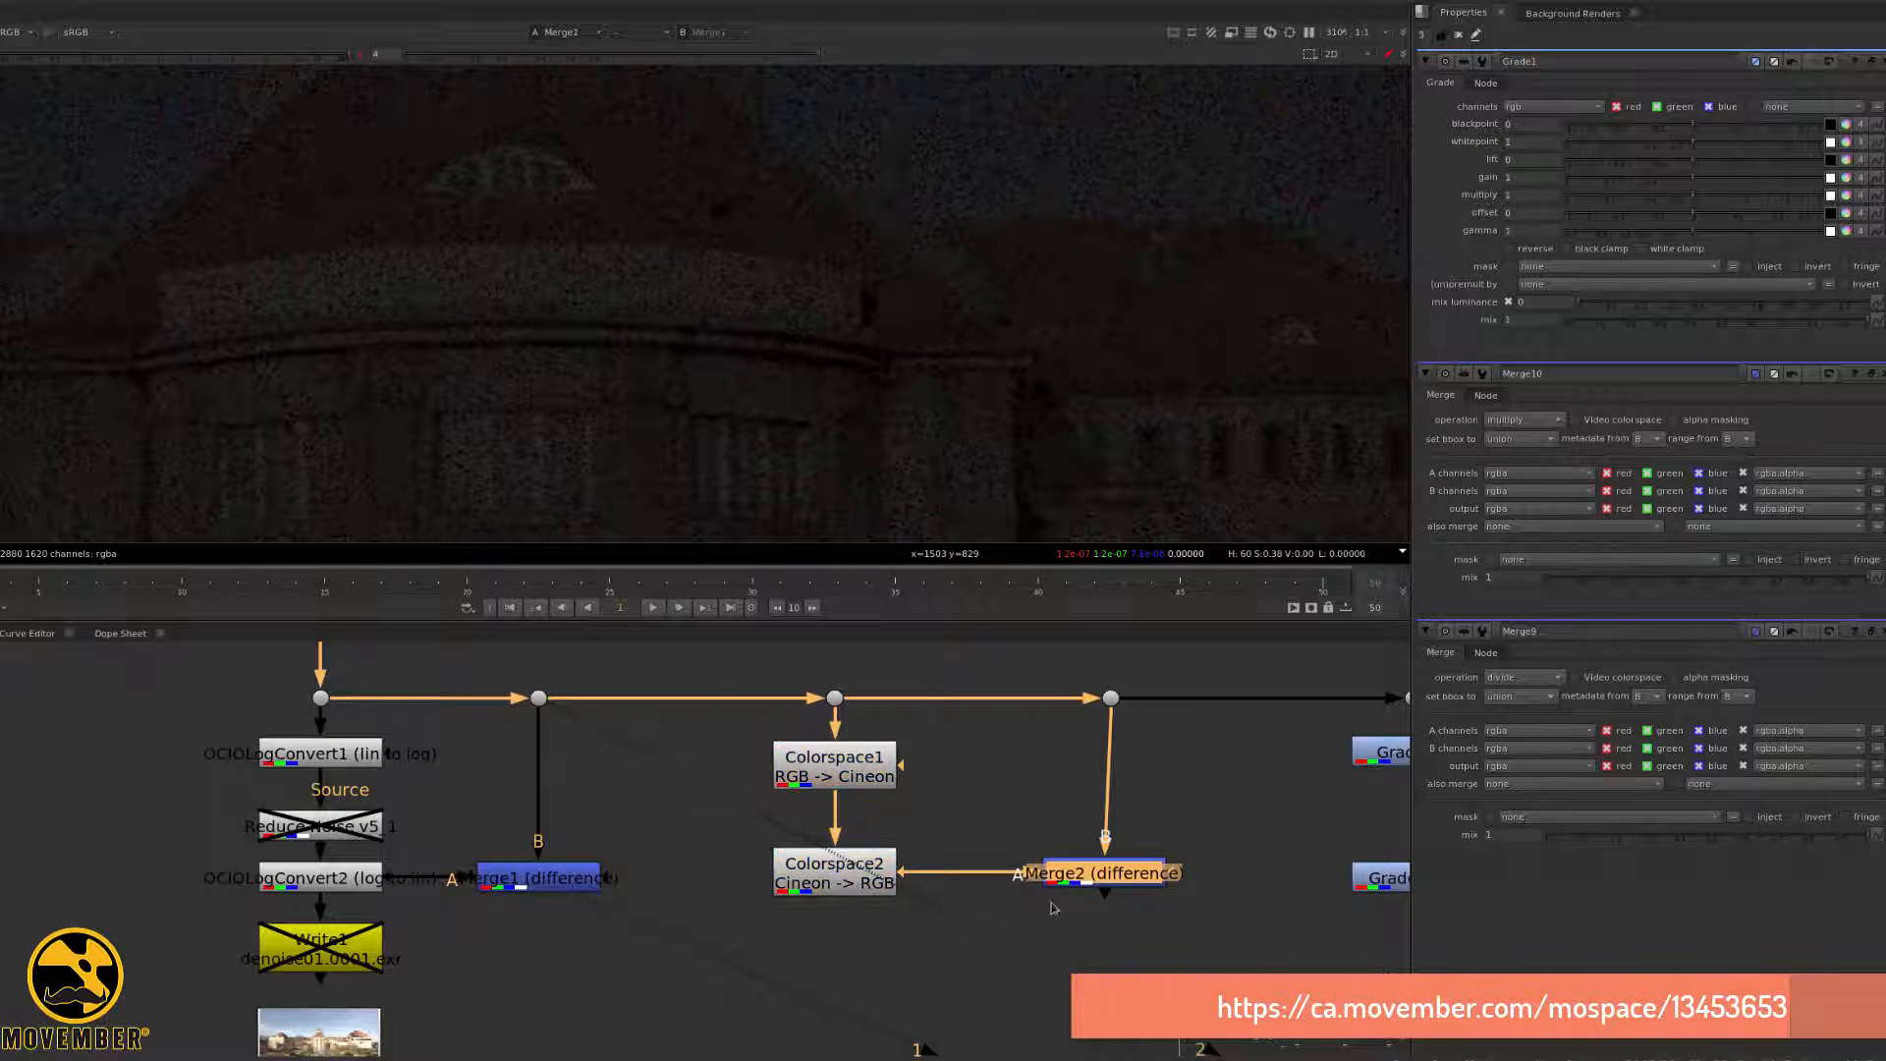
{"action": "left_click_drag", "start_coordinate": [1094, 882], "coordinate": [1114, 887]}
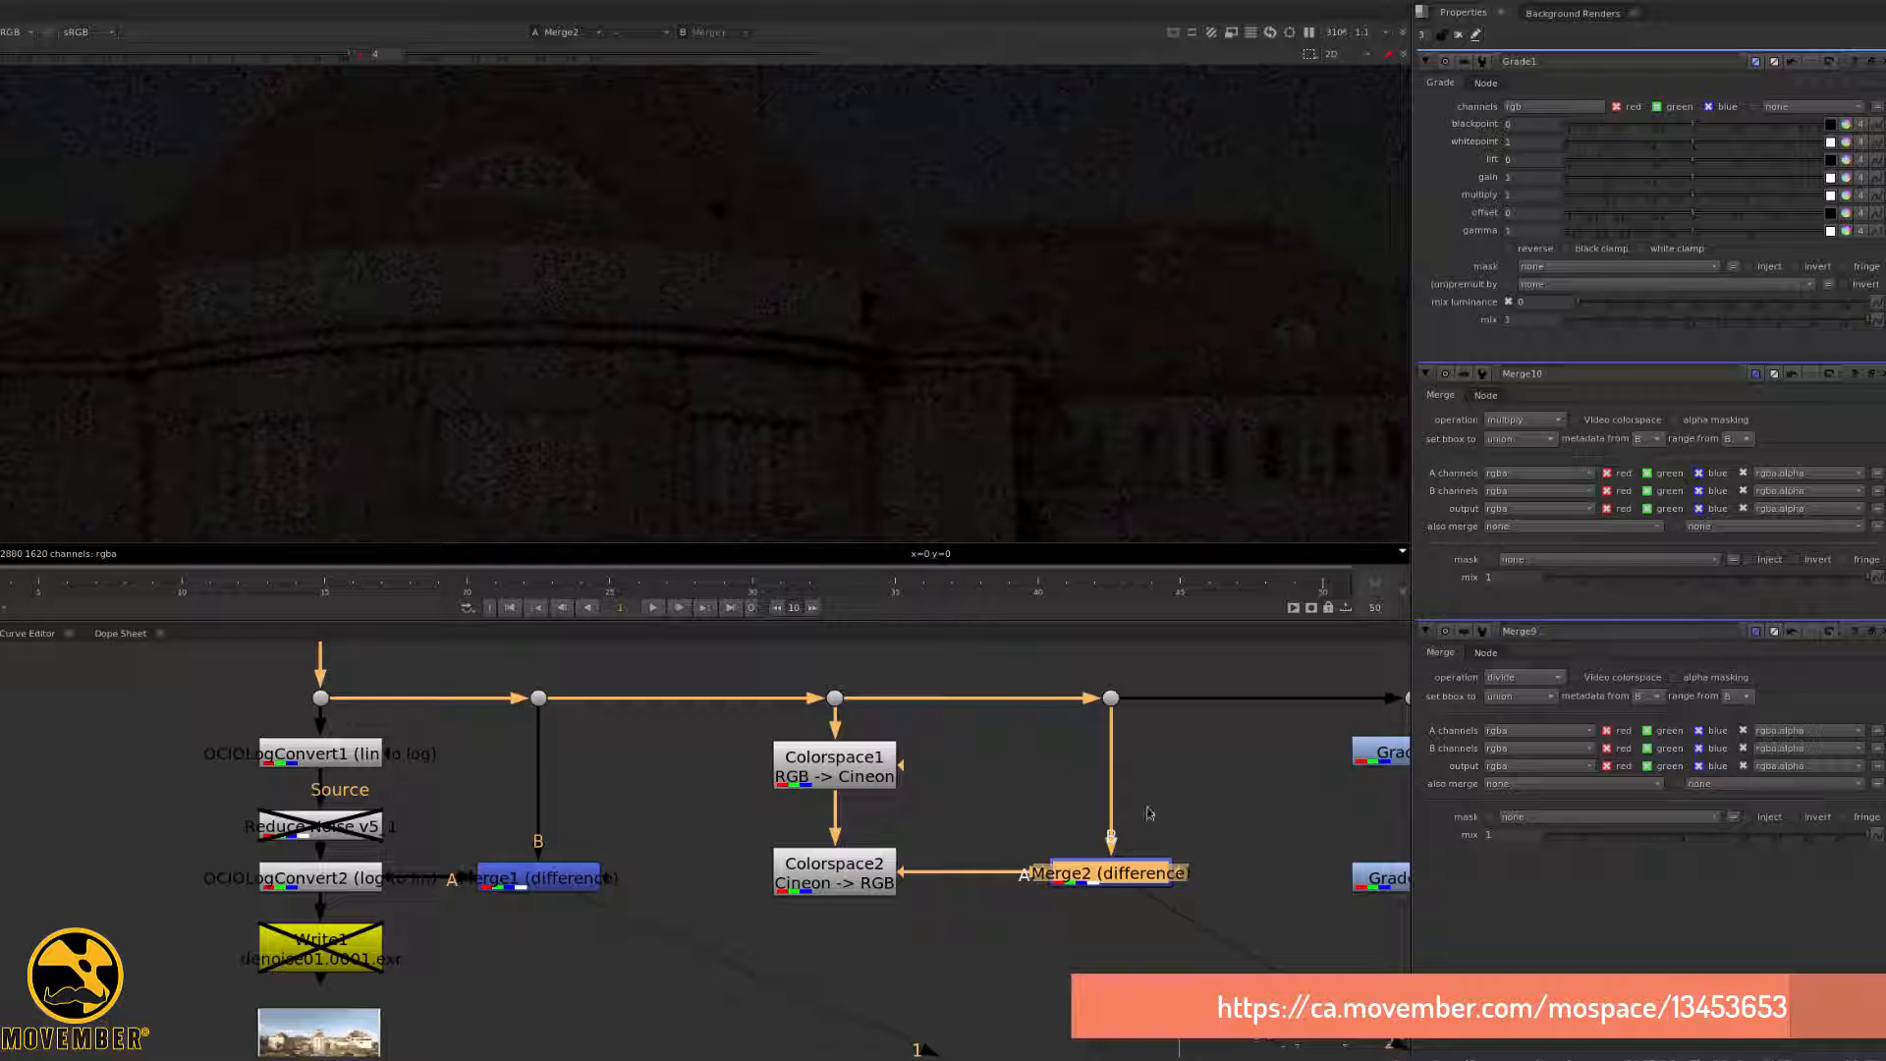
{"action": "middle_click_drag", "start_coordinate": [1199, 832], "coordinate": [1095, 766]}
{"action": "scroll", "coordinate": [746, 805], "scroll_direction": "down", "scroll_amount": 3}
{"action": "scroll", "coordinate": [745, 804], "scroll_direction": "up", "scroll_amount": 5}
- View Grade_IN with the viewer gamma reset to 1, and open the properties of Grade_IN and Grade_OUT
{"action": "left_click", "coordinate": [858, 750]}
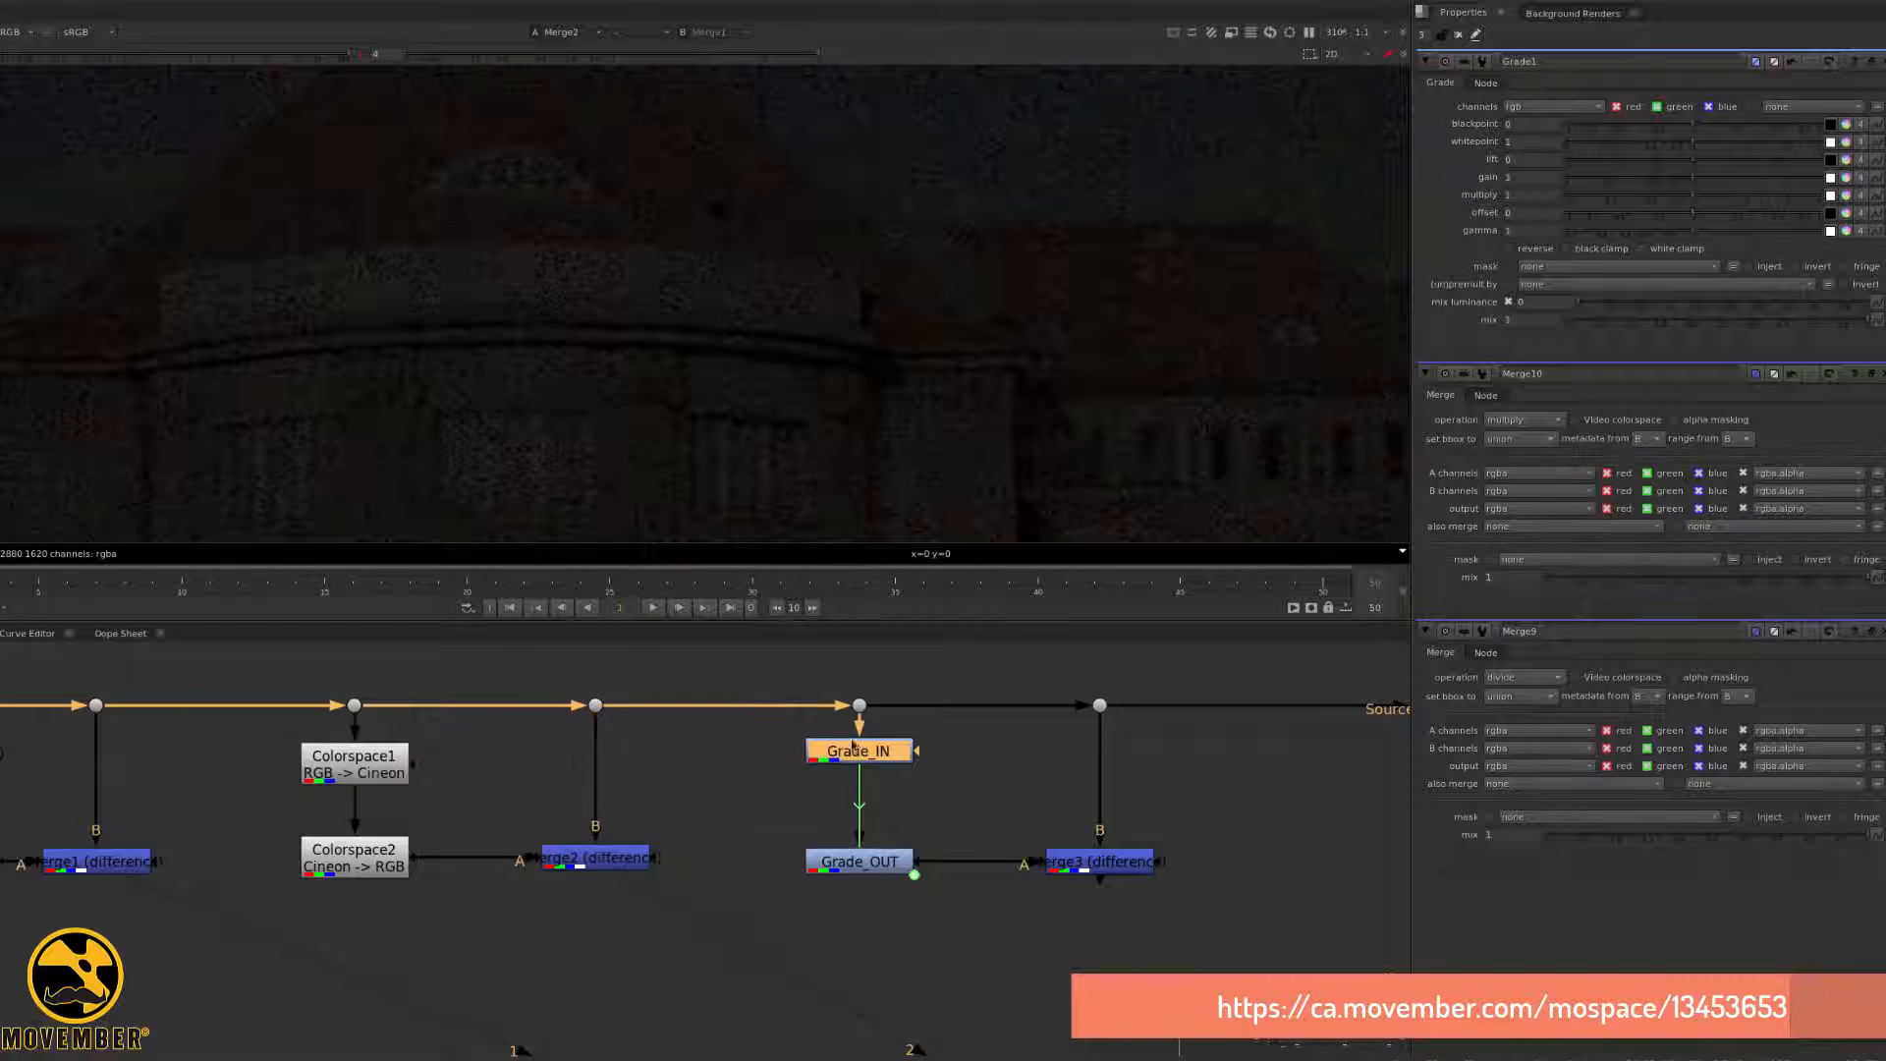
{"action": "key", "text": "1"}
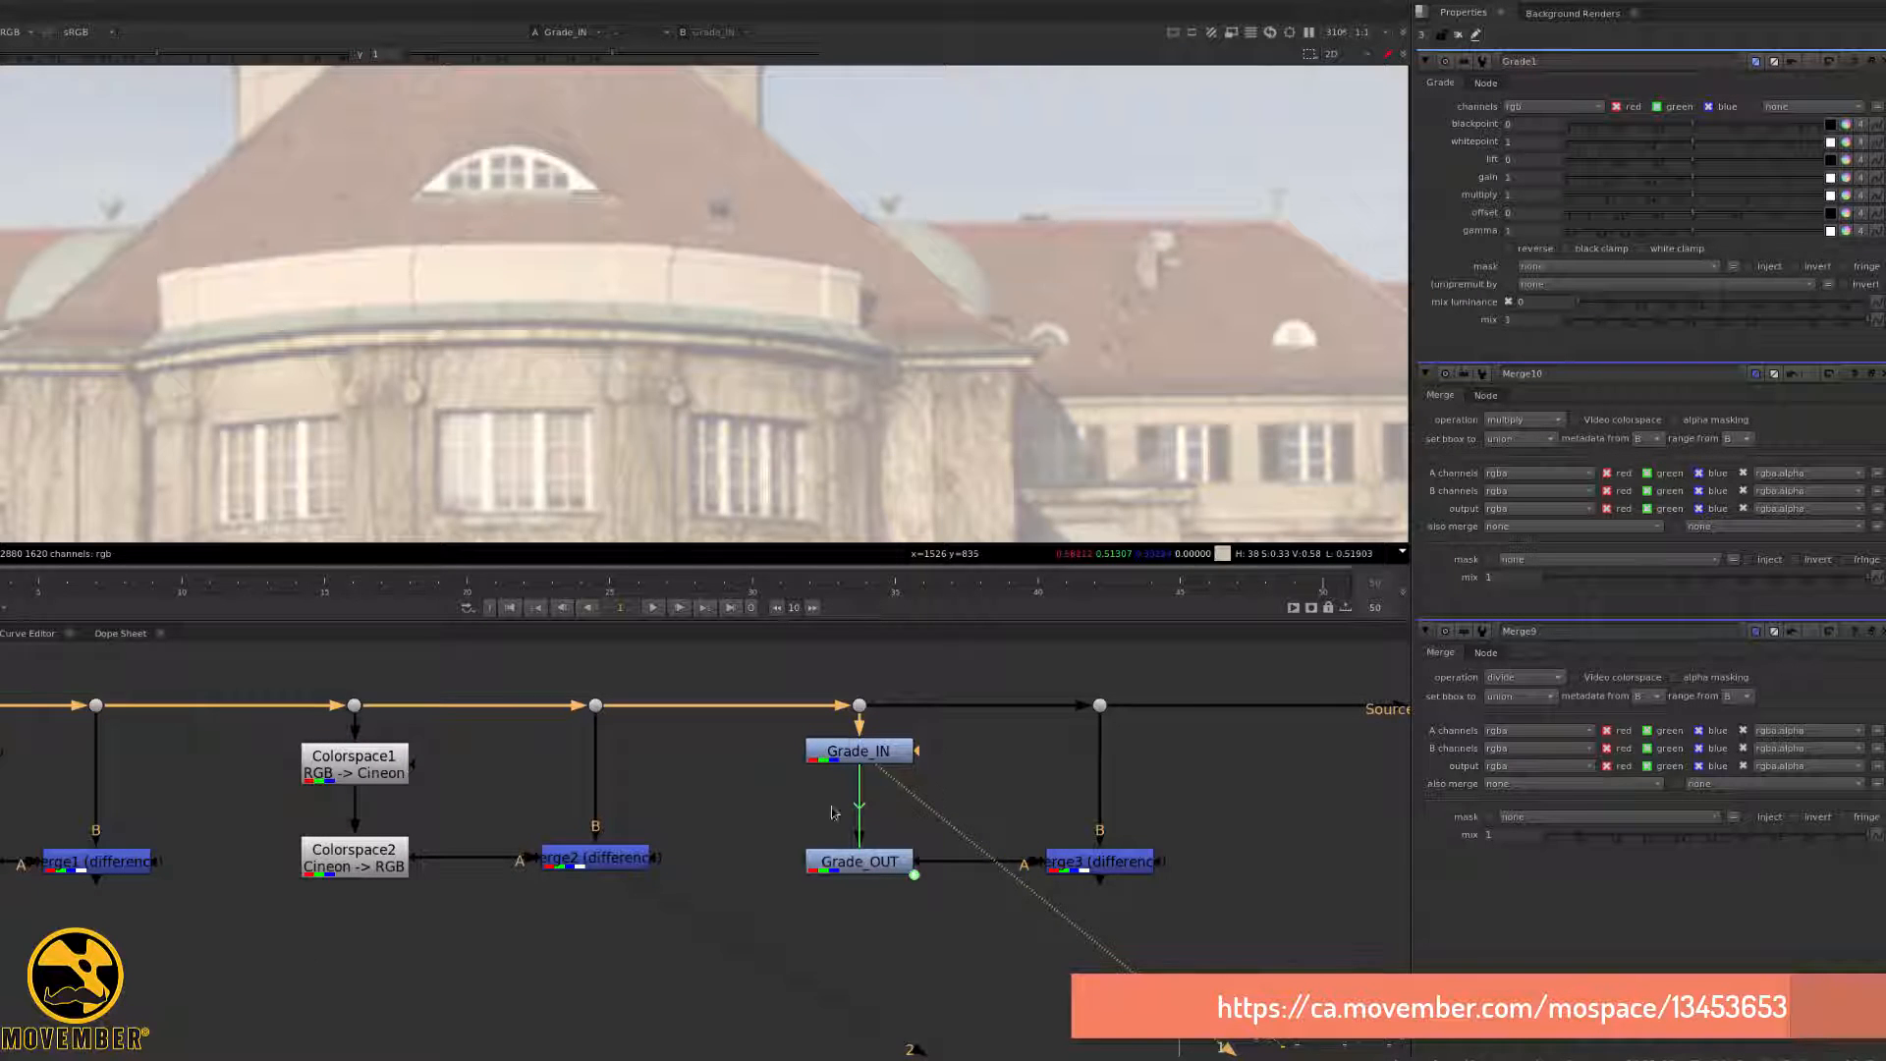
{"action": "double_click", "coordinate": [889, 758]}
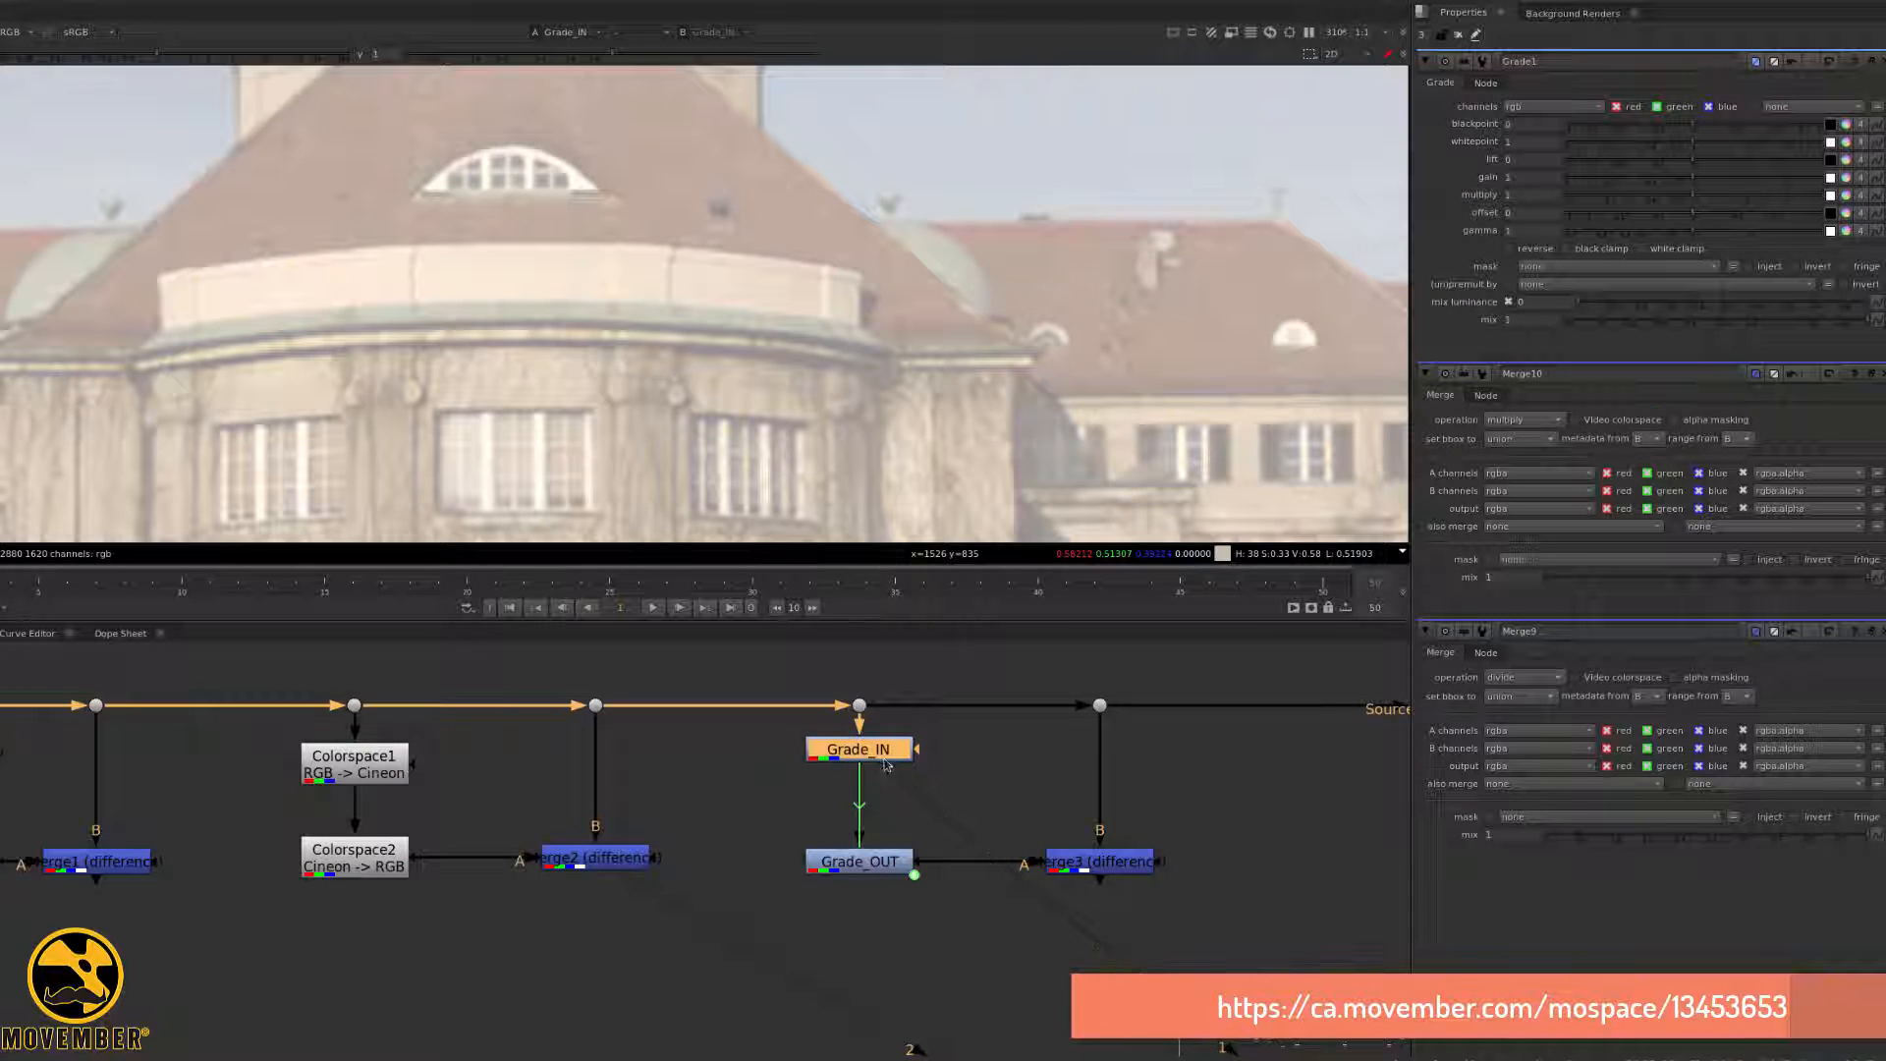
{"action": "double_click", "coordinate": [890, 868]}
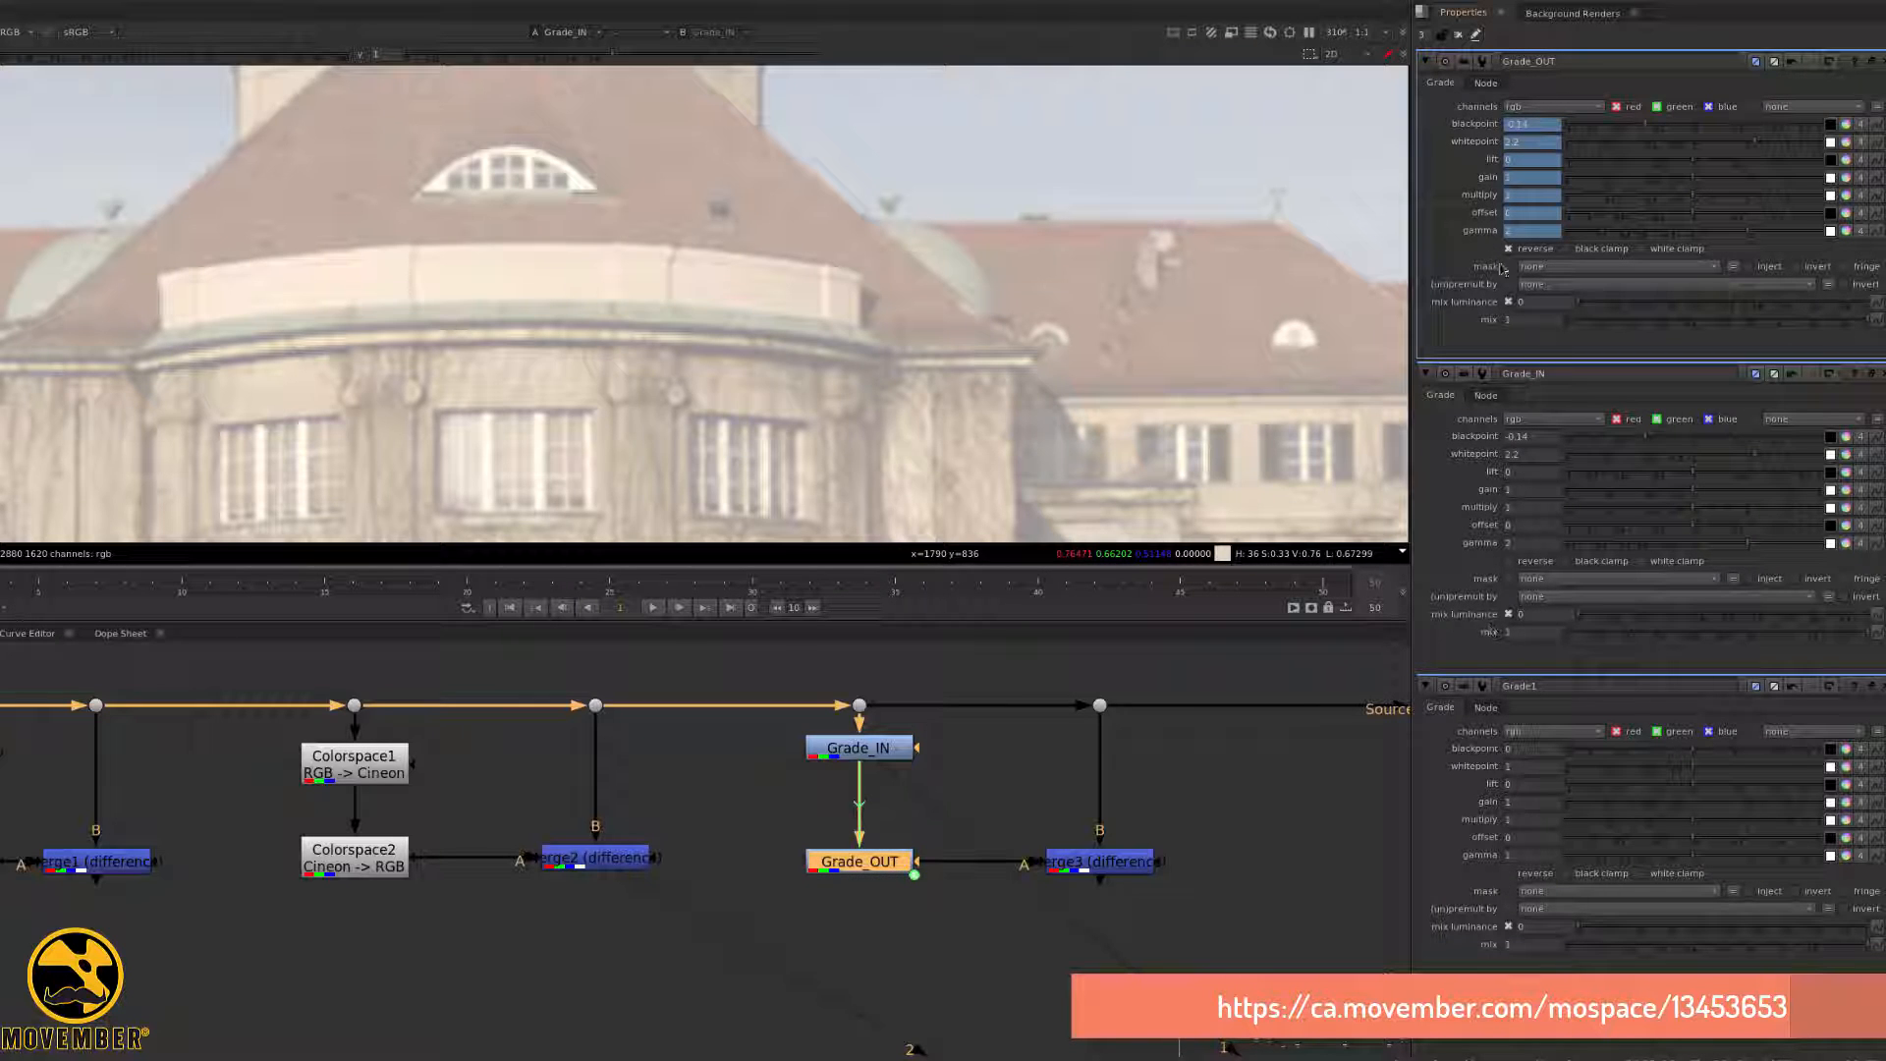
- Compare the source at the dot above Grade_IN with the Grade_OUT result in the viewer
{"action": "left_click", "coordinate": [860, 705]}
{"action": "key", "text": "1"}
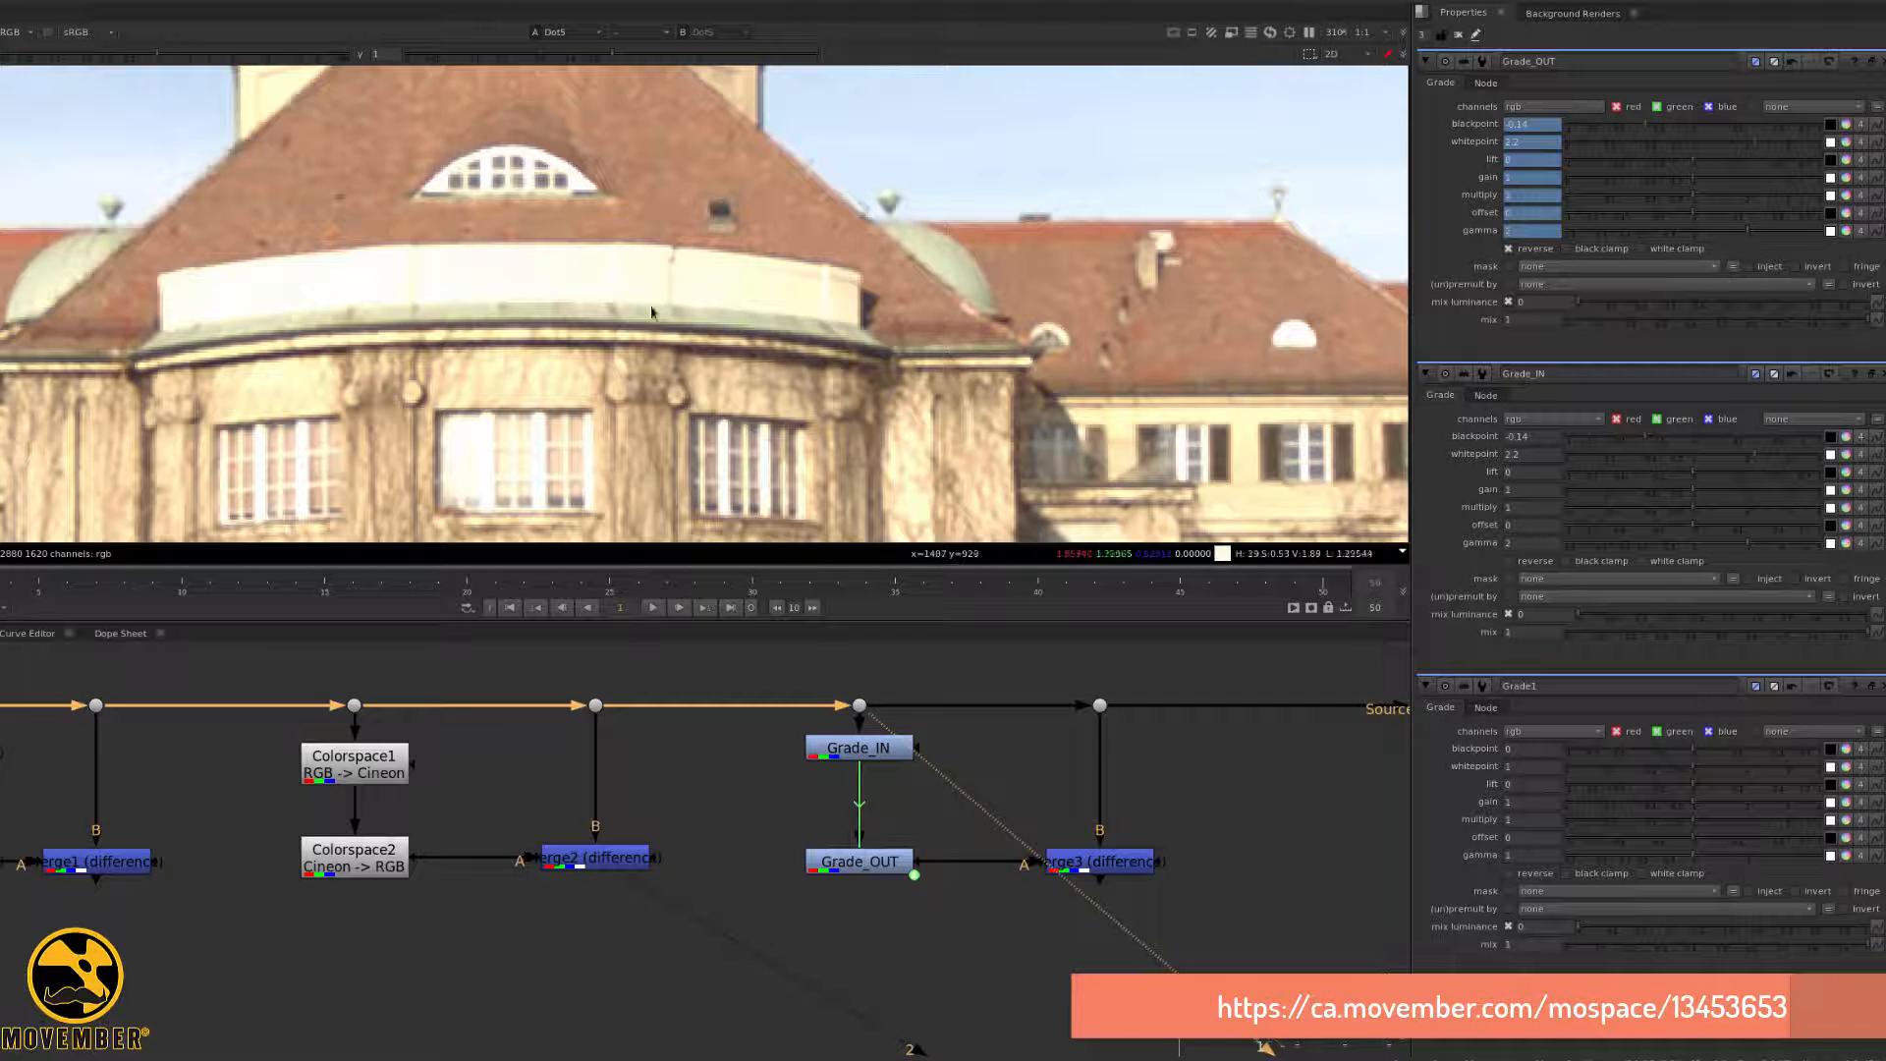
{"action": "left_click", "coordinate": [865, 864]}
{"action": "key", "text": "2"}
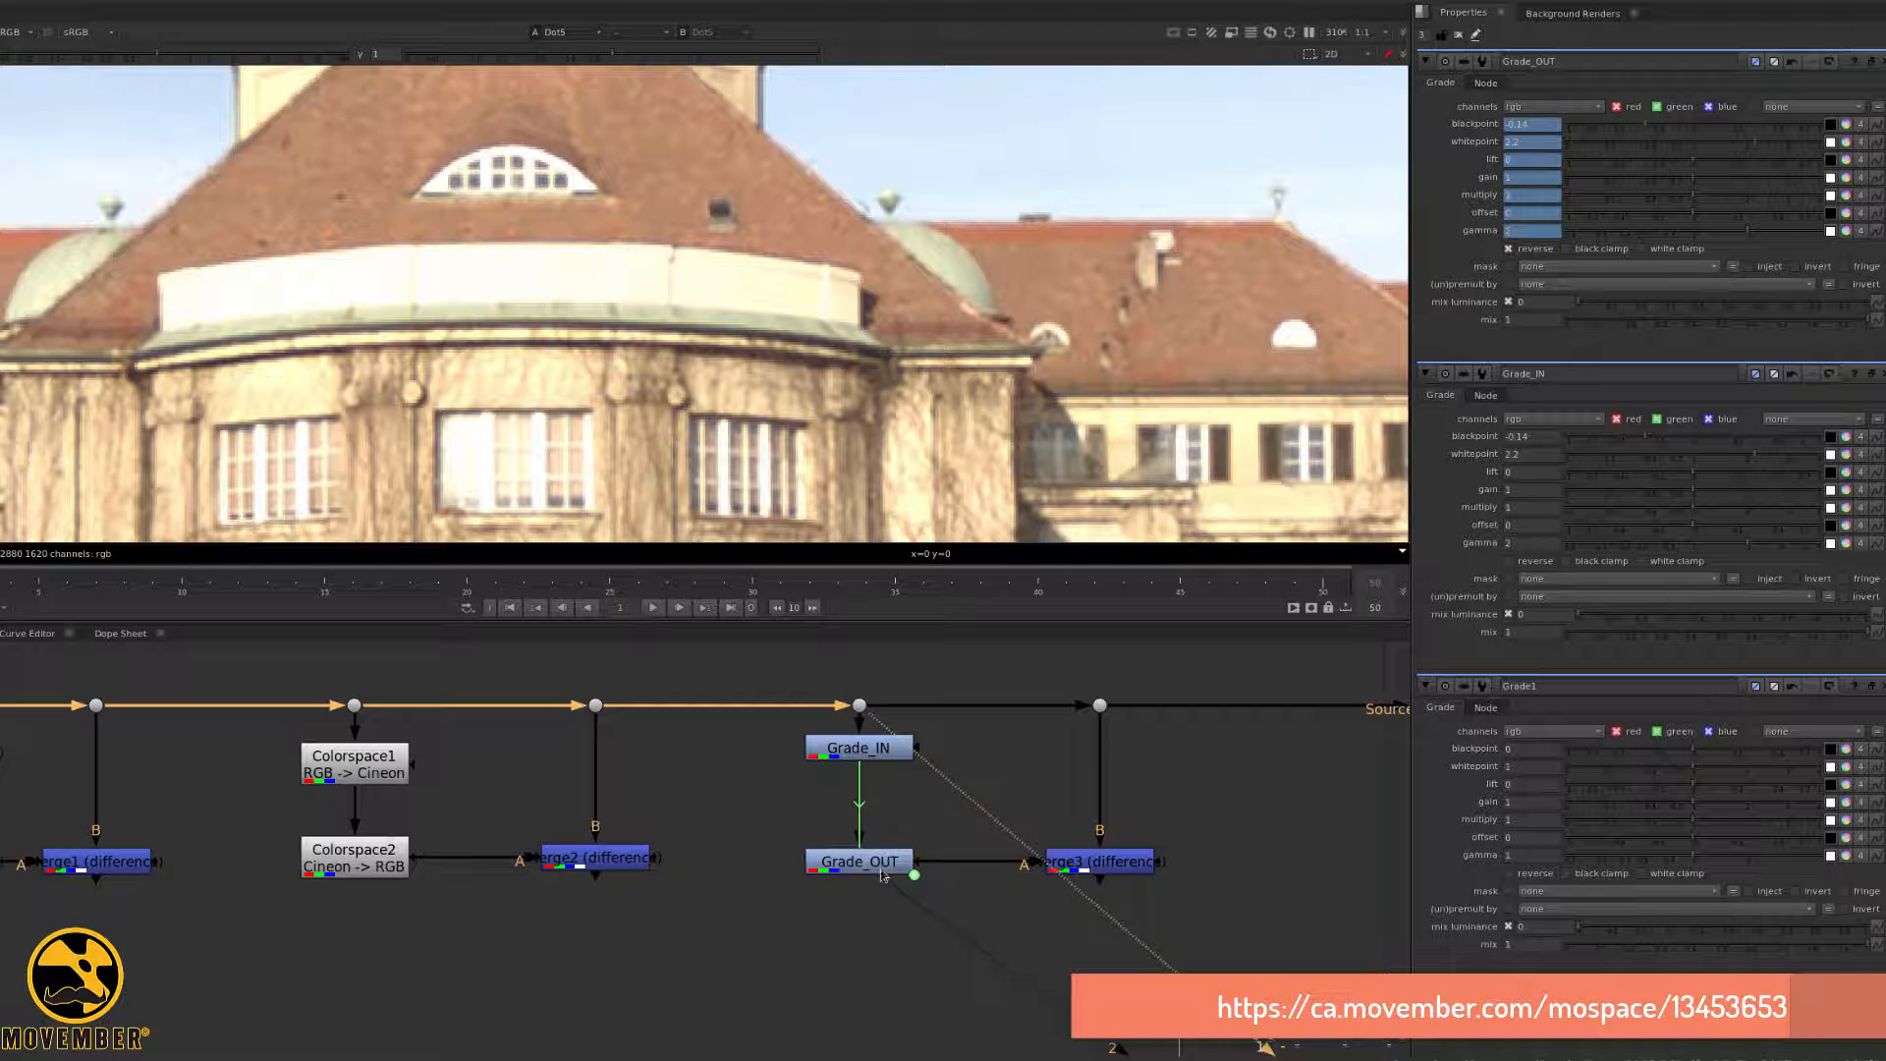
{"action": "key", "text": "1"}
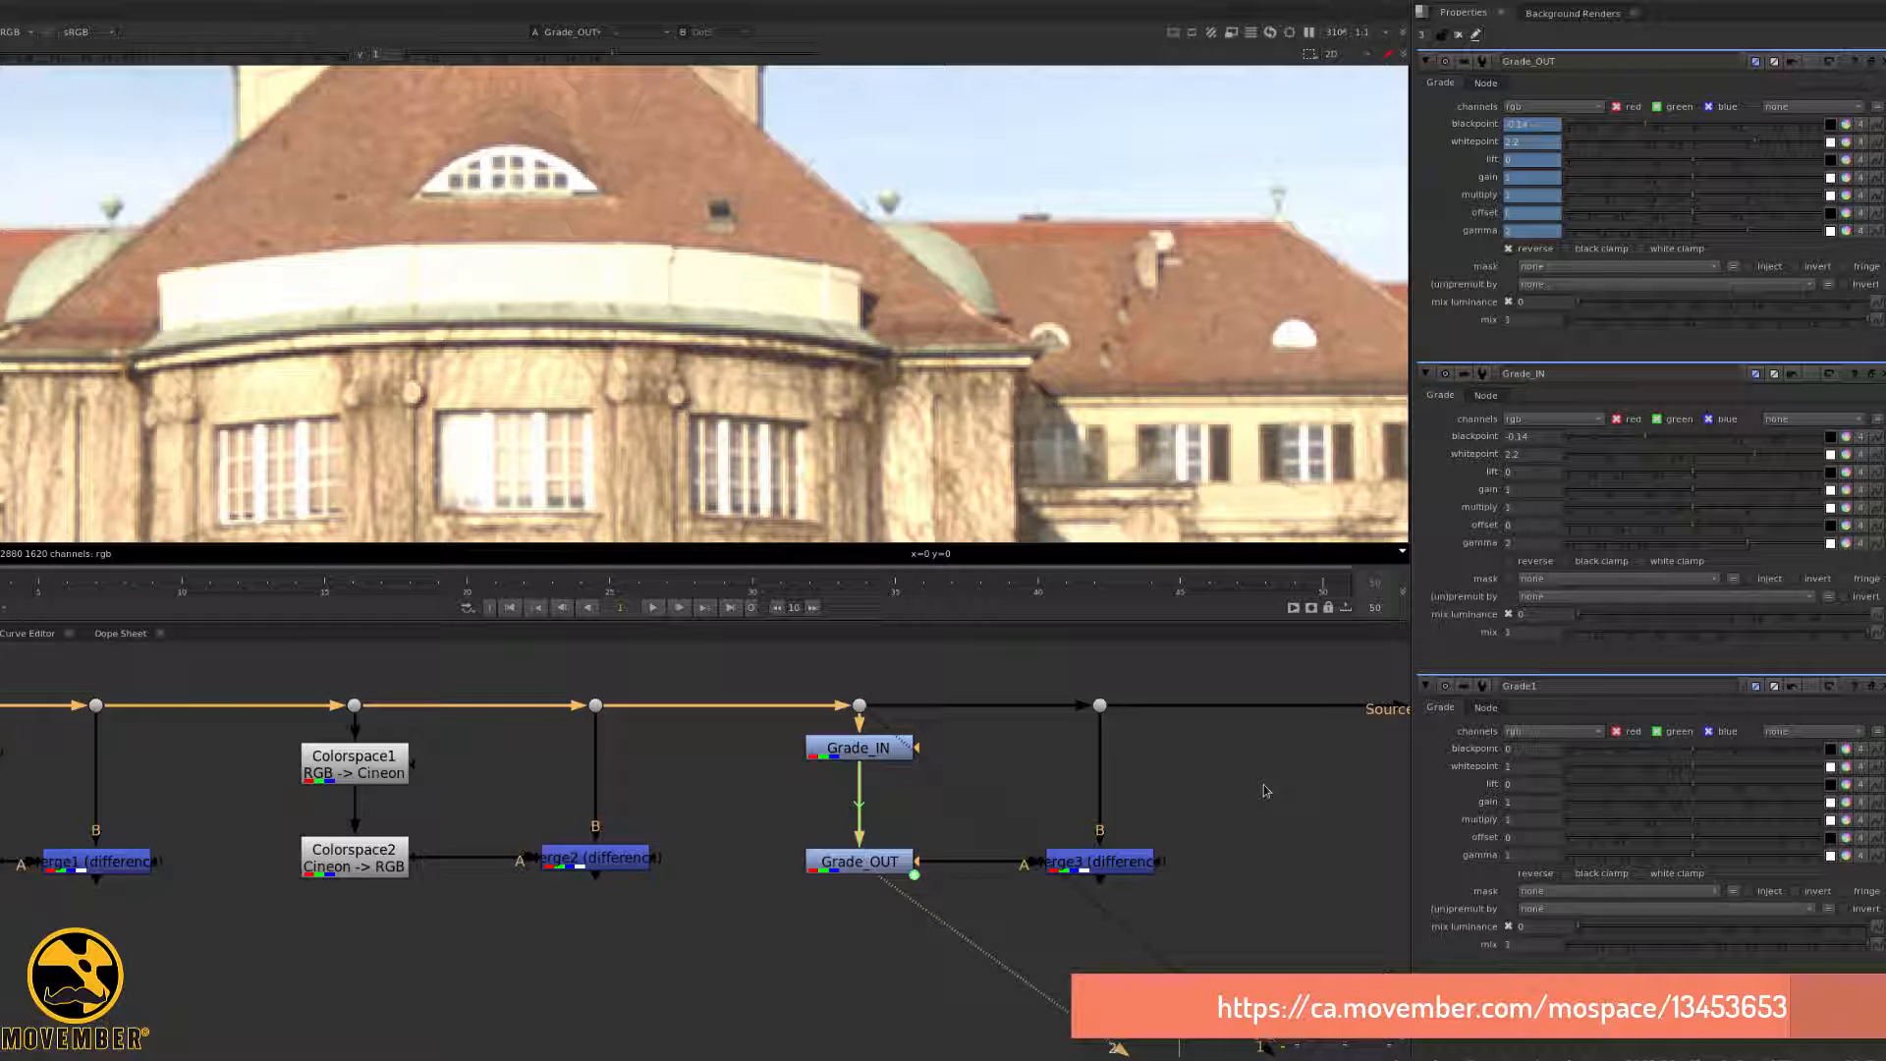
- View the Merge3 difference between the source and Grade_OUT, raising the viewer gamma to 4 to examine the error
{"action": "left_click", "coordinate": [1120, 864]}
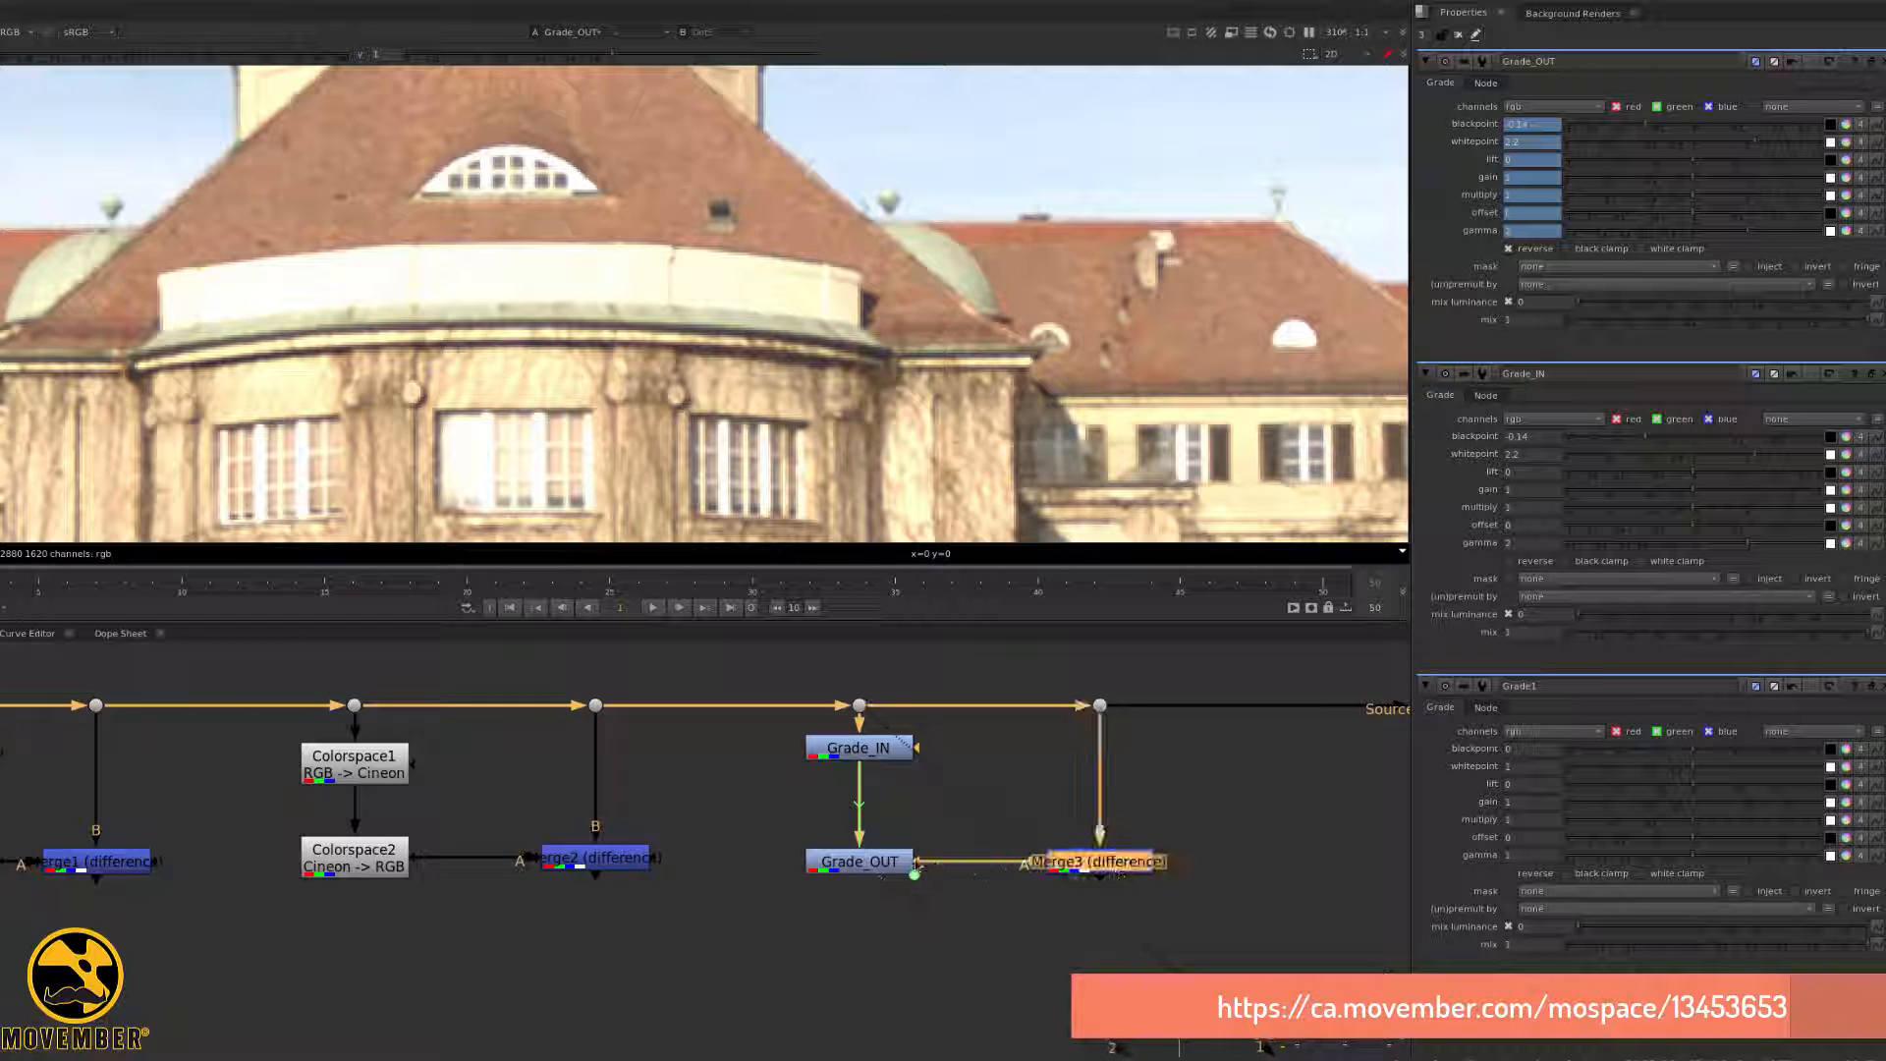
{"action": "key", "text": "1"}
{"action": "left_click", "coordinate": [1102, 705]}
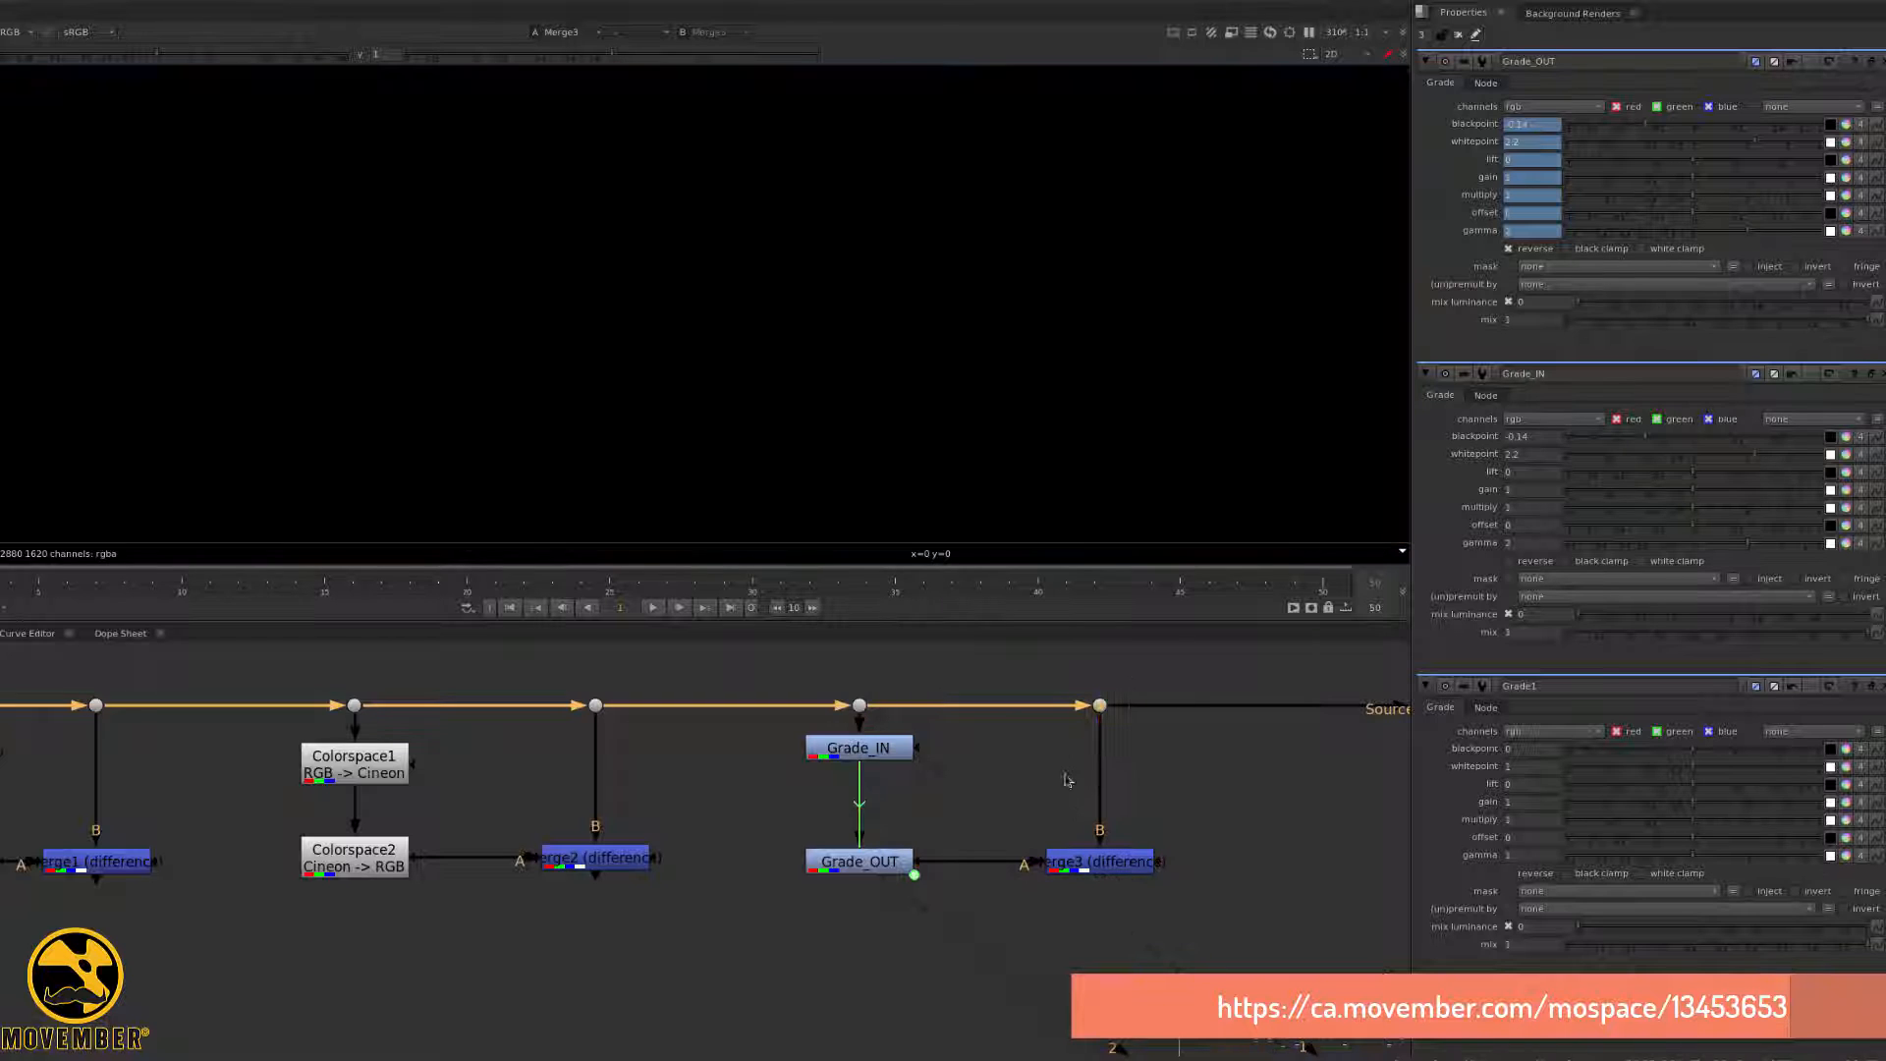
{"action": "key", "text": "2"}
{"action": "left_click", "coordinate": [1098, 860]}
{"action": "key", "text": "1"}
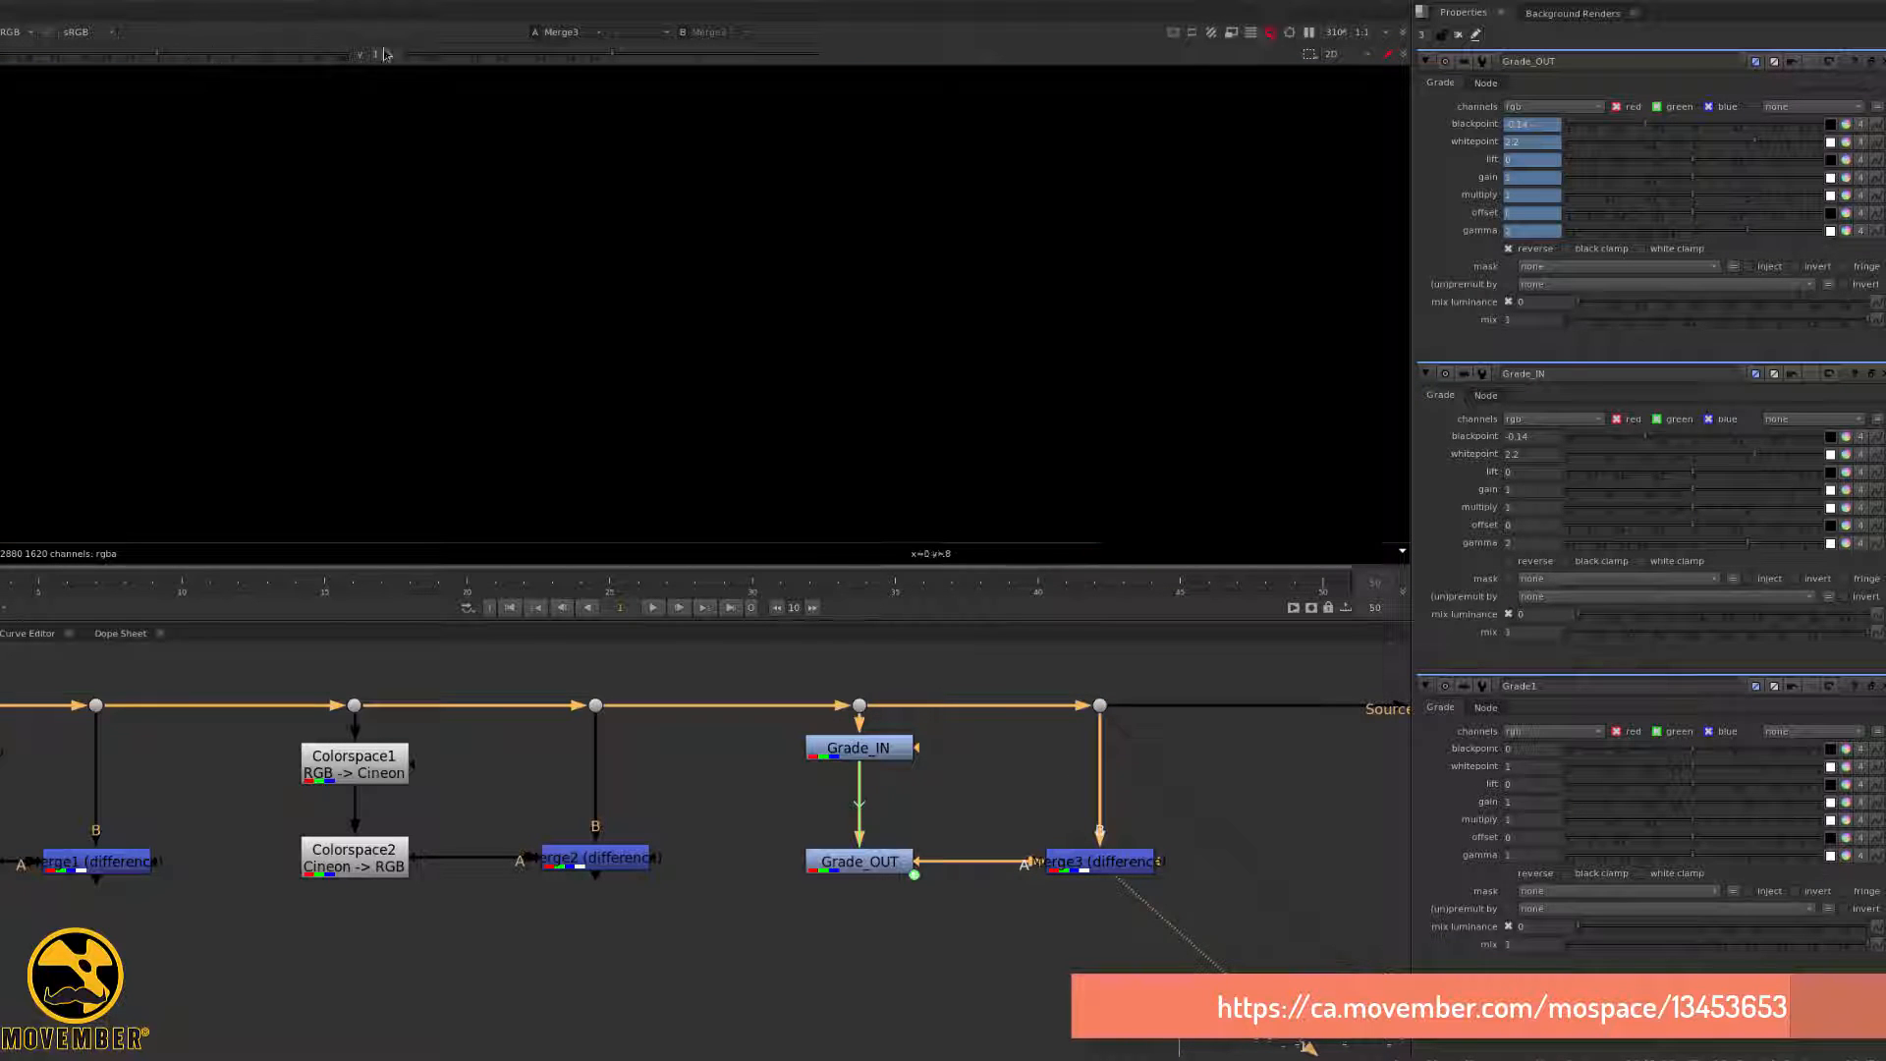
{"action": "left_click_drag", "start_coordinate": [622, 59], "coordinate": [1064, 74]}
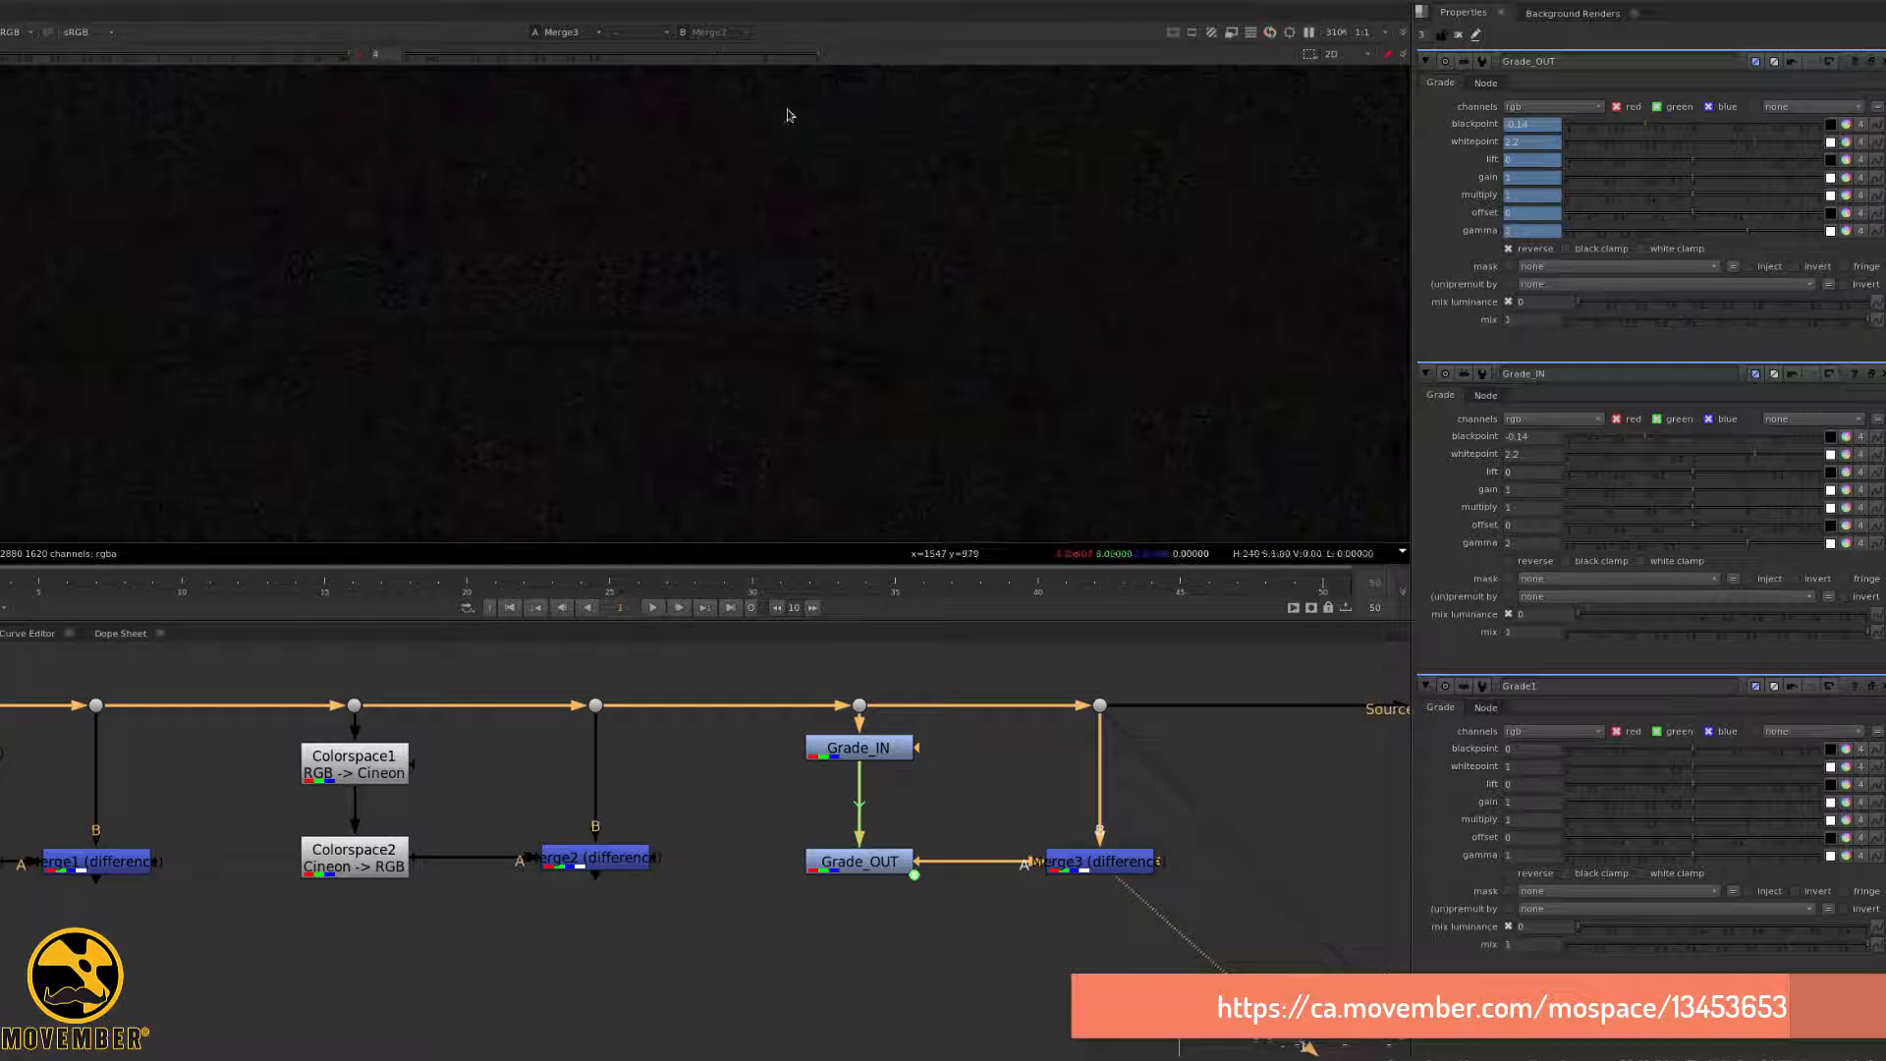
- Compare the Merge1, Merge2 and Merge3 difference outputs one after another at the raised viewer gamma
{"action": "left_click", "coordinate": [135, 865]}
{"action": "key", "text": "1"}
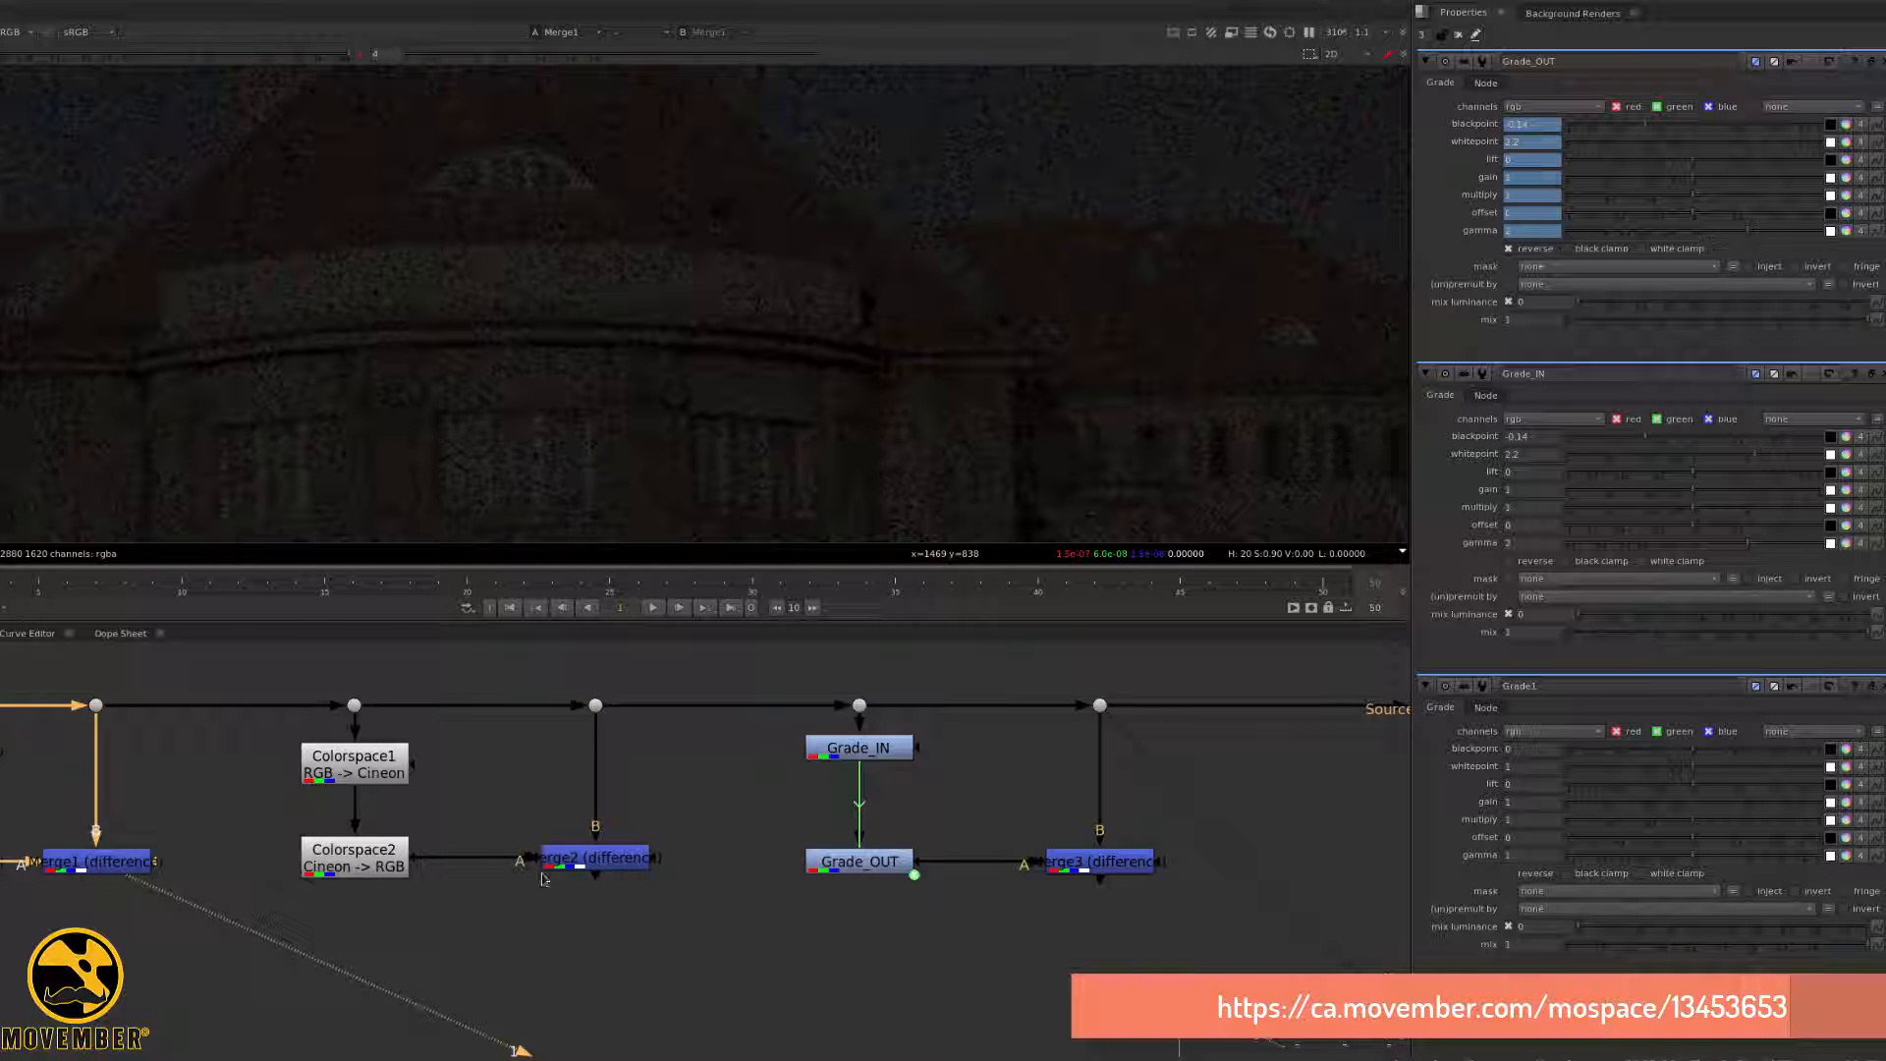
{"action": "left_click", "coordinate": [623, 869]}
{"action": "key", "text": "1"}
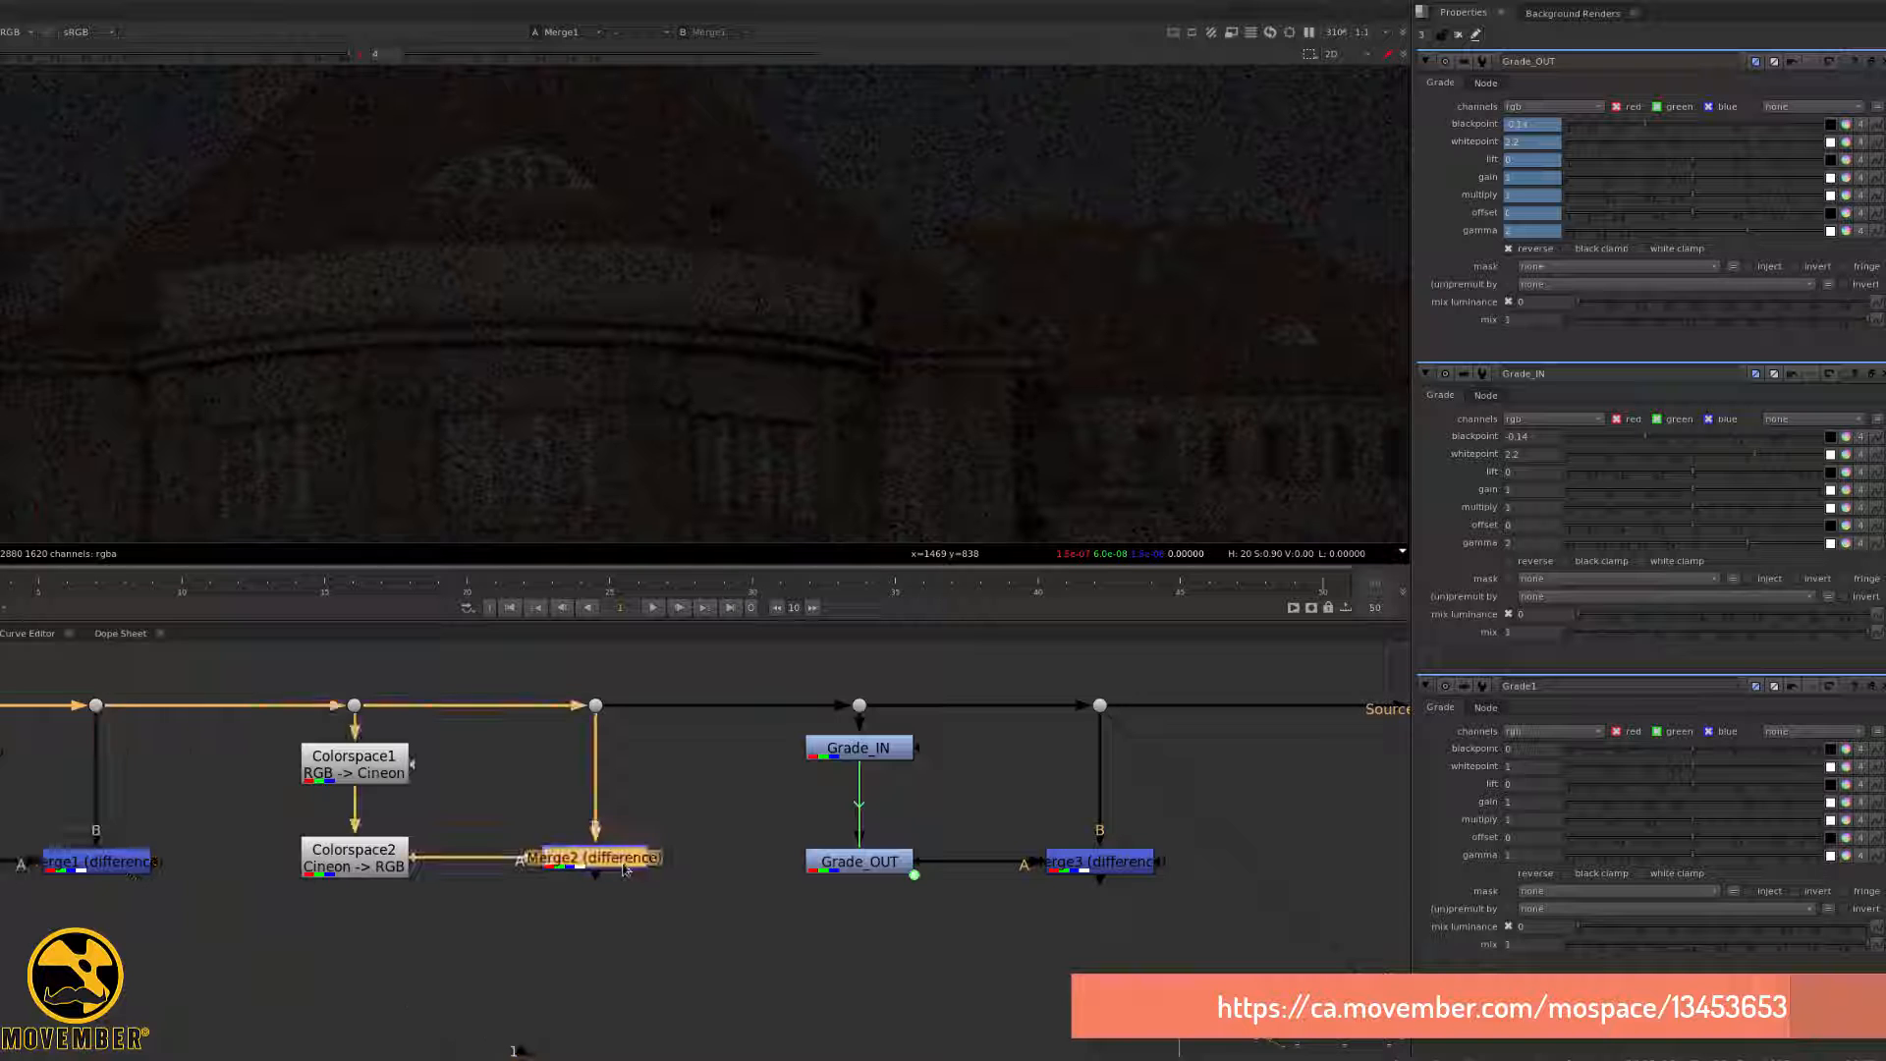
{"action": "left_click", "coordinate": [622, 884]}
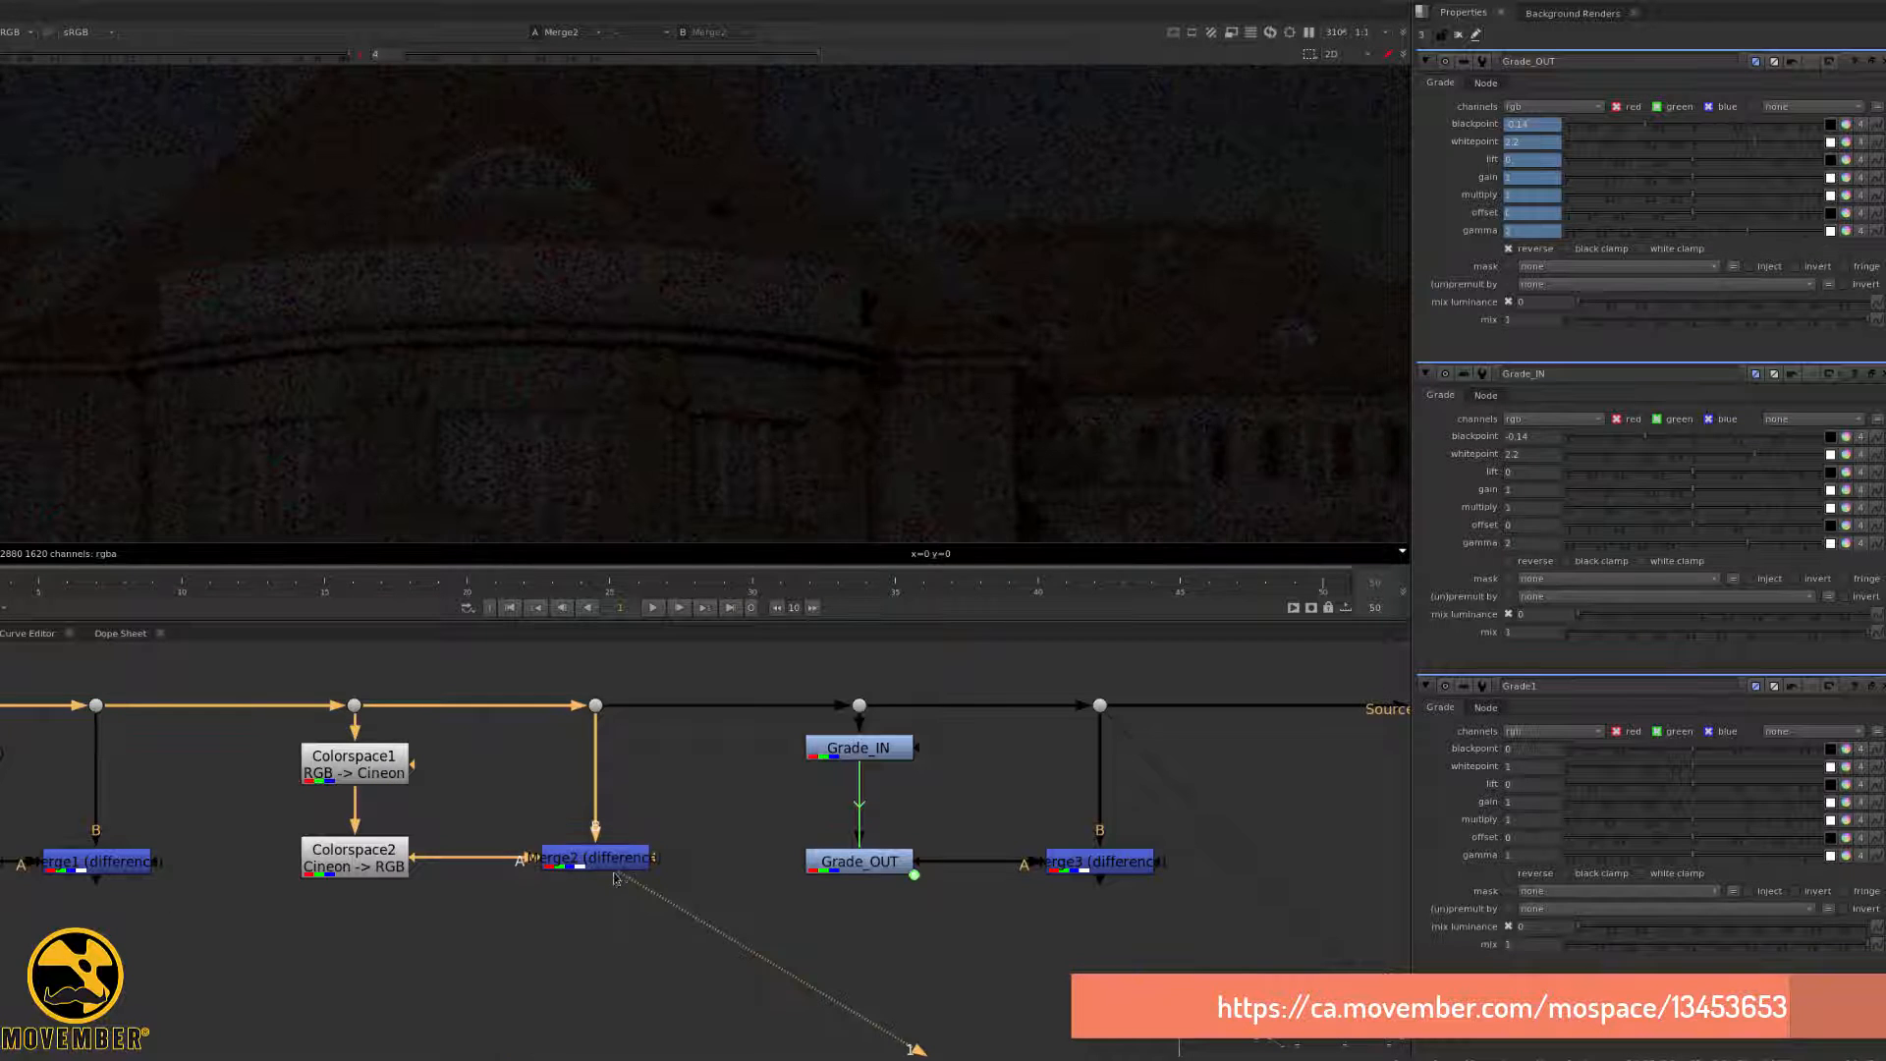
{"action": "left_click", "coordinate": [1125, 866]}
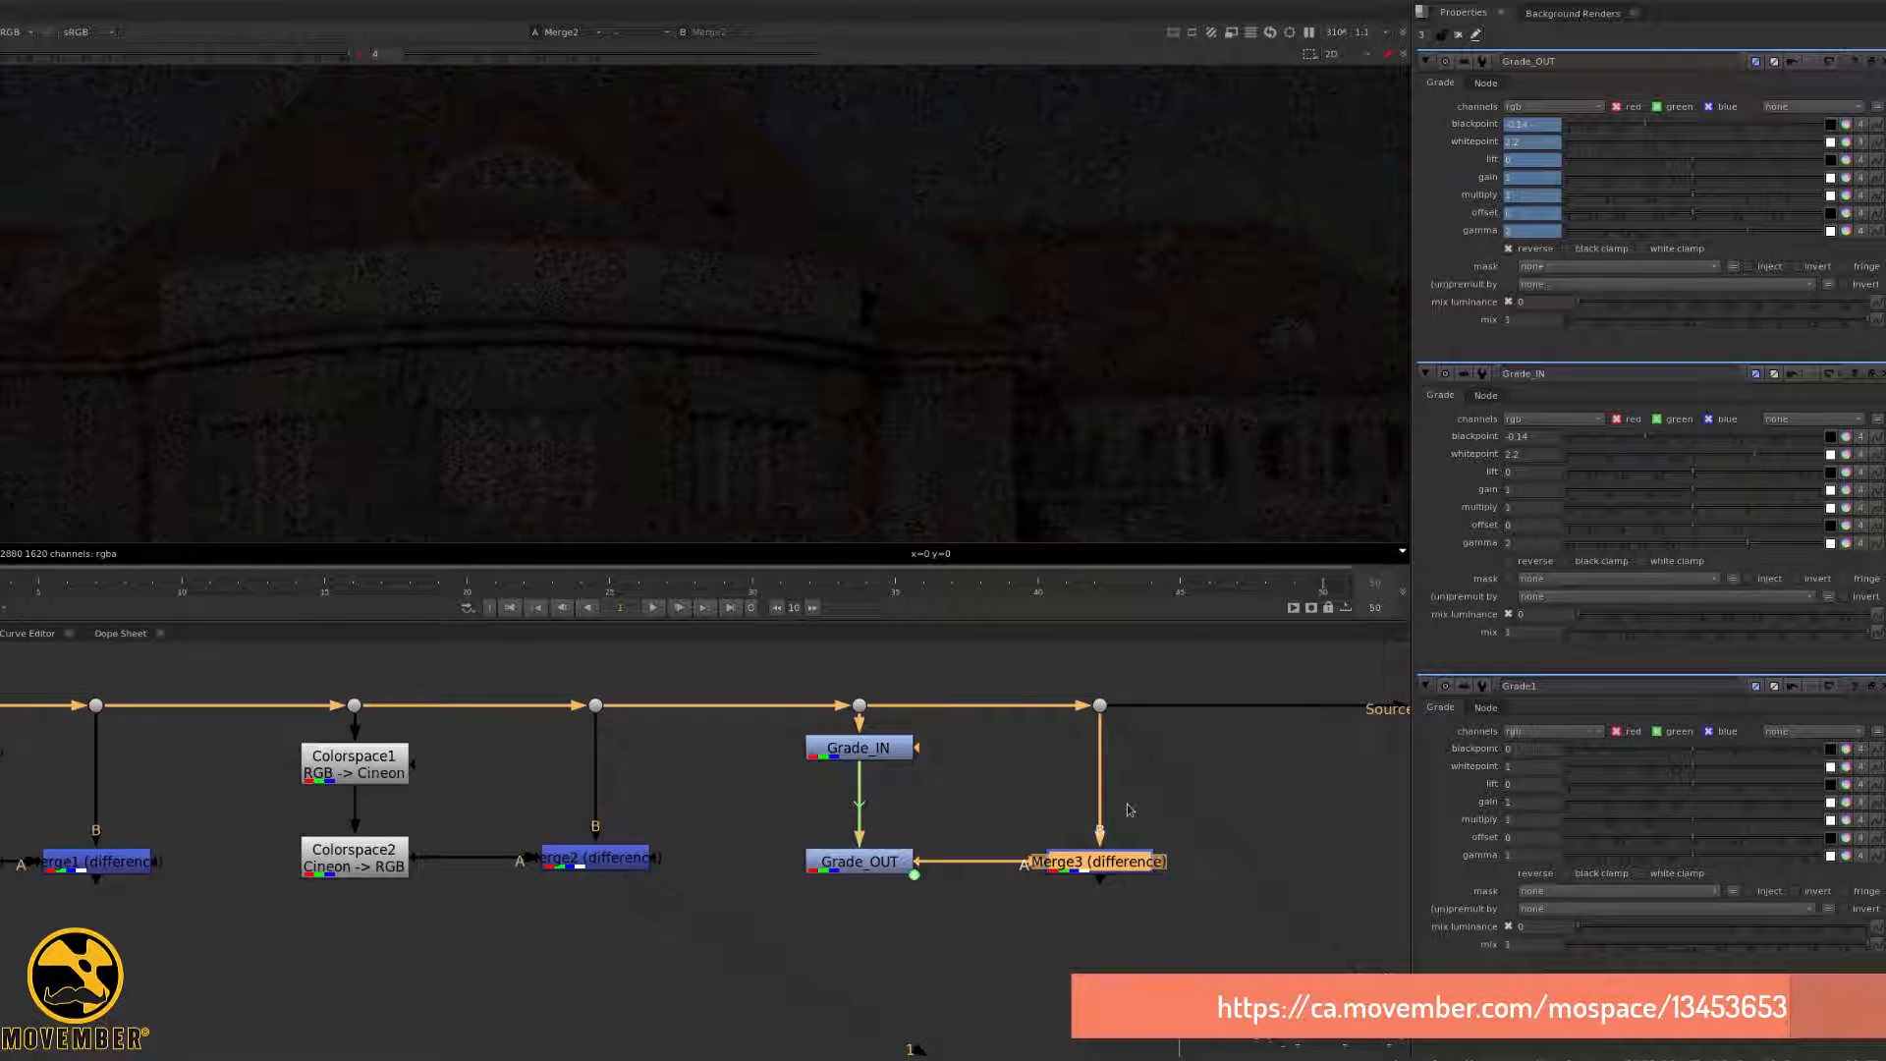
{"action": "key", "text": "1"}
{"action": "left_click", "coordinate": [1128, 810]}
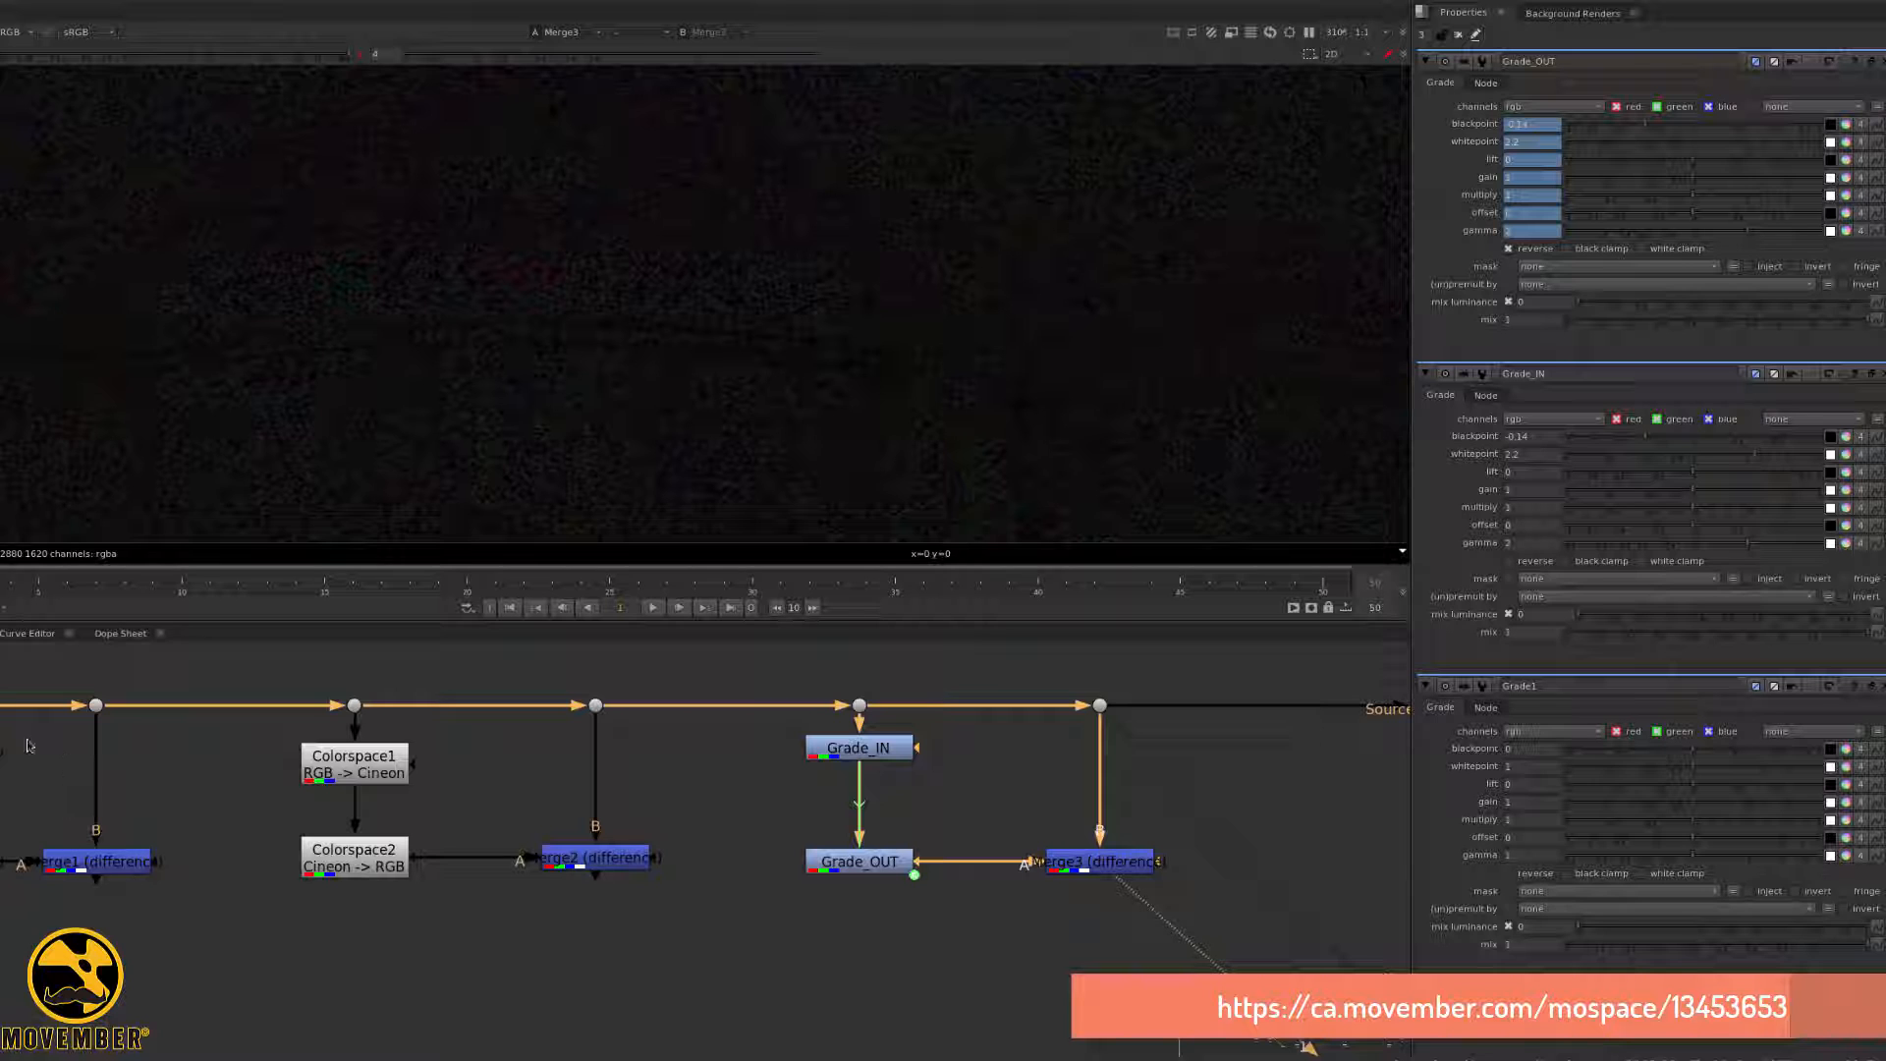
- Close all open node properties and view the denoised Read3 plate with the viewer gamma reset to 1
{"action": "middle_click_drag", "start_coordinate": [119, 751], "coordinate": [442, 716]}
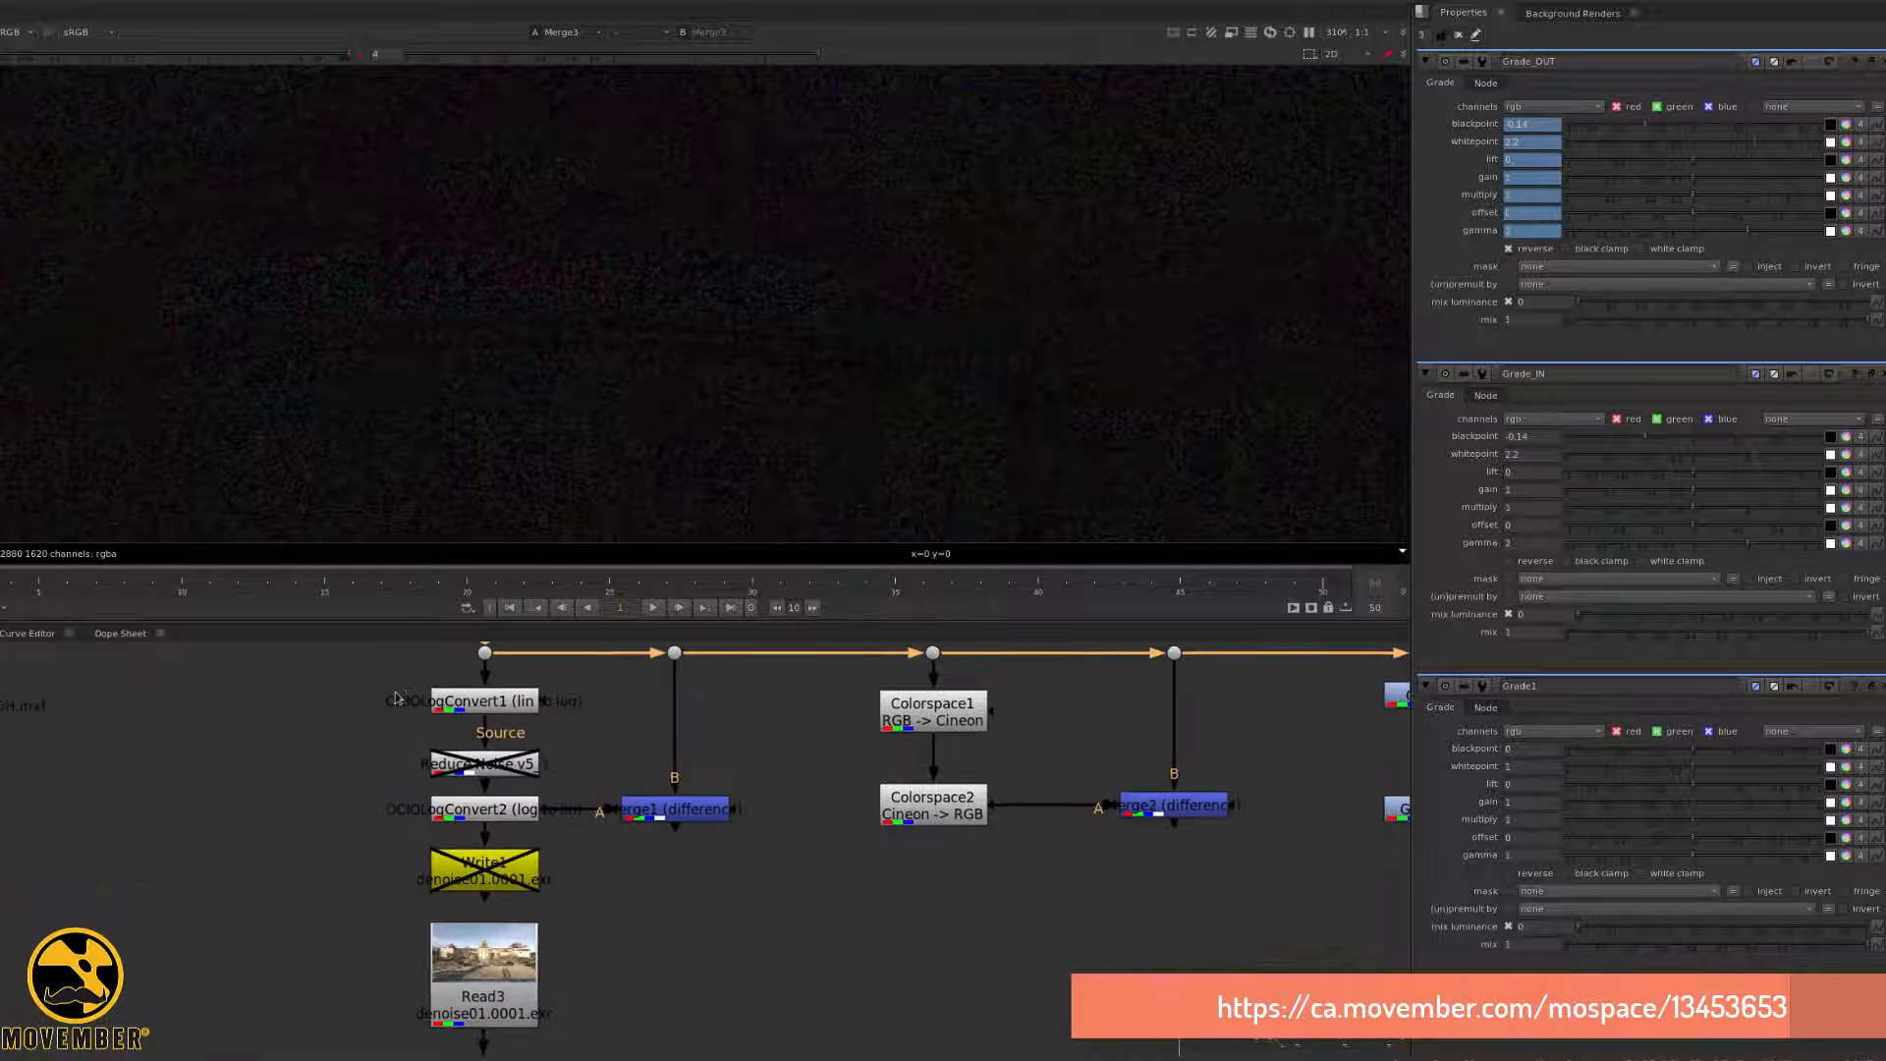
{"action": "left_click", "coordinate": [442, 701]}
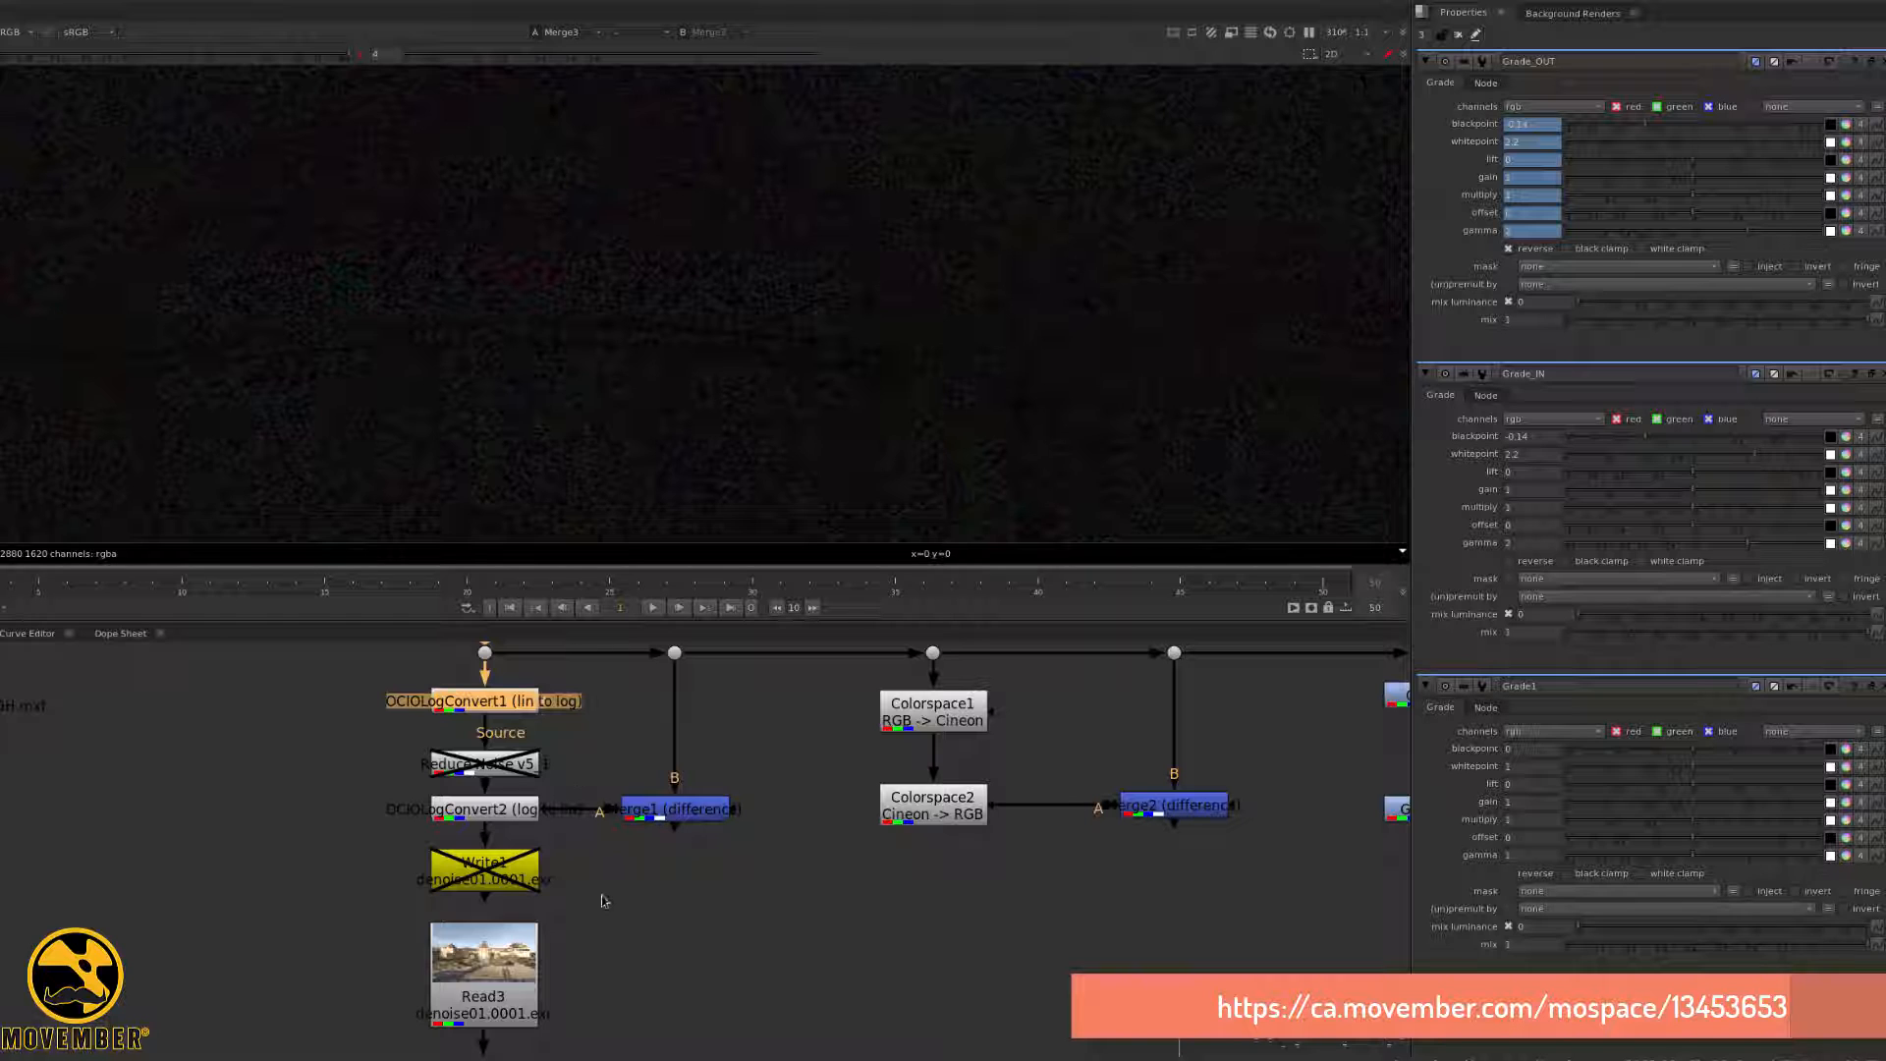
{"action": "left_click", "coordinate": [1459, 35]}
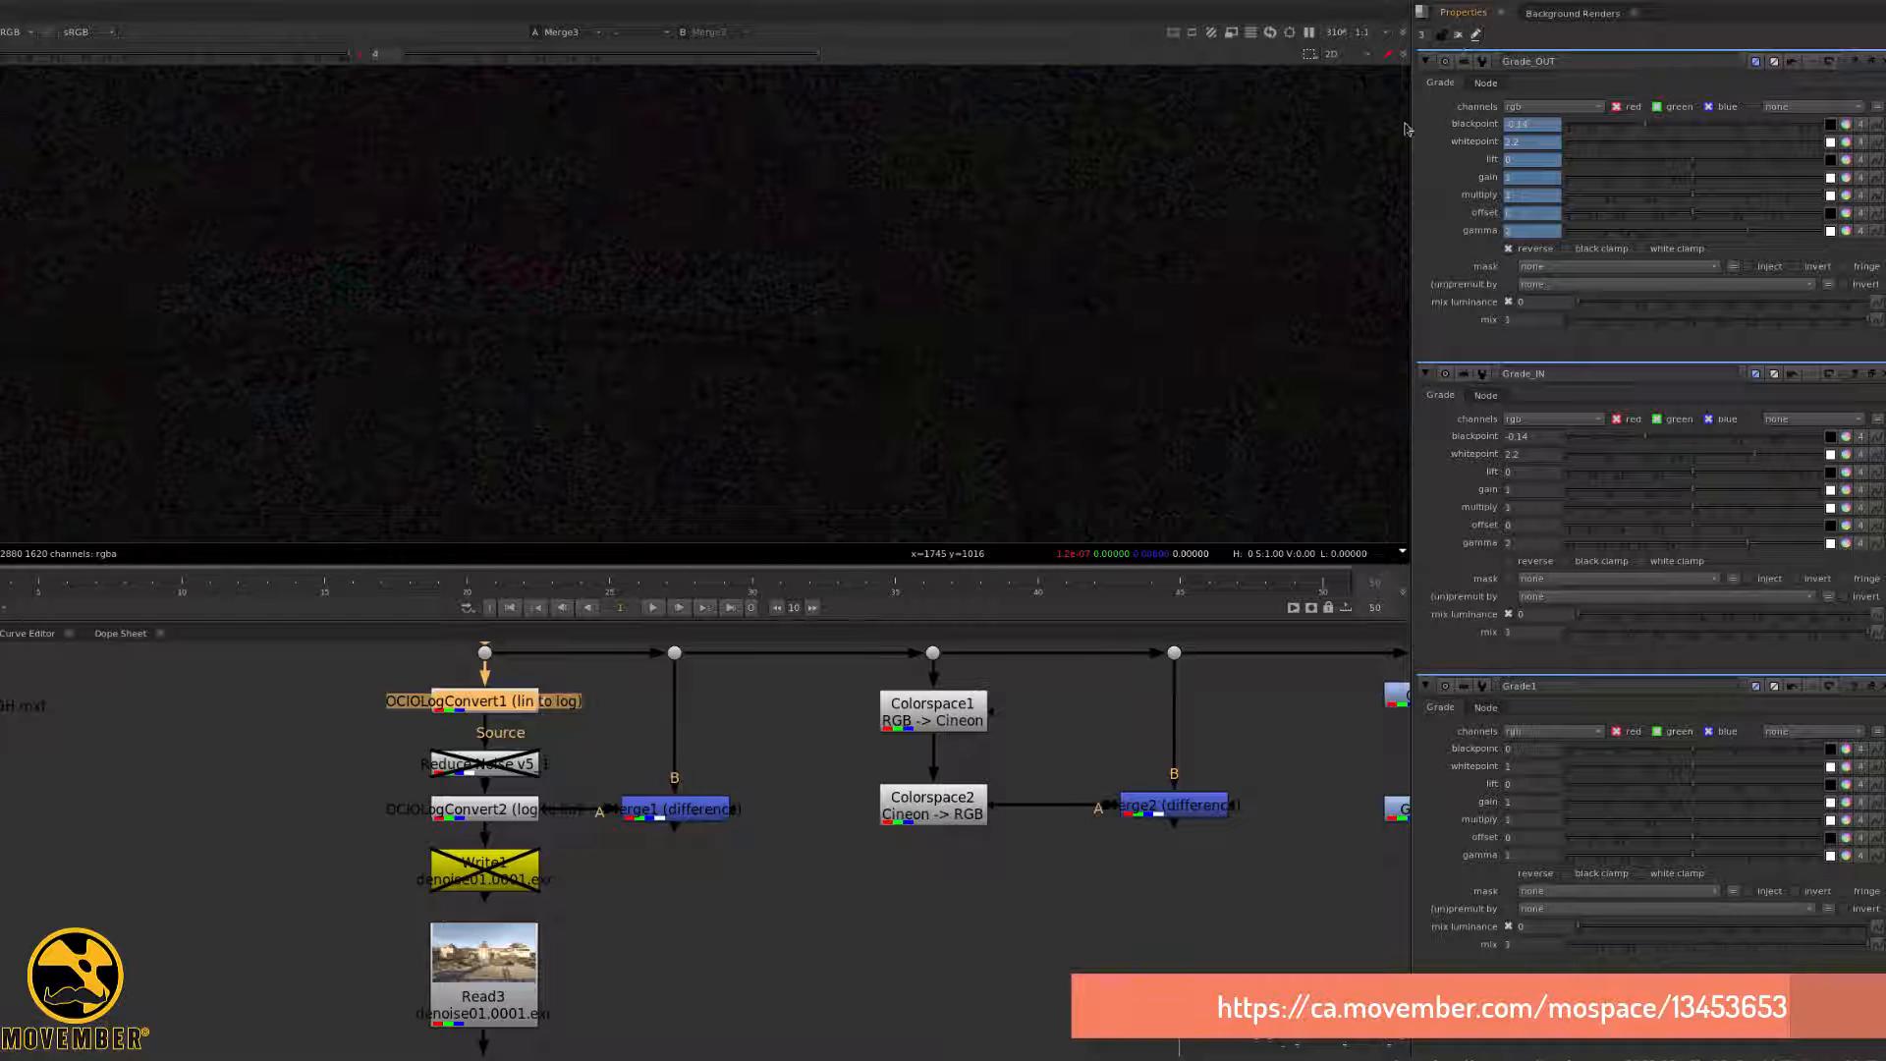
{"action": "left_click", "coordinate": [483, 957]}
{"action": "key", "text": "1"}
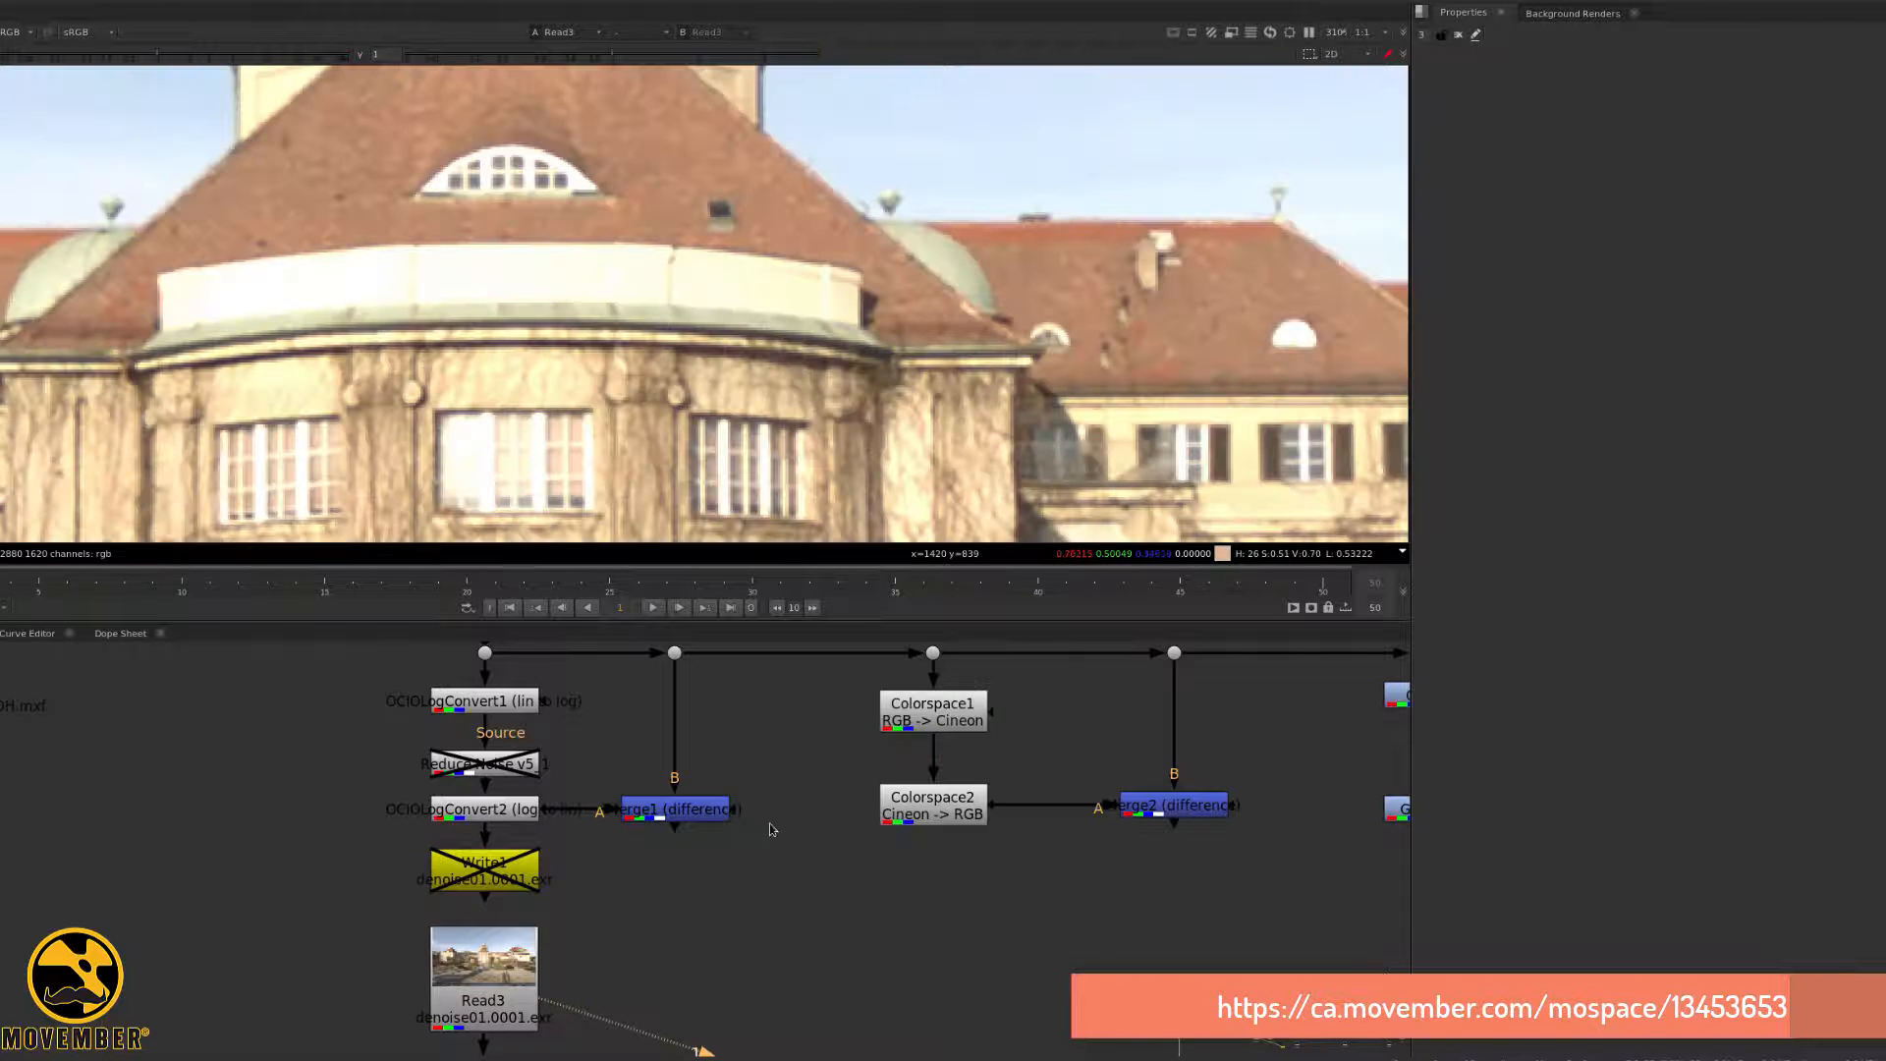
- View the output of Transform1 in the branch below the denoised plate
{"action": "scroll", "coordinate": [769, 823], "scroll_direction": "down", "scroll_amount": 2}
{"action": "scroll", "coordinate": [744, 950], "scroll_direction": "down", "scroll_amount": 3}
{"action": "middle_click_drag", "start_coordinate": [745, 949], "coordinate": [721, 684]}
{"action": "scroll", "coordinate": [613, 844], "scroll_direction": "up", "scroll_amount": 5}
{"action": "left_click", "coordinate": [570, 680]}
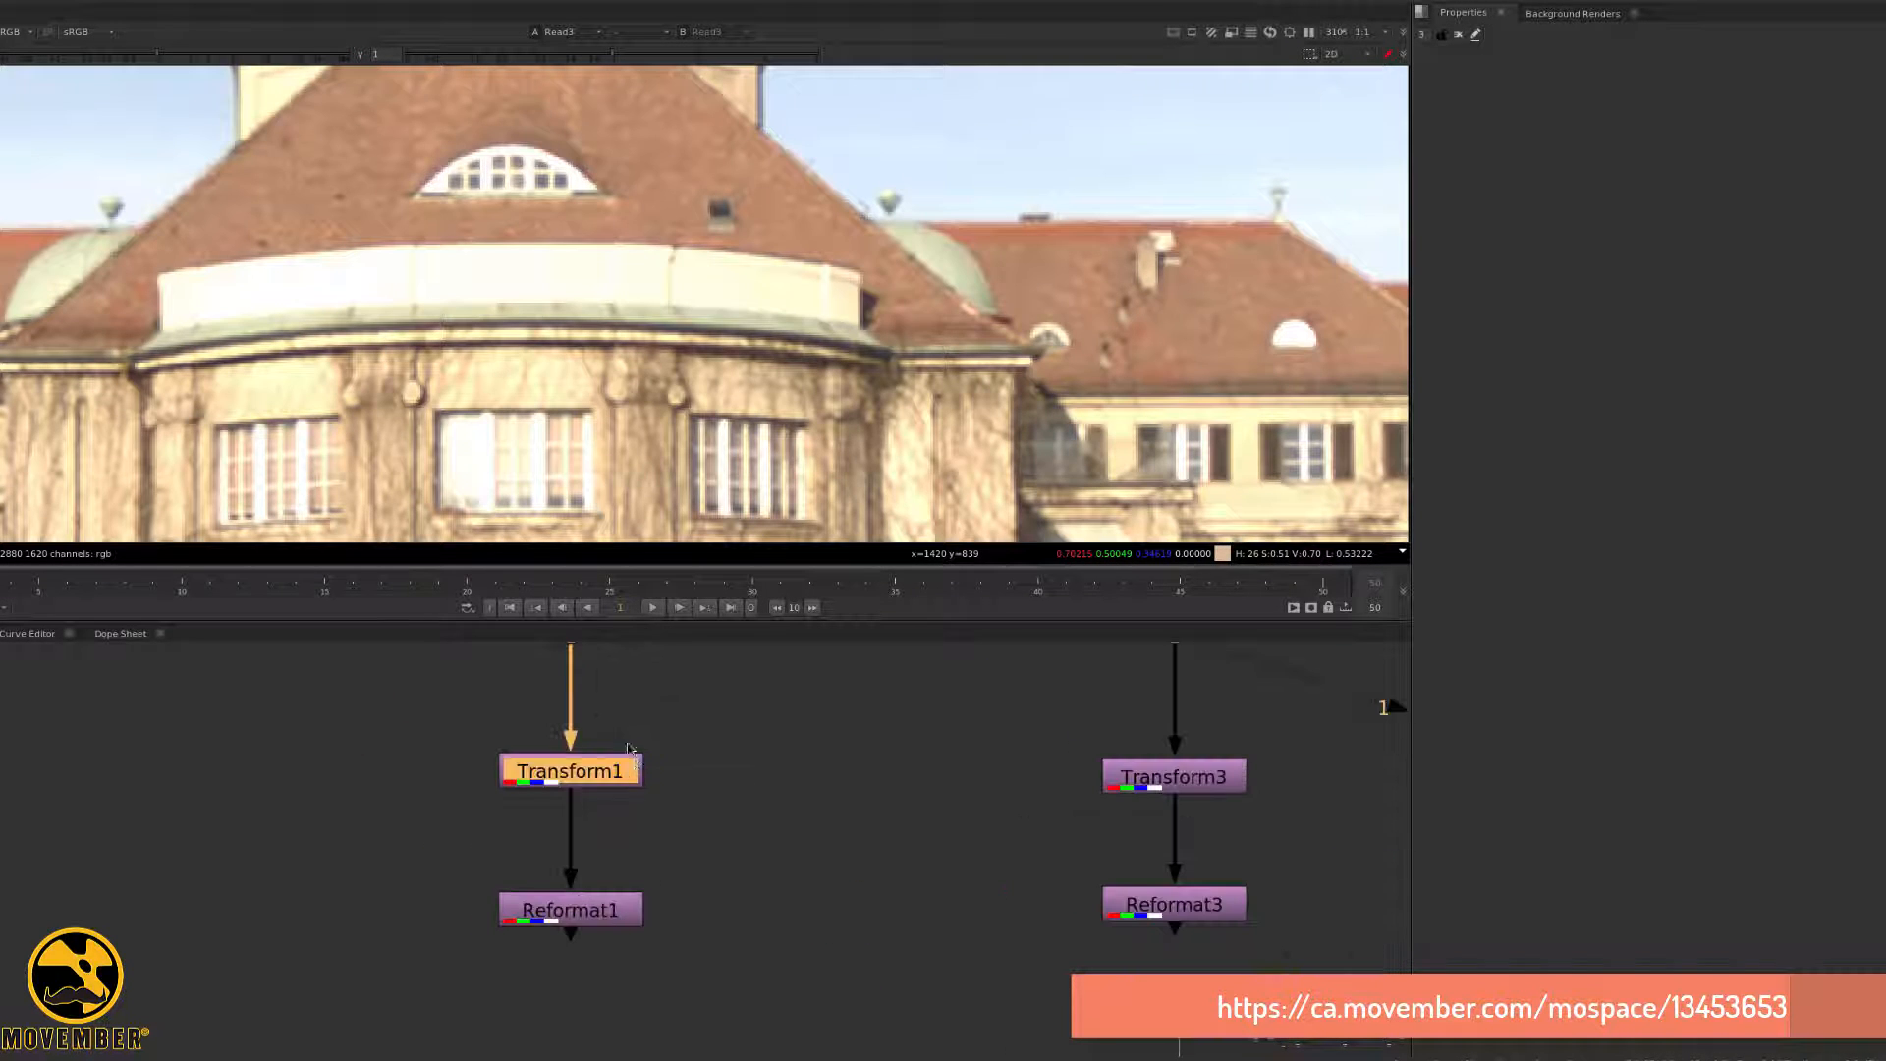
{"action": "key", "text": "1"}
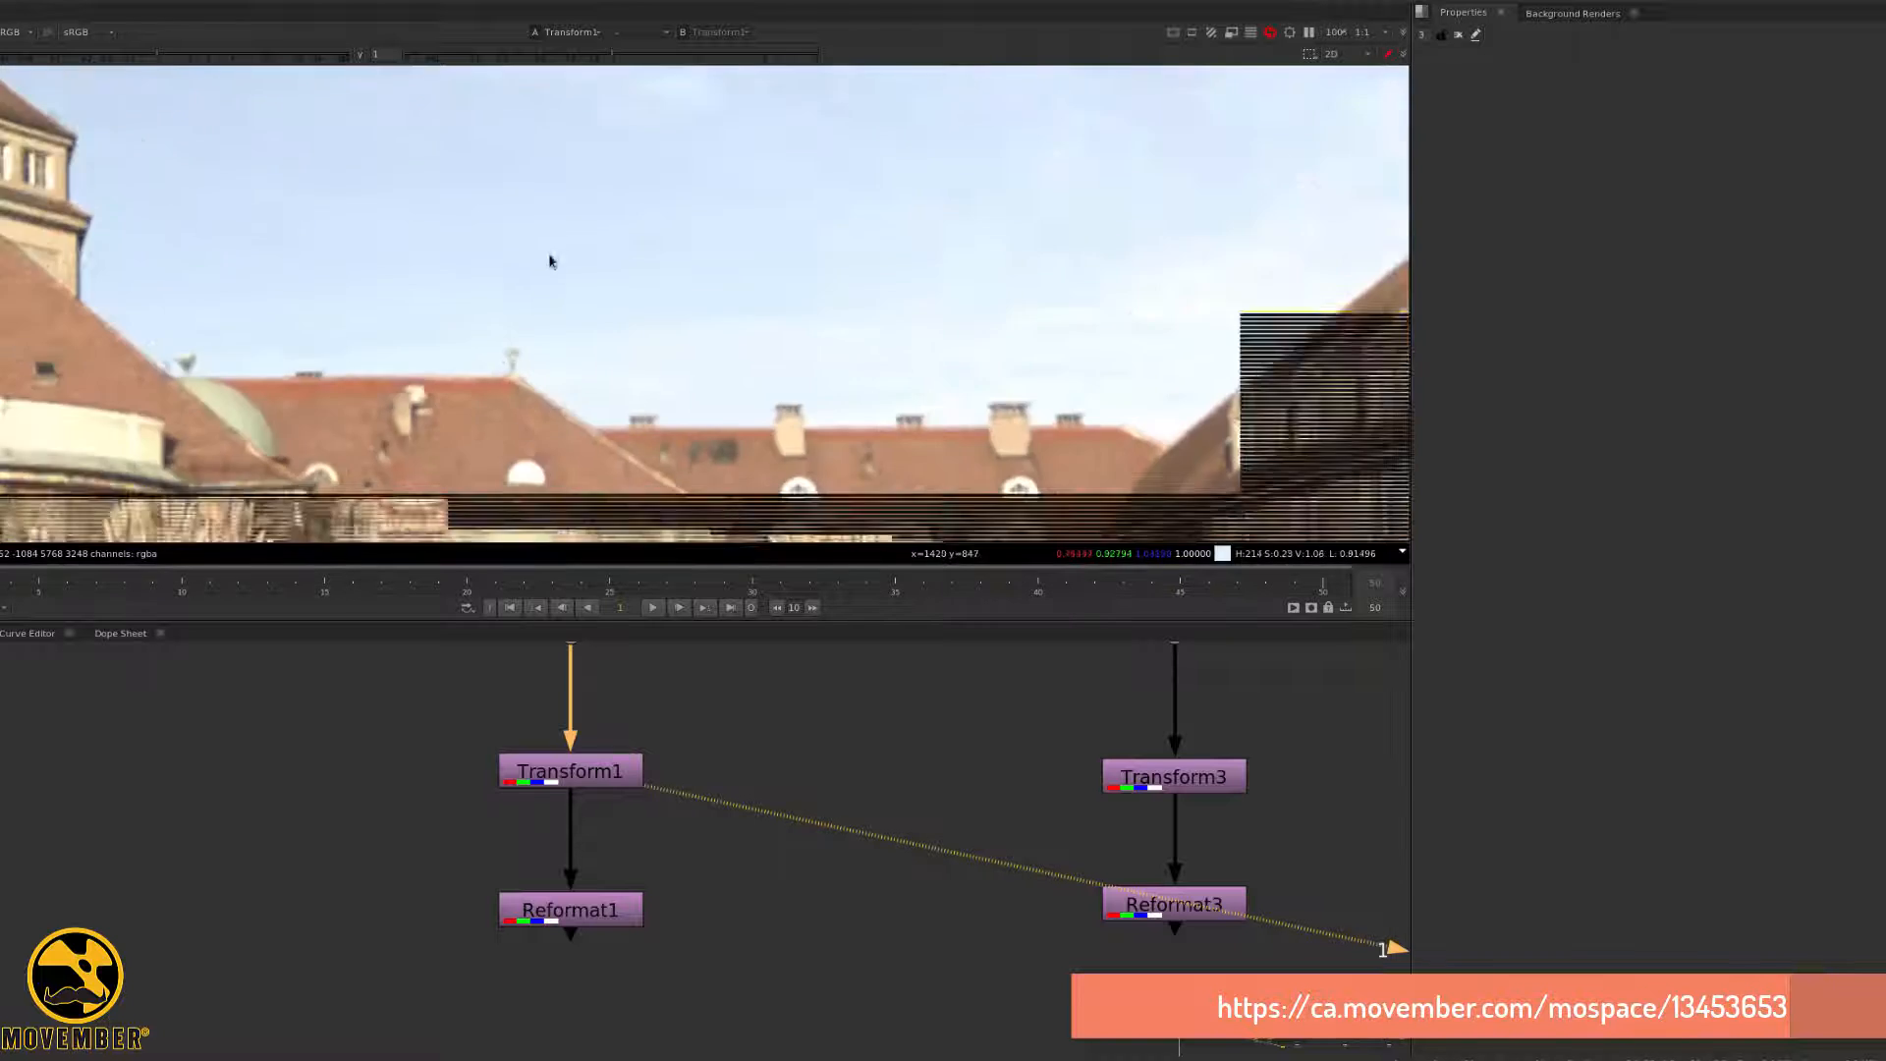
{"action": "middle_click_drag", "start_coordinate": [620, 491], "coordinate": [683, 434]}
- View the Reformat1 output and frame the central tower and its roof up close
{"action": "left_click", "coordinate": [593, 915]}
{"action": "key", "text": "1"}
{"action": "middle_click_drag", "start_coordinate": [442, 269], "coordinate": [452, 491]}
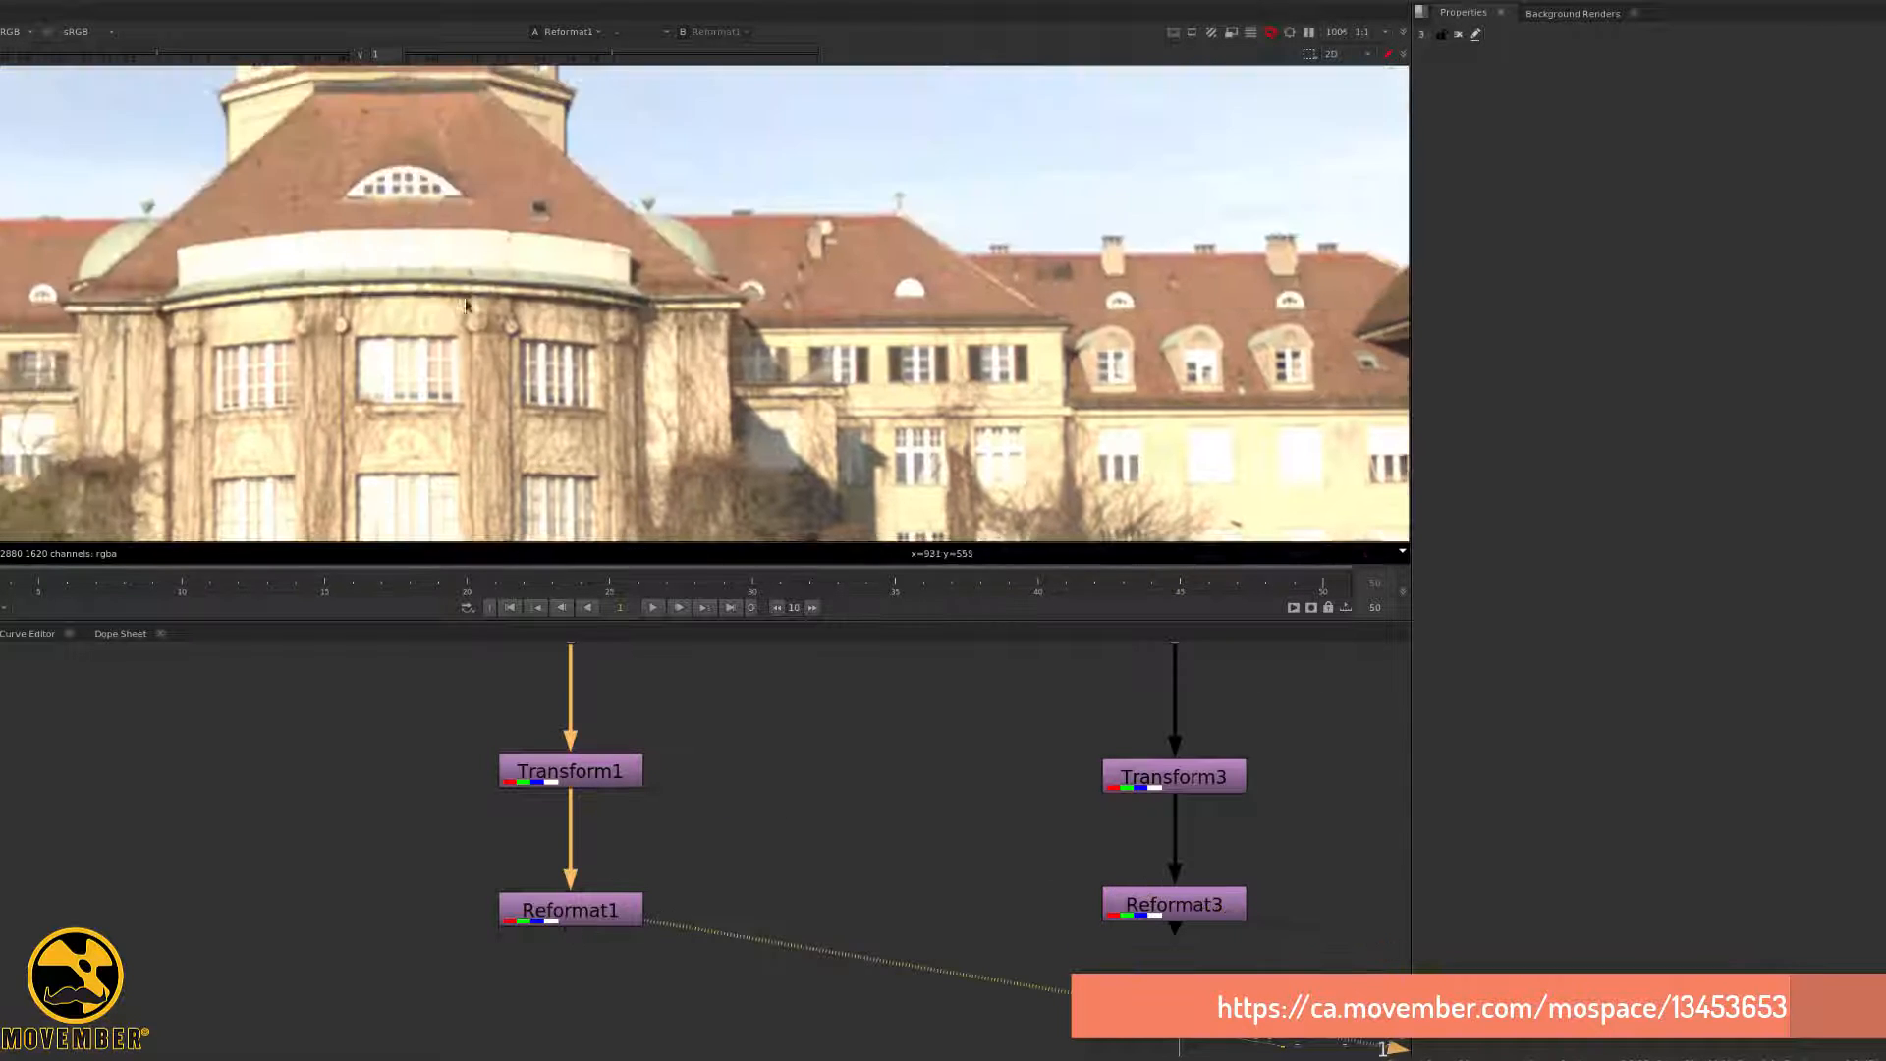
{"action": "middle_click_drag", "start_coordinate": [260, 256], "coordinate": [781, 408]}
{"action": "scroll", "coordinate": [630, 336], "scroll_direction": "up", "scroll_amount": 3}
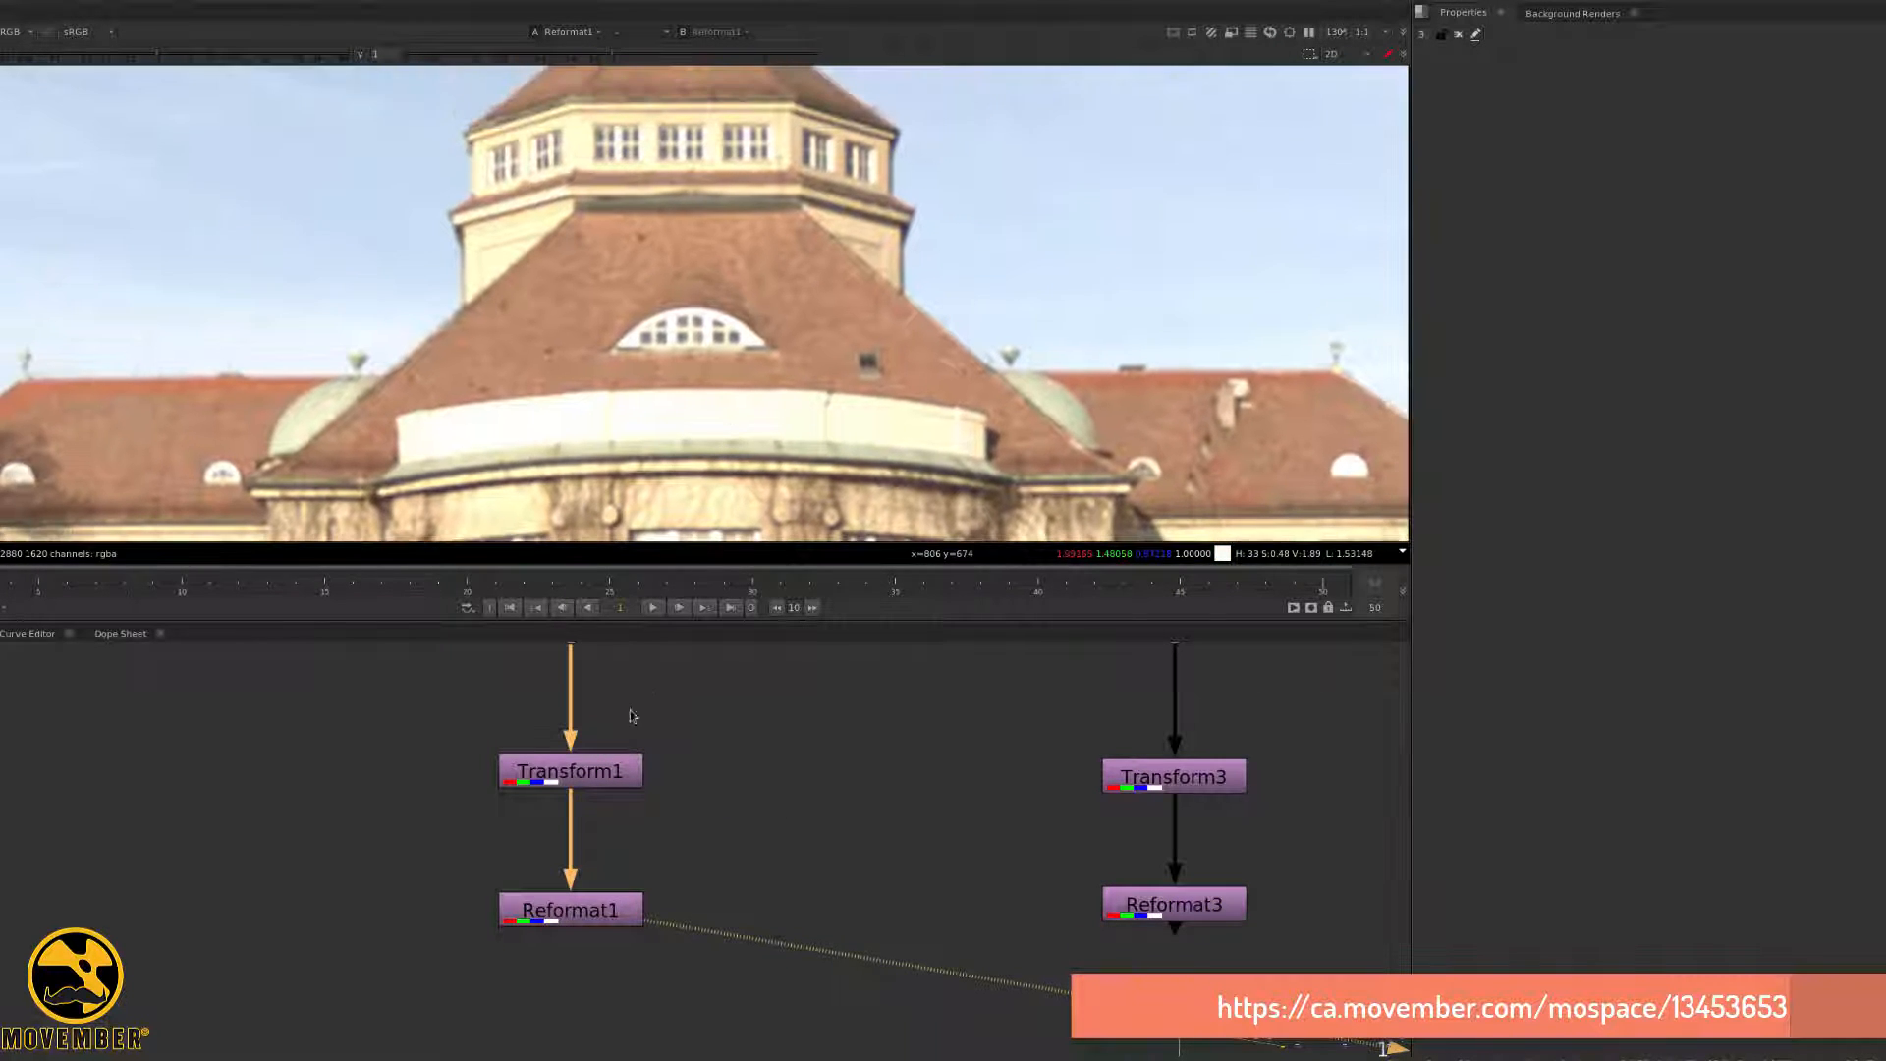
{"action": "middle_click_drag", "start_coordinate": [592, 743], "coordinate": [606, 836]}
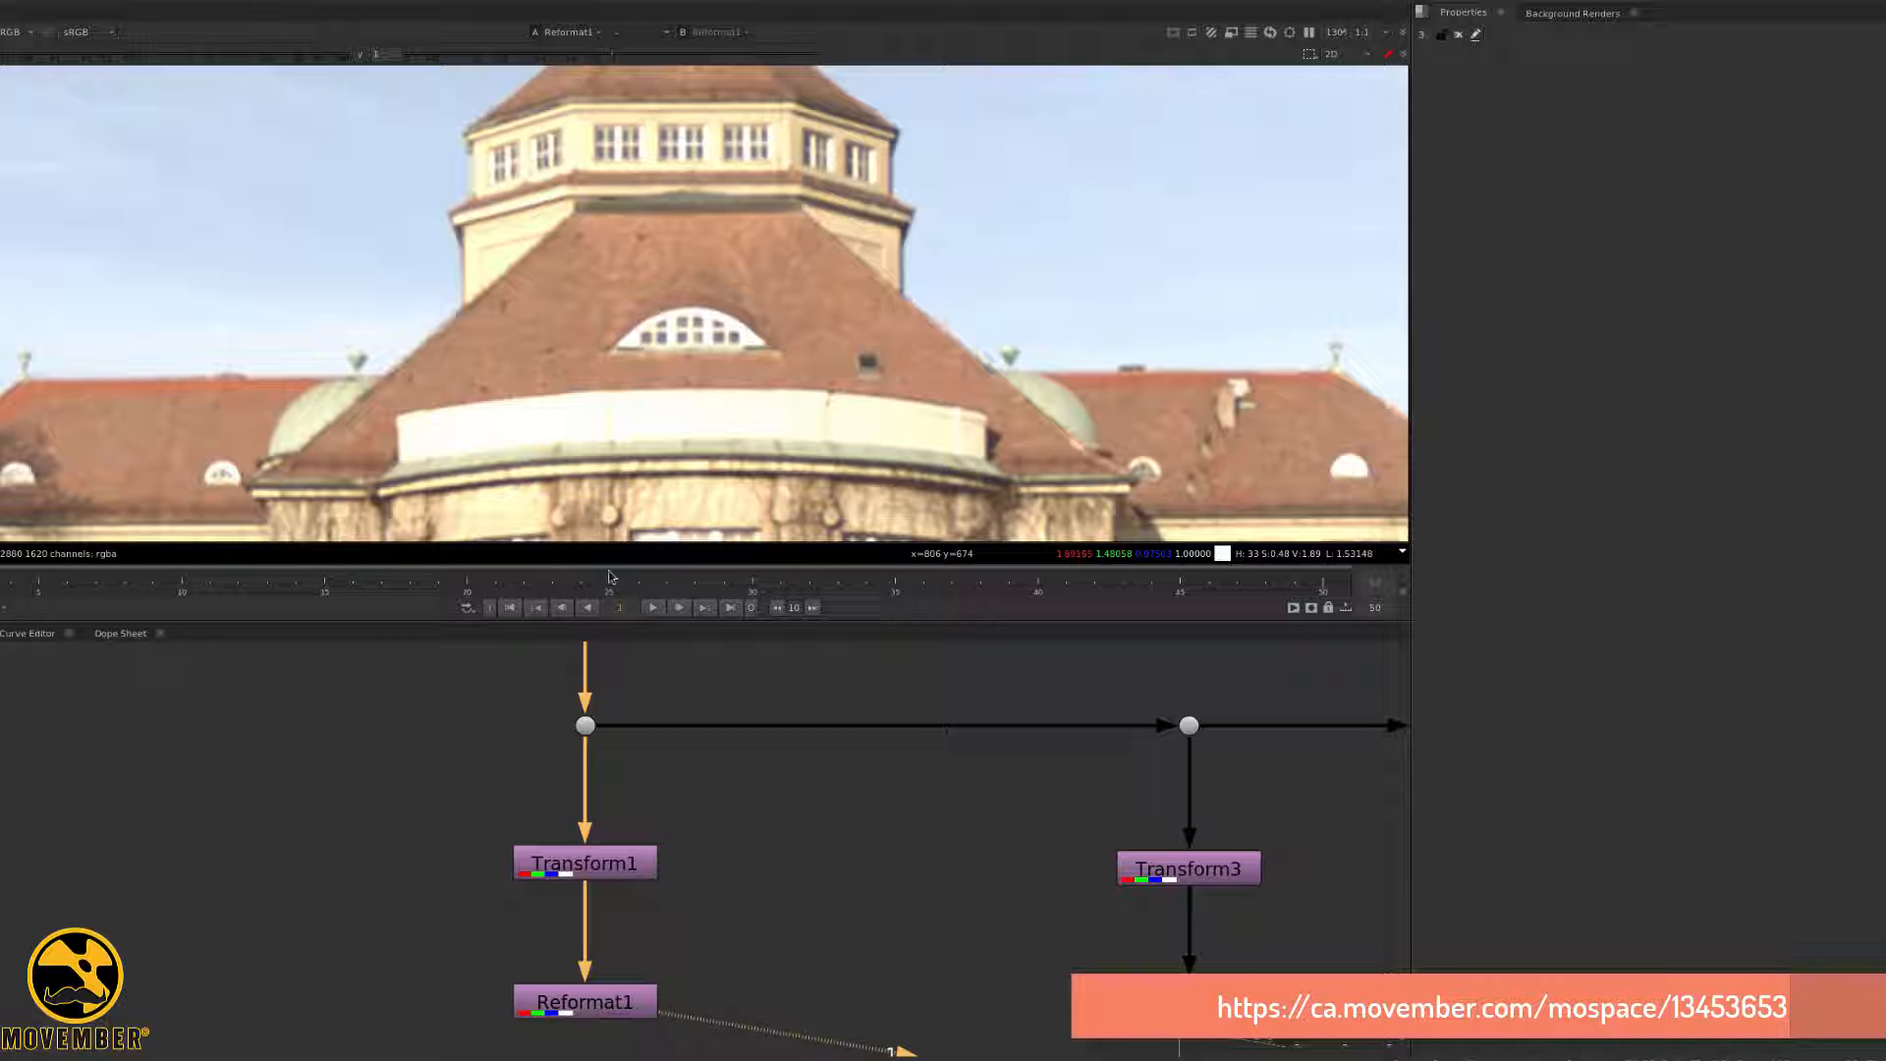
- Set Transform1's filter to impulse and examine the arched roof window in the image
{"action": "double_click", "coordinate": [584, 877]}
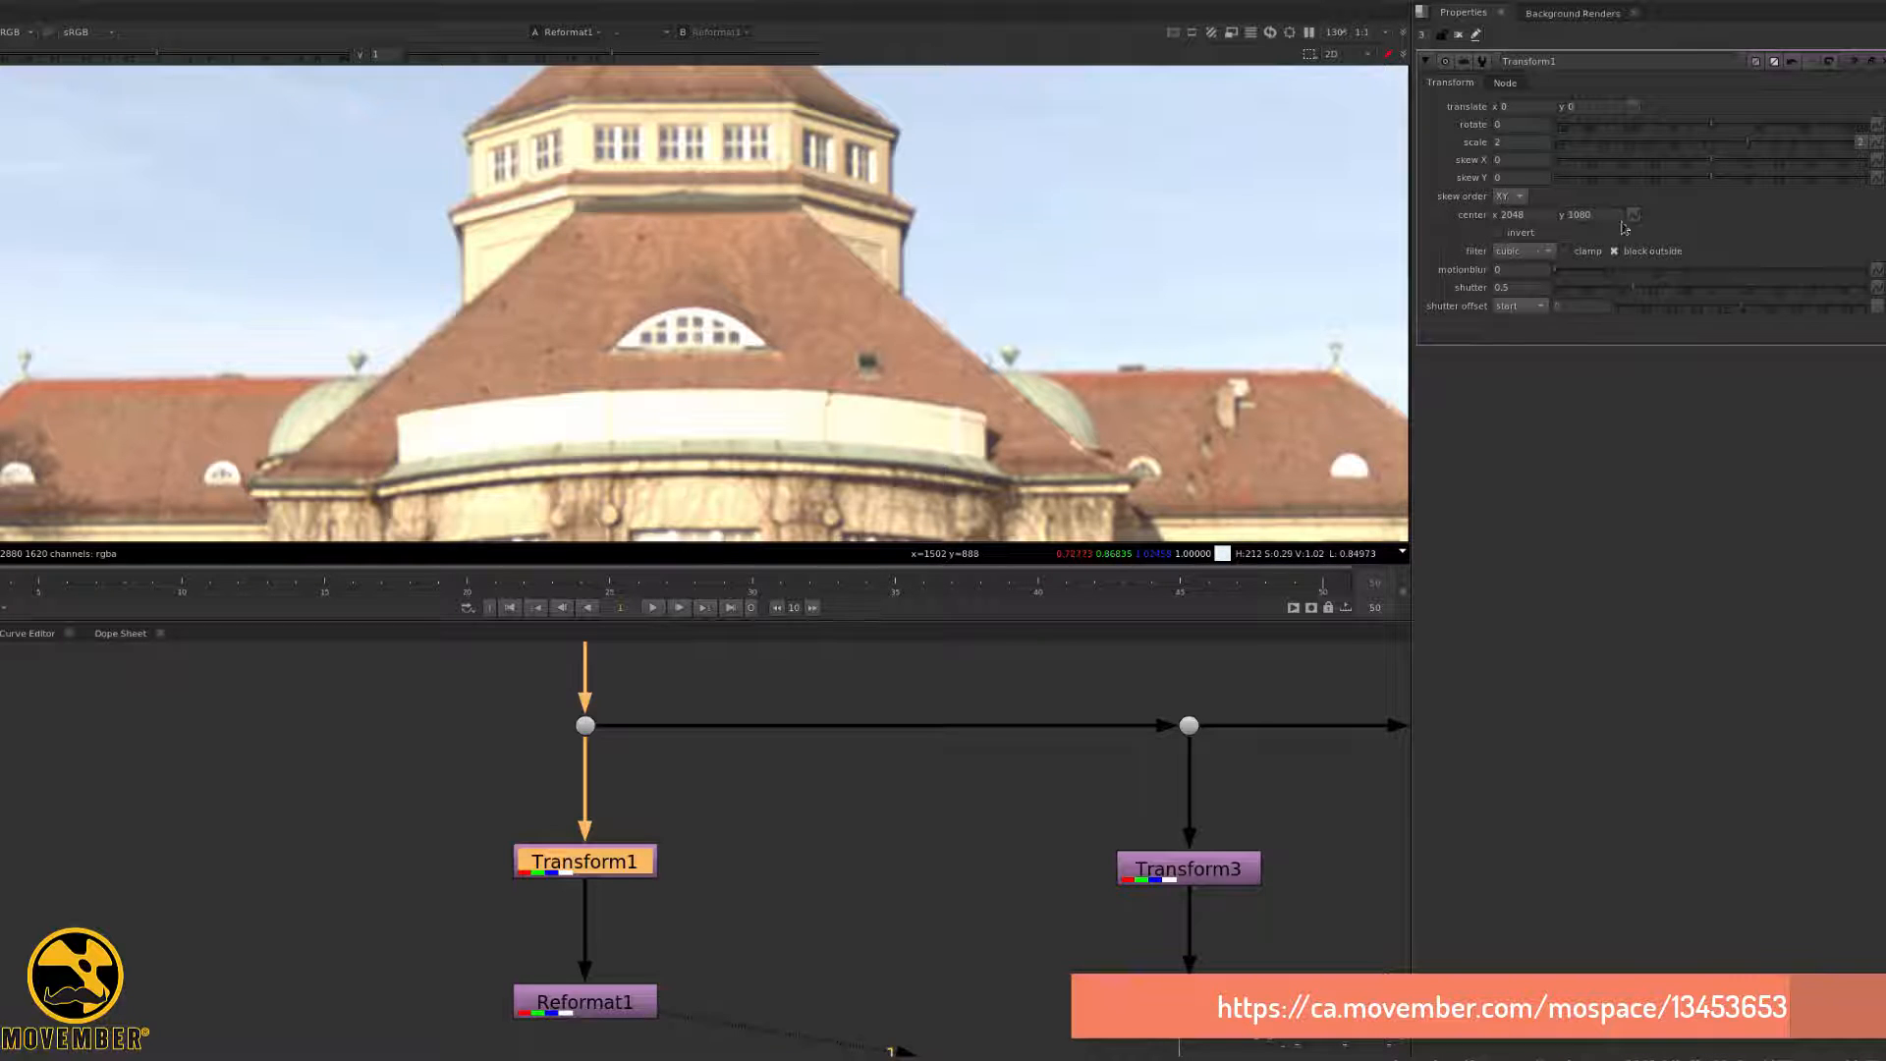
{"action": "left_click", "coordinate": [1536, 259]}
{"action": "left_click", "coordinate": [1524, 233]}
{"action": "scroll", "coordinate": [625, 300], "scroll_direction": "up", "scroll_amount": 4}
{"action": "scroll", "coordinate": [607, 355], "scroll_direction": "up", "scroll_amount": 1}
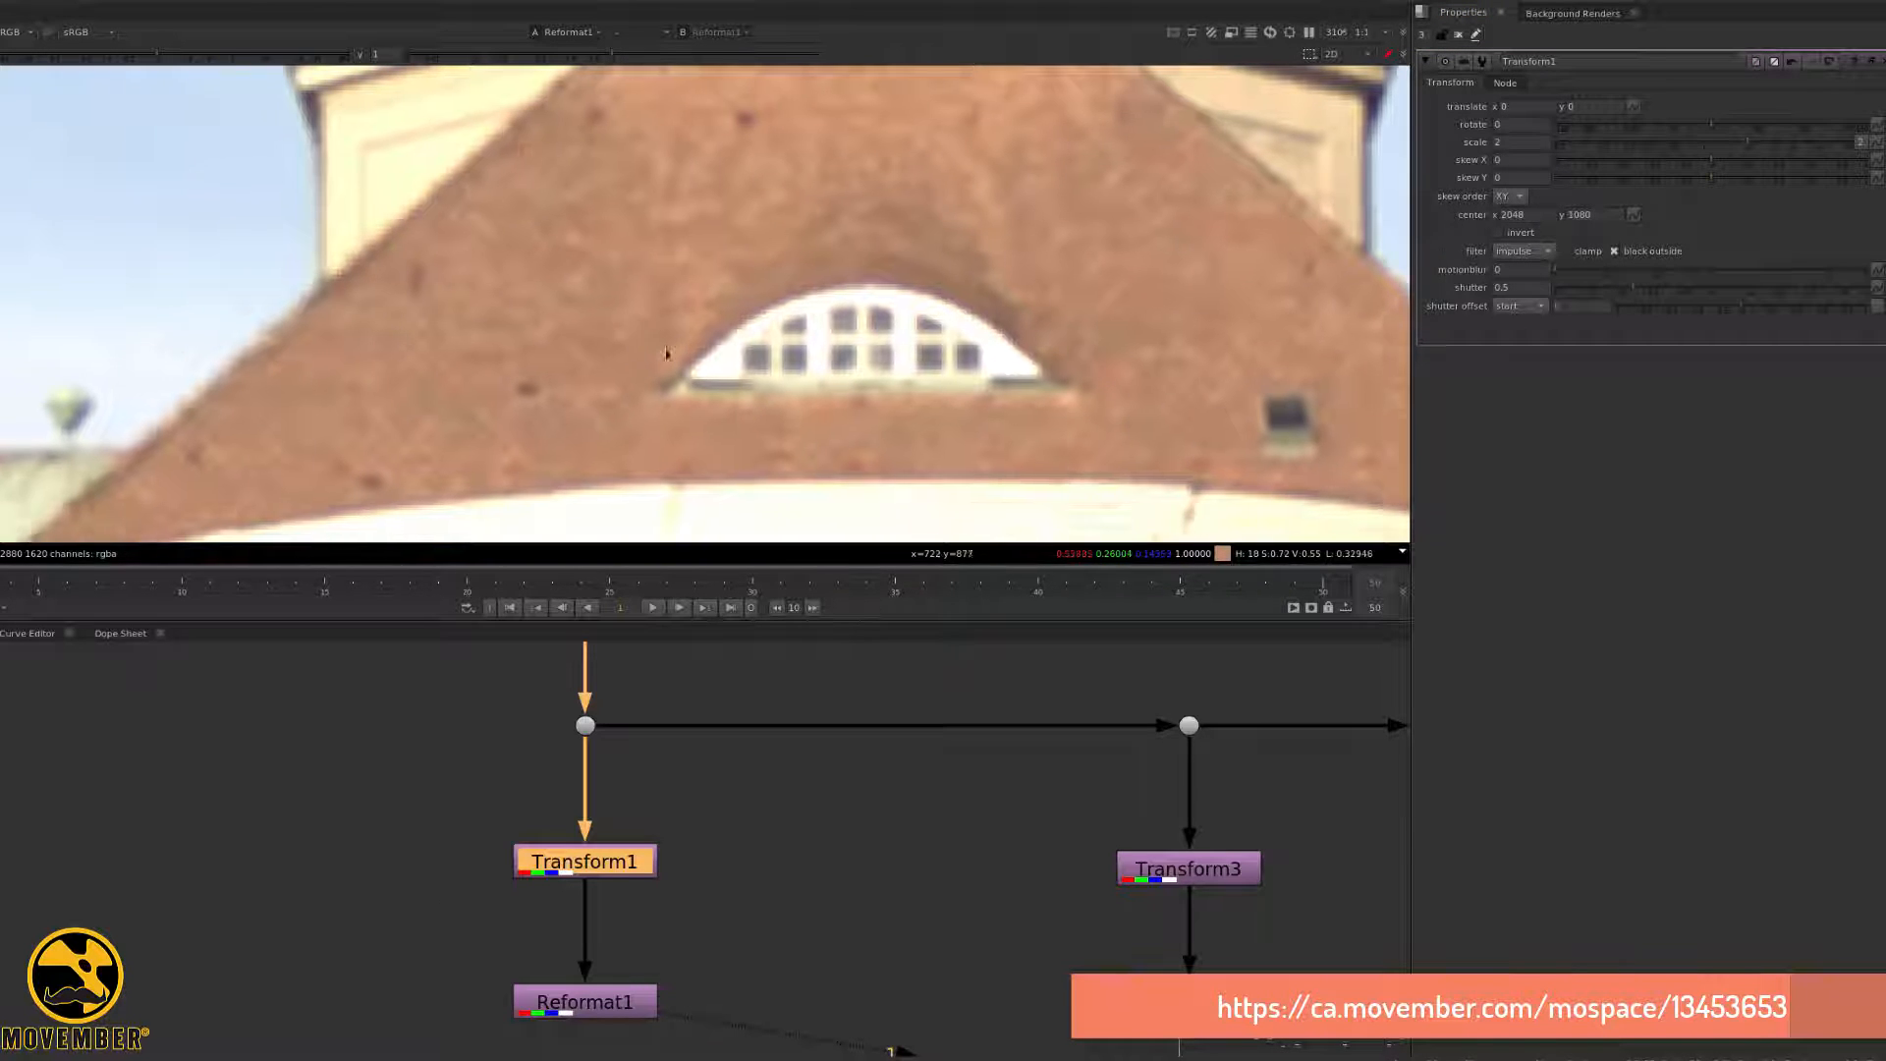
- Compare the Reformat1 output with the Transform1 output around the arched roof window
{"action": "left_click", "coordinate": [623, 1006]}
{"action": "left_click", "coordinate": [614, 871]}
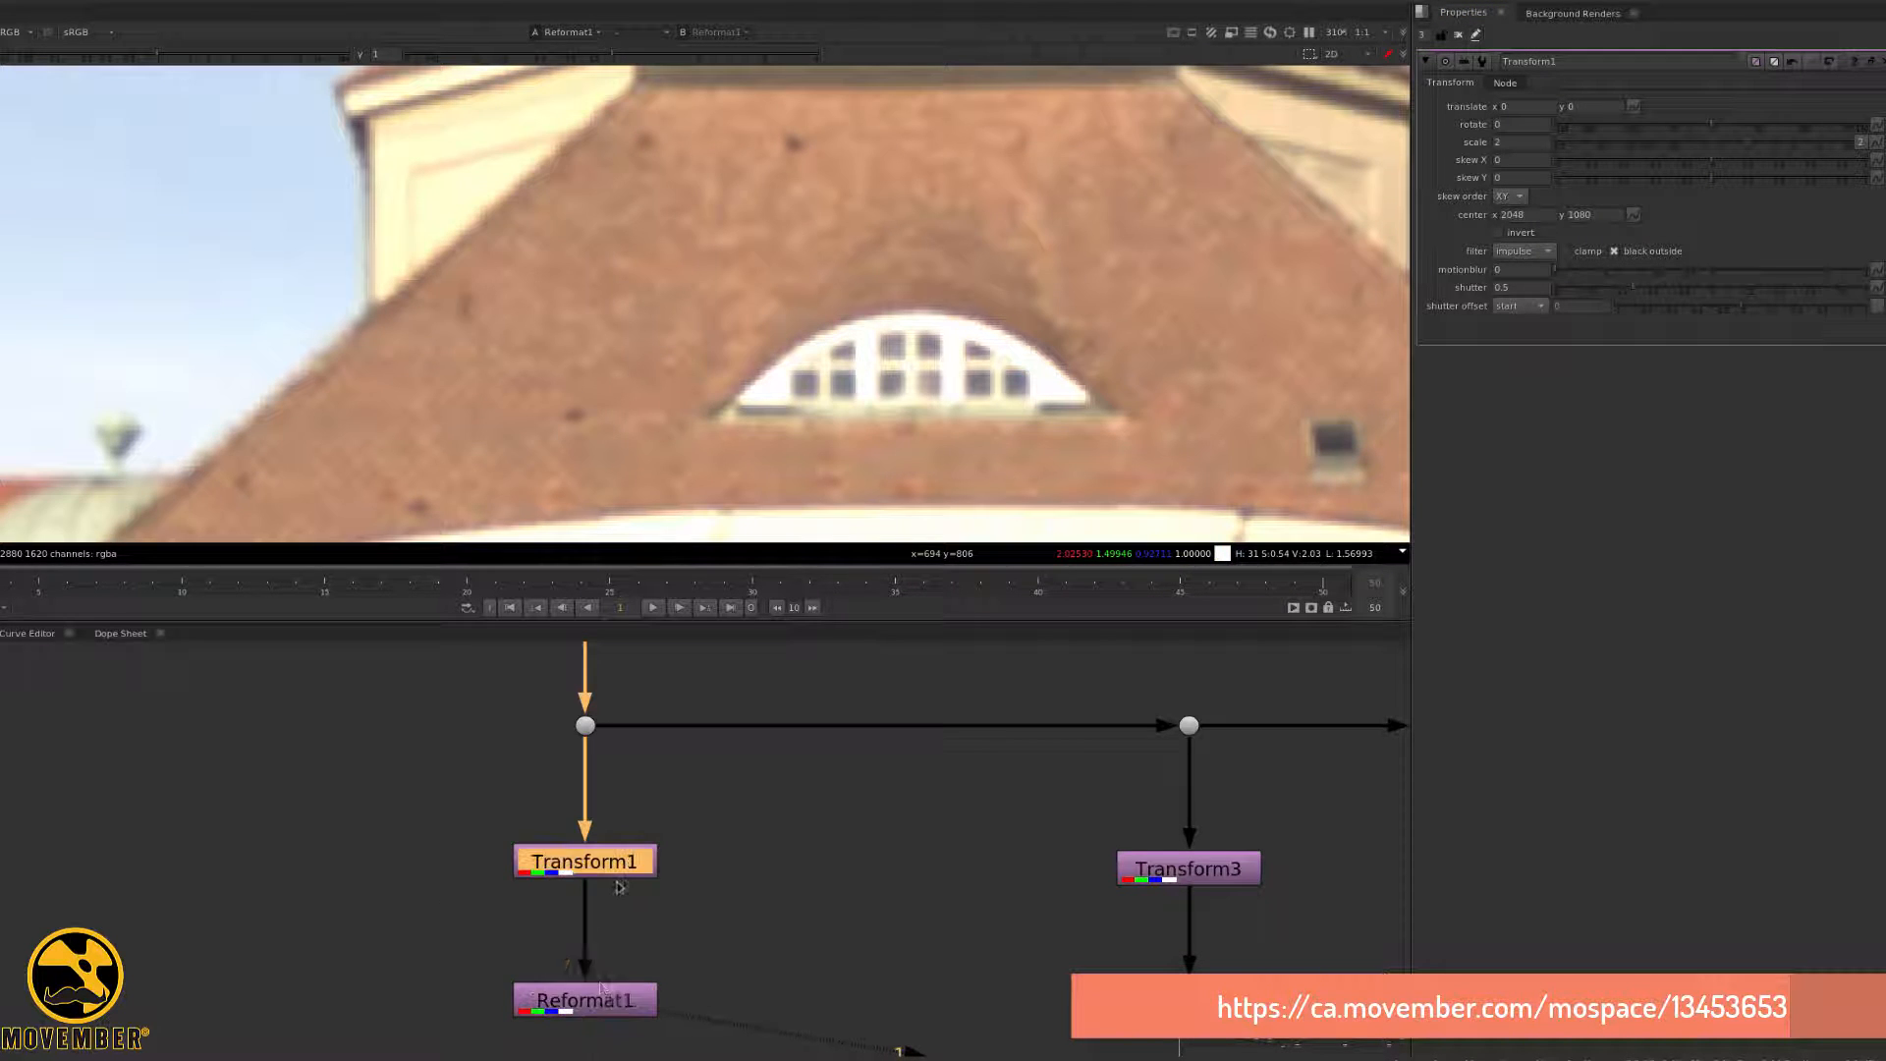
{"action": "left_click", "coordinate": [602, 992]}
{"action": "key", "text": "1"}
{"action": "left_click", "coordinate": [607, 868]}
{"action": "key", "text": "1"}
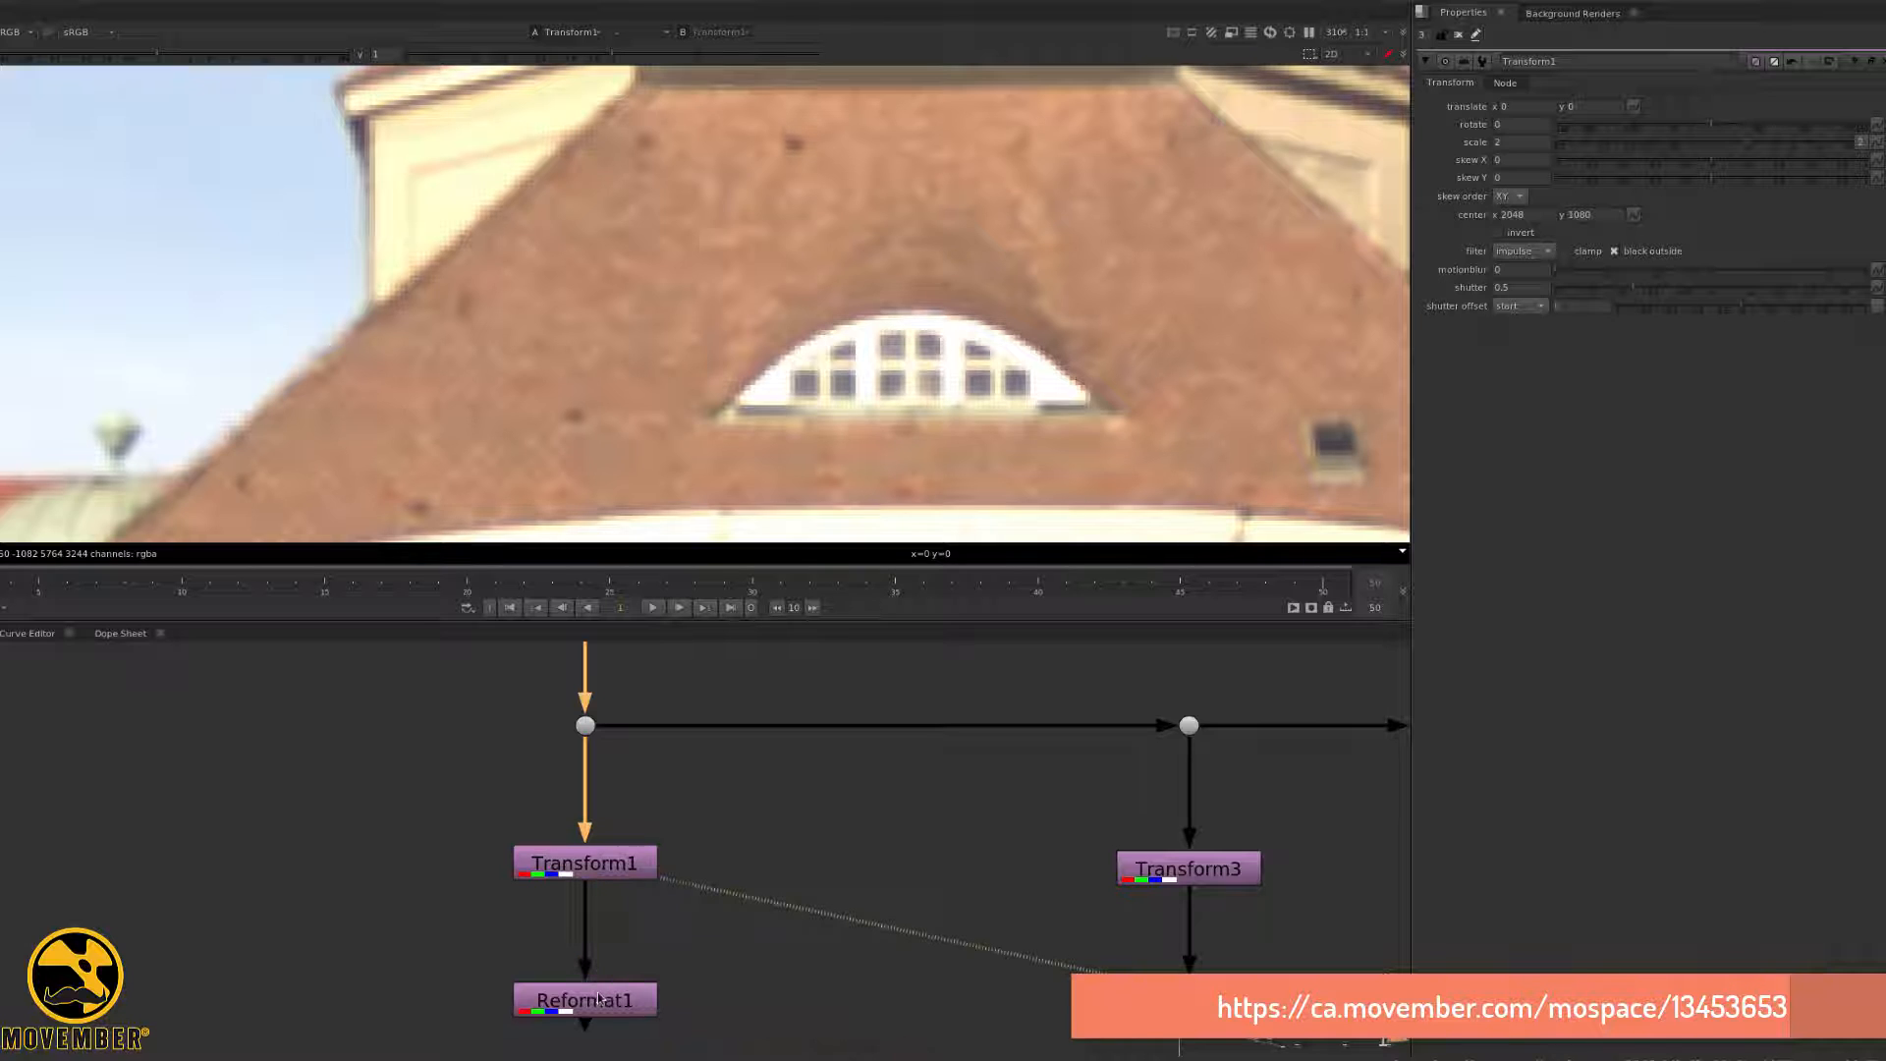
- View Reformat1 again and set Transform1's filter to Lanczos4
{"action": "left_click", "coordinate": [600, 996]}
{"action": "key", "text": "1"}
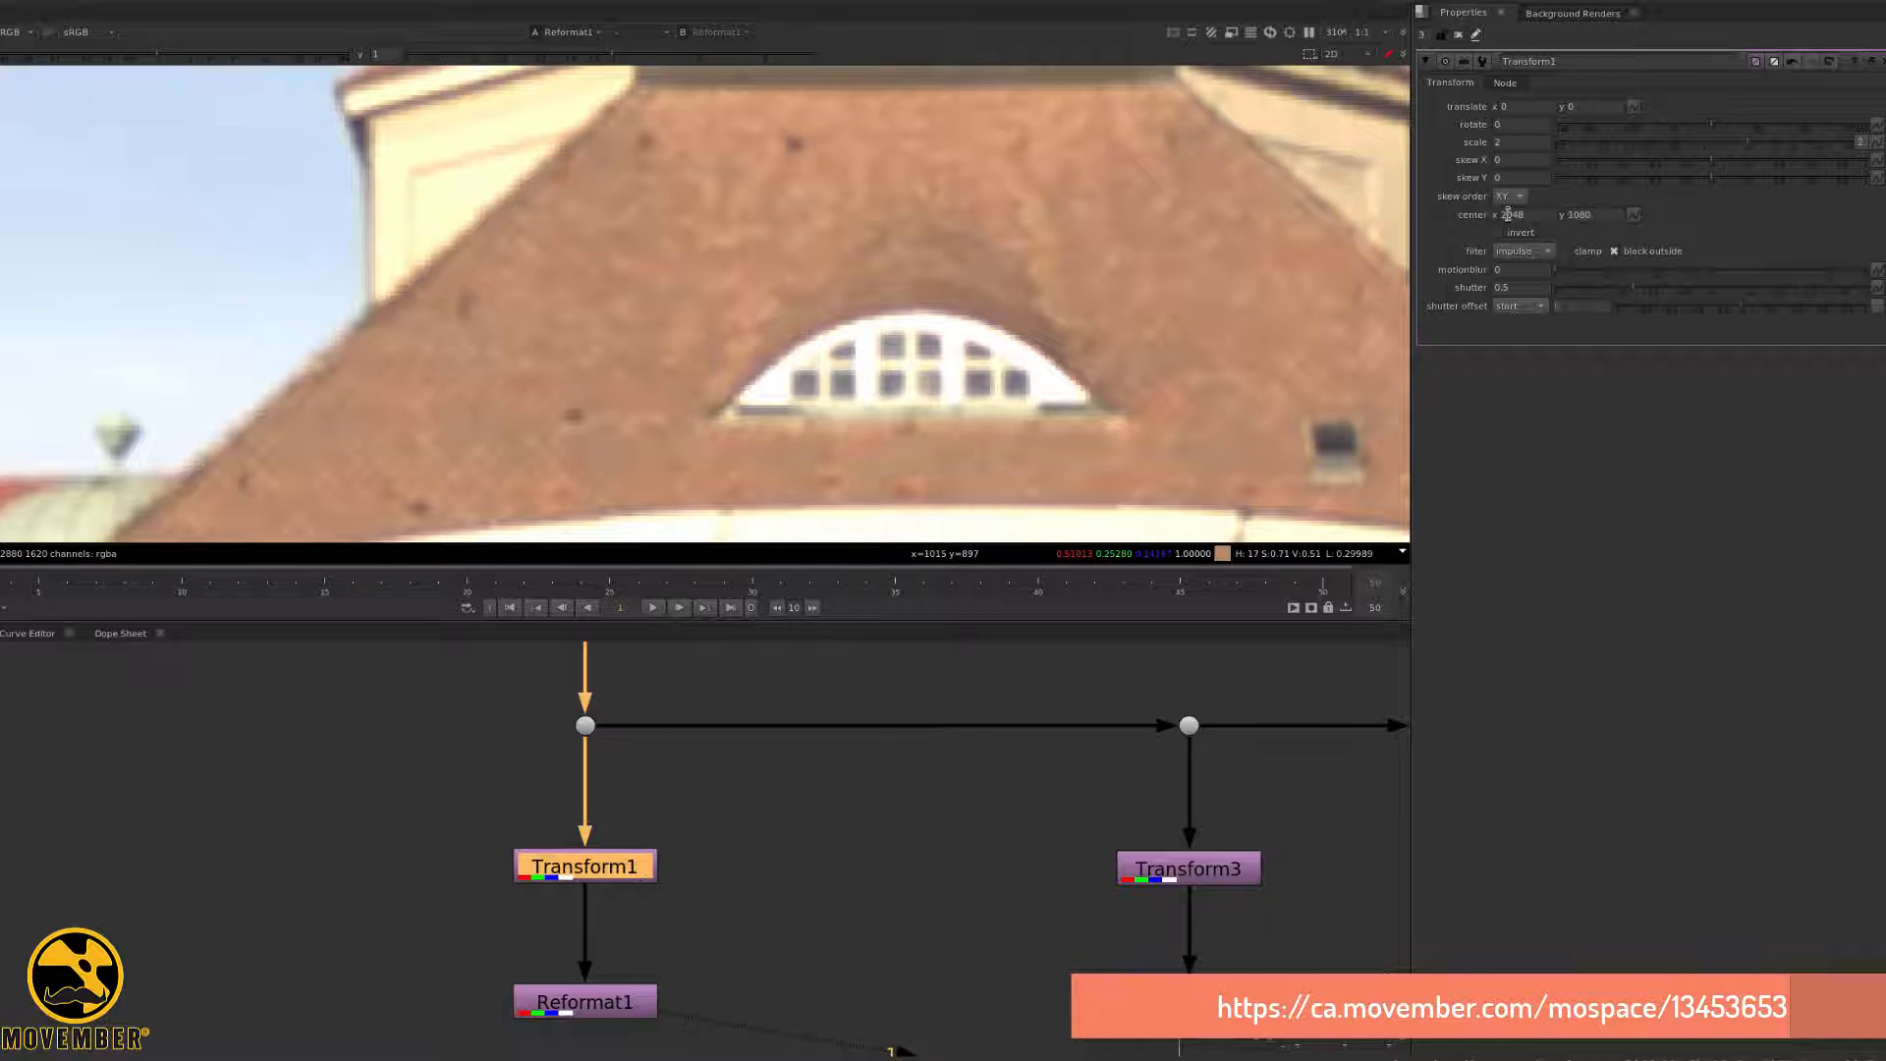
{"action": "left_click", "coordinate": [1550, 254]}
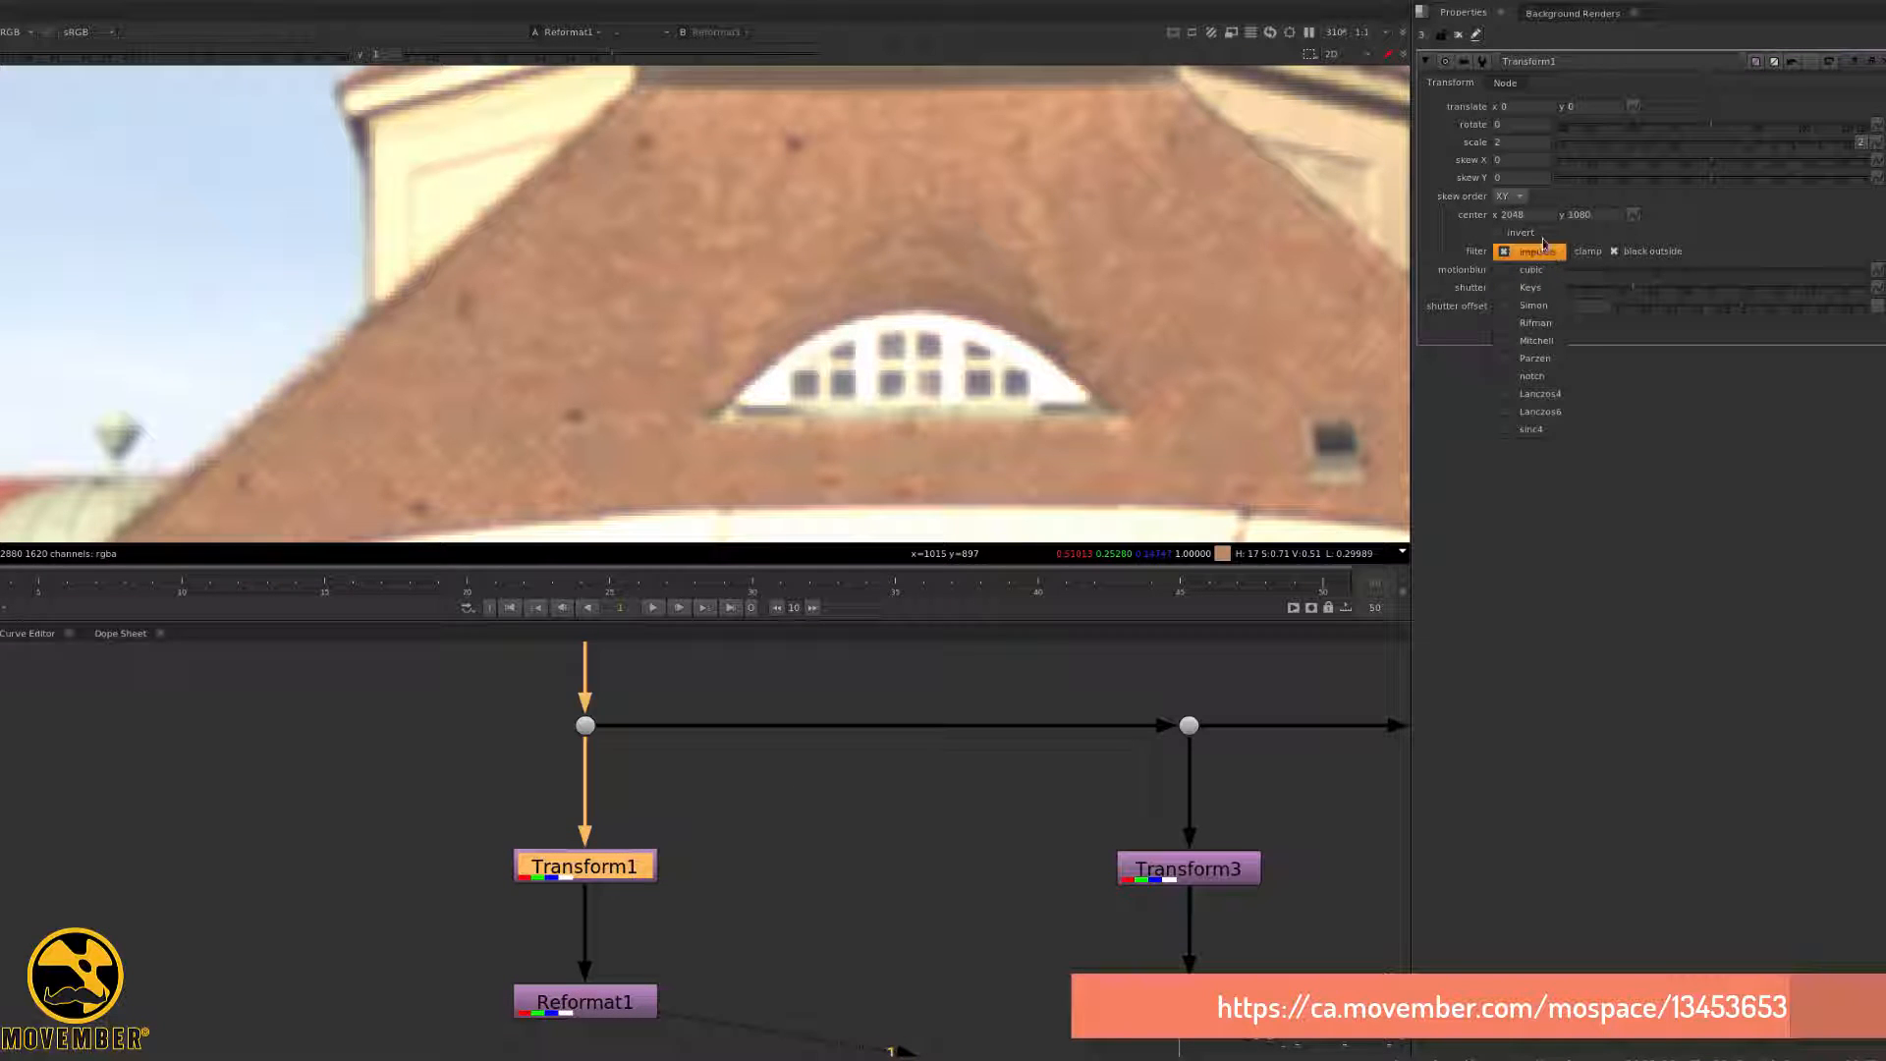
{"action": "left_click", "coordinate": [1562, 394]}
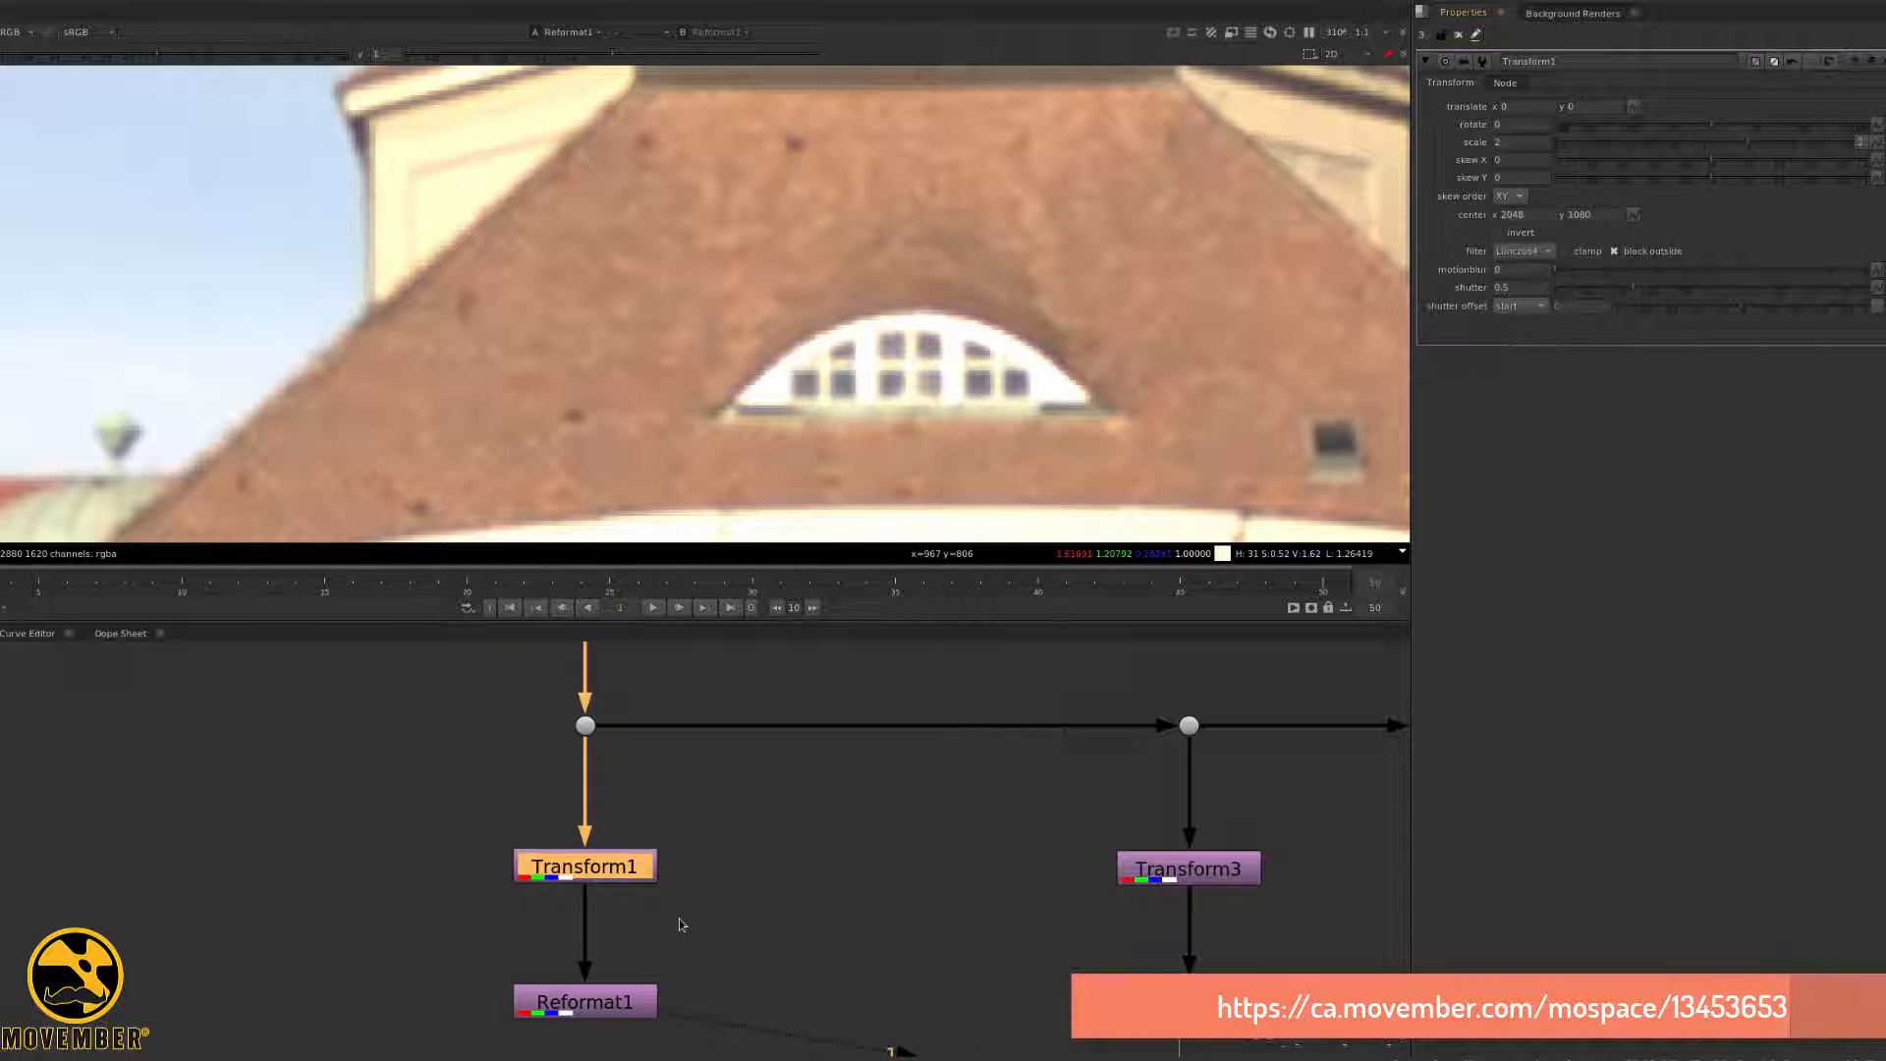
- View the Reformat3 output and choose Lanczos6 as the filter of Transform3
{"action": "middle_click_drag", "start_coordinate": [686, 756], "coordinate": [373, 710]}
{"action": "left_click", "coordinate": [881, 820]}
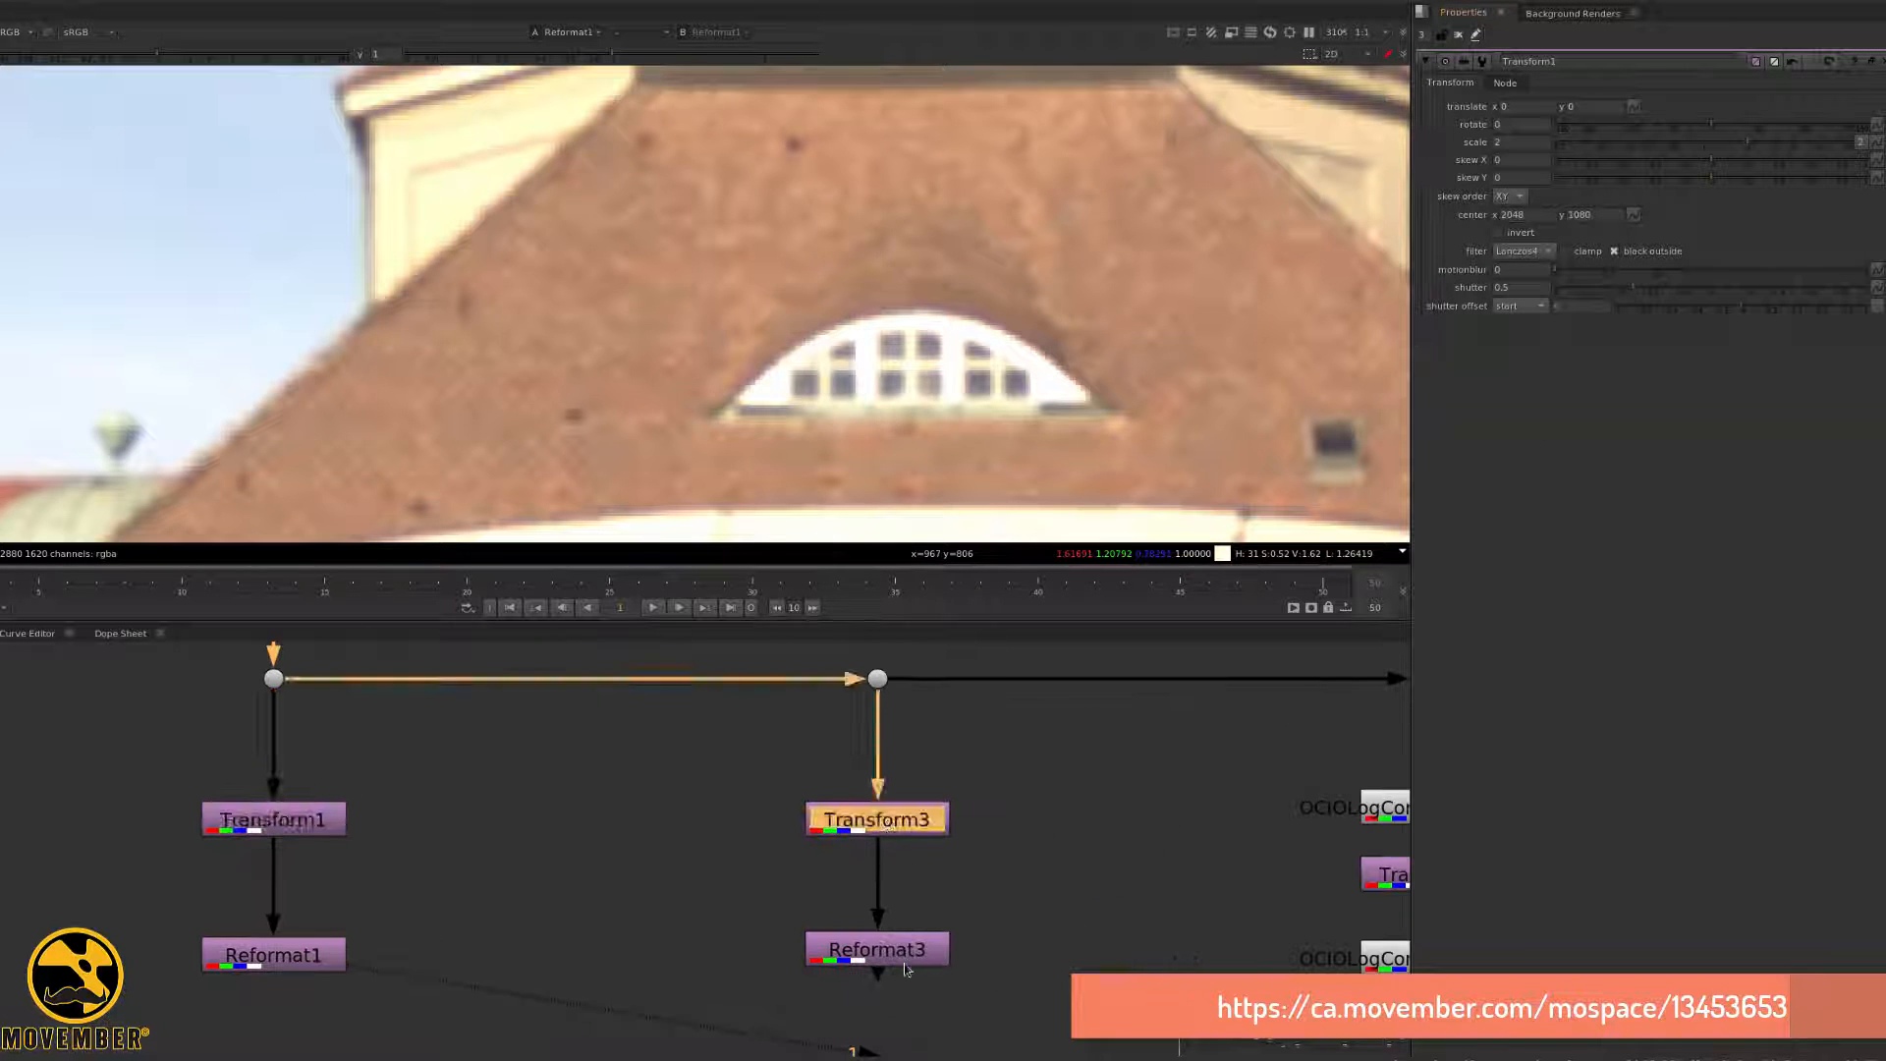
{"action": "left_click", "coordinate": [904, 962]}
{"action": "key", "text": "1"}
{"action": "double_click", "coordinate": [913, 822]}
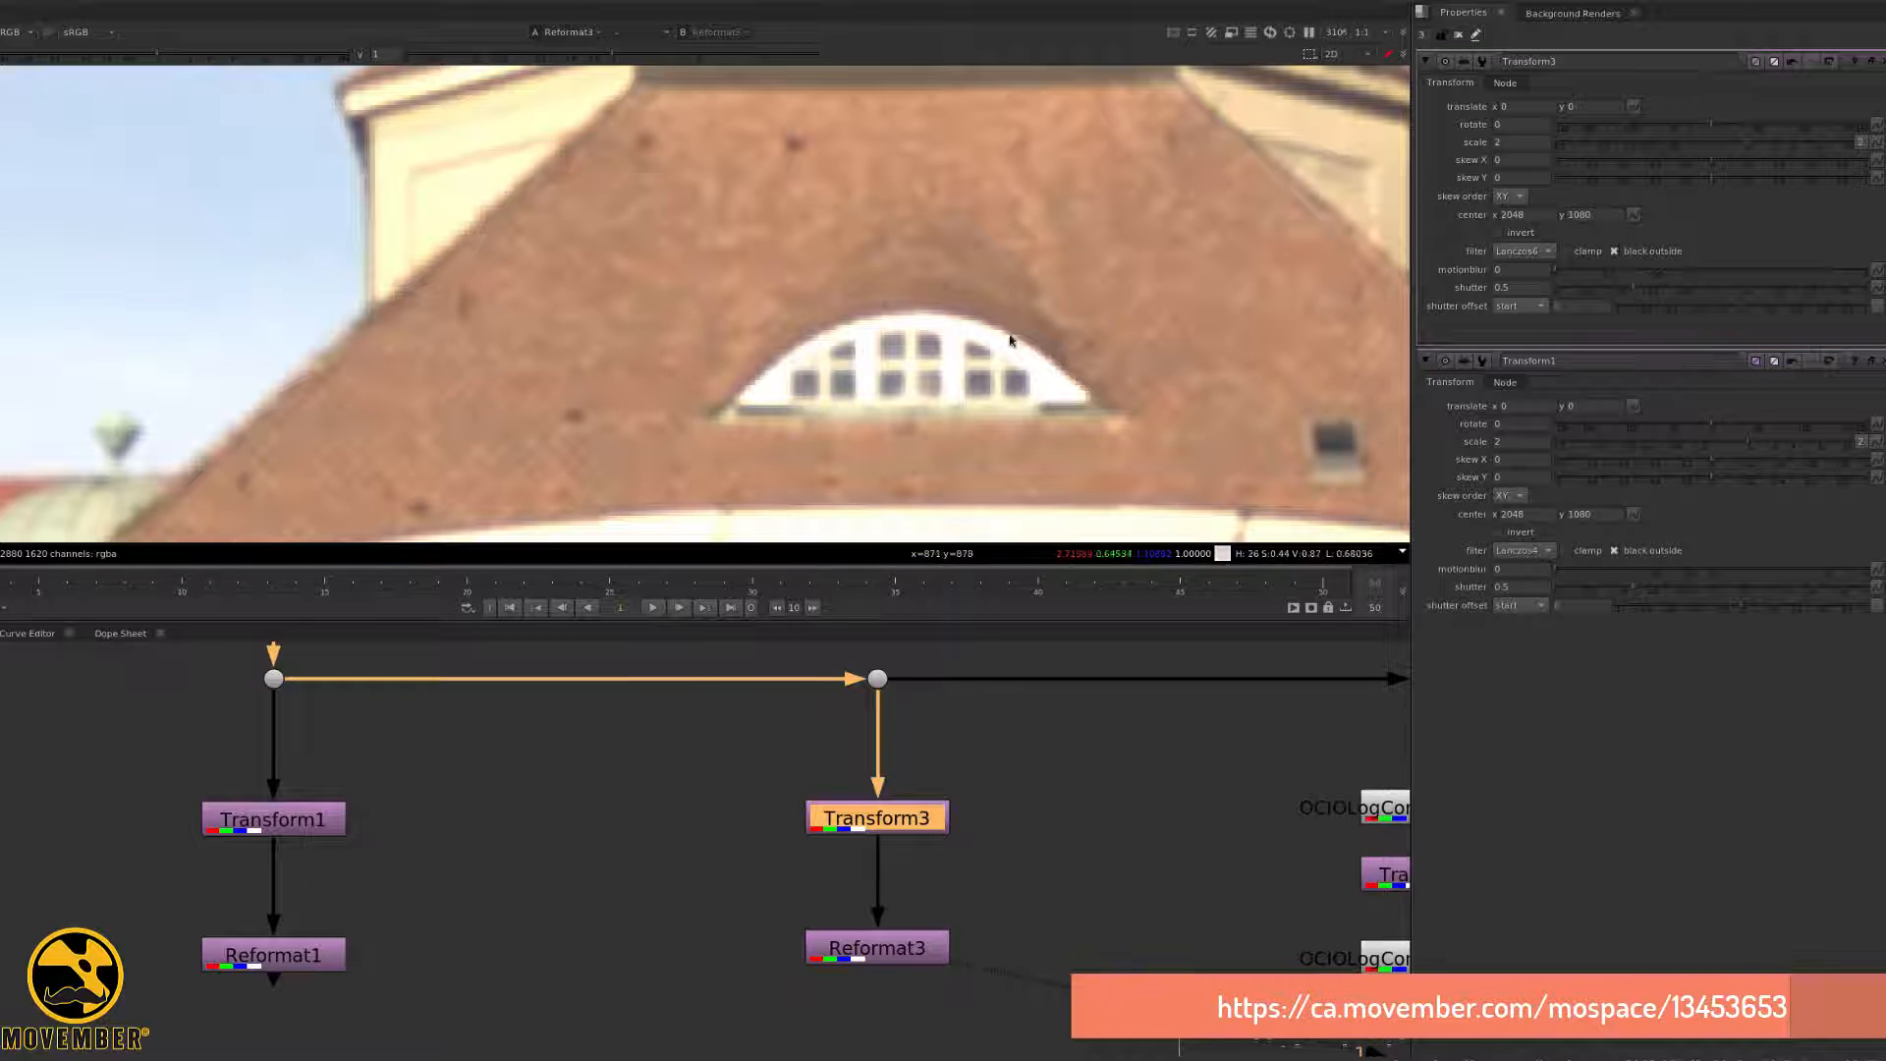
{"action": "middle_click_drag", "start_coordinate": [1010, 341], "coordinate": [597, 365]}
{"action": "left_click", "coordinate": [1532, 252]}
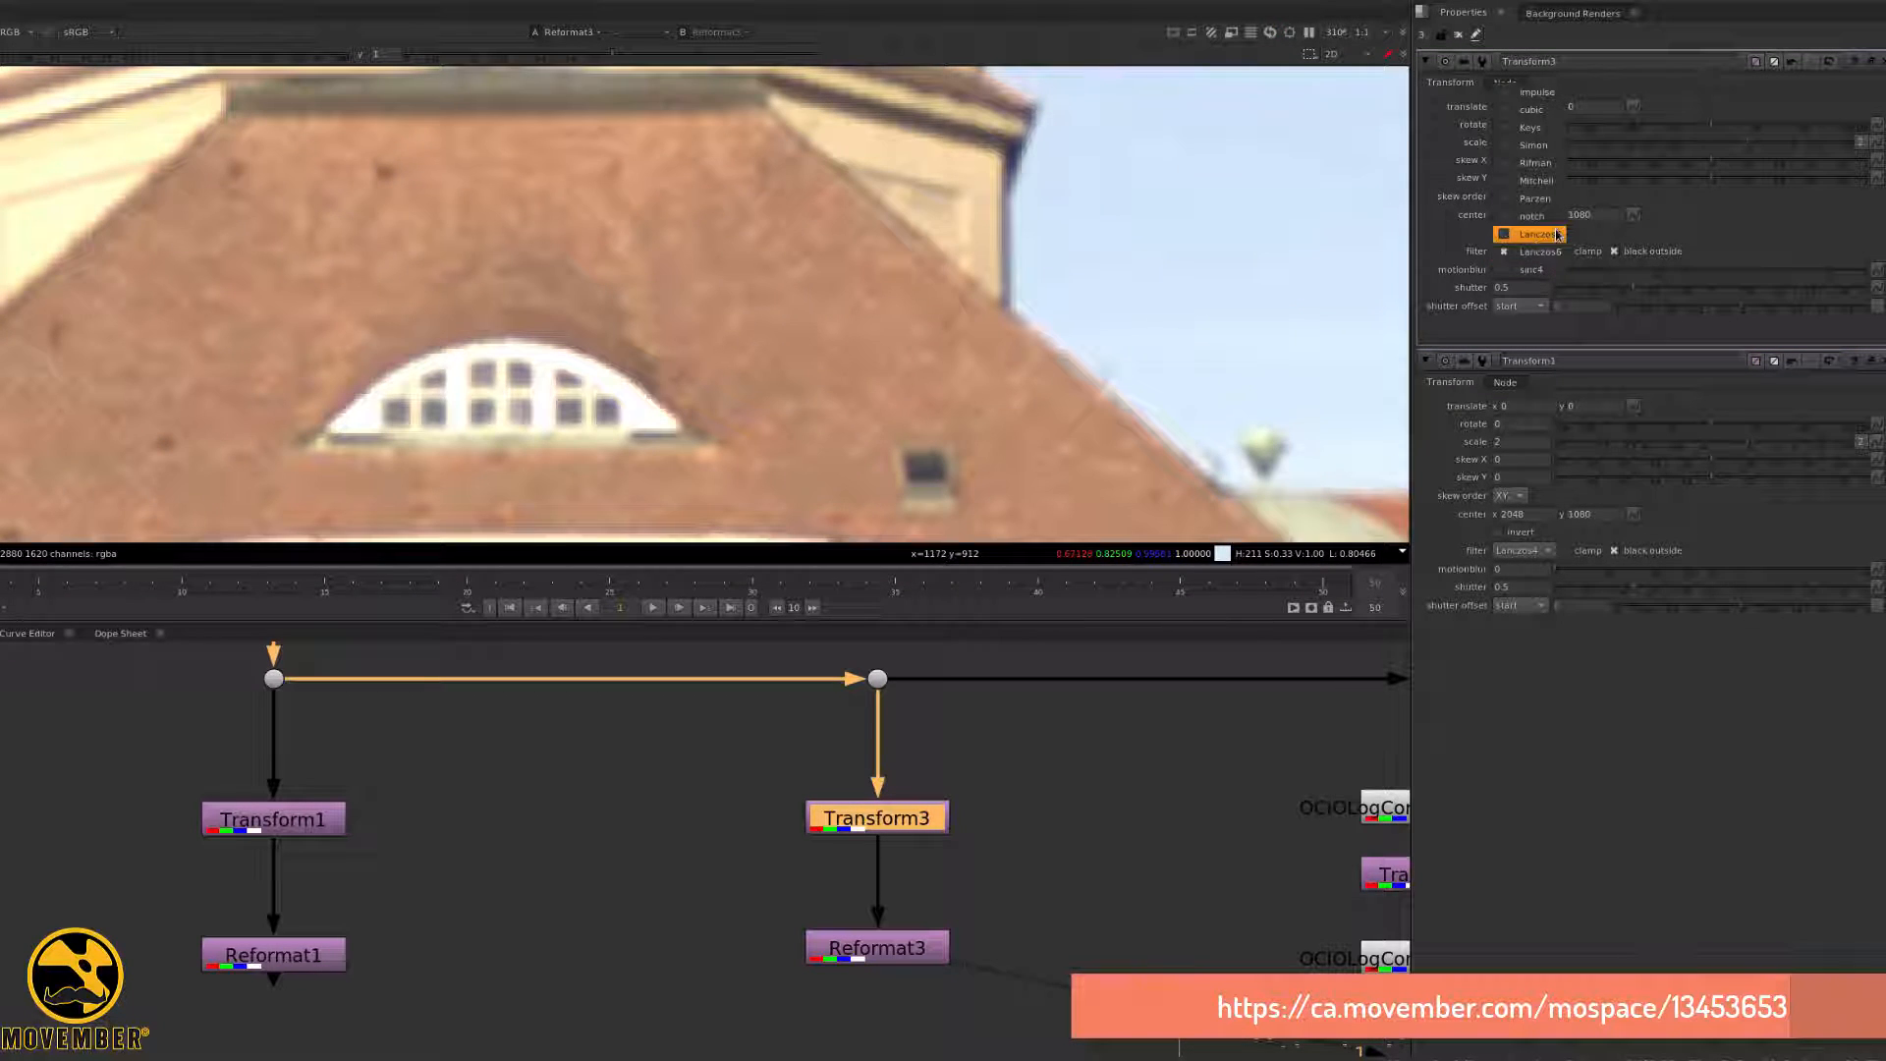
{"action": "left_click", "coordinate": [1558, 253]}
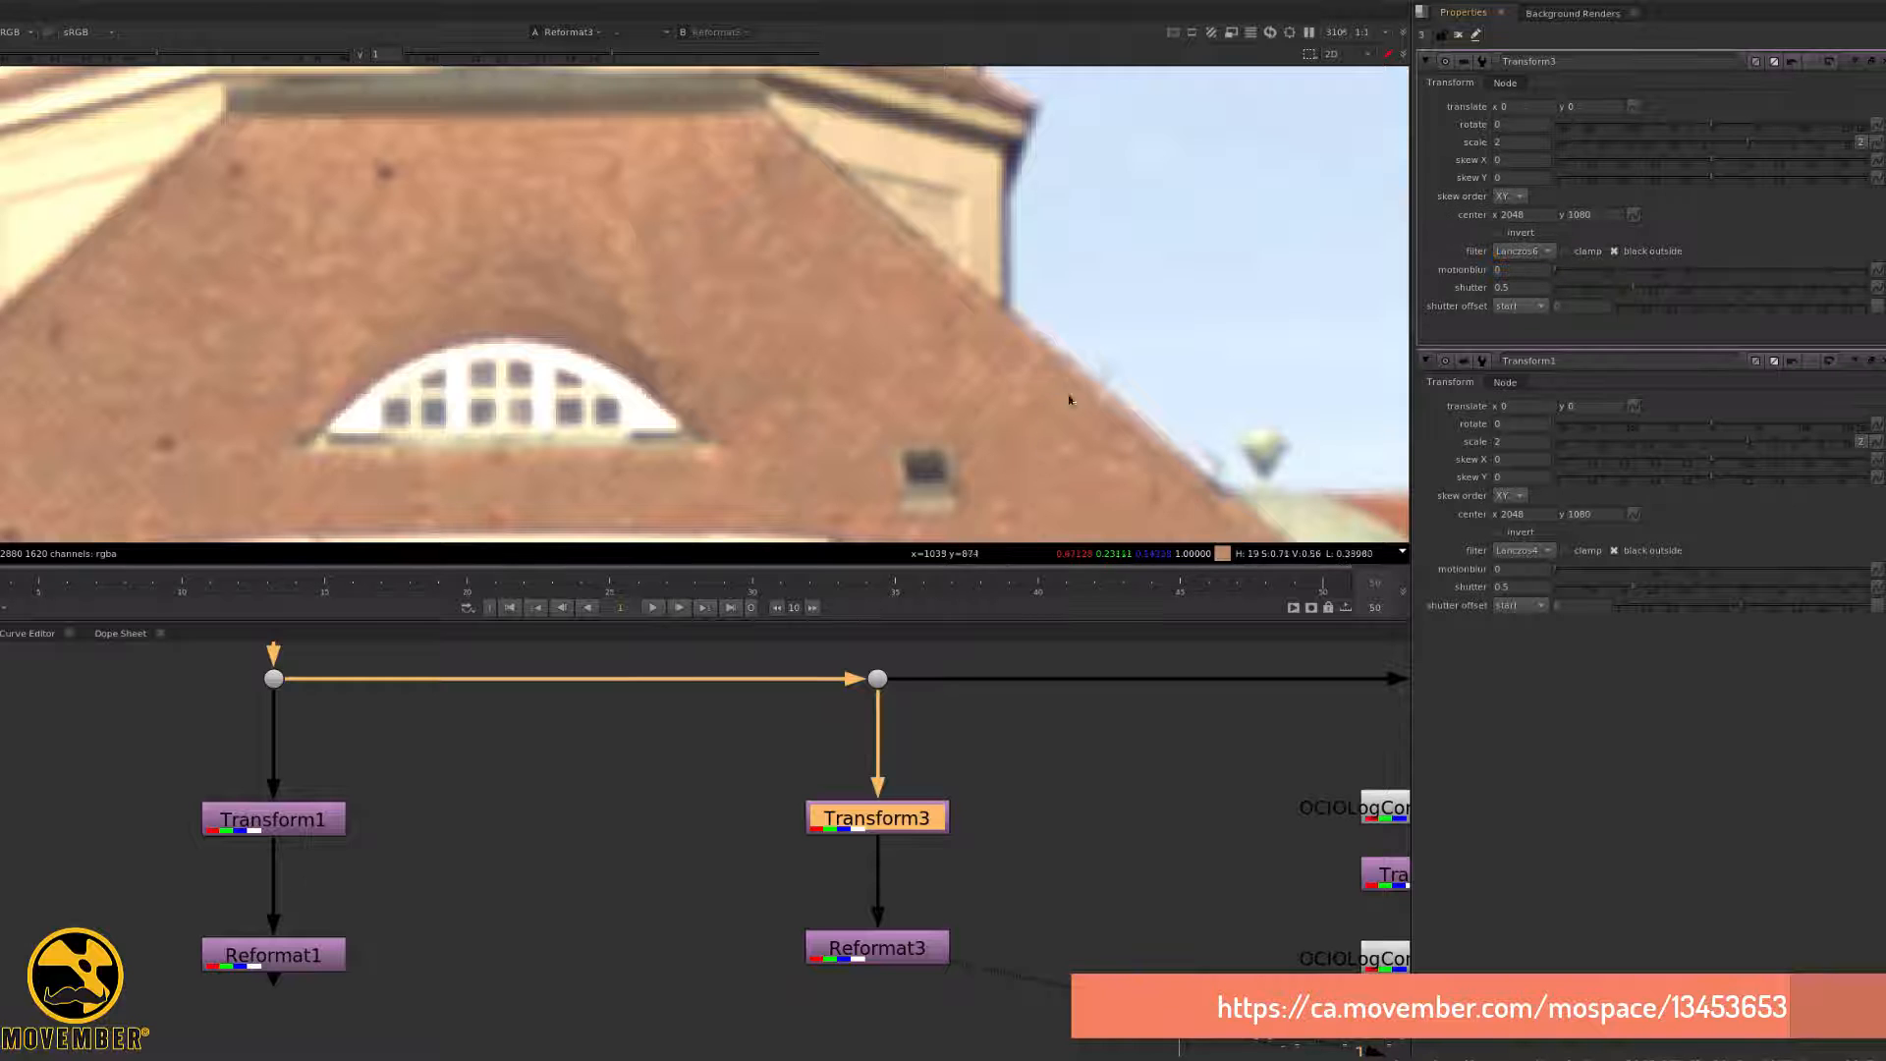
- Examine the roof edges, dormers and windows of the Reformat3 image for filtering artefacts at several magnifications
{"action": "middle_click_drag", "start_coordinate": [874, 498], "coordinate": [602, 405]}
{"action": "scroll", "coordinate": [601, 405], "scroll_direction": "down", "scroll_amount": 2}
{"action": "scroll", "coordinate": [786, 438], "scroll_direction": "down", "scroll_amount": 1}
{"action": "middle_click_drag", "start_coordinate": [787, 438], "coordinate": [720, 324]}
{"action": "middle_click_drag", "start_coordinate": [1022, 385], "coordinate": [737, 370]}
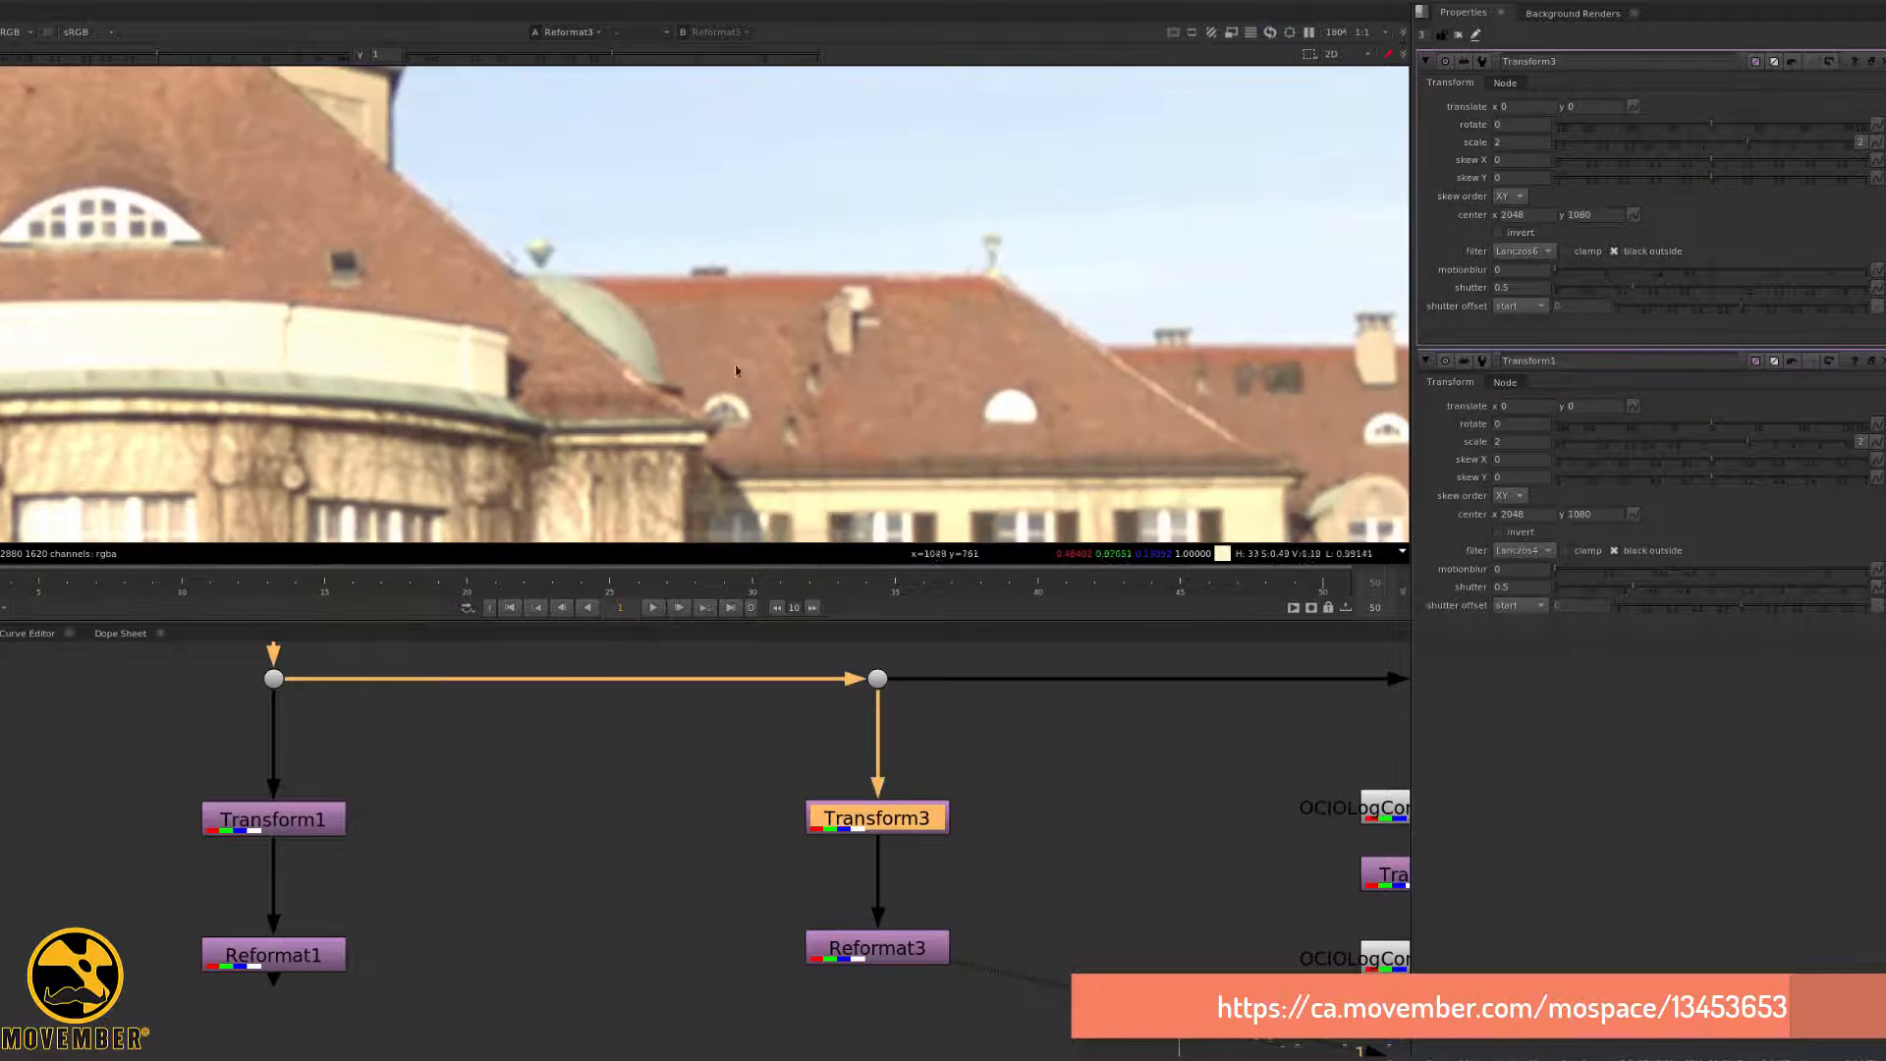
{"action": "middle_click_drag", "start_coordinate": [560, 472], "coordinate": [547, 246]}
{"action": "middle_click_drag", "start_coordinate": [786, 241], "coordinate": [560, 231]}
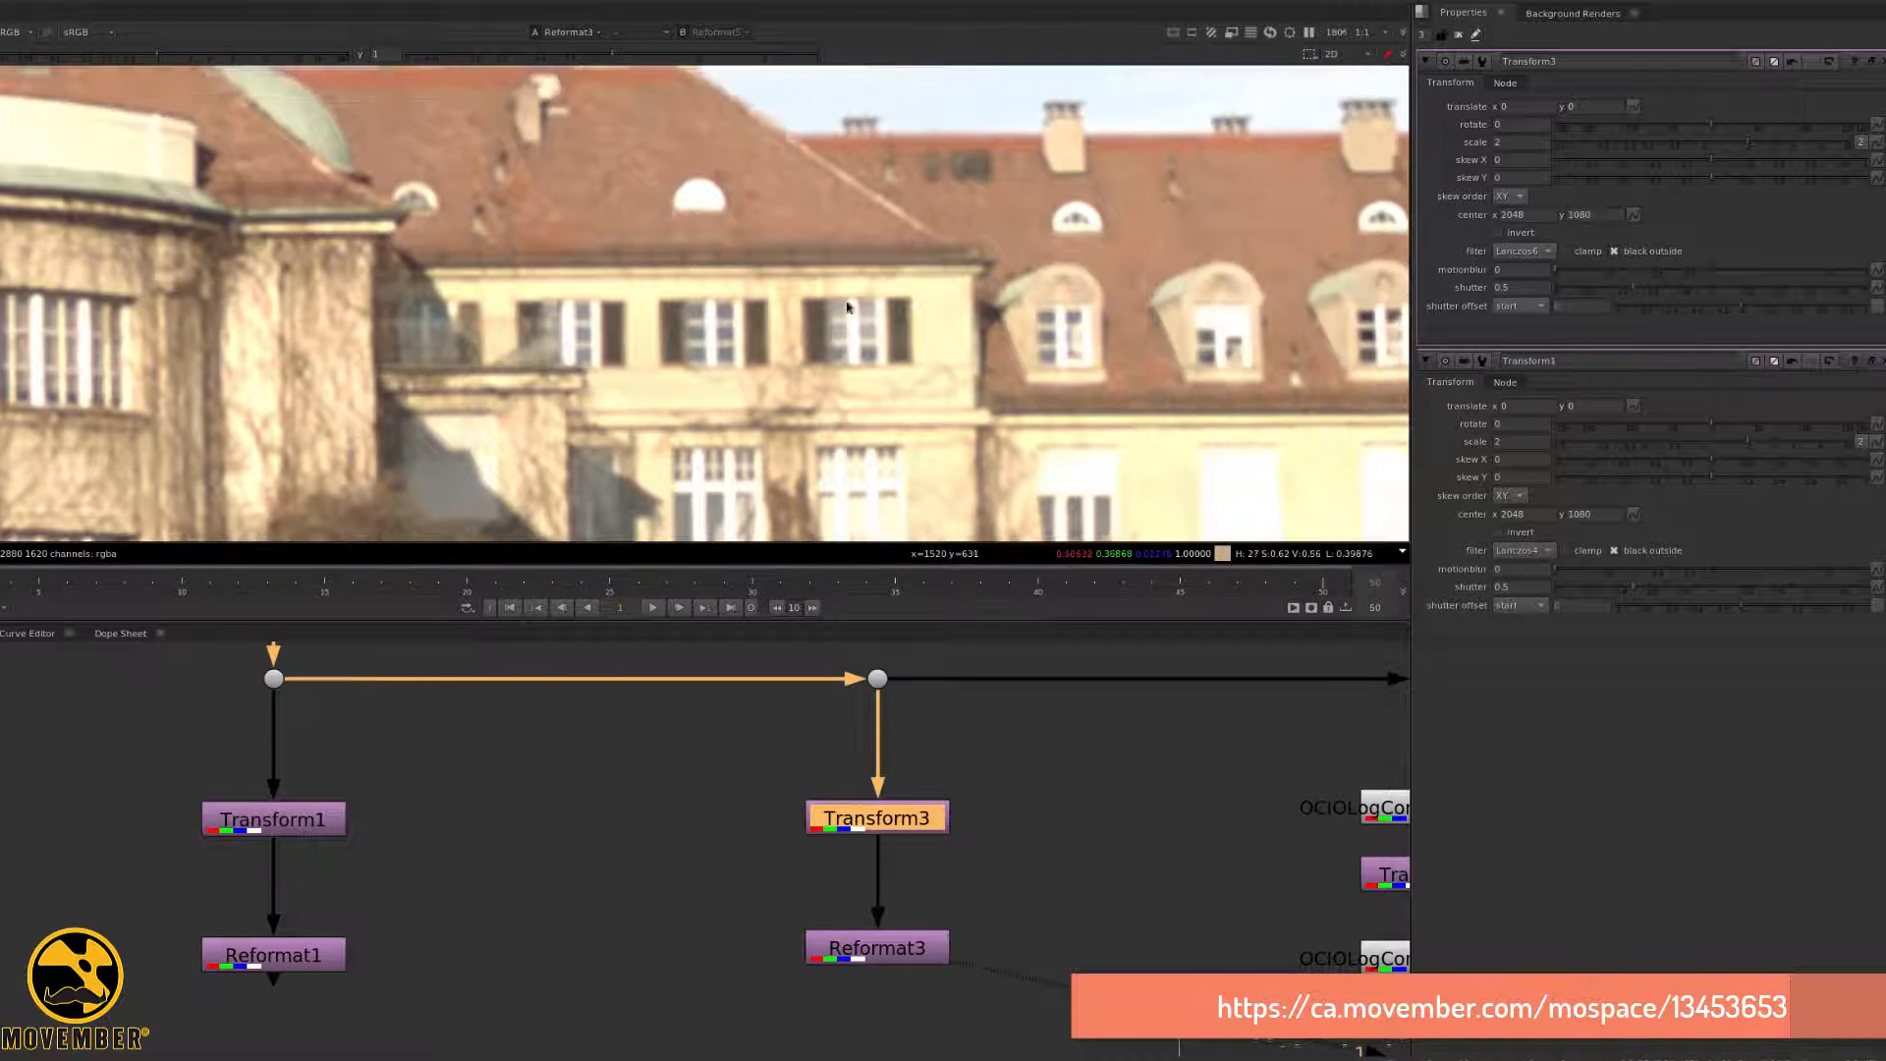
{"action": "scroll", "coordinate": [645, 220], "scroll_direction": "up", "scroll_amount": 3}
{"action": "middle_click_drag", "start_coordinate": [800, 278], "coordinate": [2, 344]}
{"action": "middle_click_drag", "start_coordinate": [638, 339], "coordinate": [74, 329]}
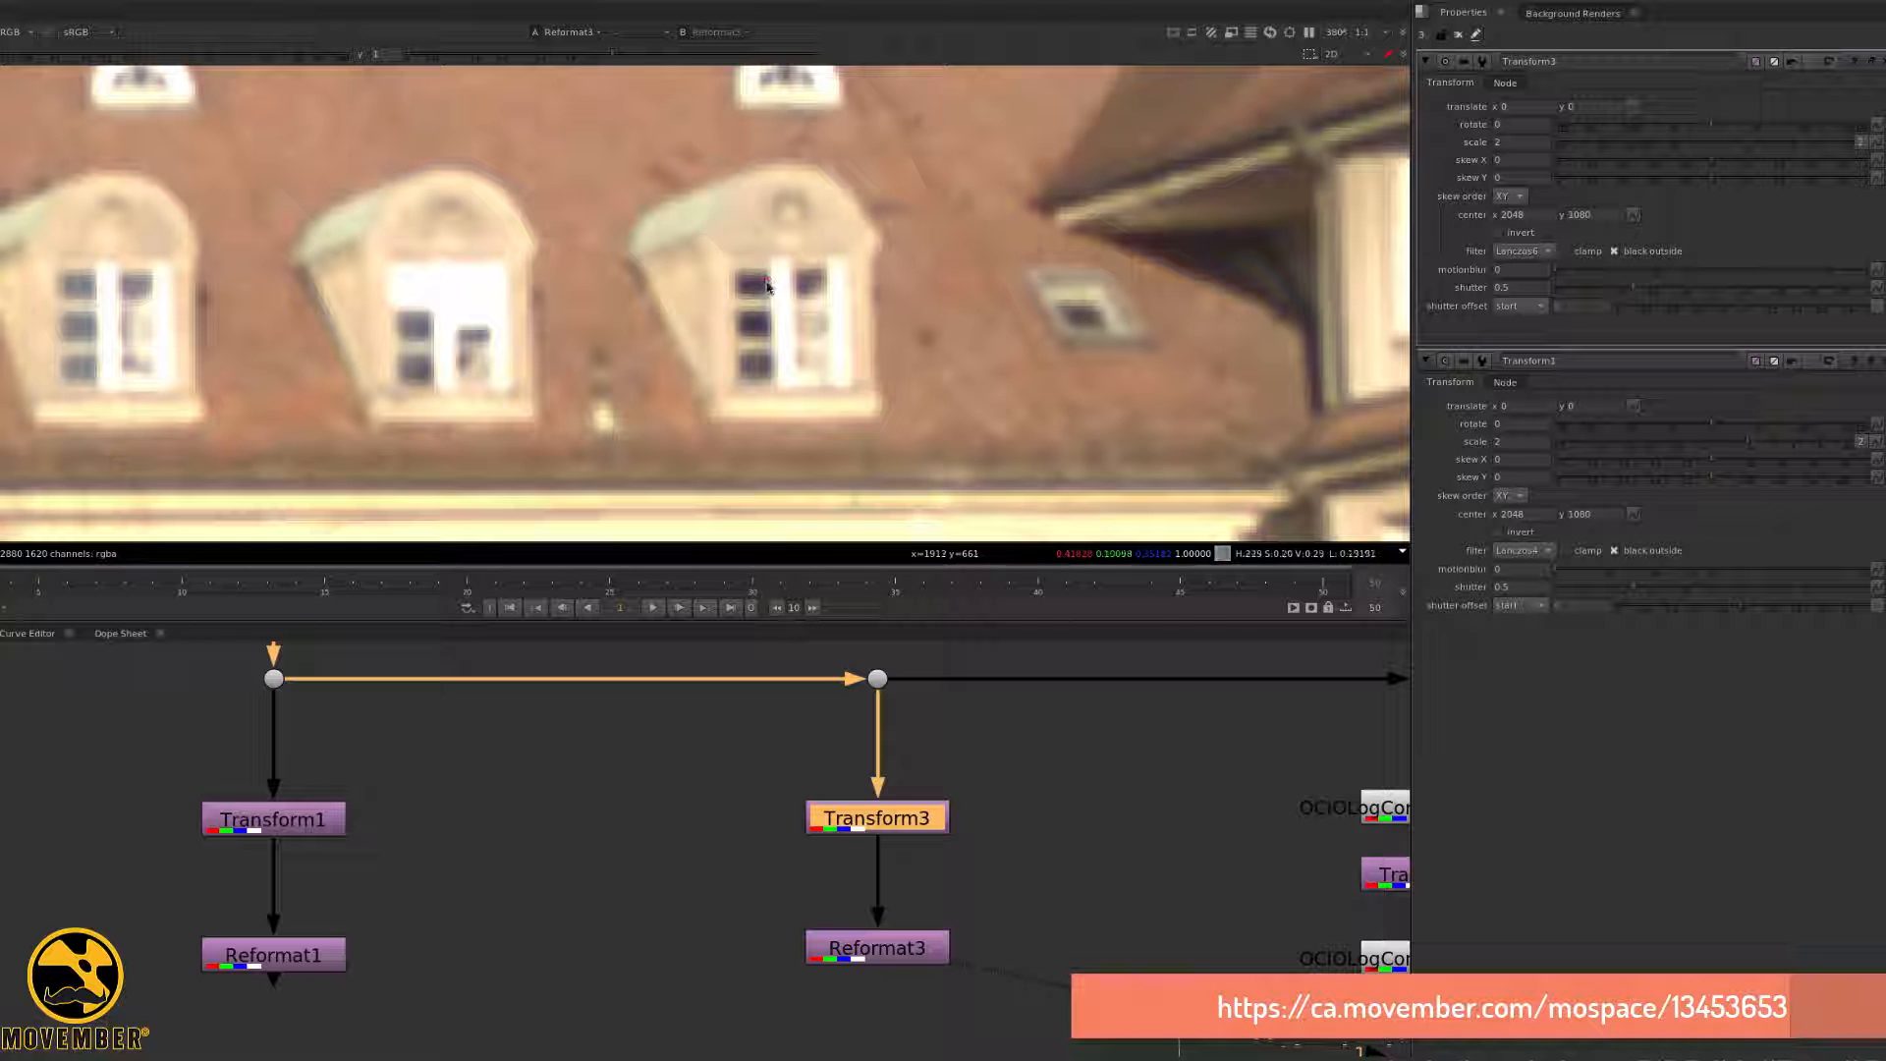
{"action": "scroll", "coordinate": [786, 400], "scroll_direction": "down", "scroll_amount": 6}
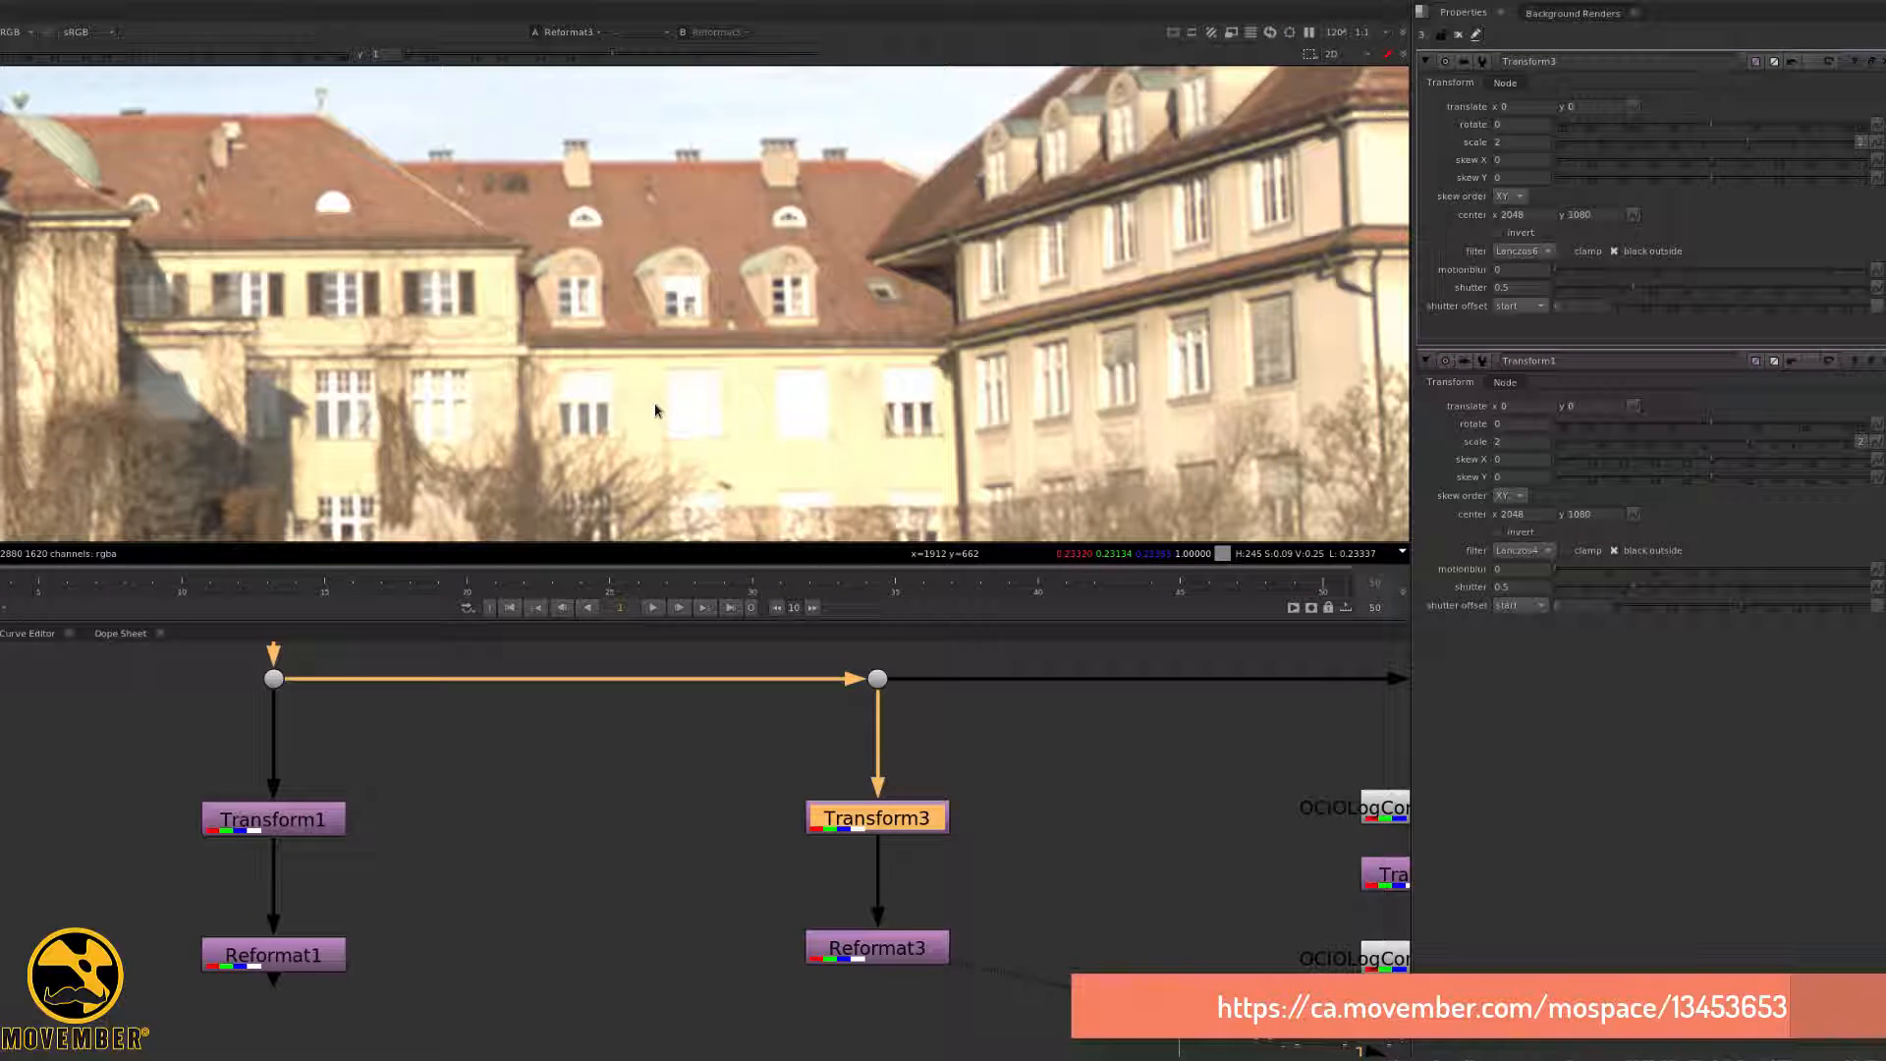
{"action": "scroll", "coordinate": [655, 409], "scroll_direction": "down", "scroll_amount": 2}
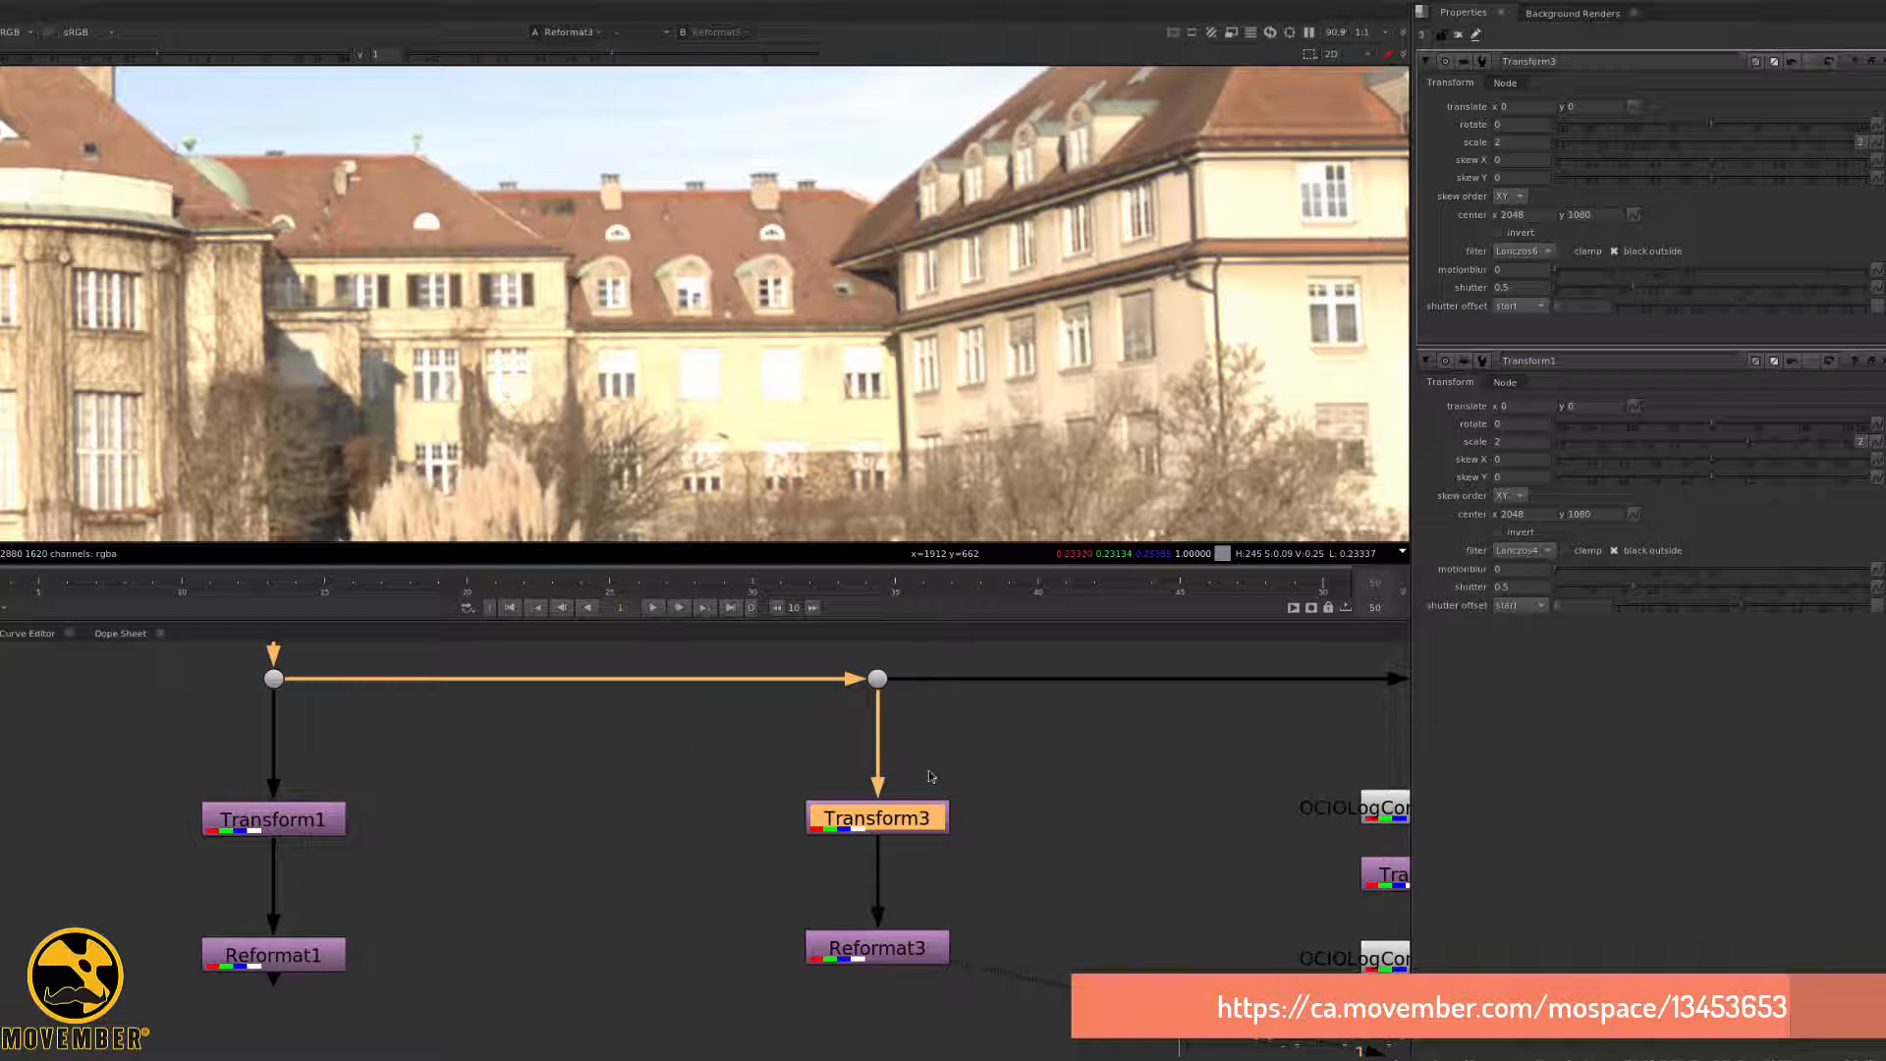
- View the Reformat2 output of the log-converted branch and move OCIOLogConvert4 slightly up to space out the nodes
{"action": "middle_click_drag", "start_coordinate": [1042, 816], "coordinate": [441, 762]}
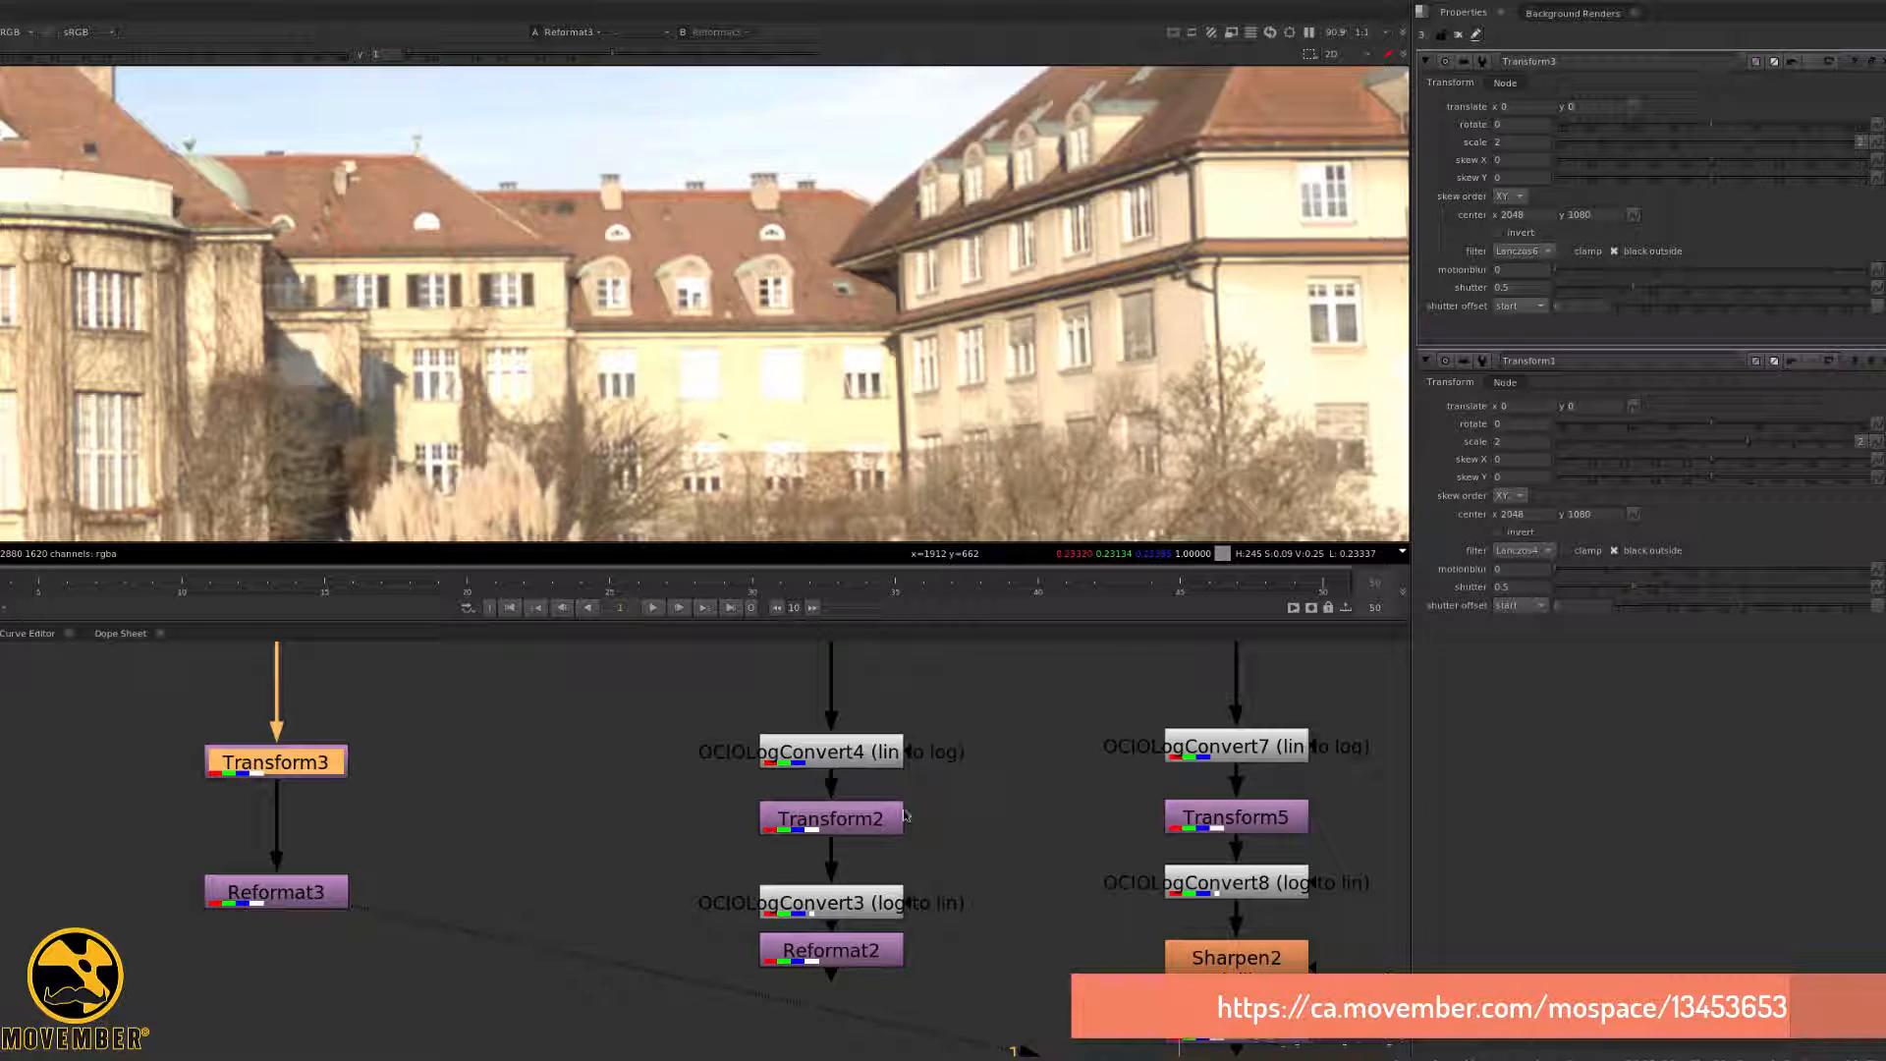
{"action": "left_click", "coordinate": [873, 955]}
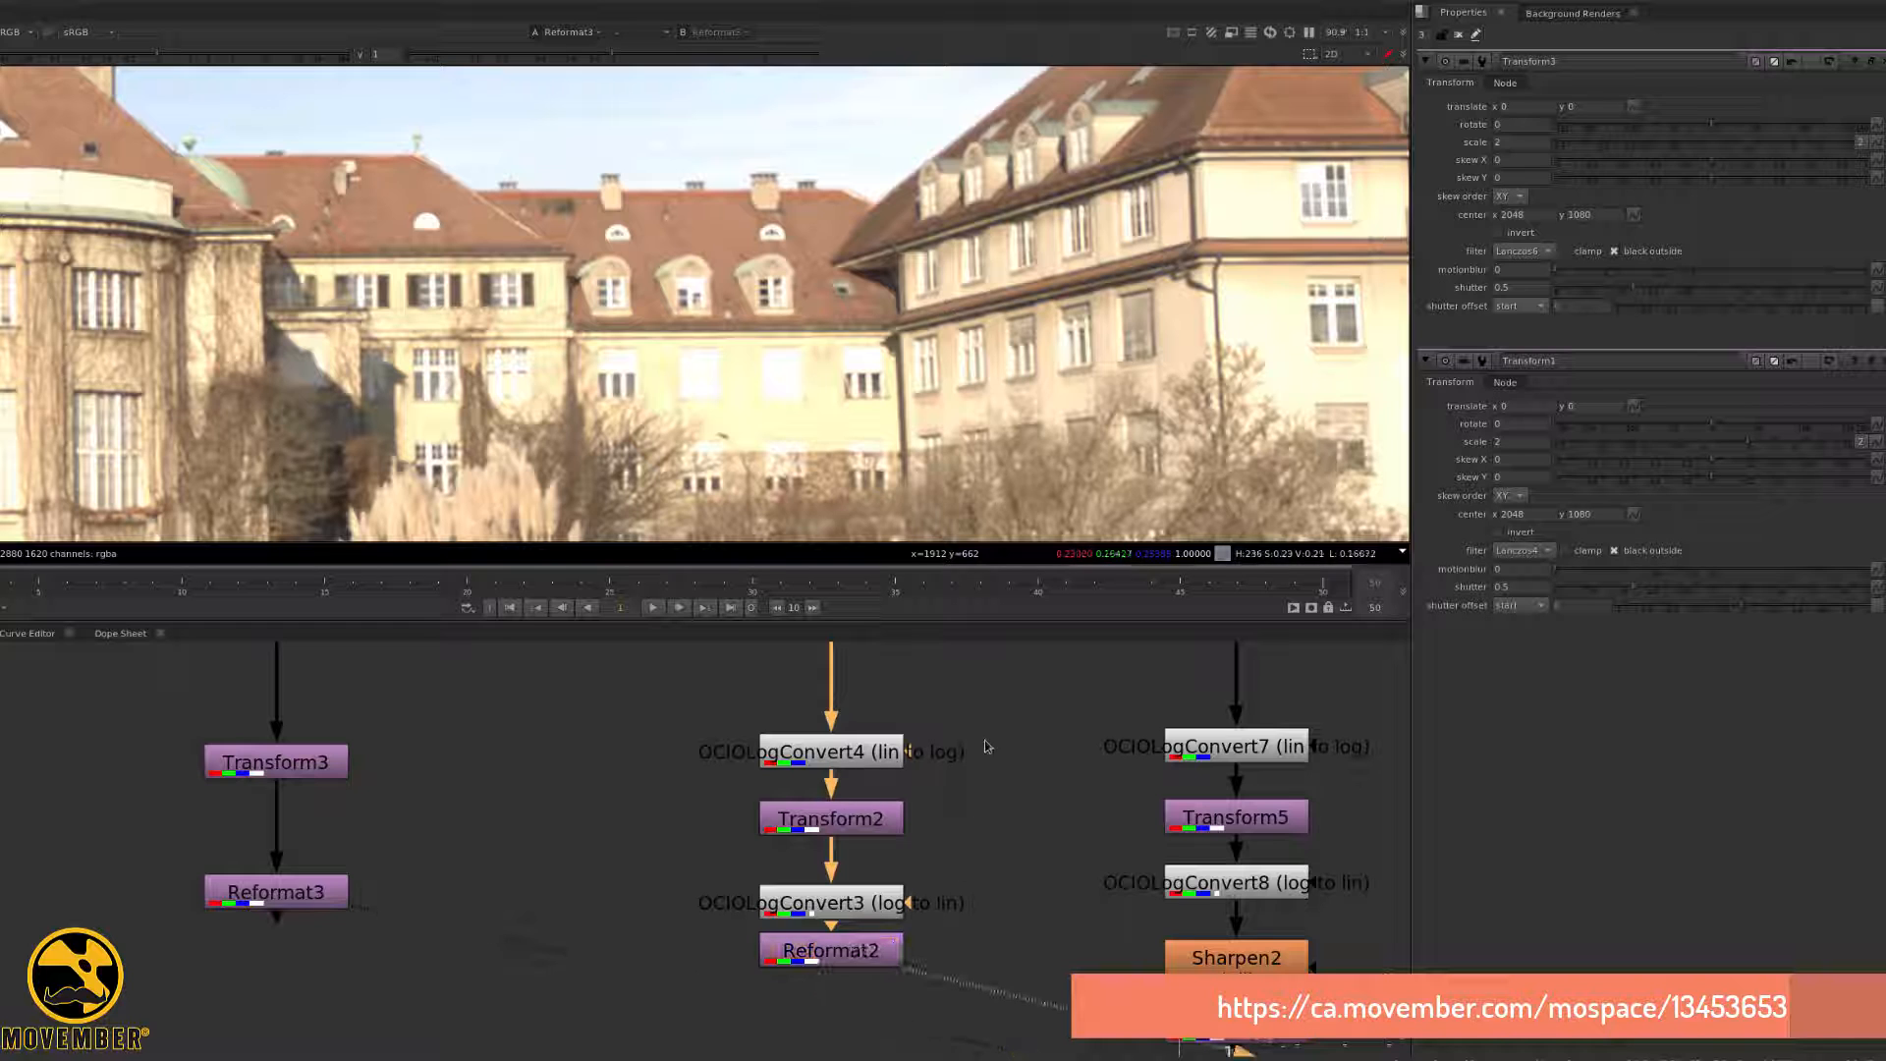
{"action": "left_click_drag", "start_coordinate": [849, 755], "coordinate": [849, 729]}
- Open the properties of Transform2 and close those of Transform3 and Transform1
{"action": "left_click", "coordinate": [862, 823]}
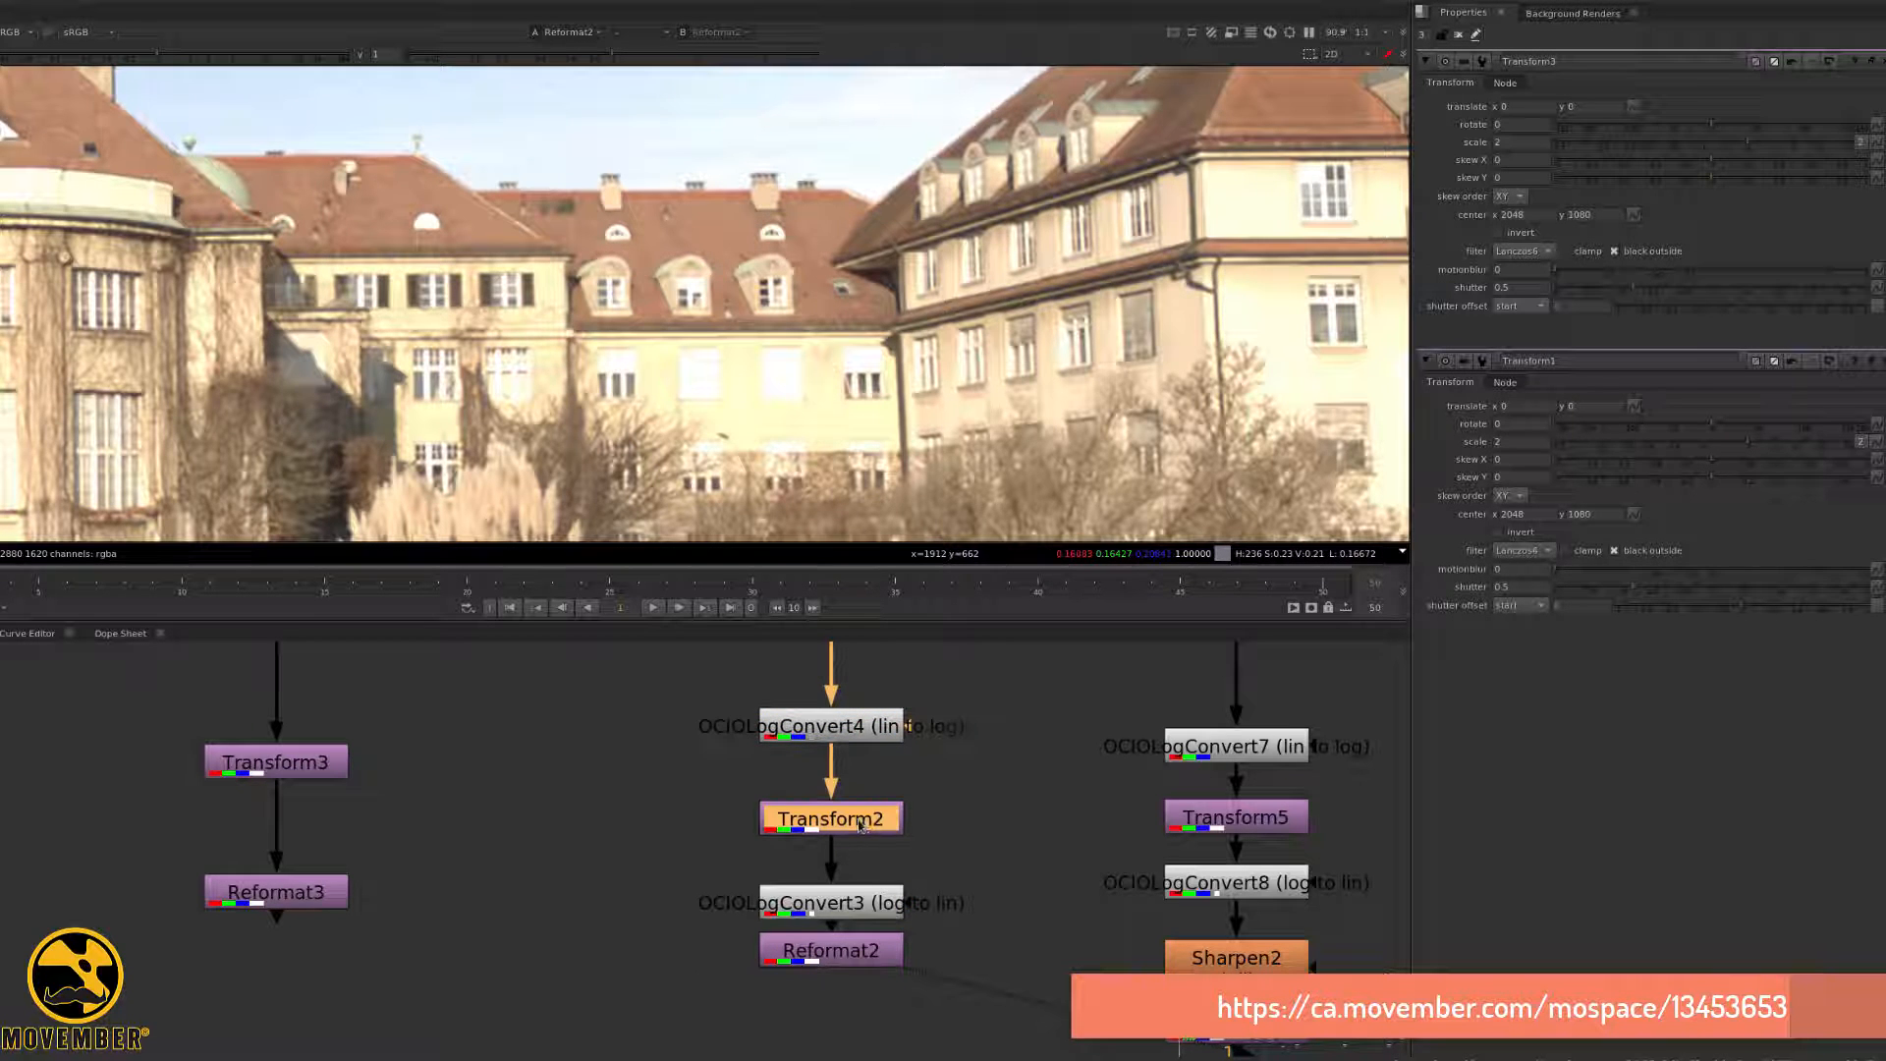
{"action": "double_click", "coordinate": [861, 823]}
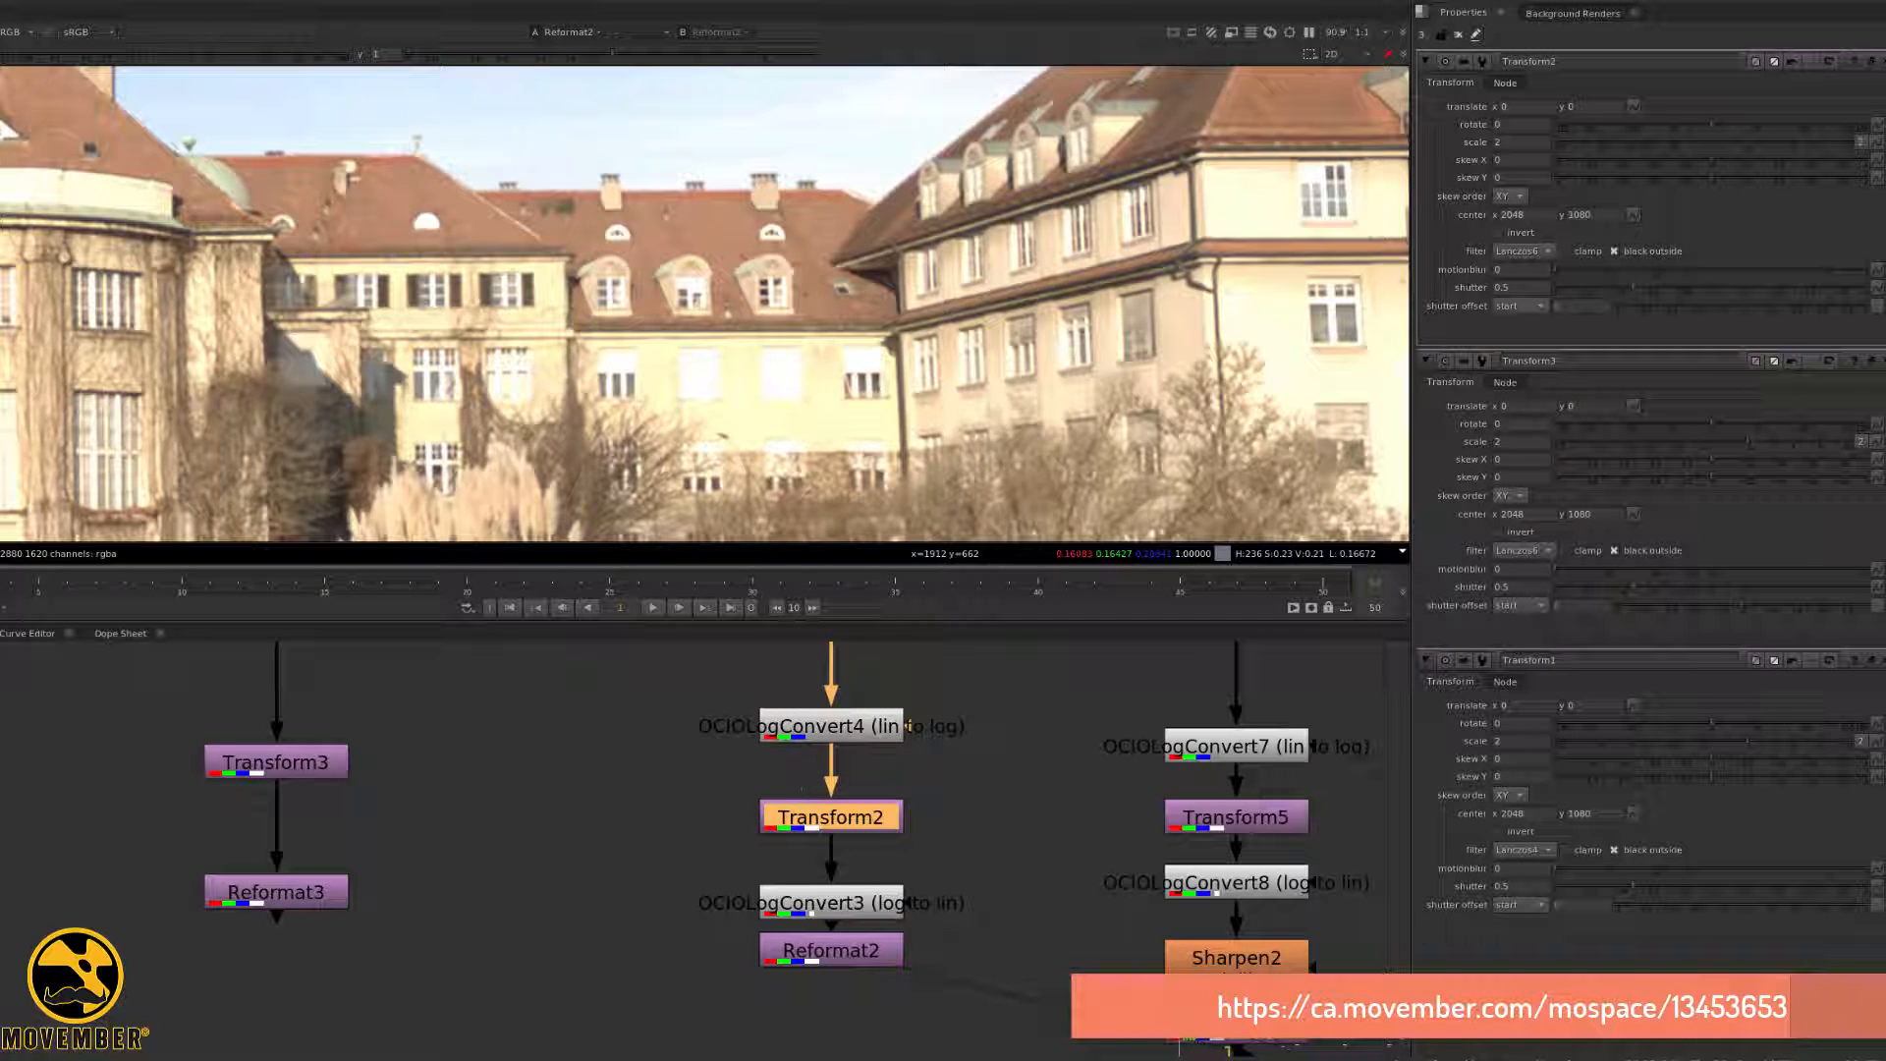
{"action": "left_click", "coordinate": [1883, 361]}
{"action": "left_click", "coordinate": [1883, 362]}
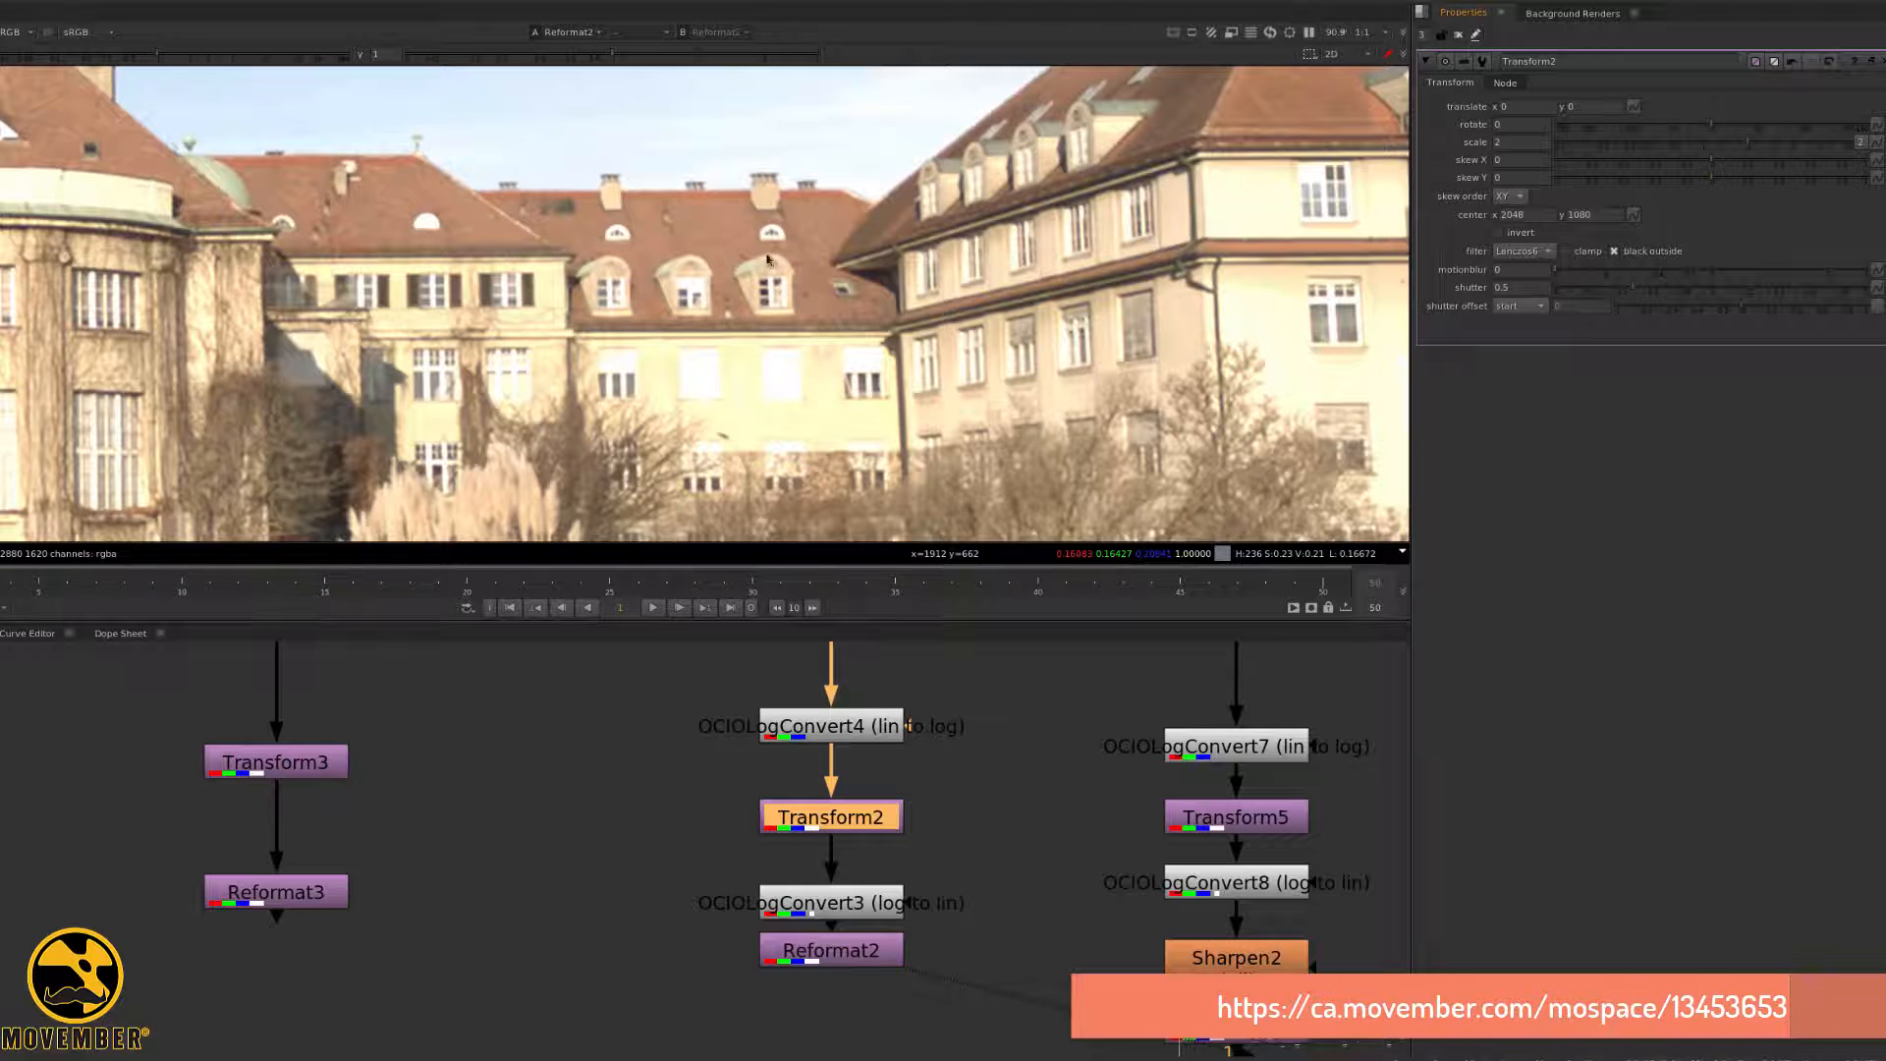
- Examine the Reformat2 result of the log-space transform around the dormer windows and across the full frame
{"action": "scroll", "coordinate": [768, 258], "scroll_direction": "up", "scroll_amount": 8}
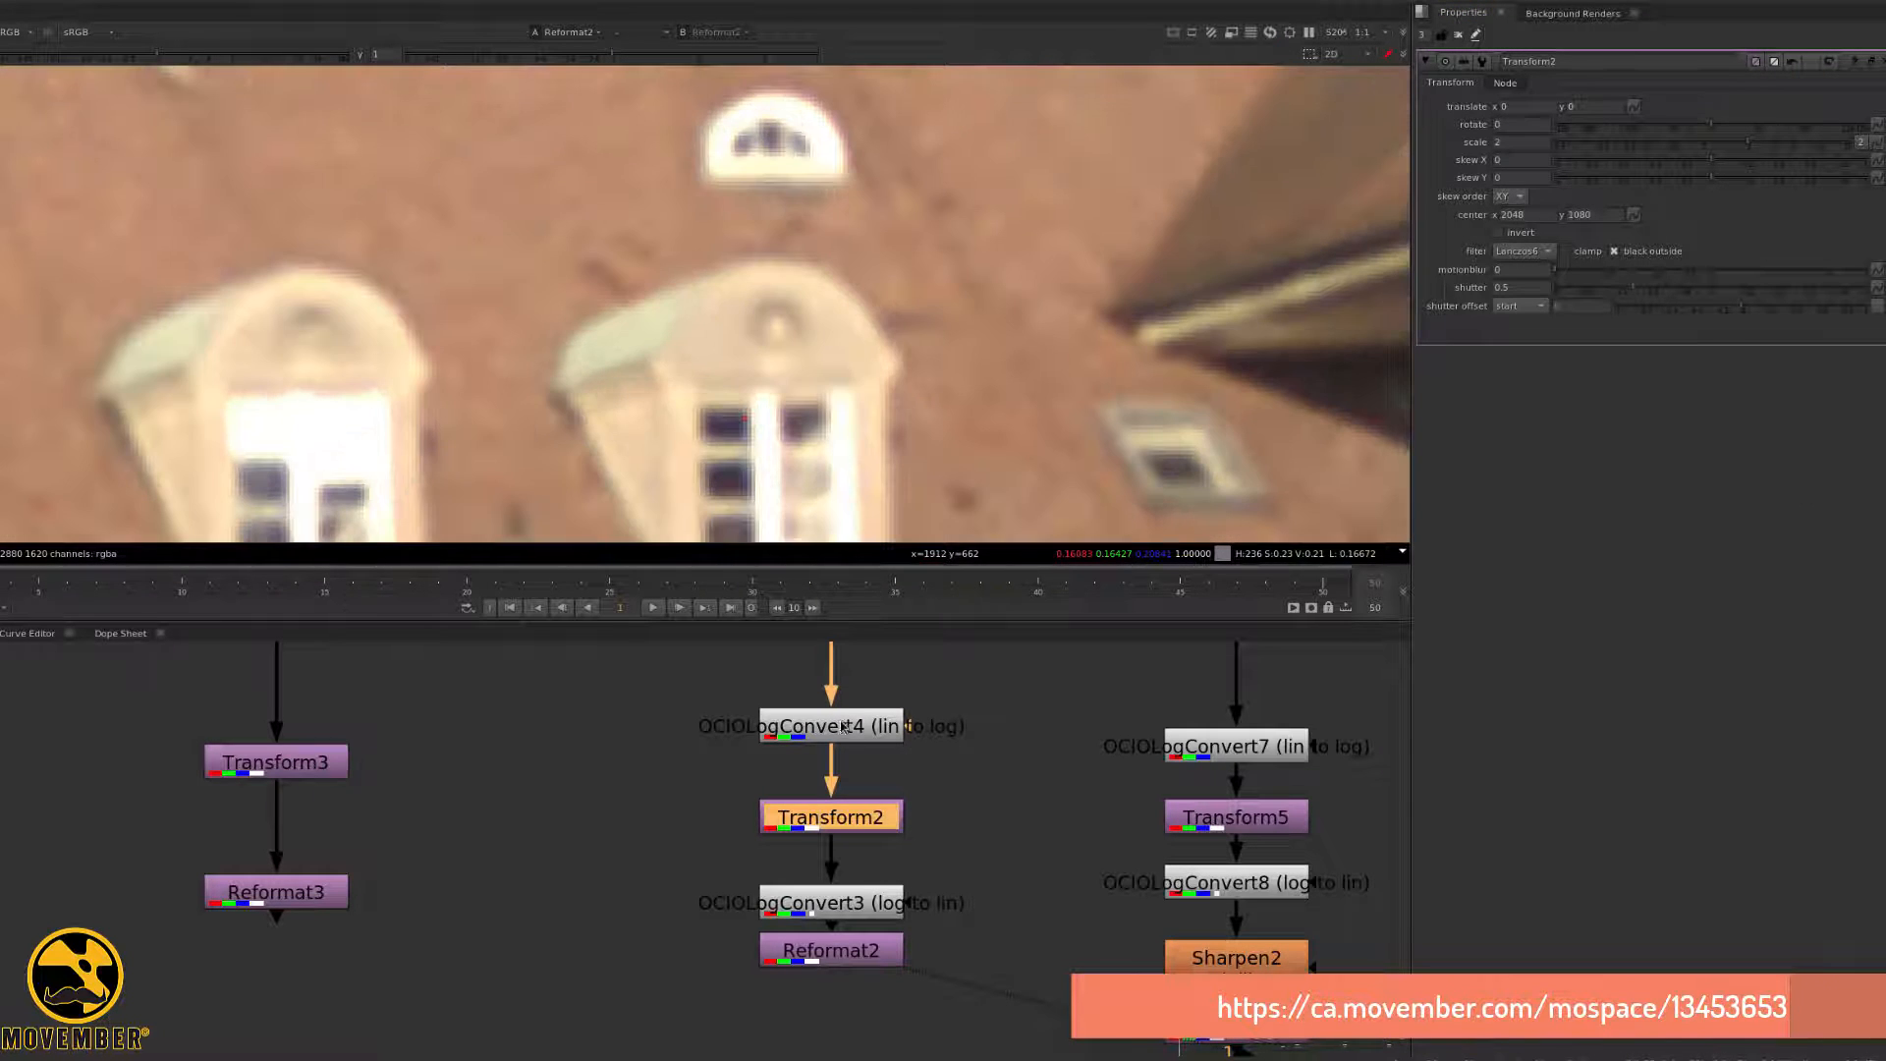
{"action": "left_click", "coordinate": [844, 727]}
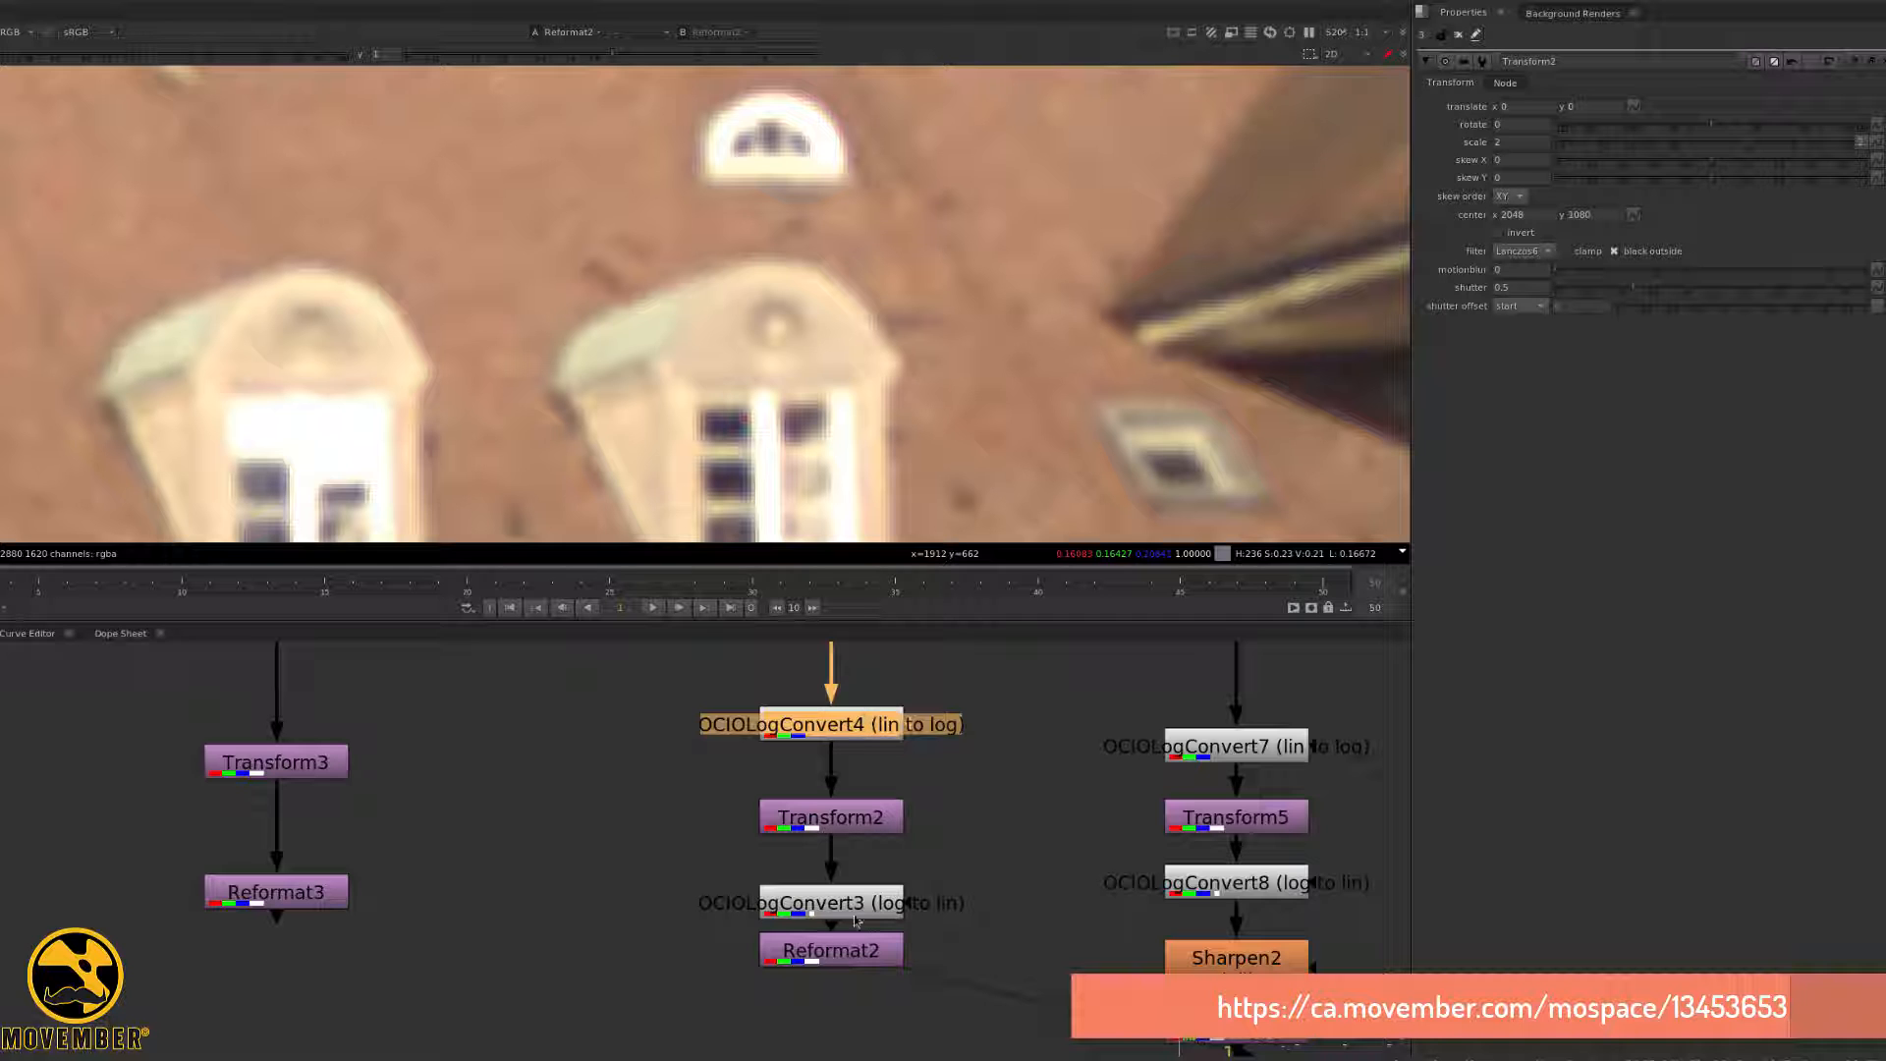
{"action": "left_click", "coordinate": [855, 967]}
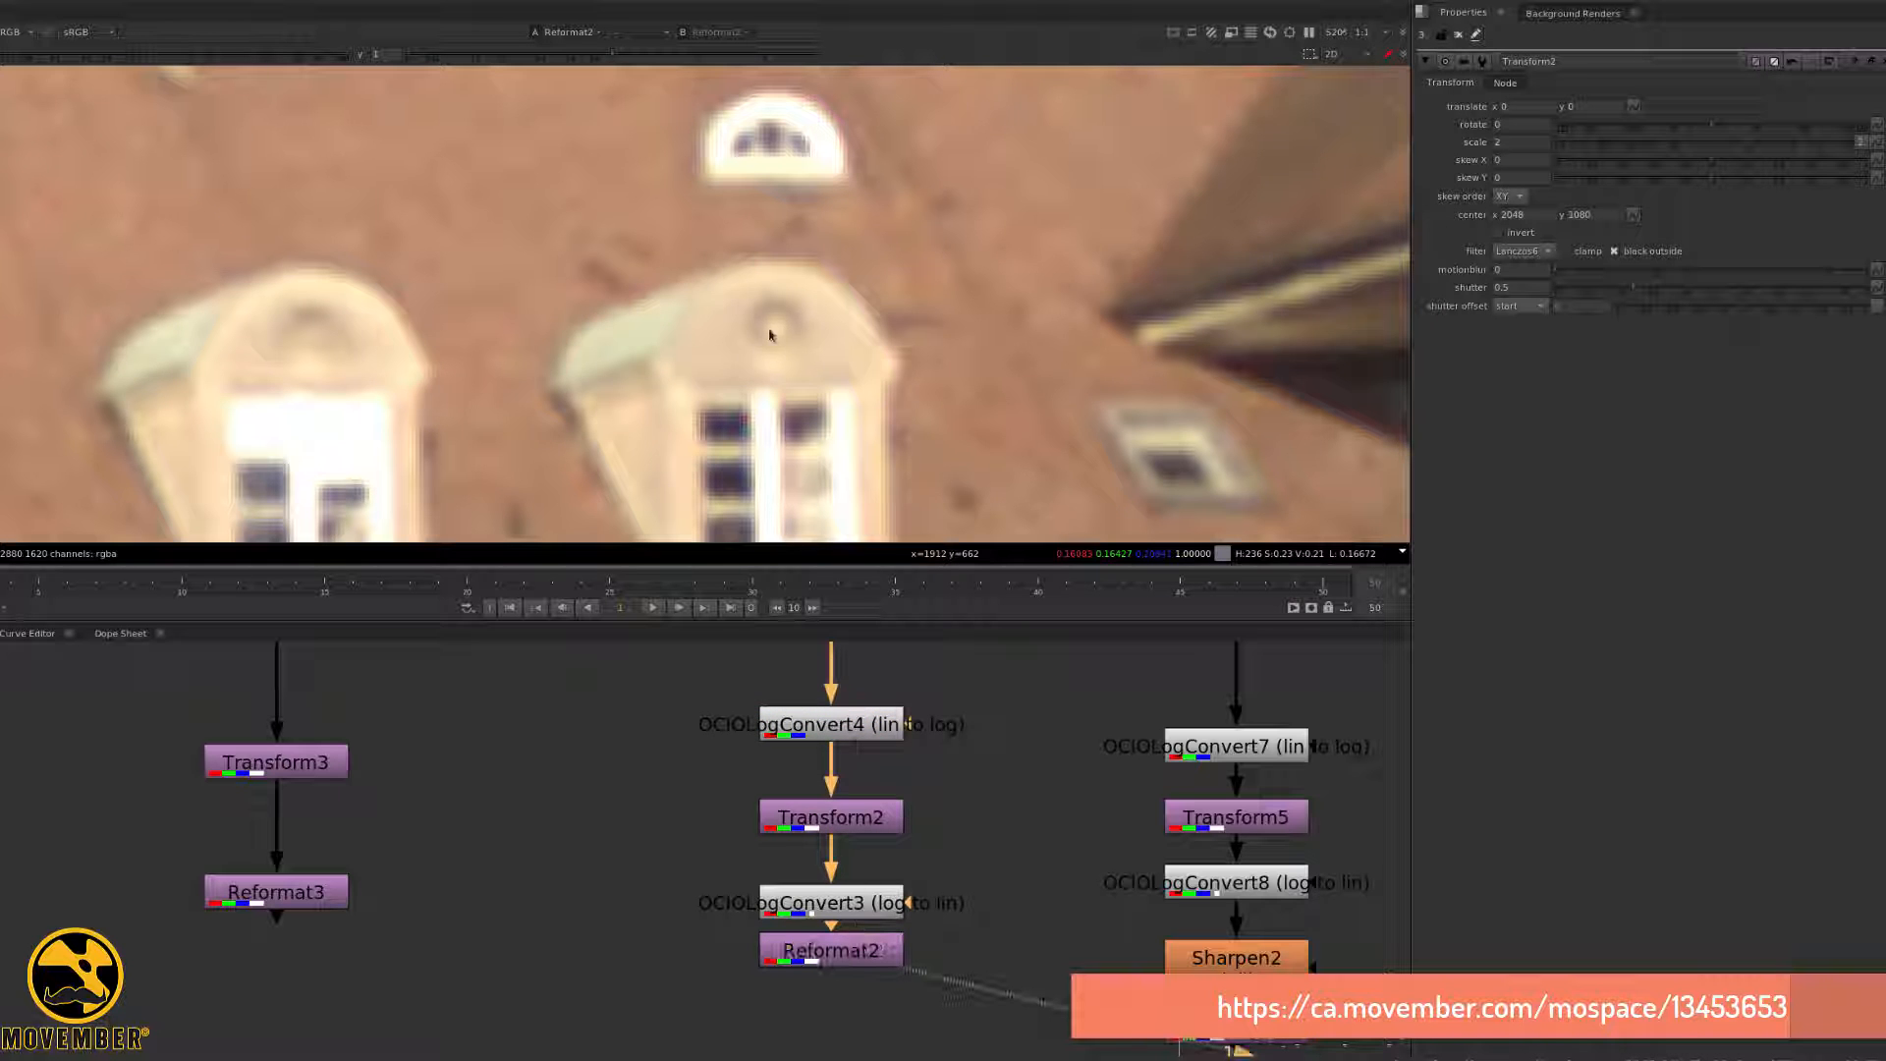
{"action": "scroll", "coordinate": [791, 299], "scroll_direction": "down", "scroll_amount": 9}
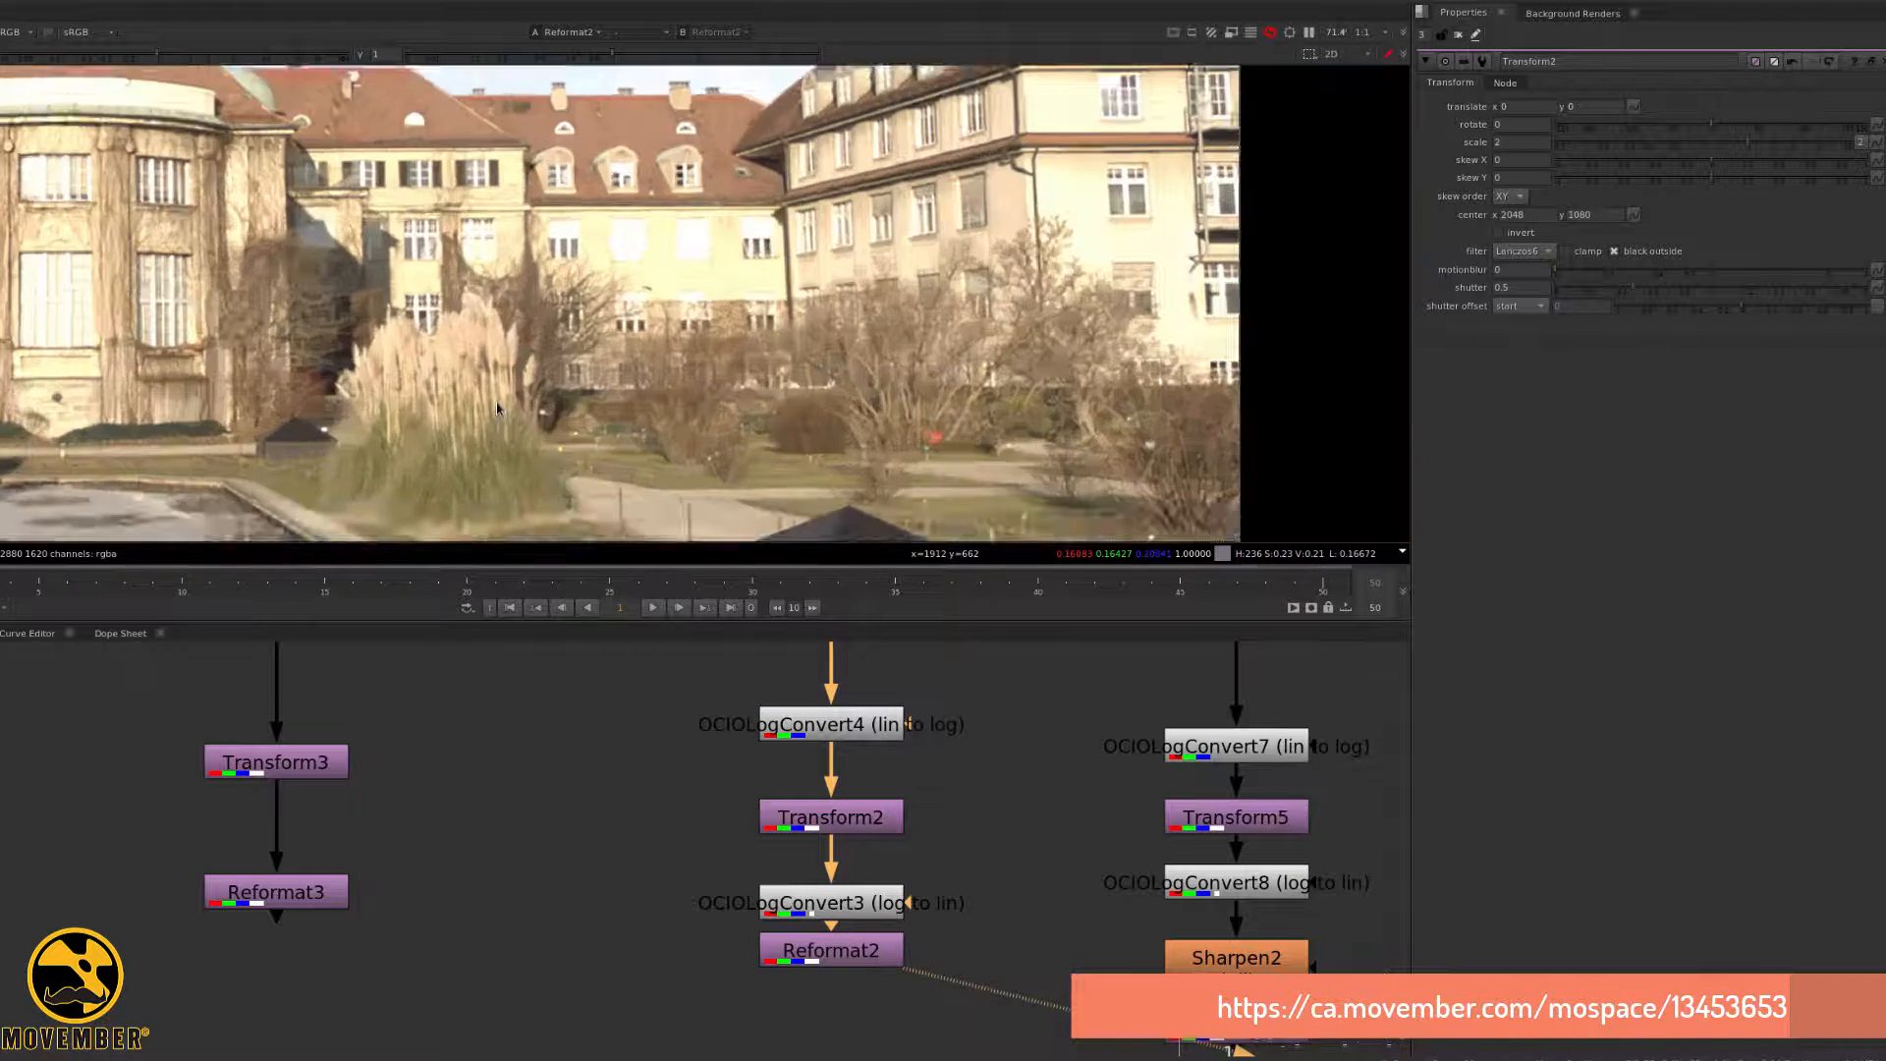
{"action": "scroll", "coordinate": [497, 408], "scroll_direction": "down", "scroll_amount": 3}
{"action": "middle_click_drag", "start_coordinate": [498, 410], "coordinate": [693, 427]}
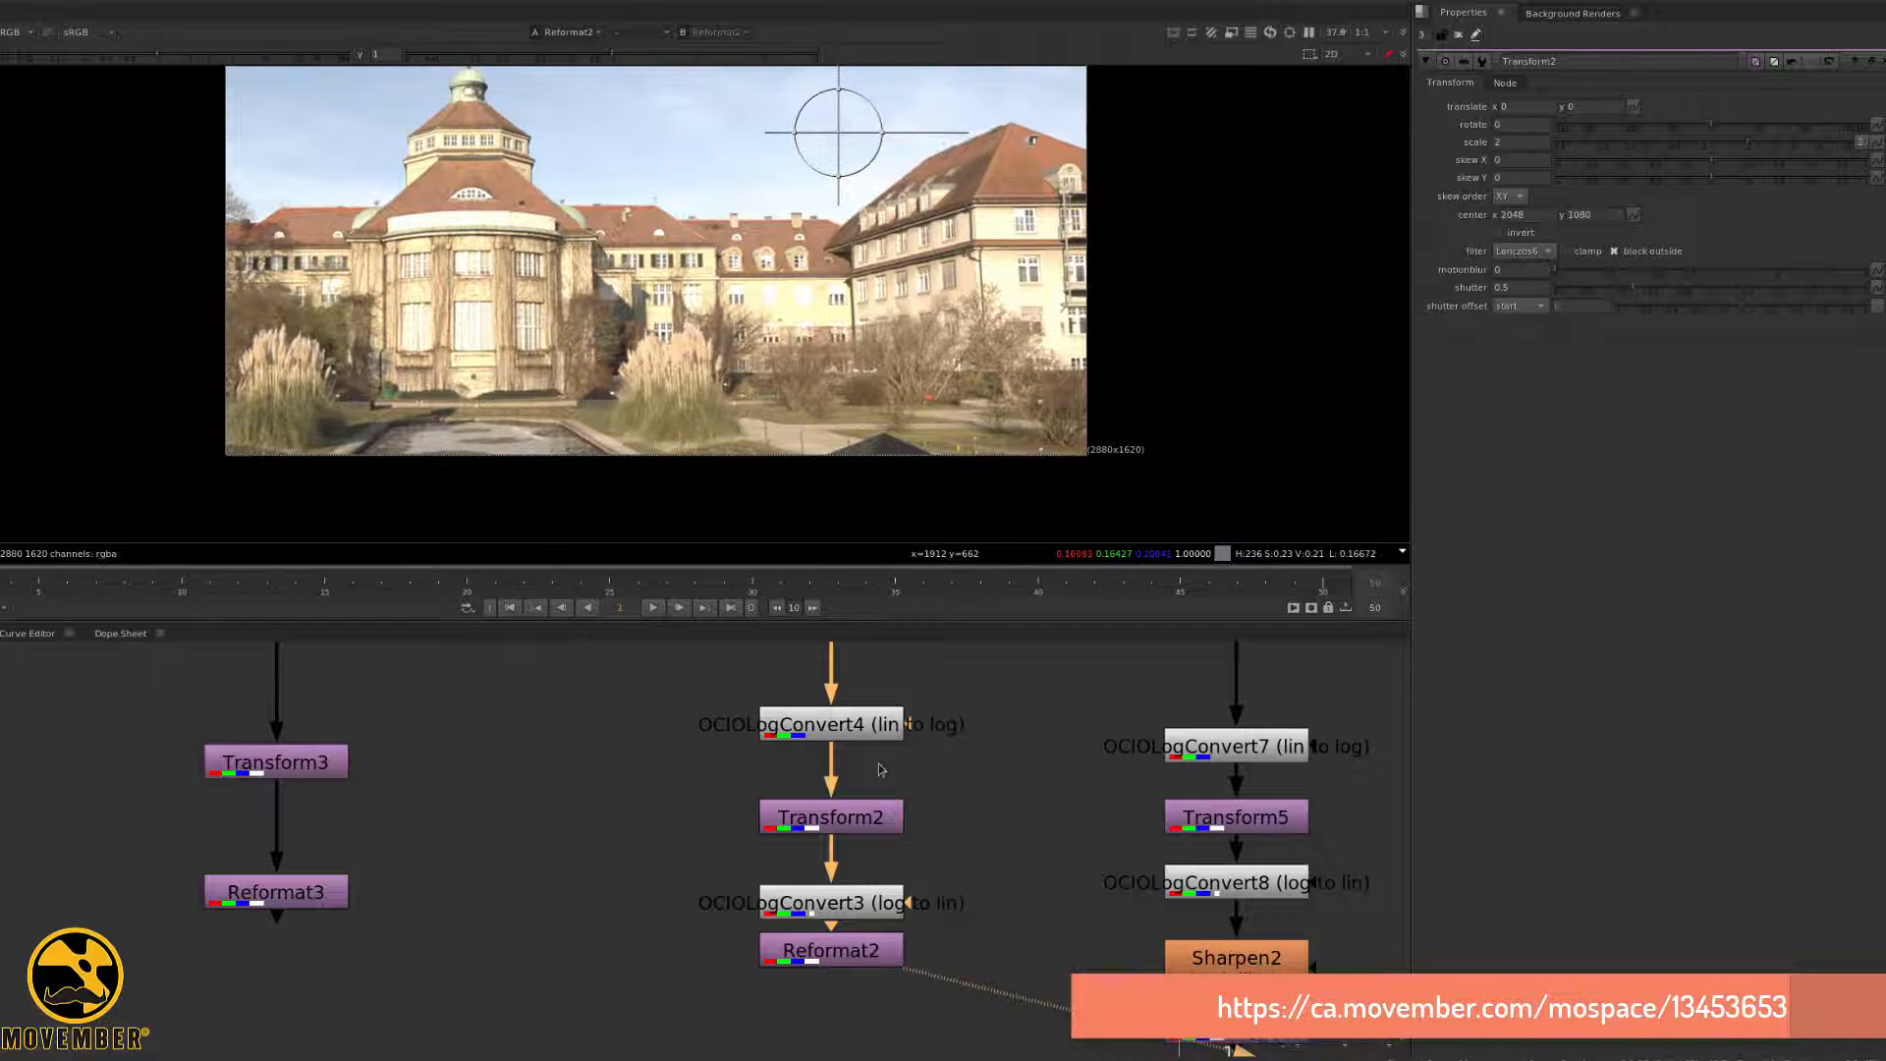
- Clear the open node properties and view the Reformat5 output of the branch sharpened by Sharpen2
{"action": "left_click", "coordinate": [1458, 34]}
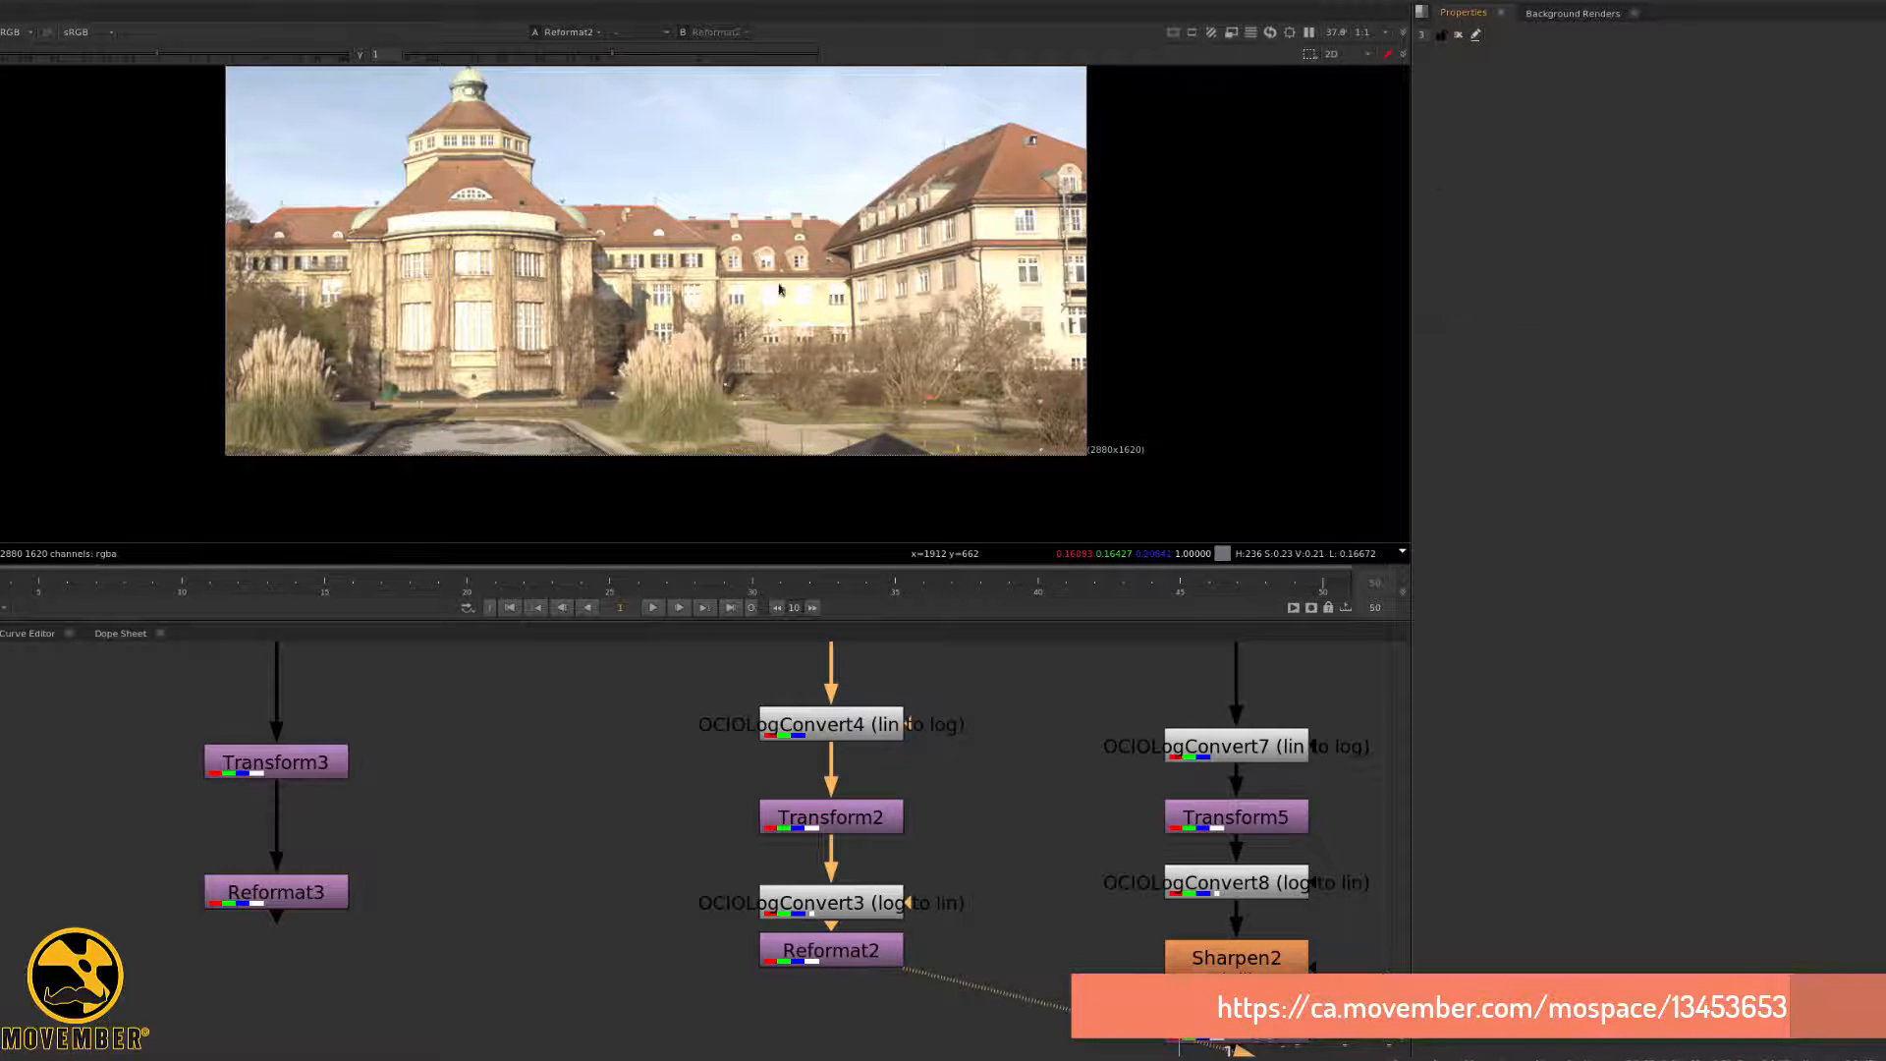
{"action": "scroll", "coordinate": [745, 339], "scroll_direction": "up", "scroll_amount": 3}
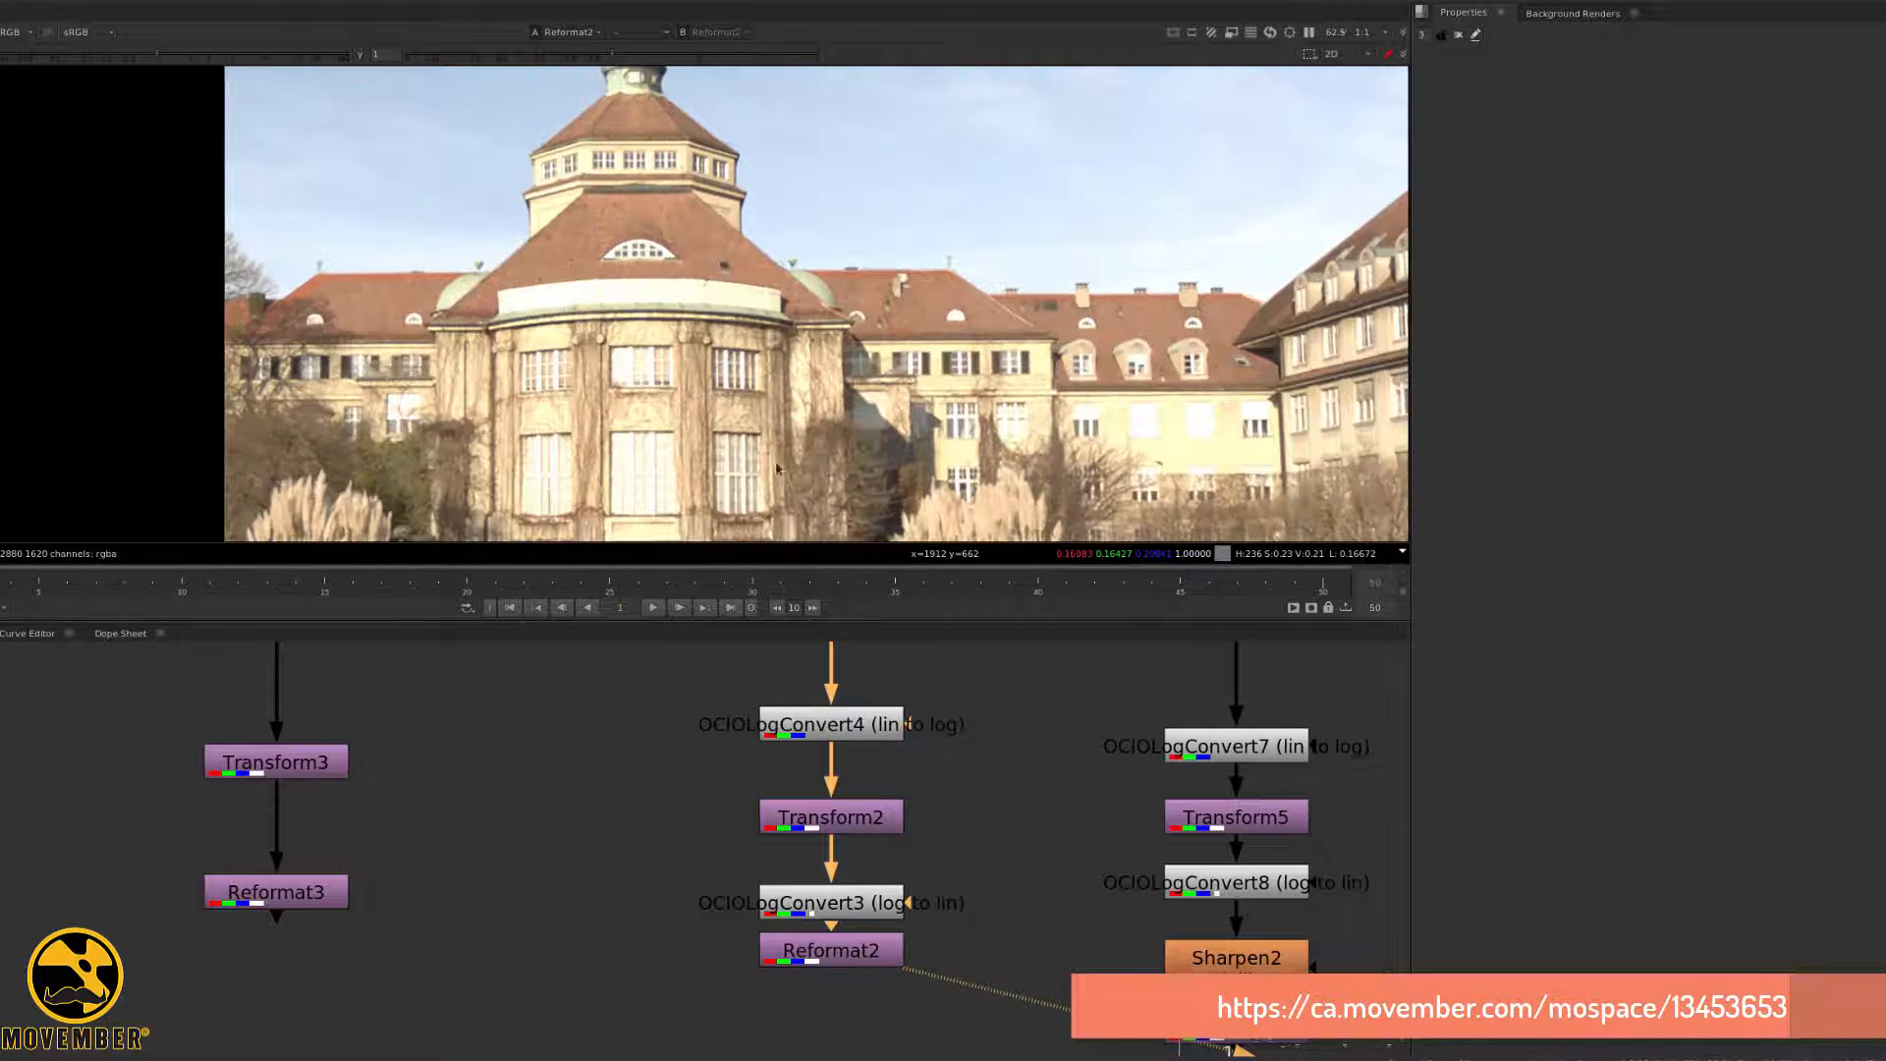
{"action": "middle_click_drag", "start_coordinate": [1011, 796], "coordinate": [753, 710]}
{"action": "middle_click_drag", "start_coordinate": [707, 521], "coordinate": [530, 399]}
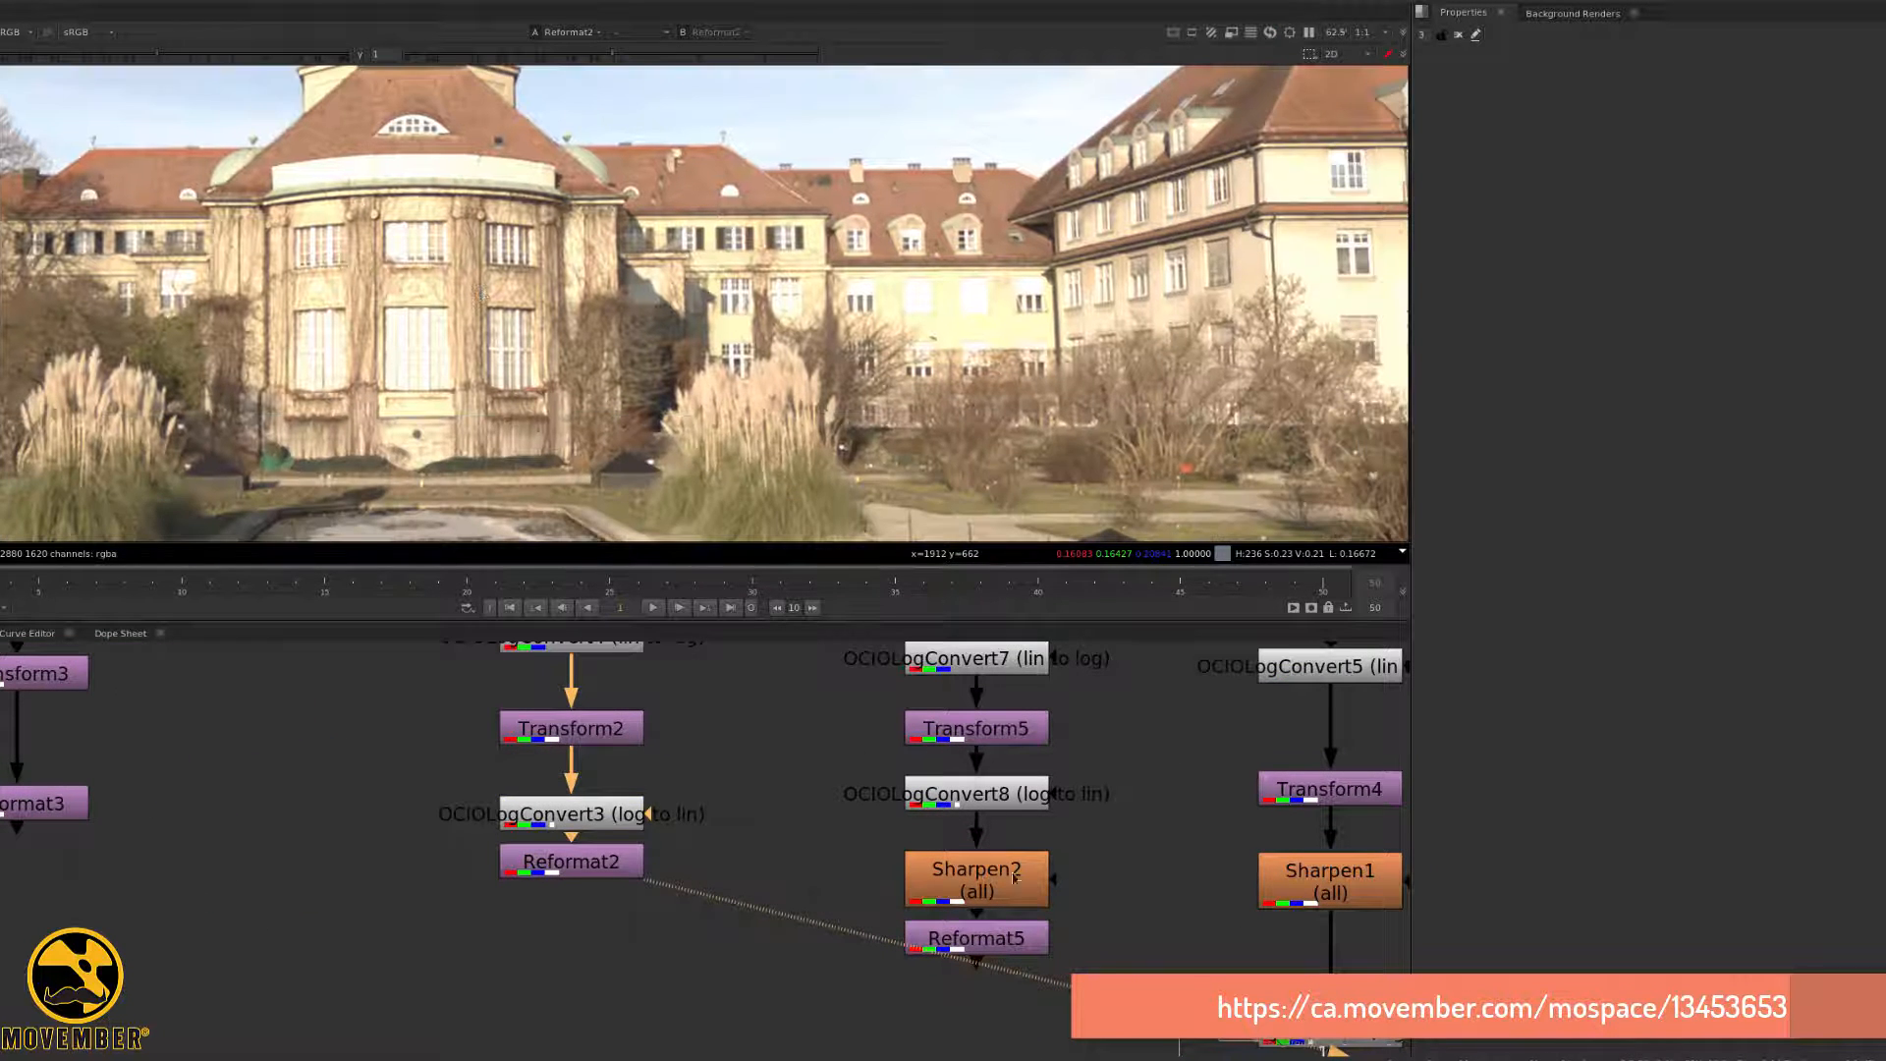
{"action": "left_click", "coordinate": [1004, 887], "text": "ctrl+shift"}
{"action": "left_click", "coordinate": [1016, 946], "text": "ctrl+shift"}
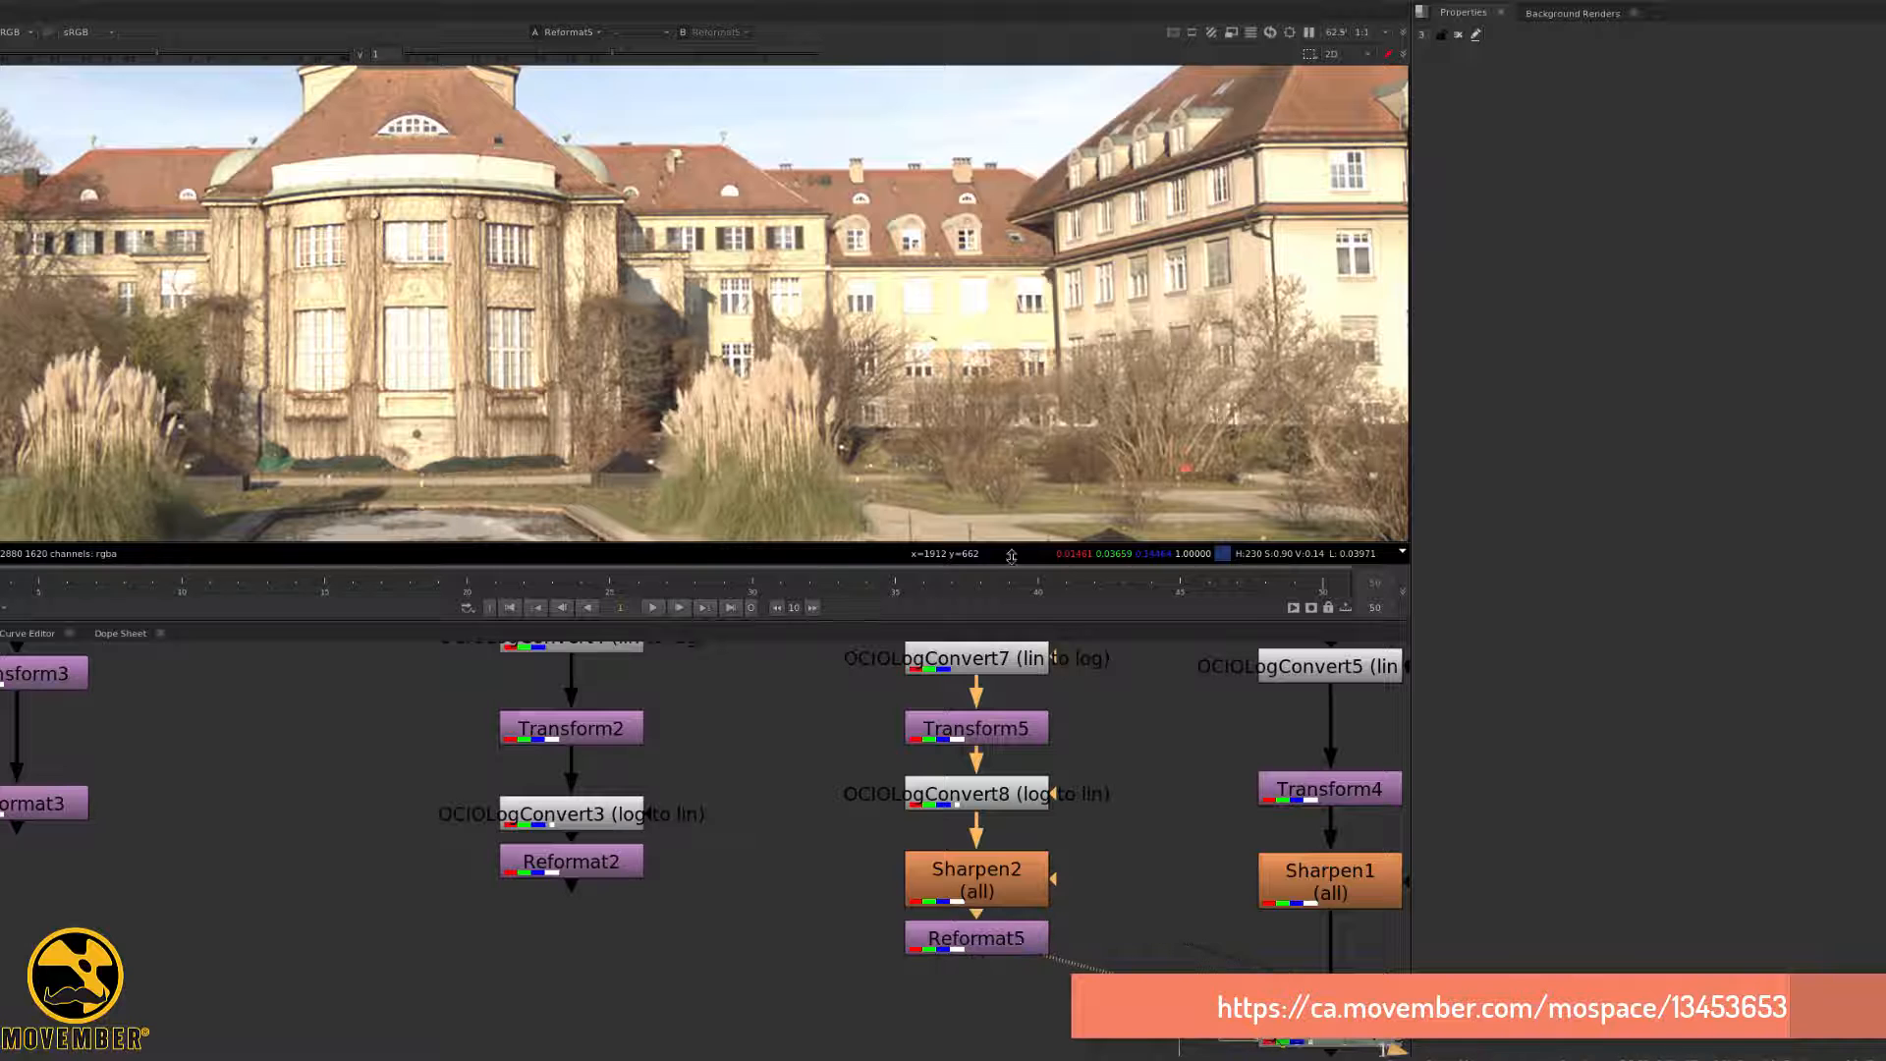
- Examine the Reformat5 dormer windows and surrounding roof for sharpening artefacts, sampling a dark window pane's colour values
{"action": "scroll", "coordinate": [998, 155], "scroll_direction": "up", "scroll_amount": 10}
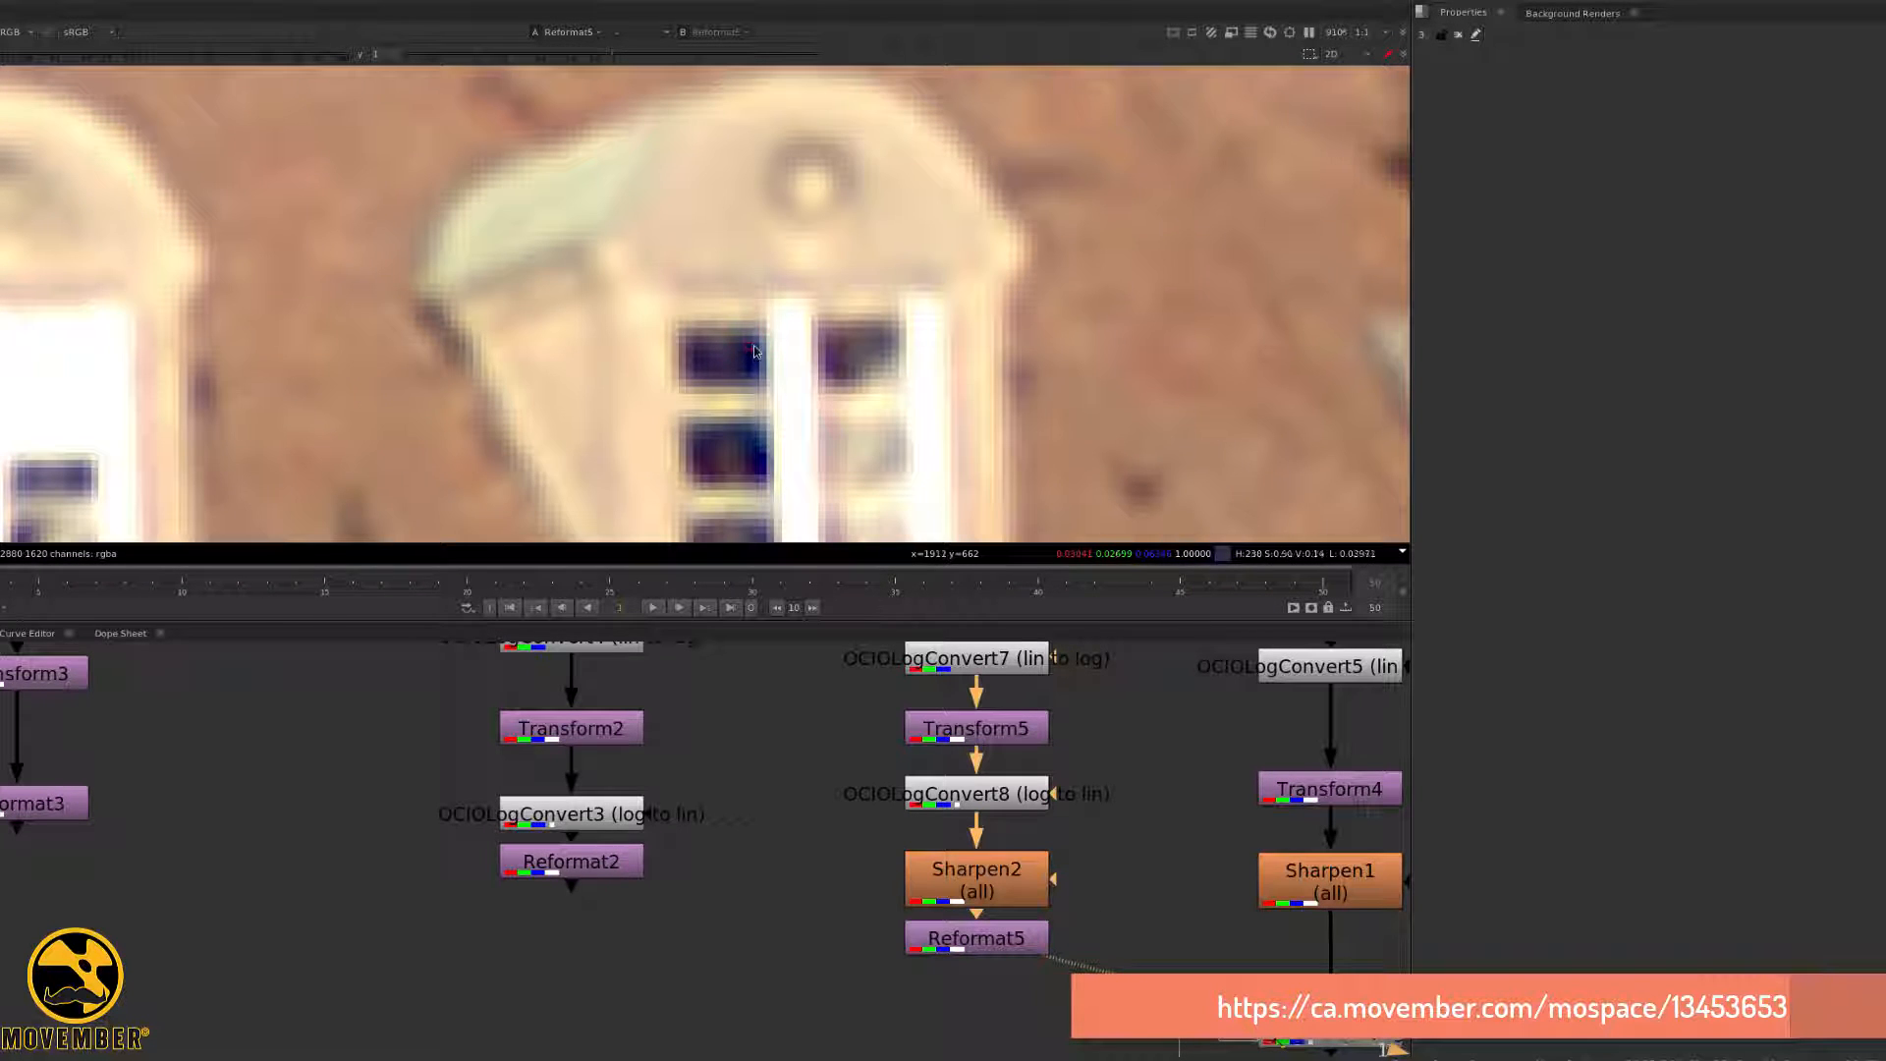
{"action": "left_click", "coordinate": [746, 353], "text": "ctrl"}
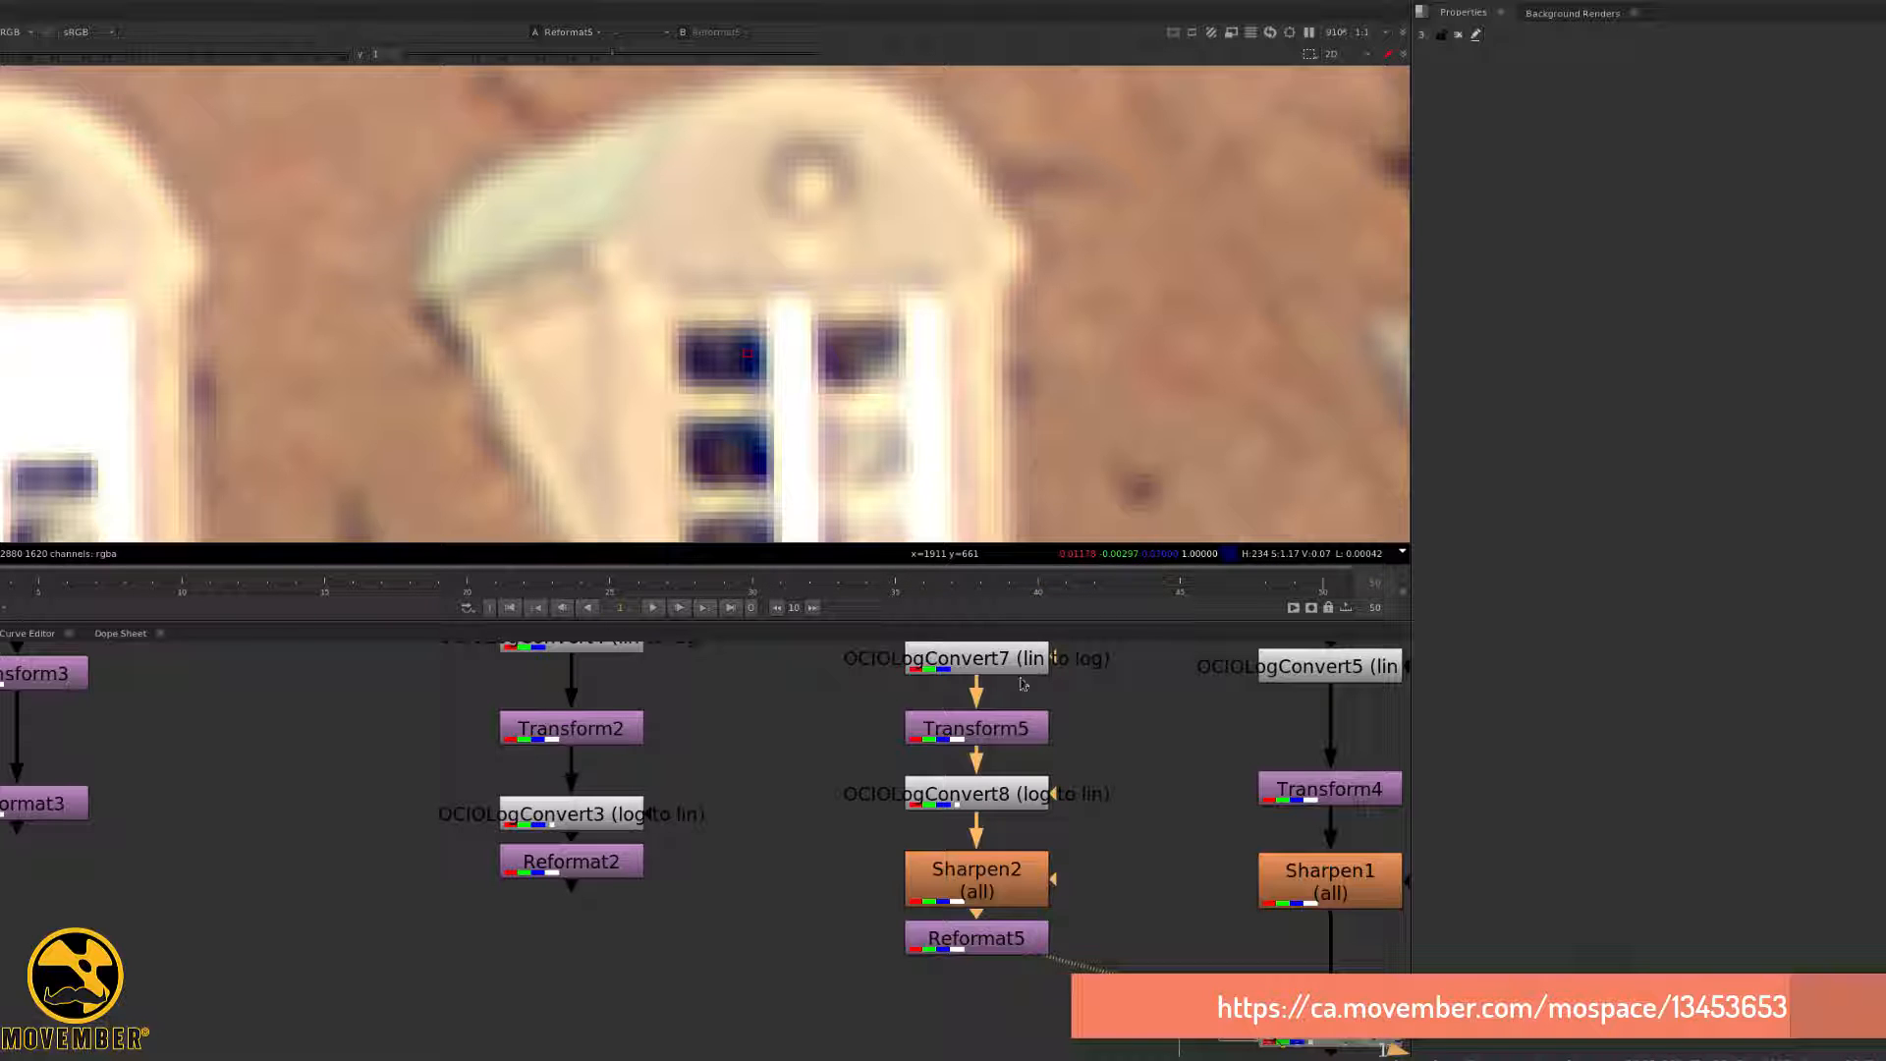
{"action": "scroll", "coordinate": [327, 291], "scroll_direction": "down", "scroll_amount": 8}
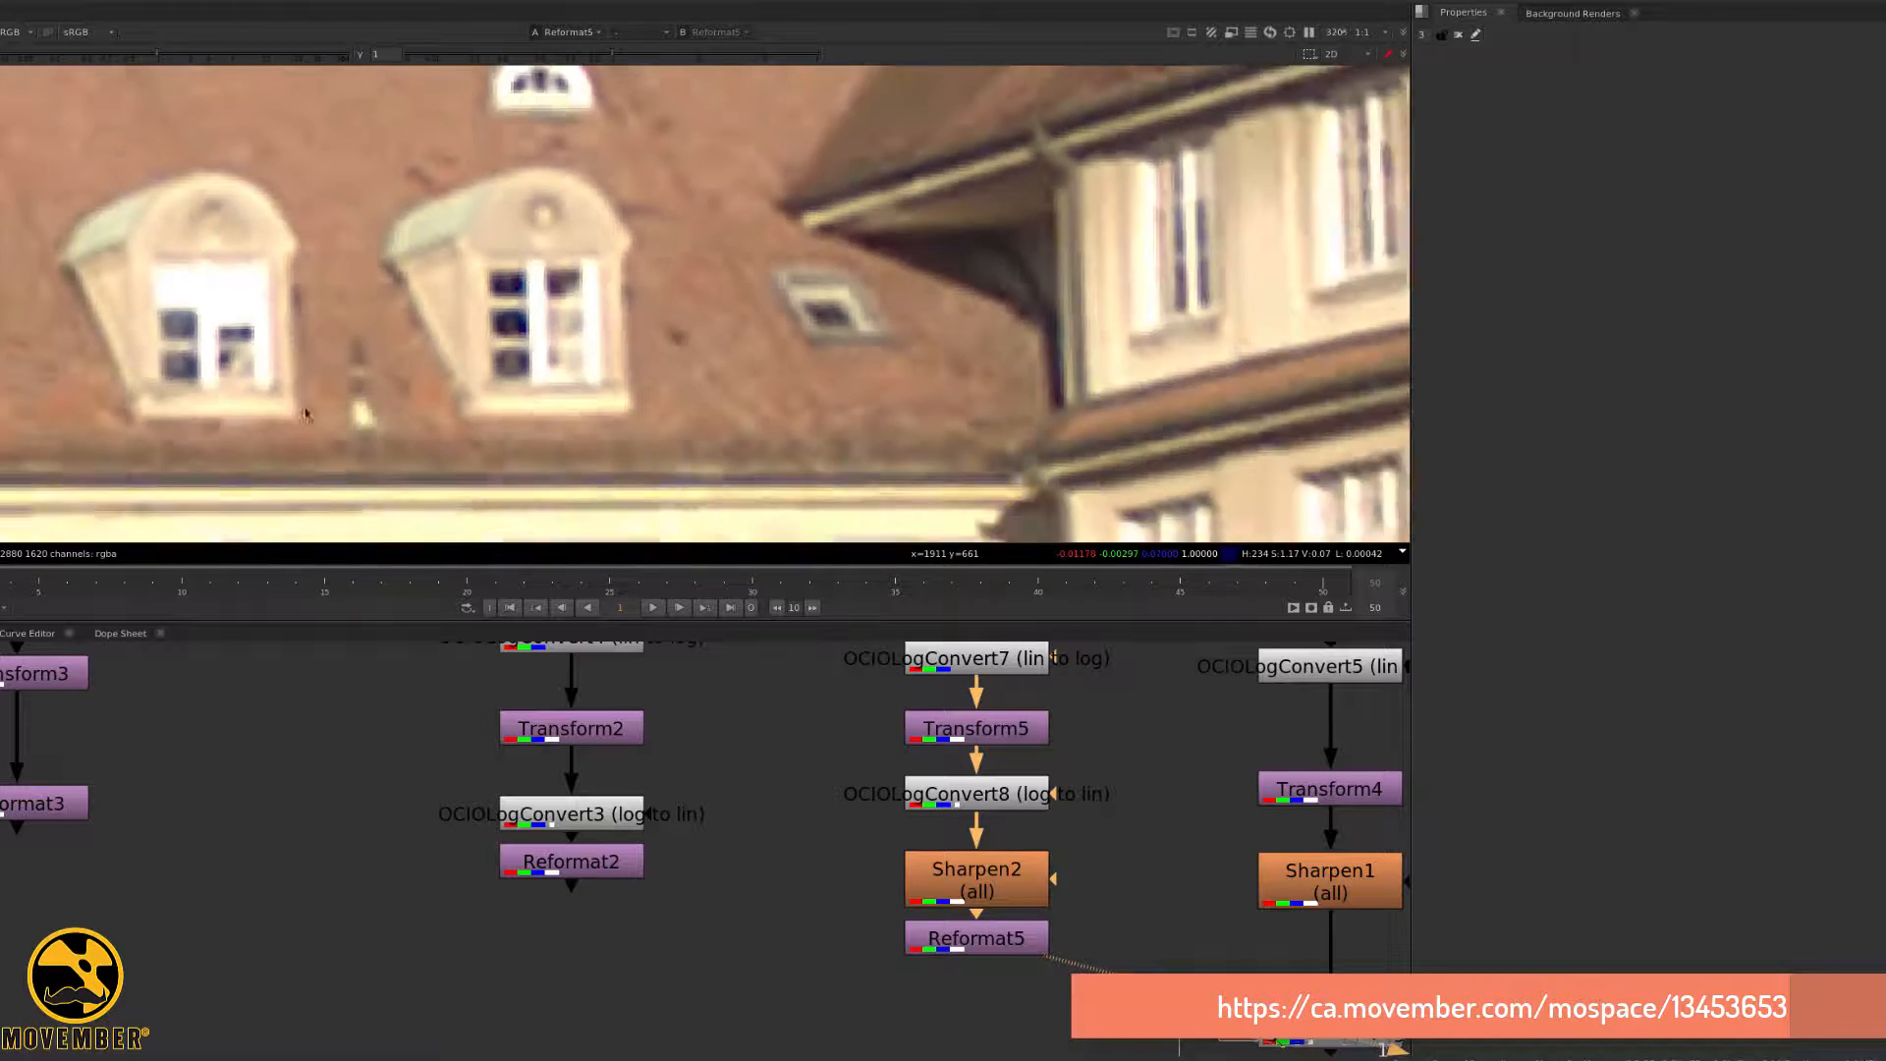
{"action": "scroll", "coordinate": [1077, 840], "scroll_direction": "down", "scroll_amount": 5}
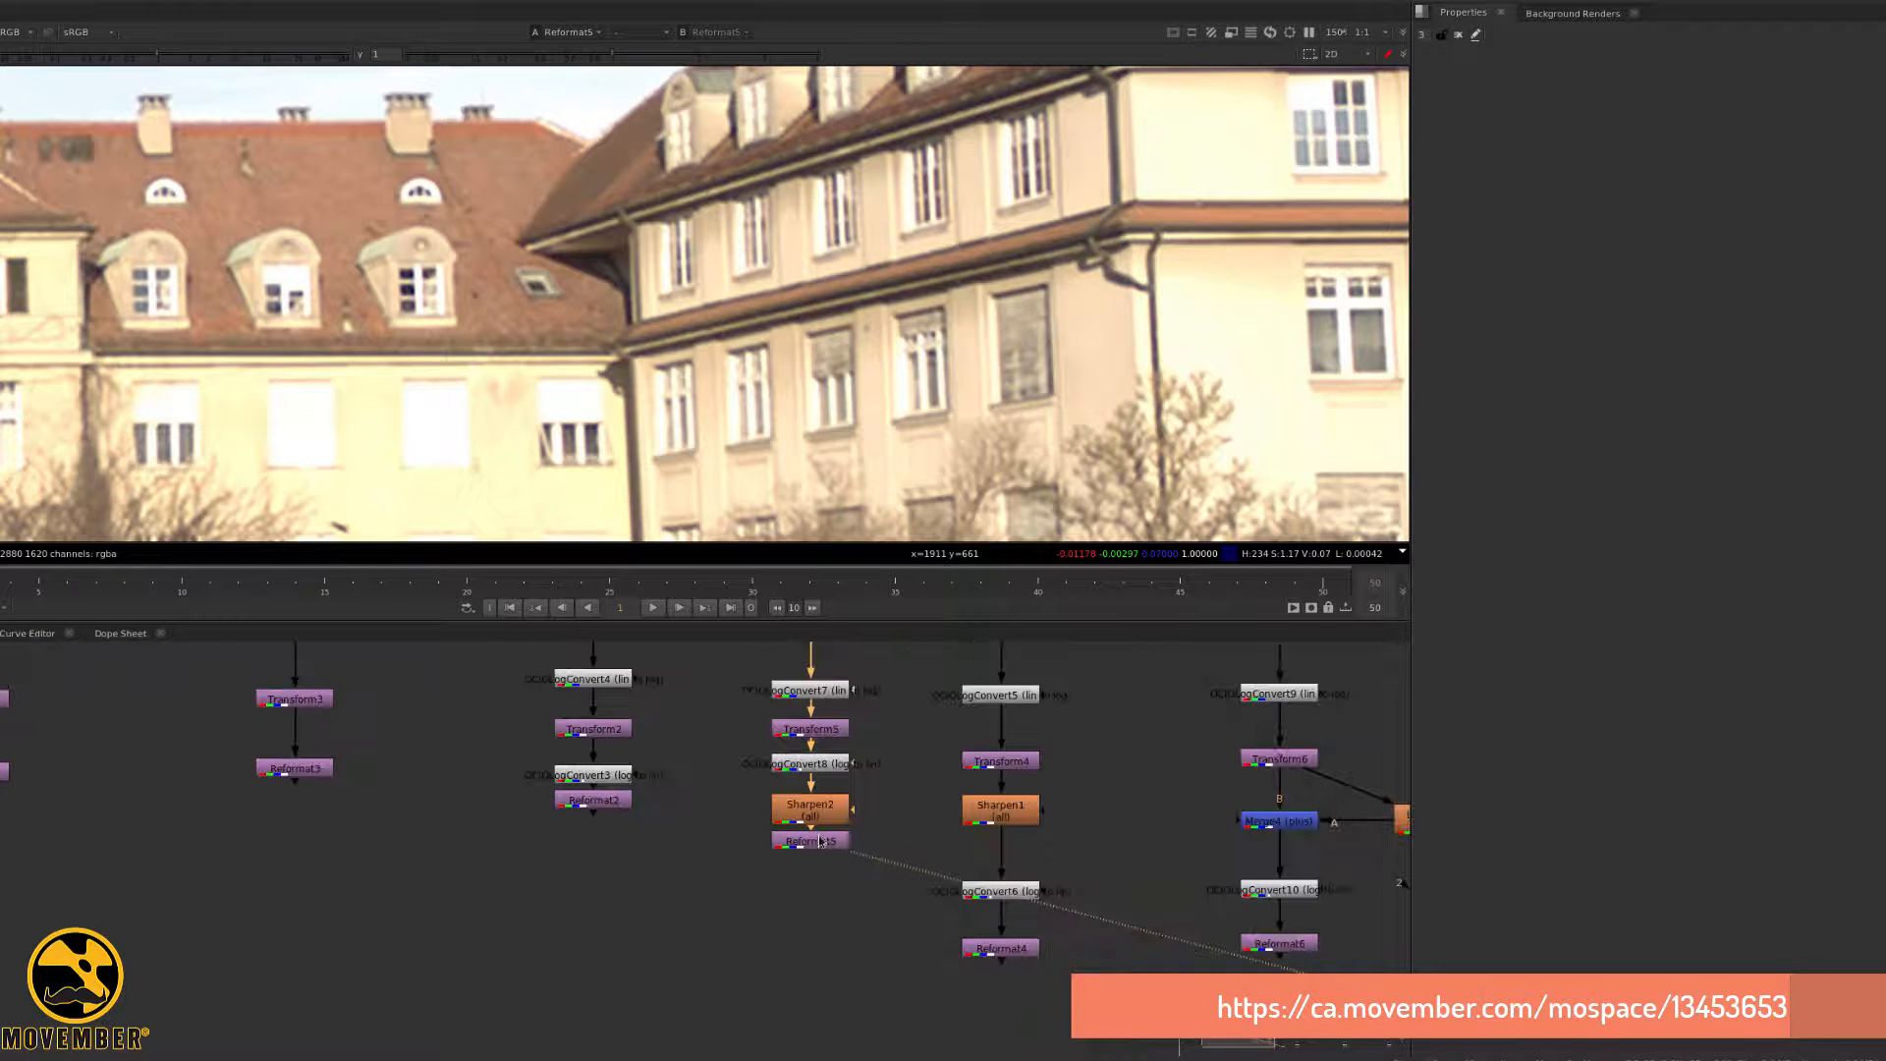
- Move Reformat5 down to space it from Sharpen2, and view the Reformat4 output of the Sharpen1 branch
{"action": "left_click_drag", "start_coordinate": [811, 833], "coordinate": [810, 887]}
{"action": "middle_click_drag", "start_coordinate": [860, 827], "coordinate": [653, 860]}
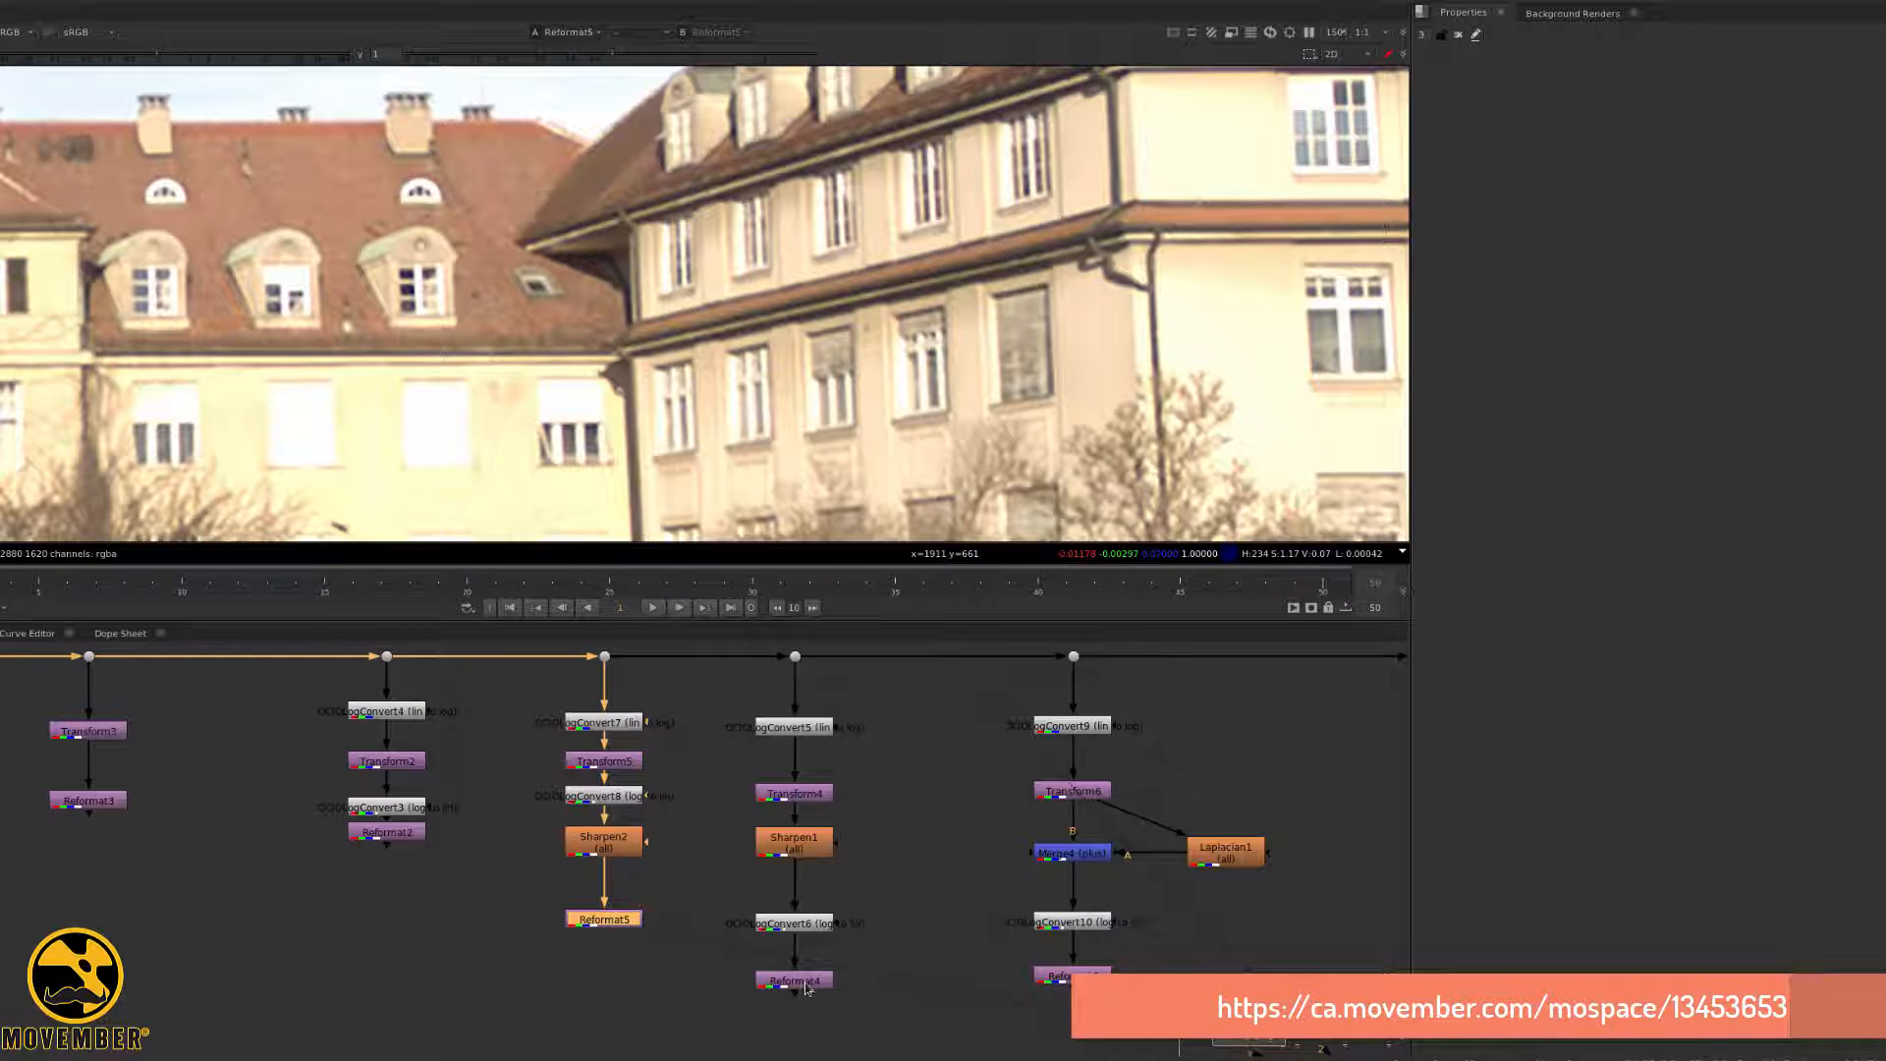
{"action": "scroll", "coordinate": [460, 352], "scroll_direction": "up", "scroll_amount": 5}
{"action": "key", "text": "2"}
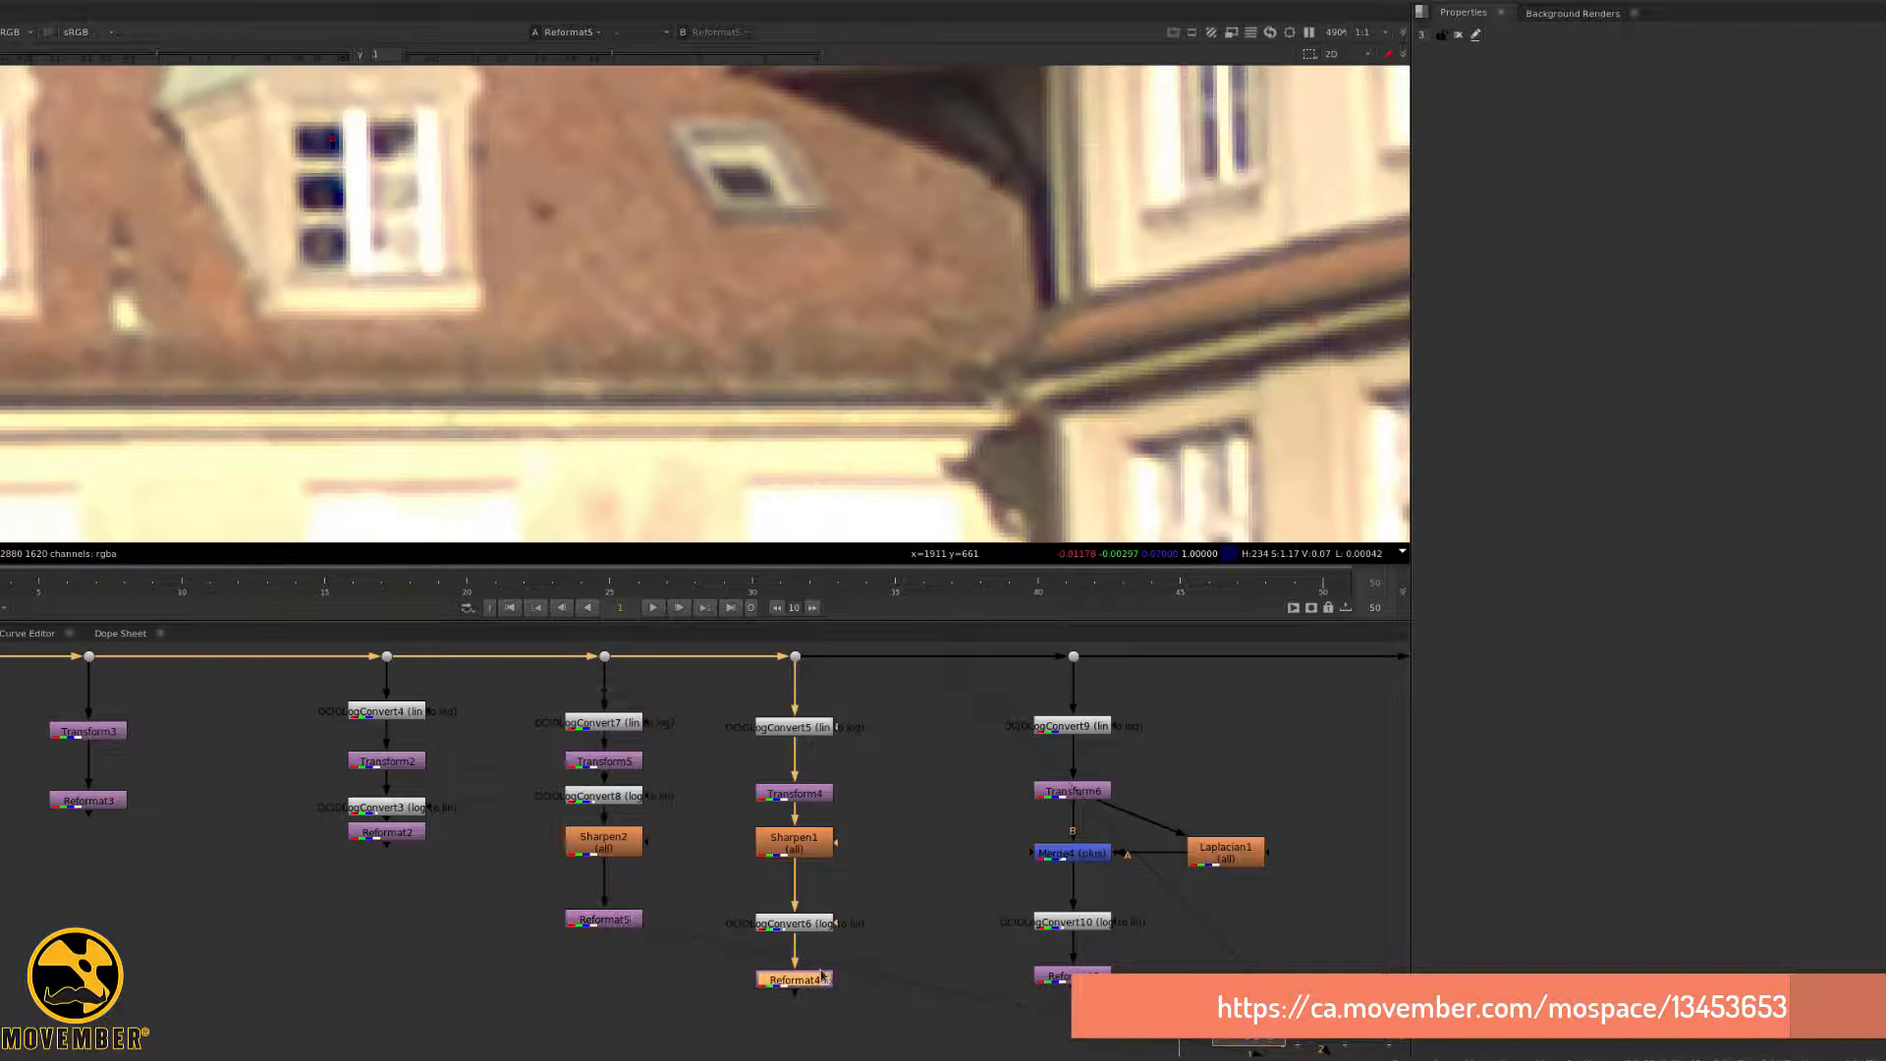
- Compare the Reformat4 and Reformat5 outputs at the dormer windows by repeatedly switching between them
{"action": "middle_click_drag", "start_coordinate": [710, 333], "coordinate": [1017, 439]}
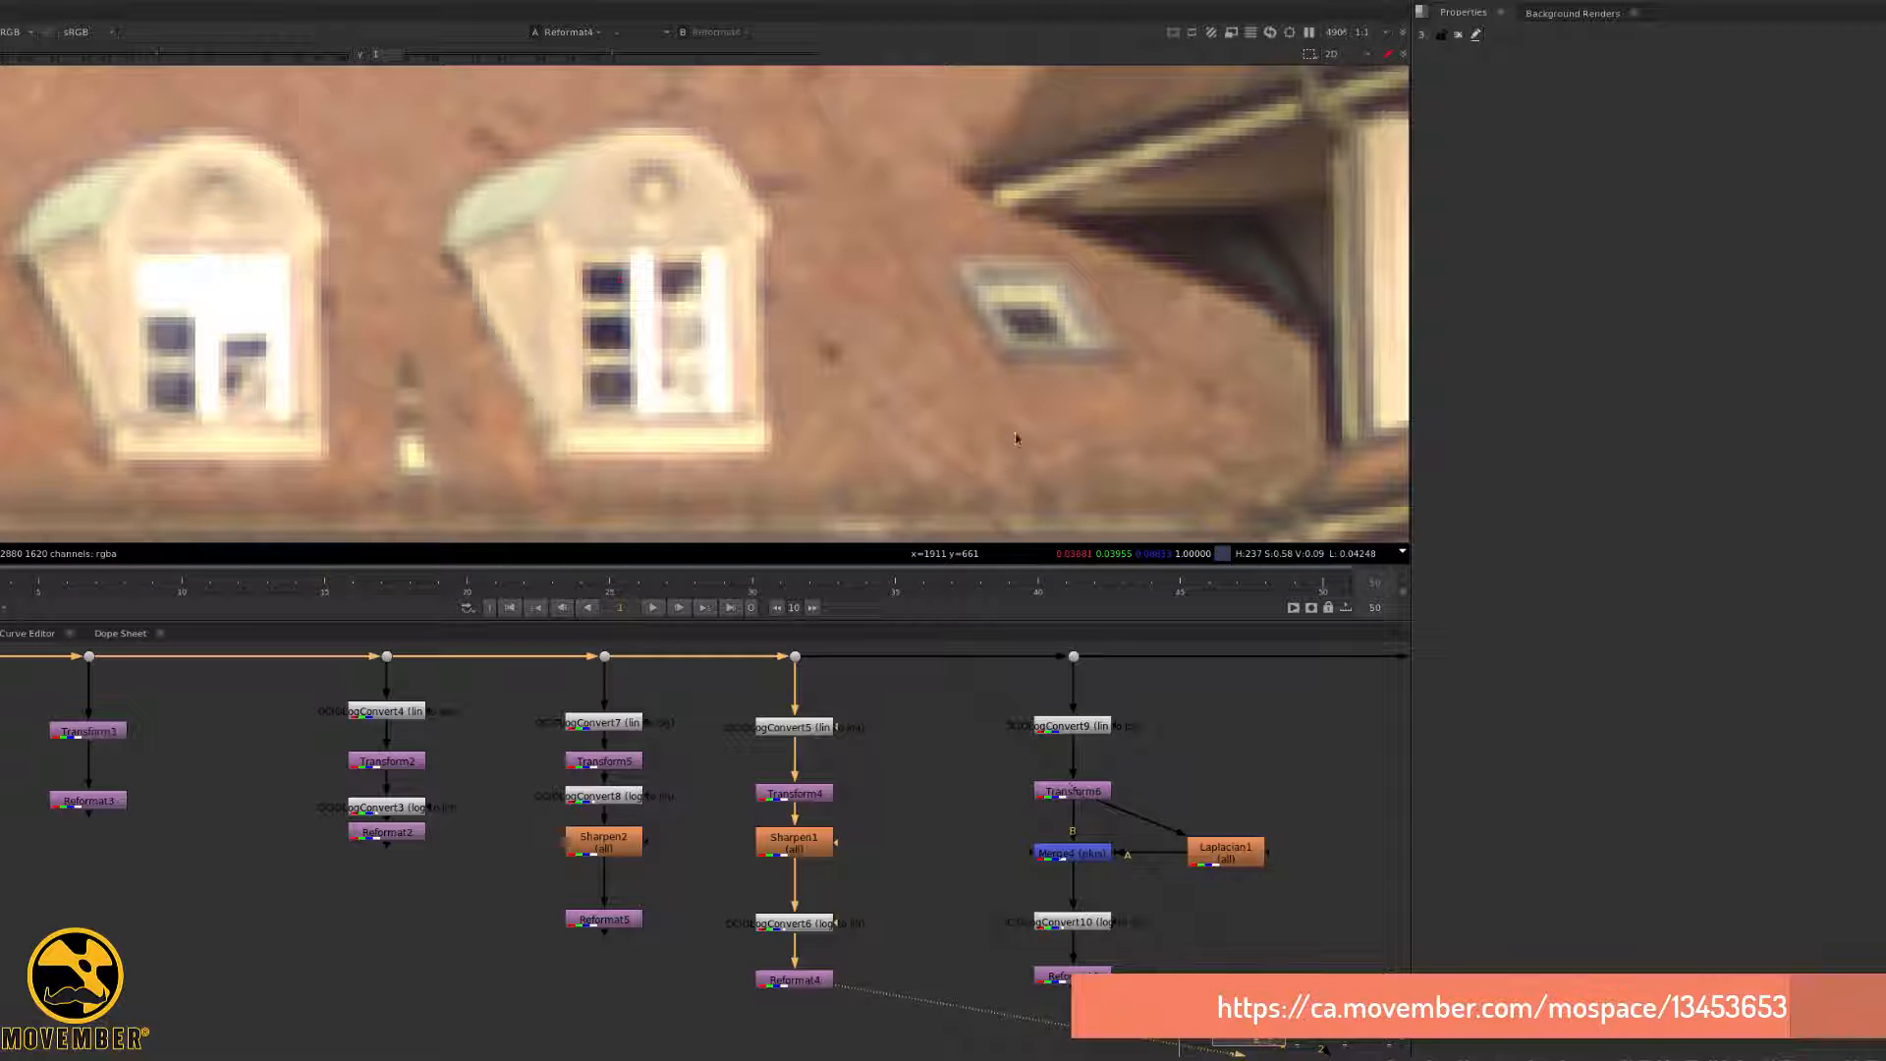
{"action": "key", "text": "2"}
{"action": "key", "text": "1"}
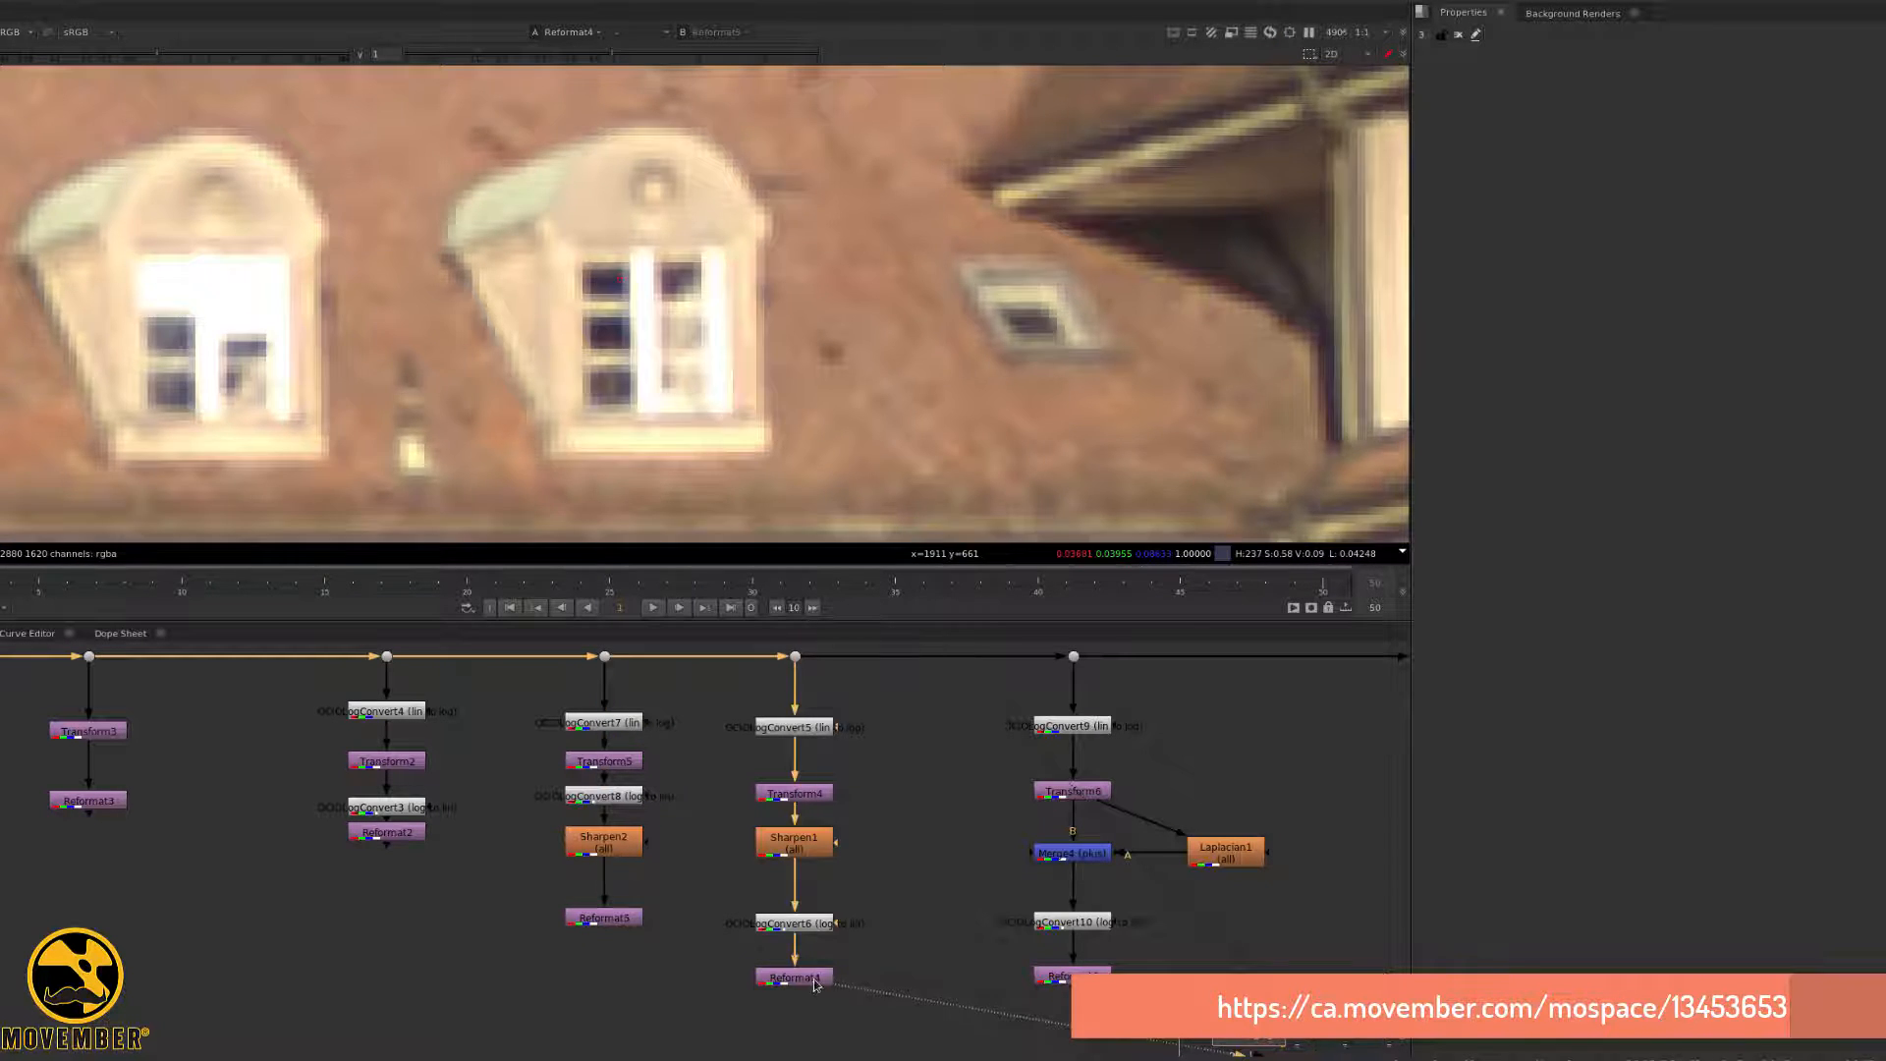
{"action": "key", "text": "2"}
{"action": "key", "text": "2"}
{"action": "key", "text": "1"}
{"action": "key", "text": "2"}
{"action": "key", "text": "1"}
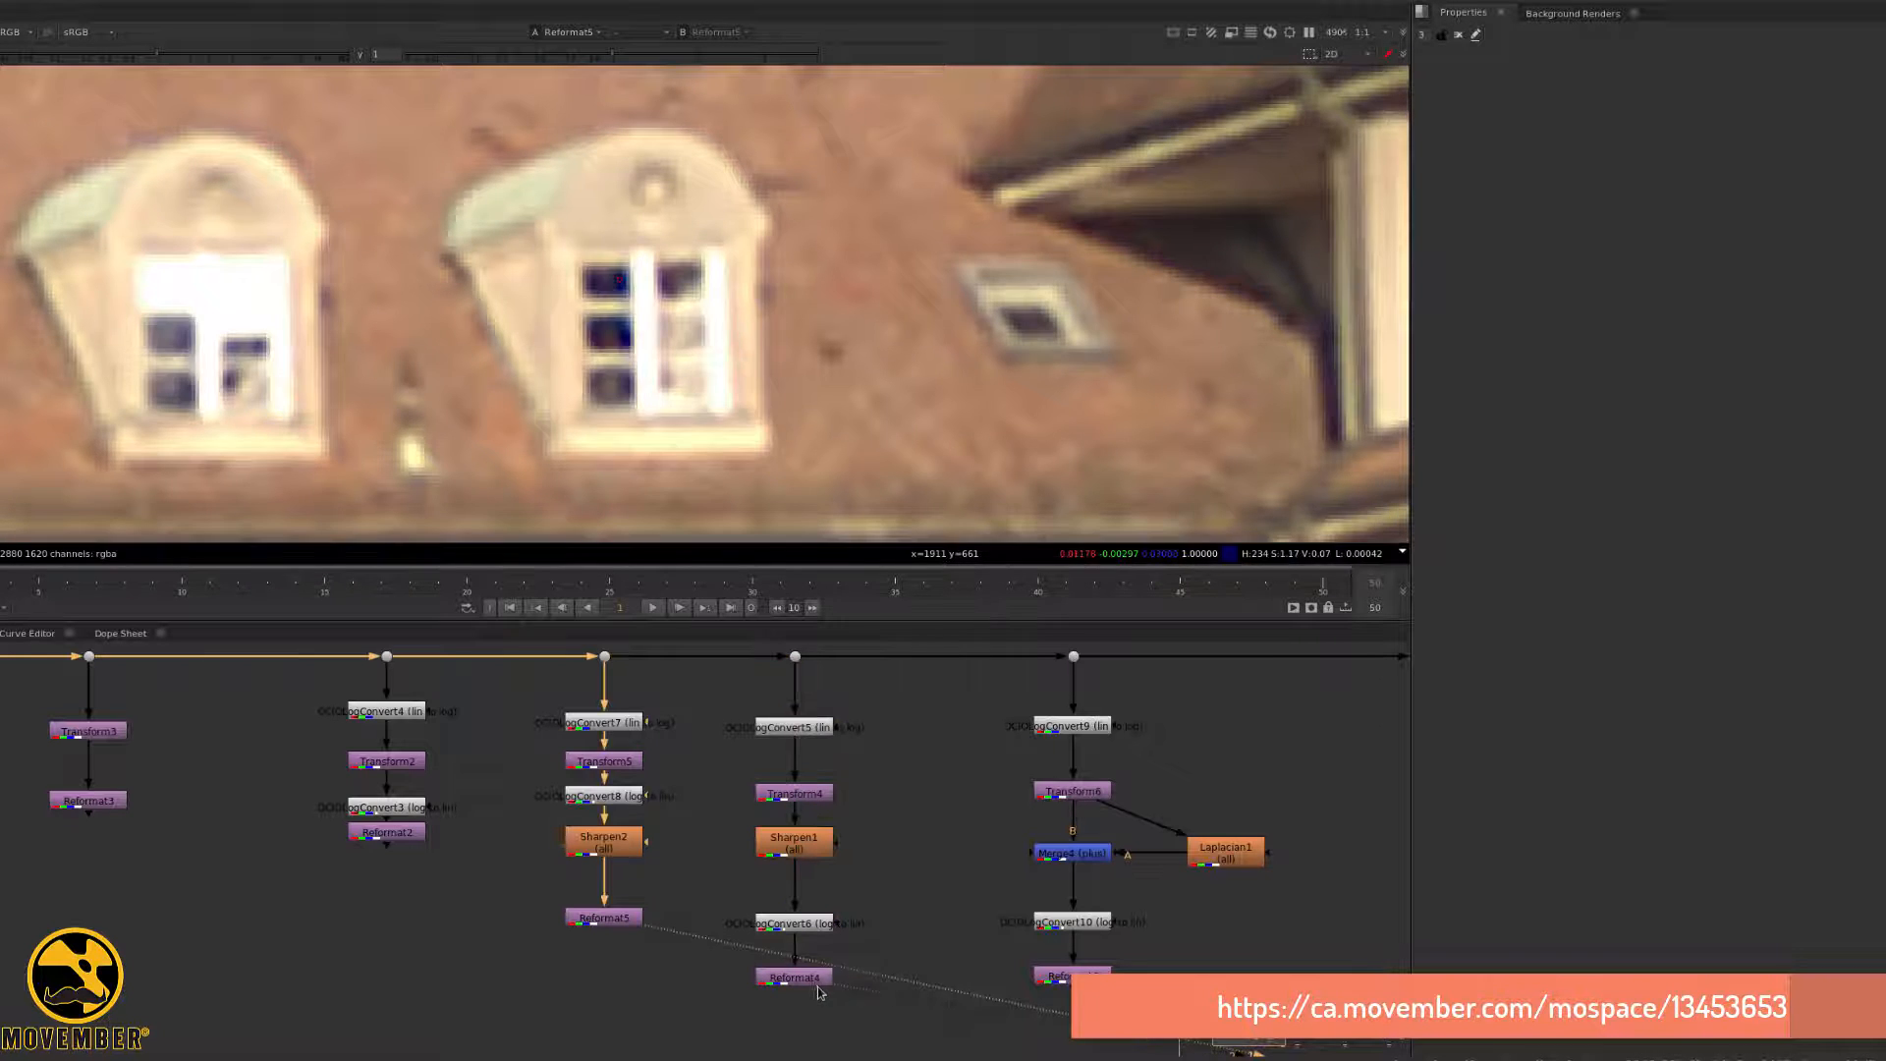
{"action": "key", "text": "2"}
{"action": "key", "text": "1"}
{"action": "key", "text": "2"}
{"action": "key", "text": "1"}
{"action": "key", "text": "2"}
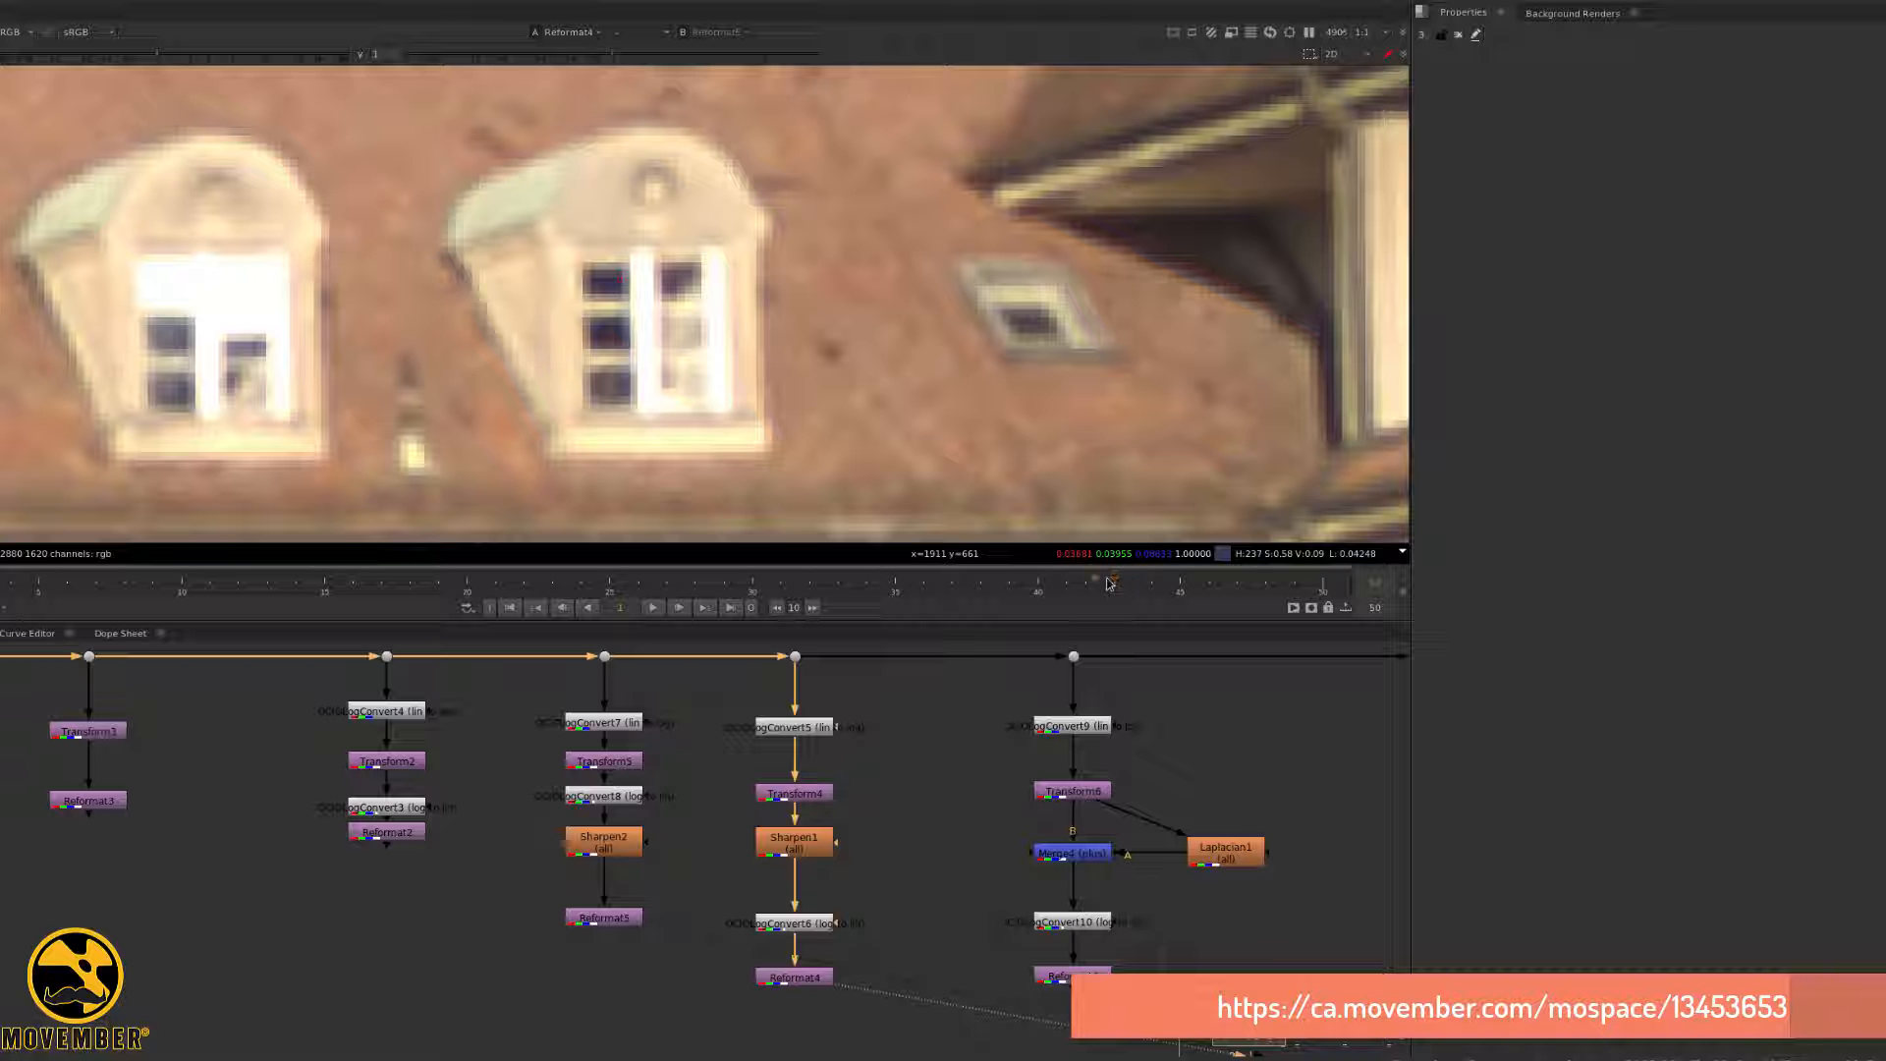
- View the Laplacian1 output and examine the extracted edges across the building and around the tower
{"action": "scroll", "coordinate": [857, 342], "scroll_direction": "down", "scroll_amount": 8}
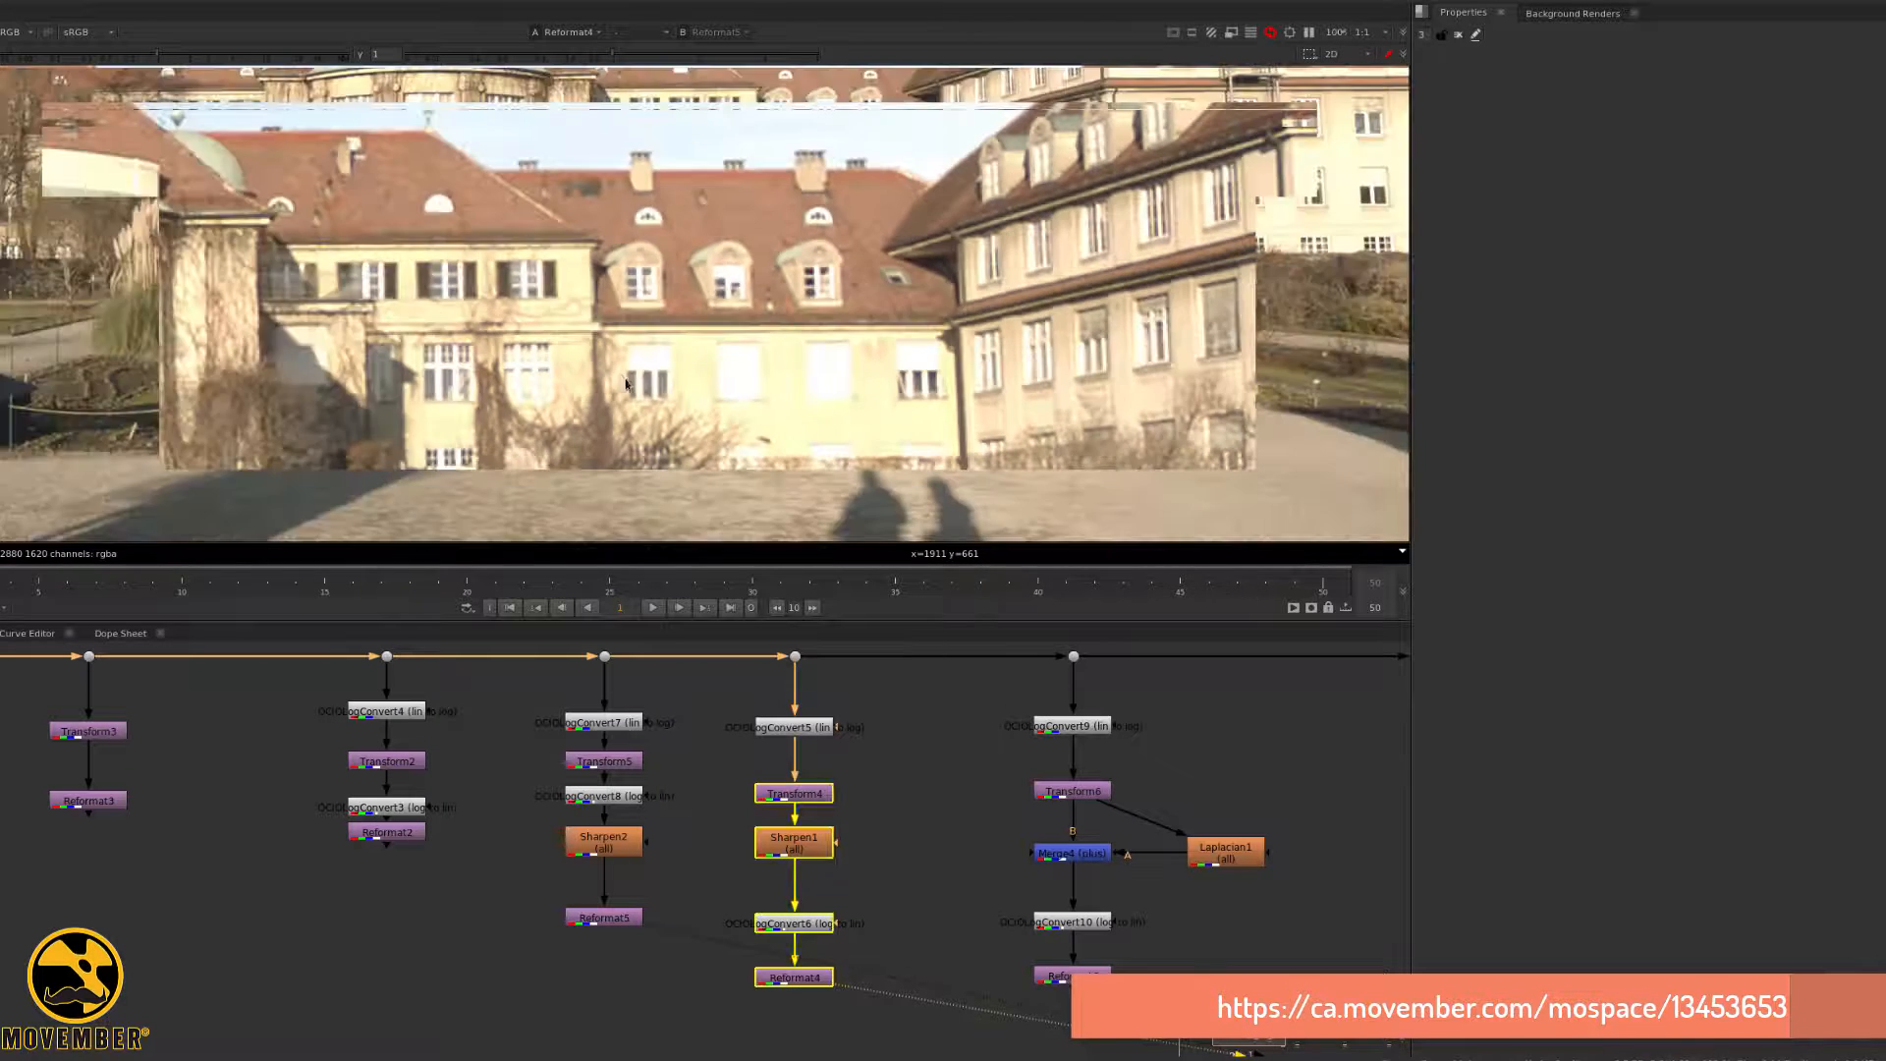
{"action": "middle_click_drag", "start_coordinate": [644, 411], "coordinate": [630, 409], "text": "alt"}
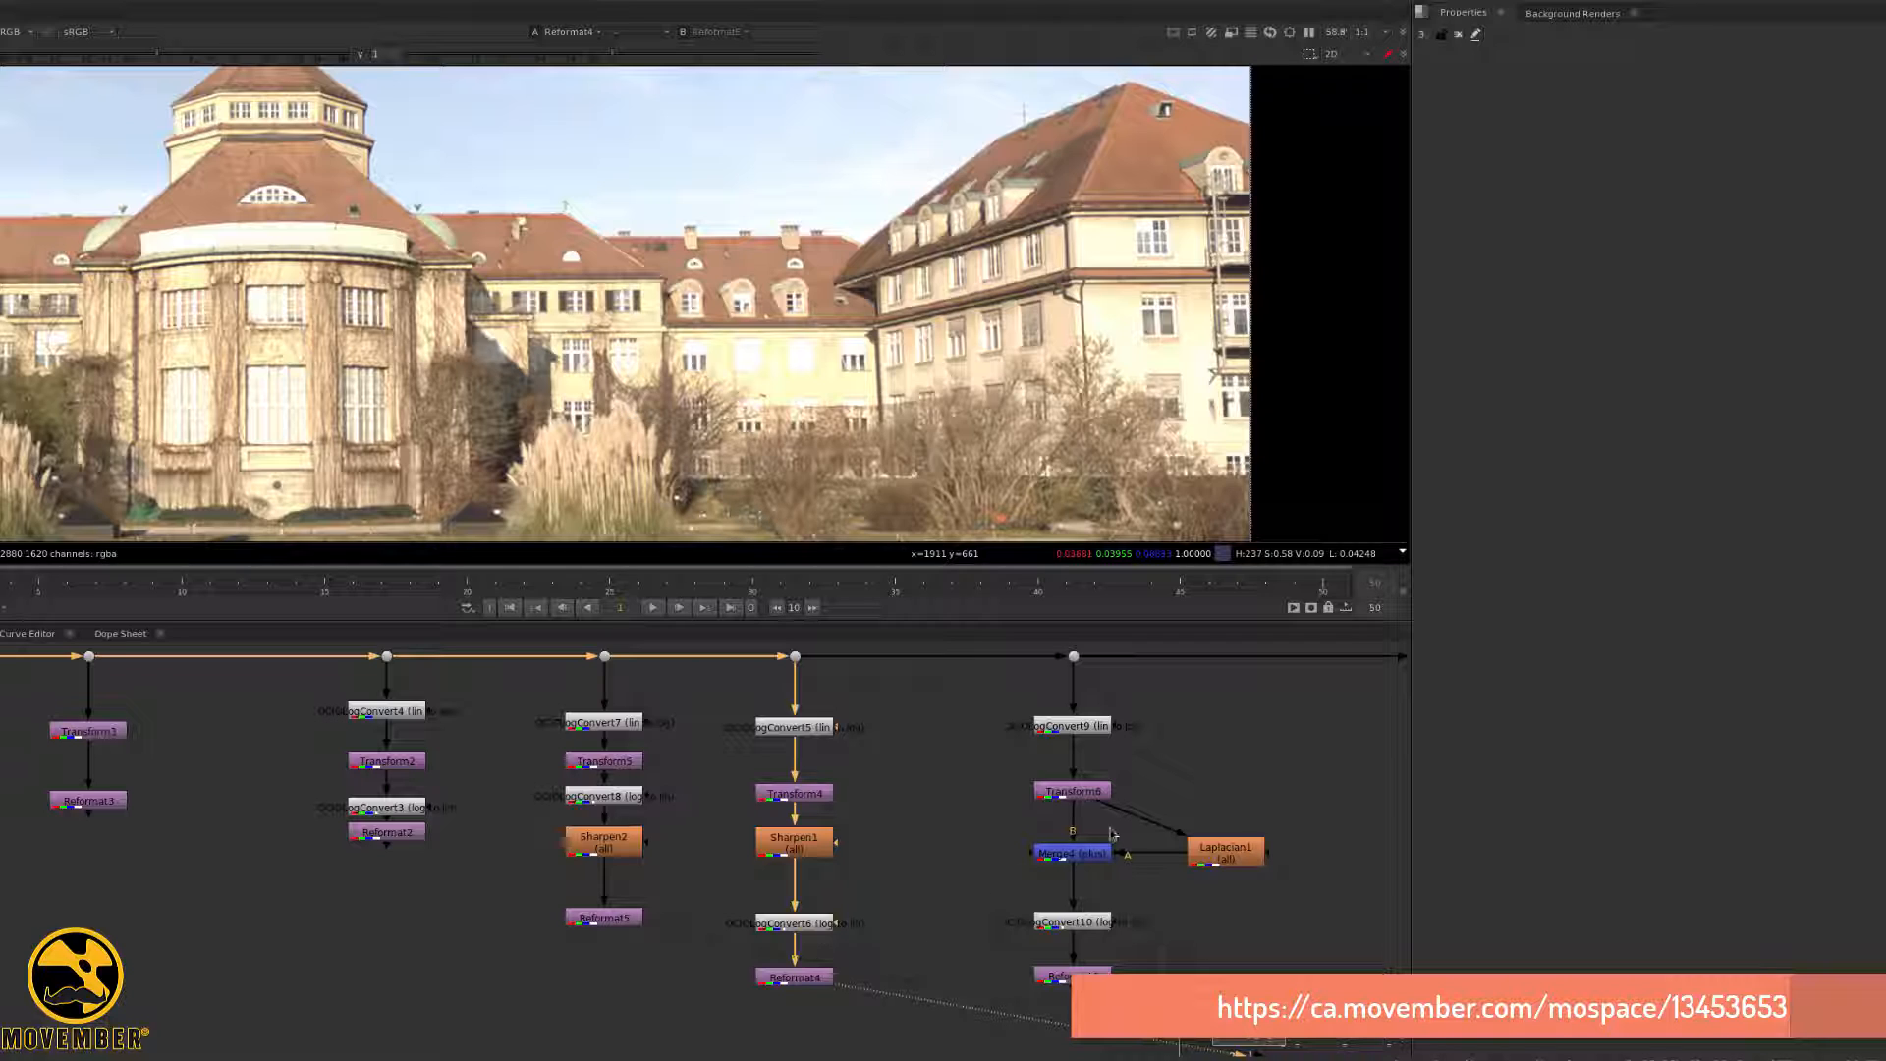
{"action": "left_click", "coordinate": [1225, 851]}
{"action": "key", "text": "1"}
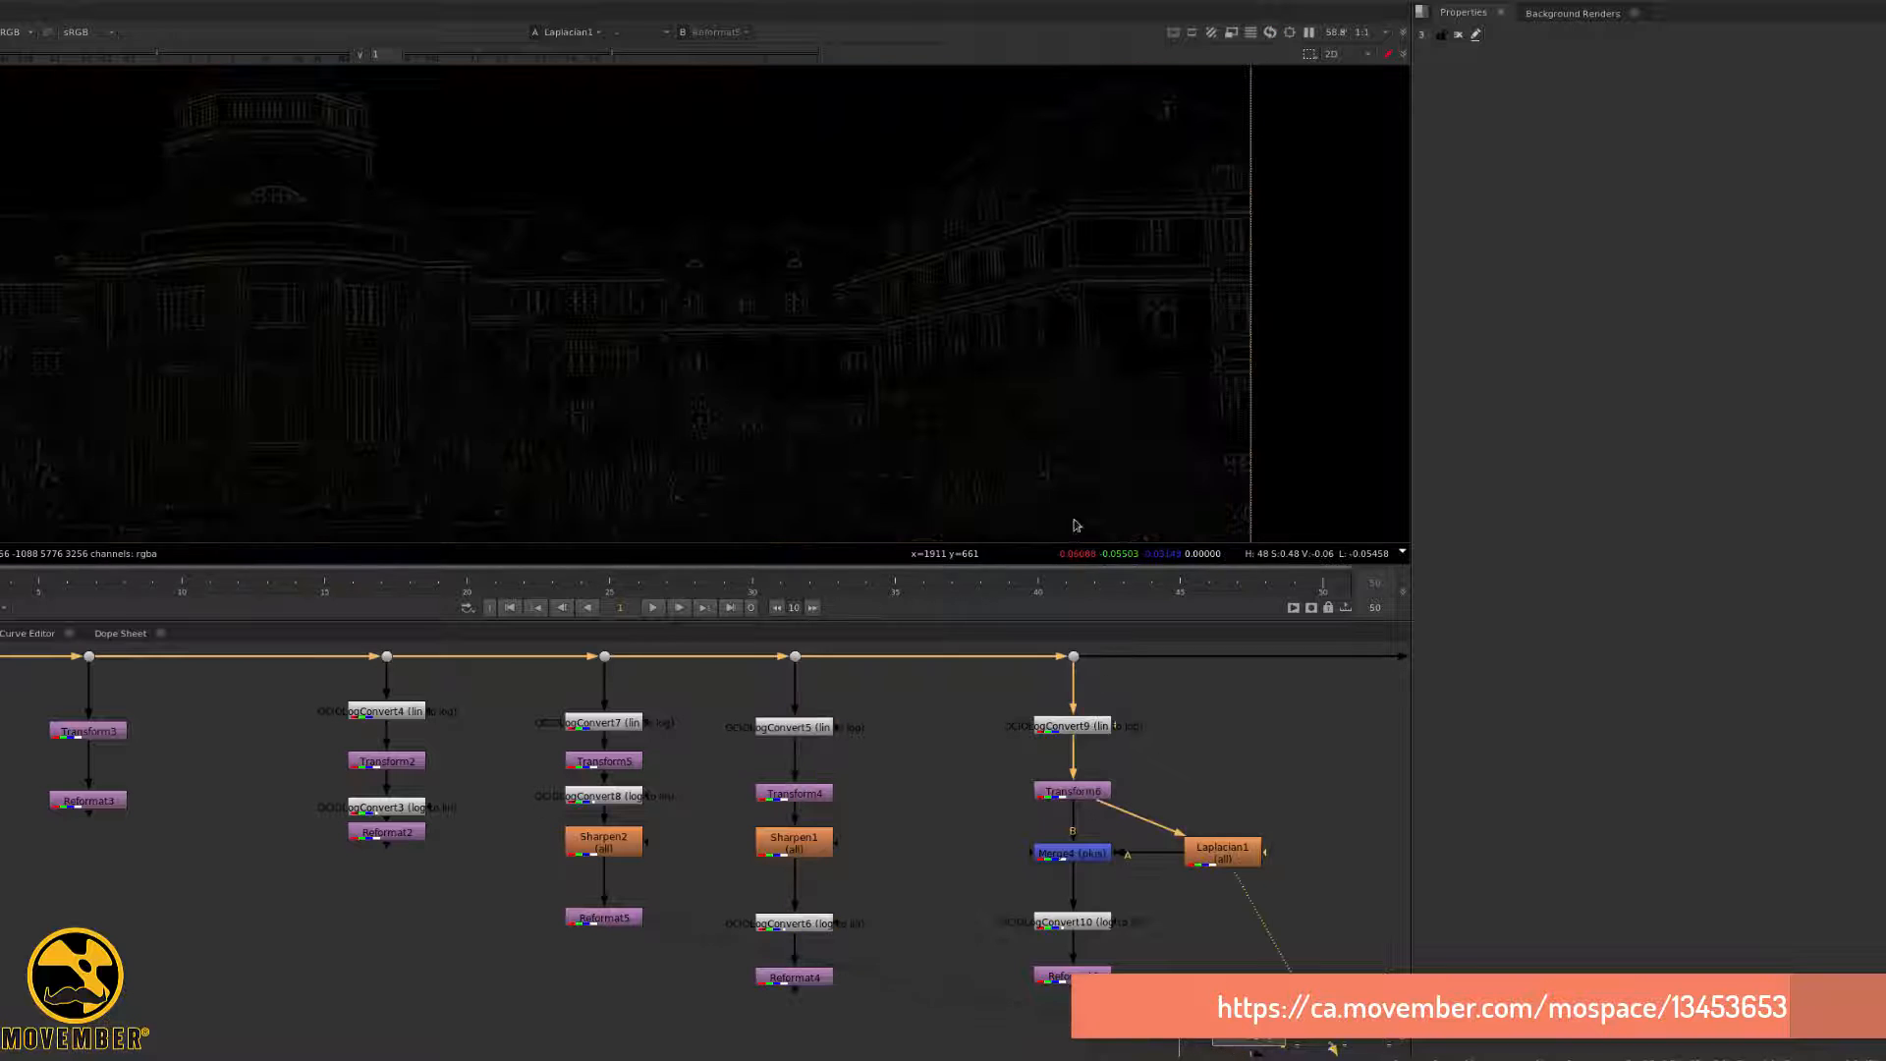
{"action": "scroll", "coordinate": [673, 302], "scroll_direction": "up", "scroll_amount": 5}
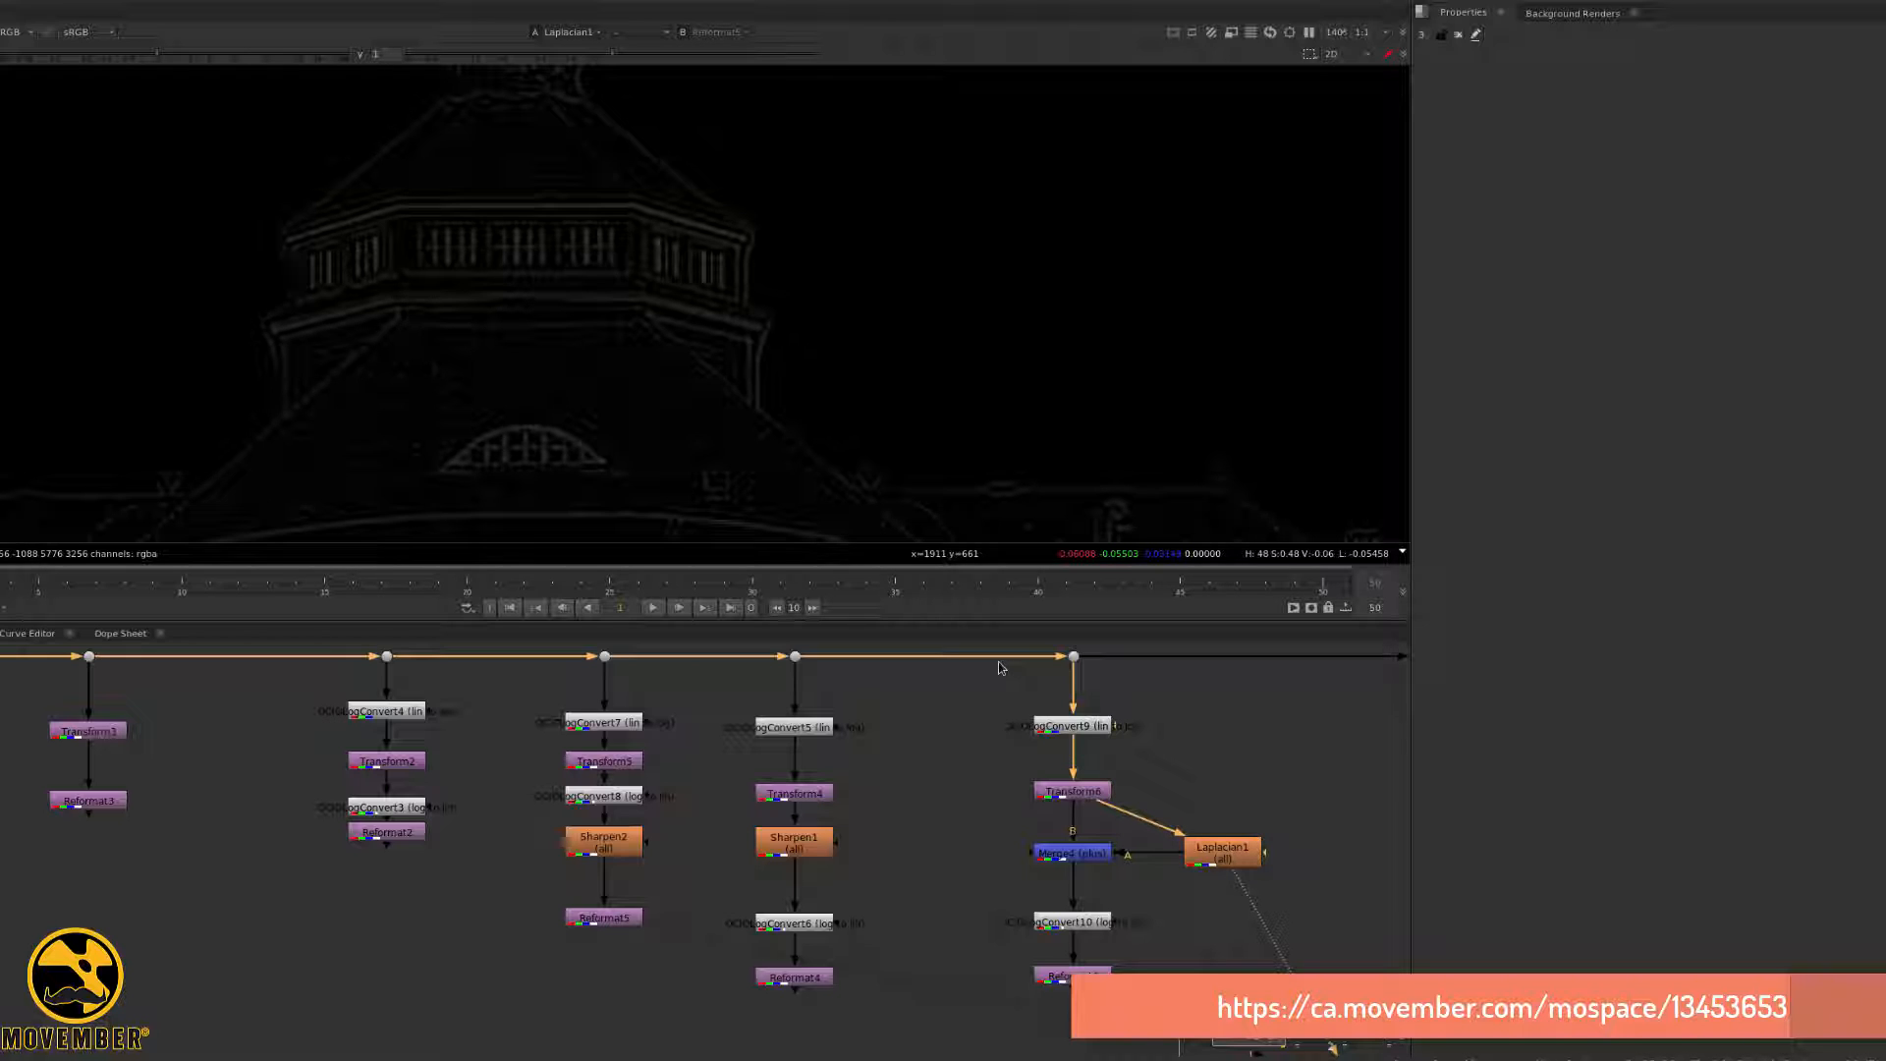
{"action": "left_click_drag", "start_coordinate": [1247, 854], "coordinate": [1243, 854]}
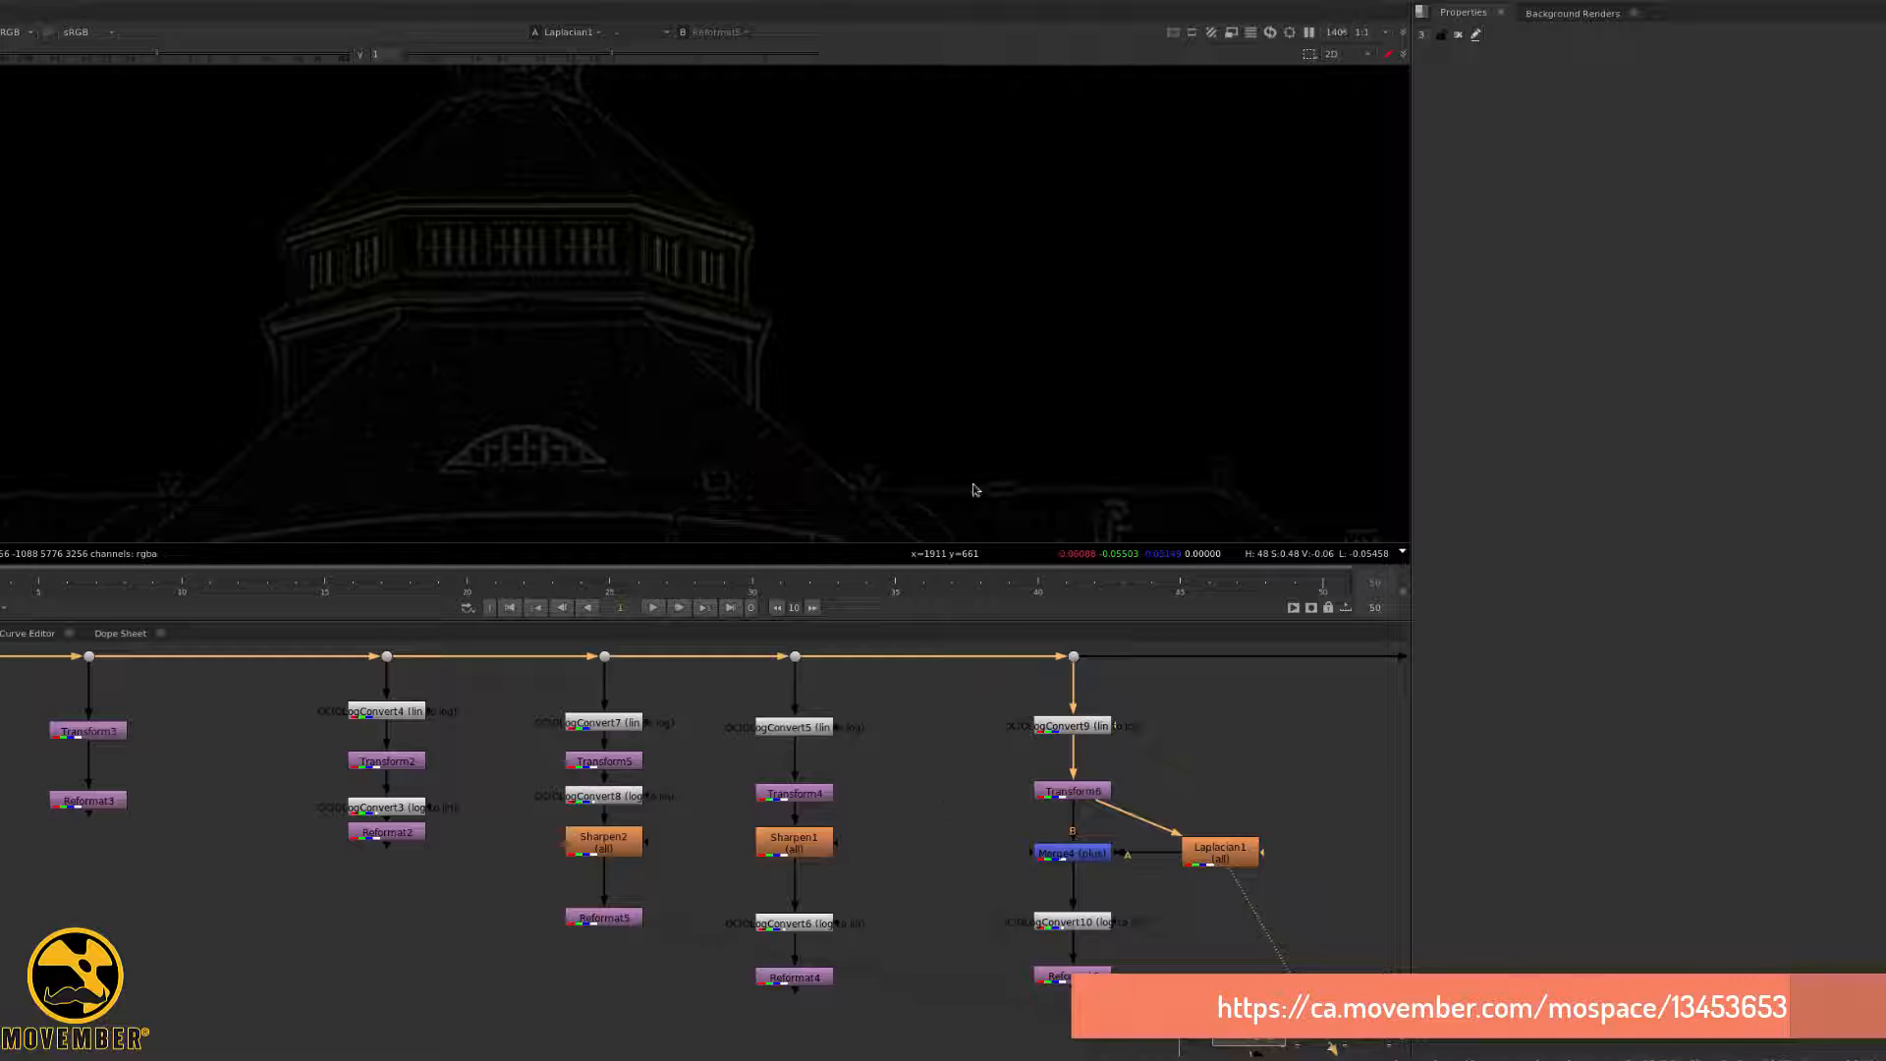
{"action": "scroll", "coordinate": [693, 345], "scroll_direction": "up", "scroll_amount": 2}
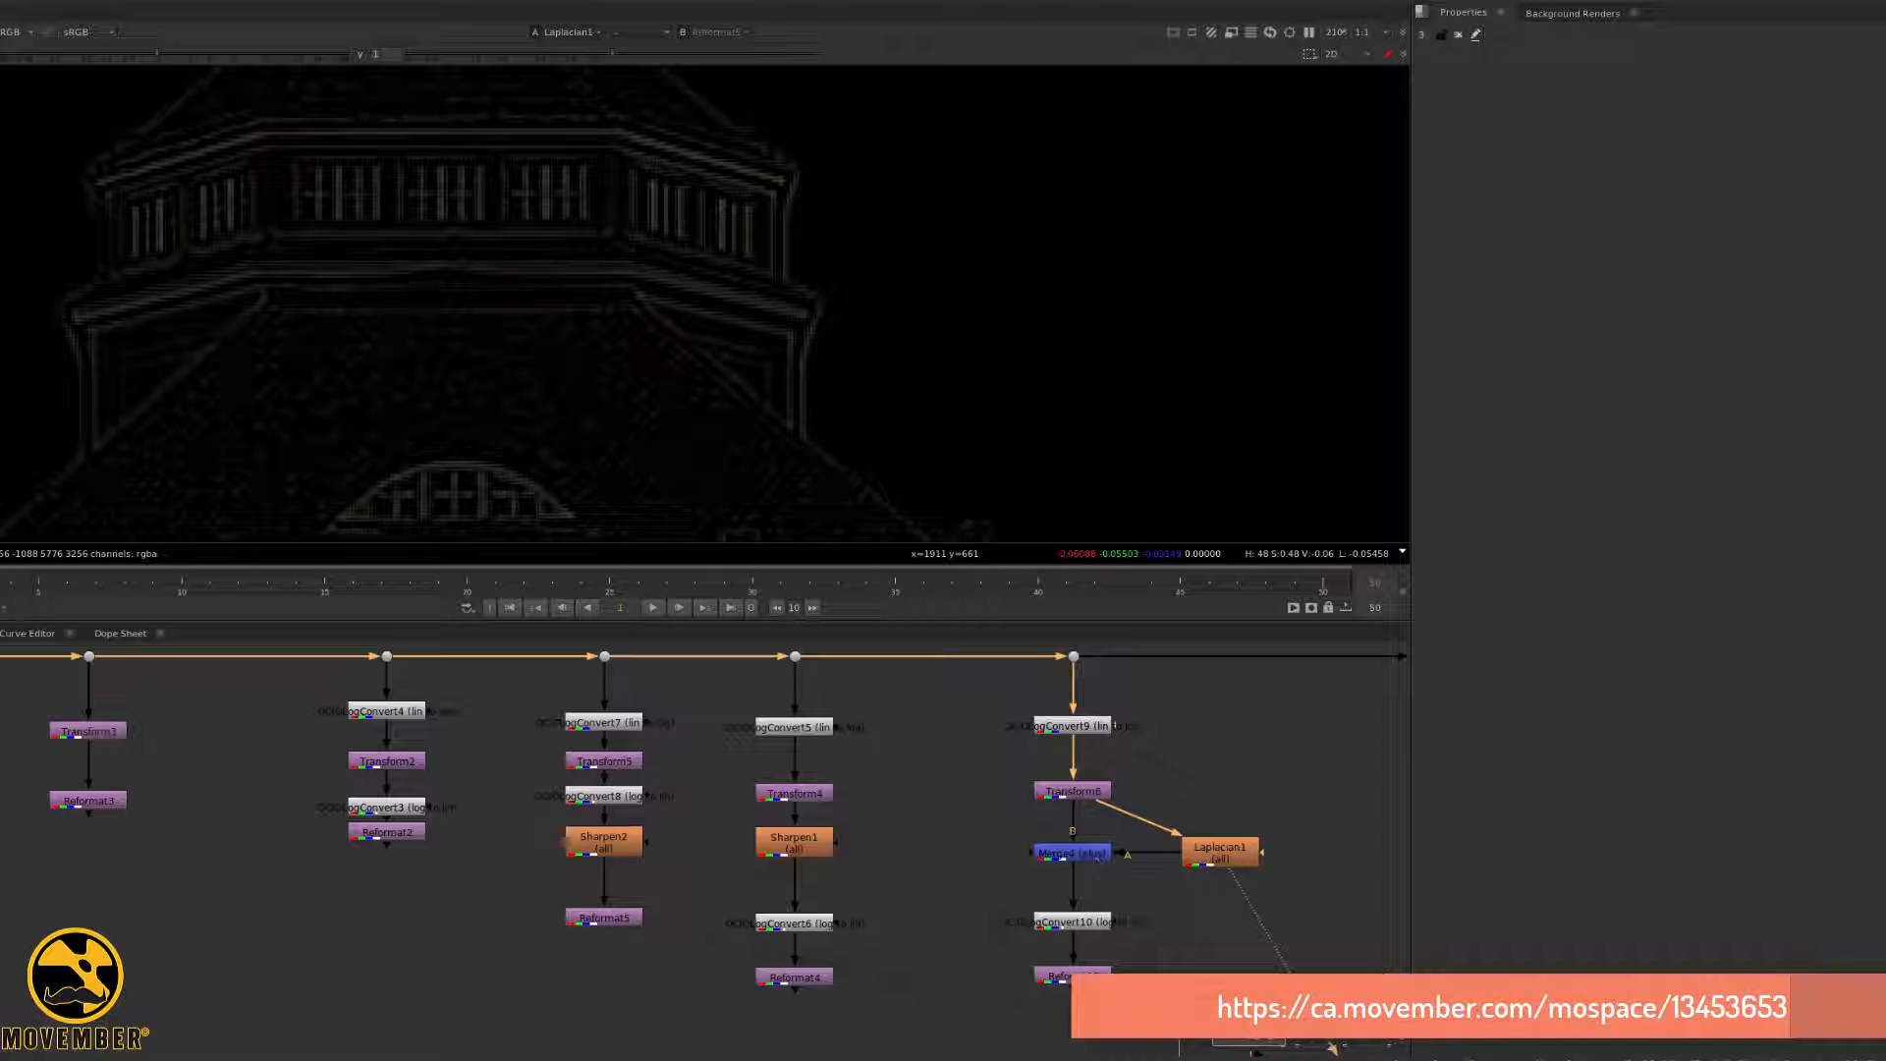
- Compare the Reformat6 output of the Laplacian branch with Reformat4 at the tower, facade and dormer windows
{"action": "left_click", "coordinate": [1082, 977]}
{"action": "key", "text": "1"}
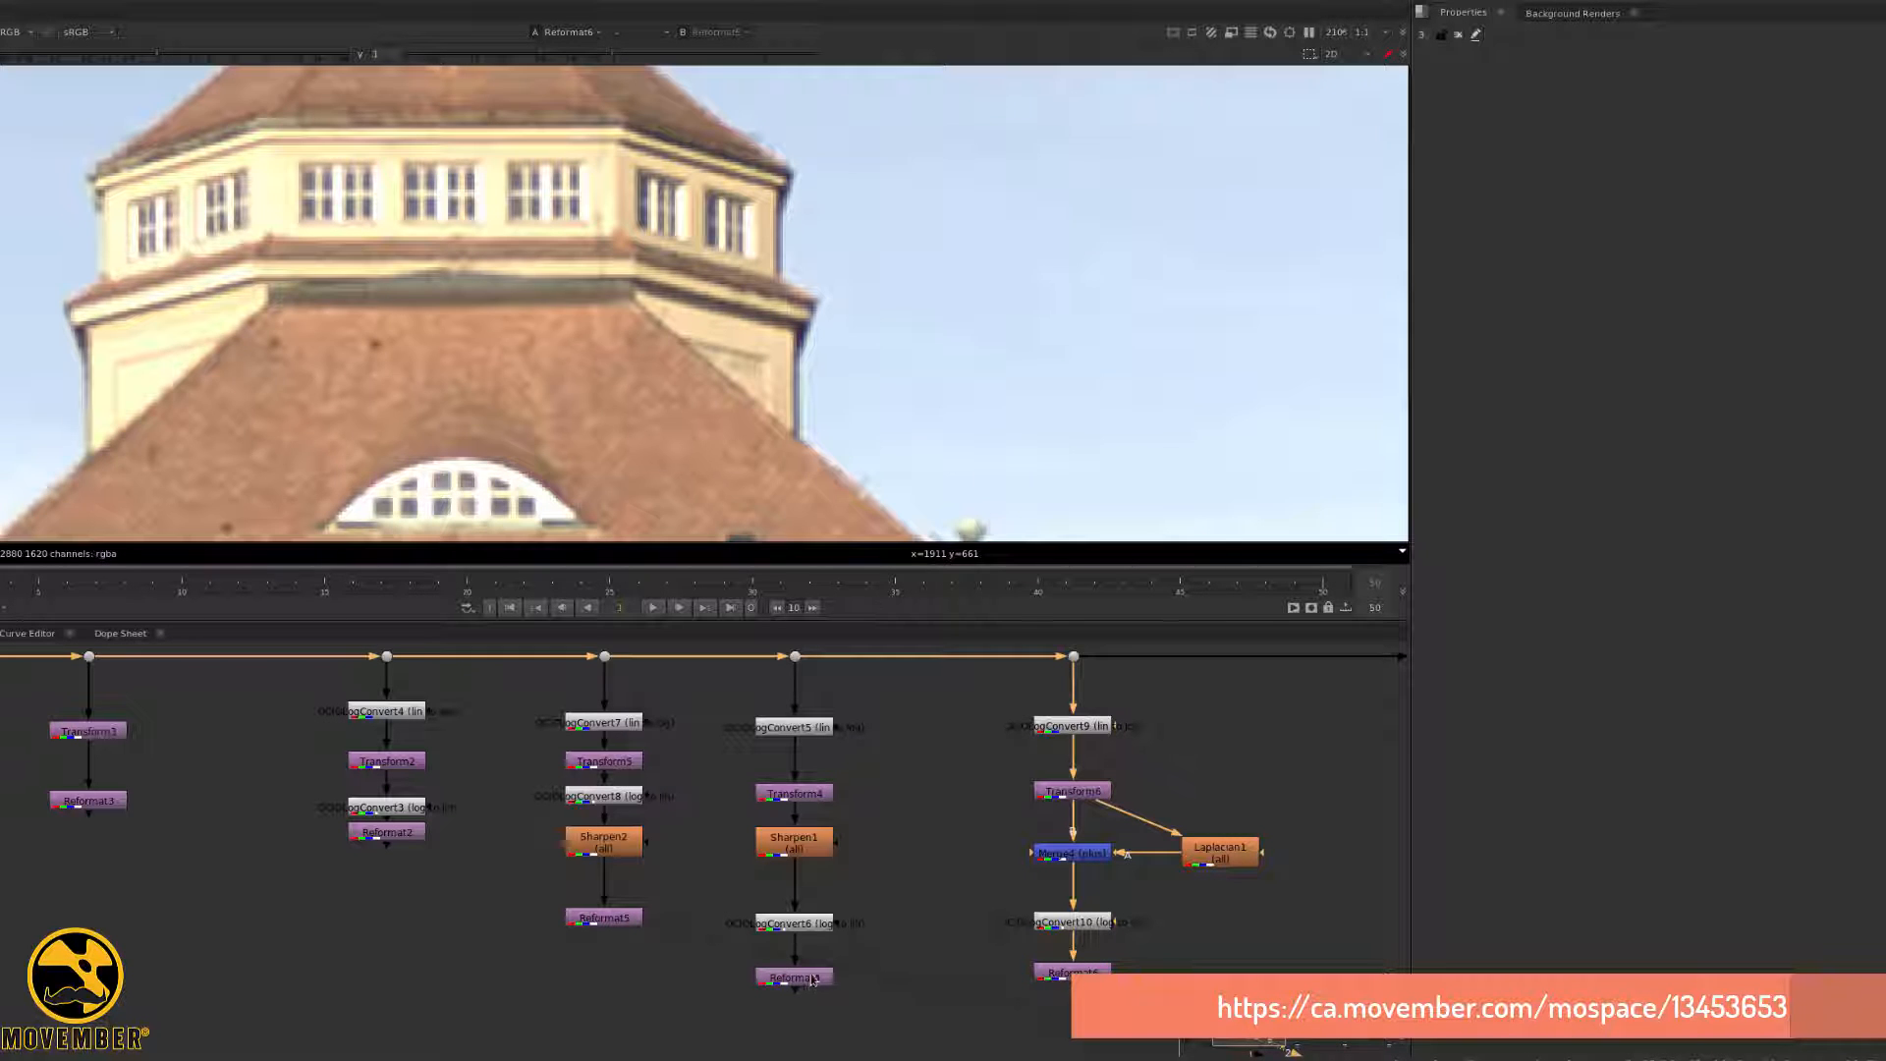
{"action": "left_click", "coordinate": [808, 980]}
{"action": "key", "text": "1"}
{"action": "key", "text": "2"}
{"action": "middle_click_drag", "start_coordinate": [855, 521], "coordinate": [825, 209]}
{"action": "middle_click_drag", "start_coordinate": [258, 524], "coordinate": [194, 210]}
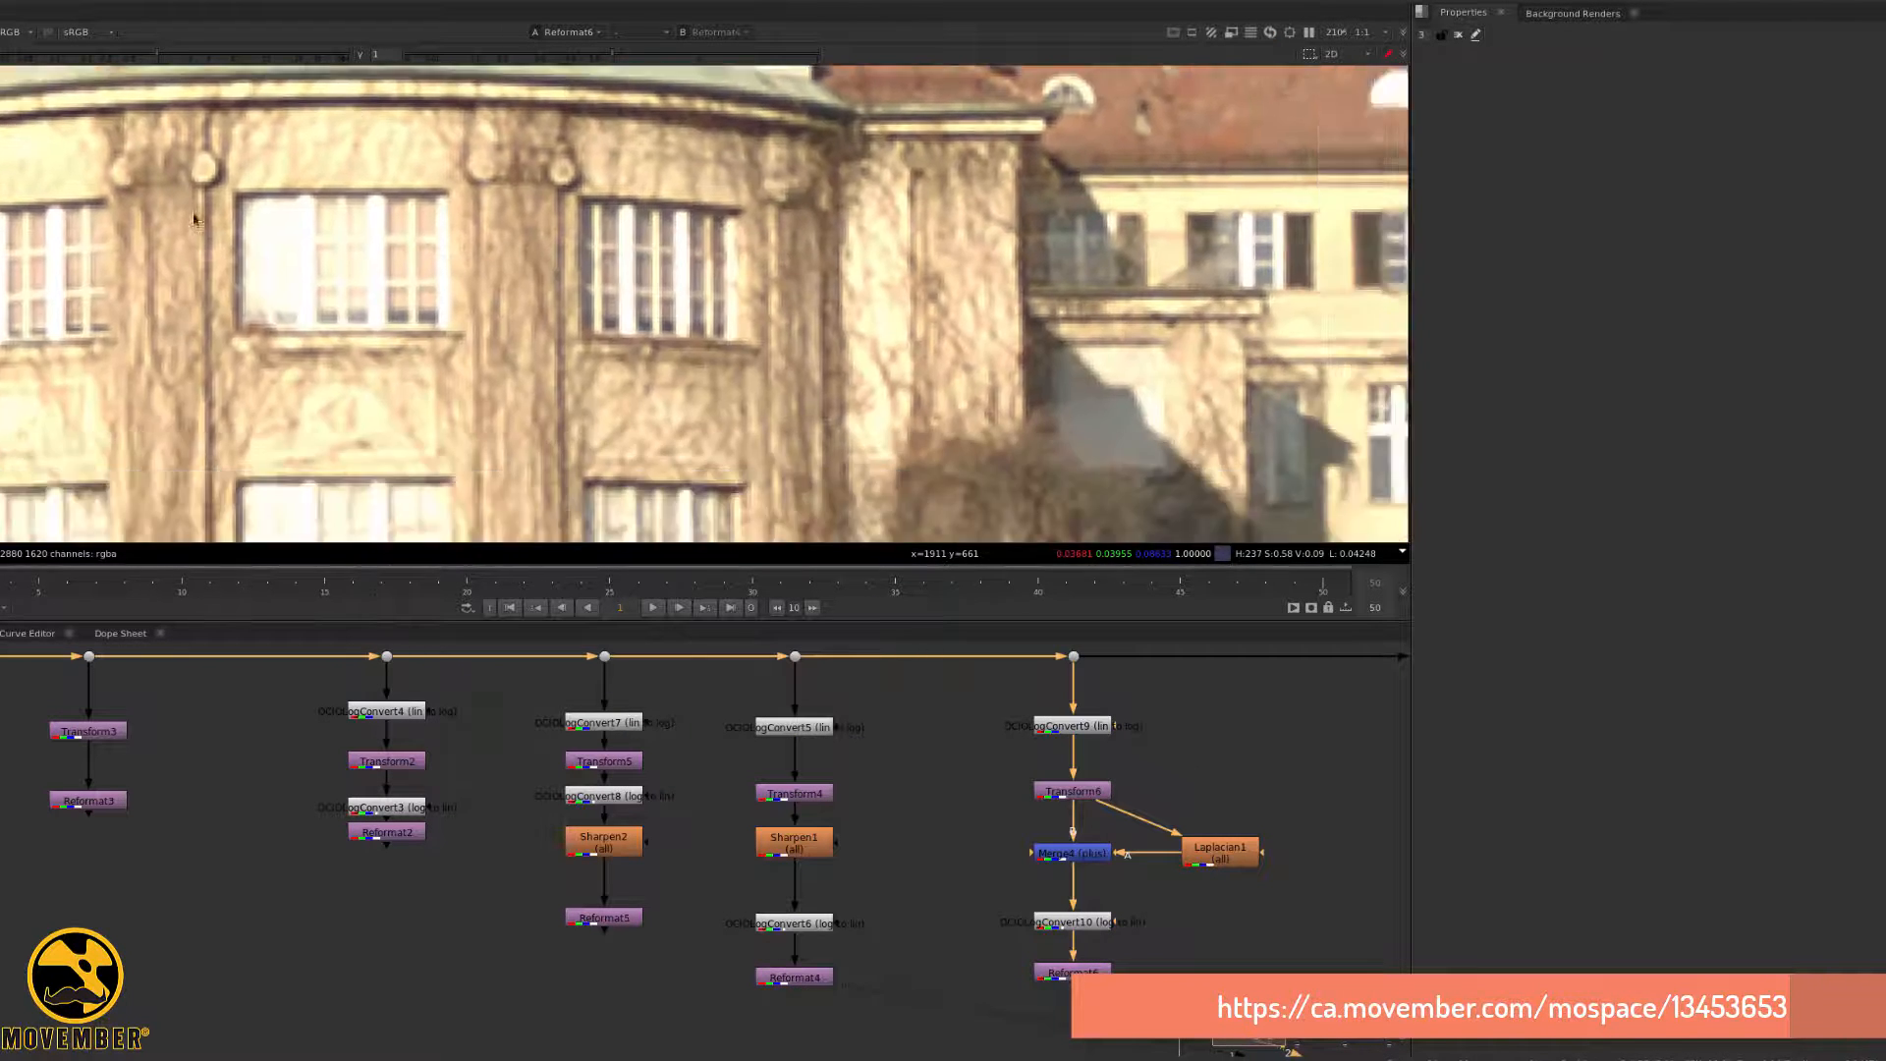
{"action": "middle_click_drag", "start_coordinate": [966, 525], "coordinate": [402, 446]}
{"action": "scroll", "coordinate": [402, 446], "scroll_direction": "down", "scroll_amount": 3}
{"action": "scroll", "coordinate": [934, 299], "scroll_direction": "up", "scroll_amount": 9}
{"action": "key", "text": "1"}
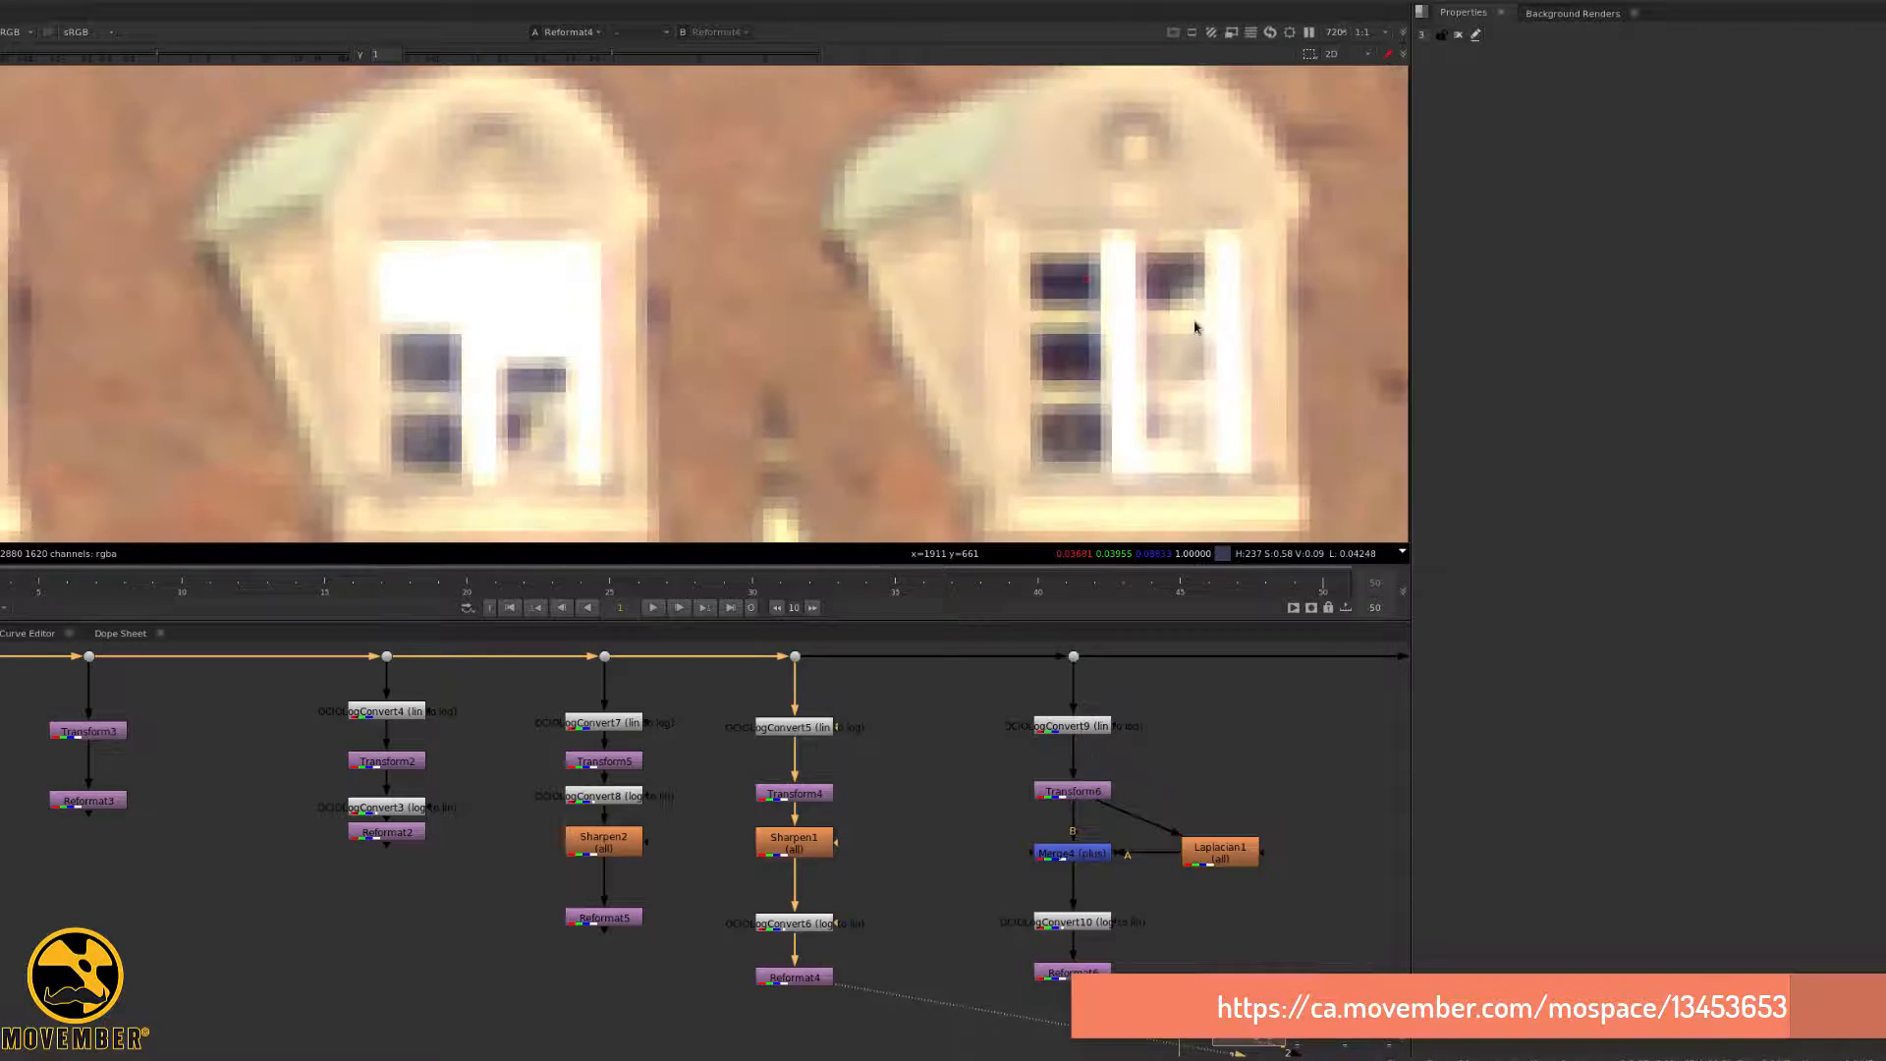
{"action": "key", "text": "2"}
- Inspect the Blur1 and Merge6 (minus) outputs of the OCIOLogConvert11 branch at the dormer windows
{"action": "middle_click_drag", "start_coordinate": [1273, 808], "coordinate": [1050, 746]}
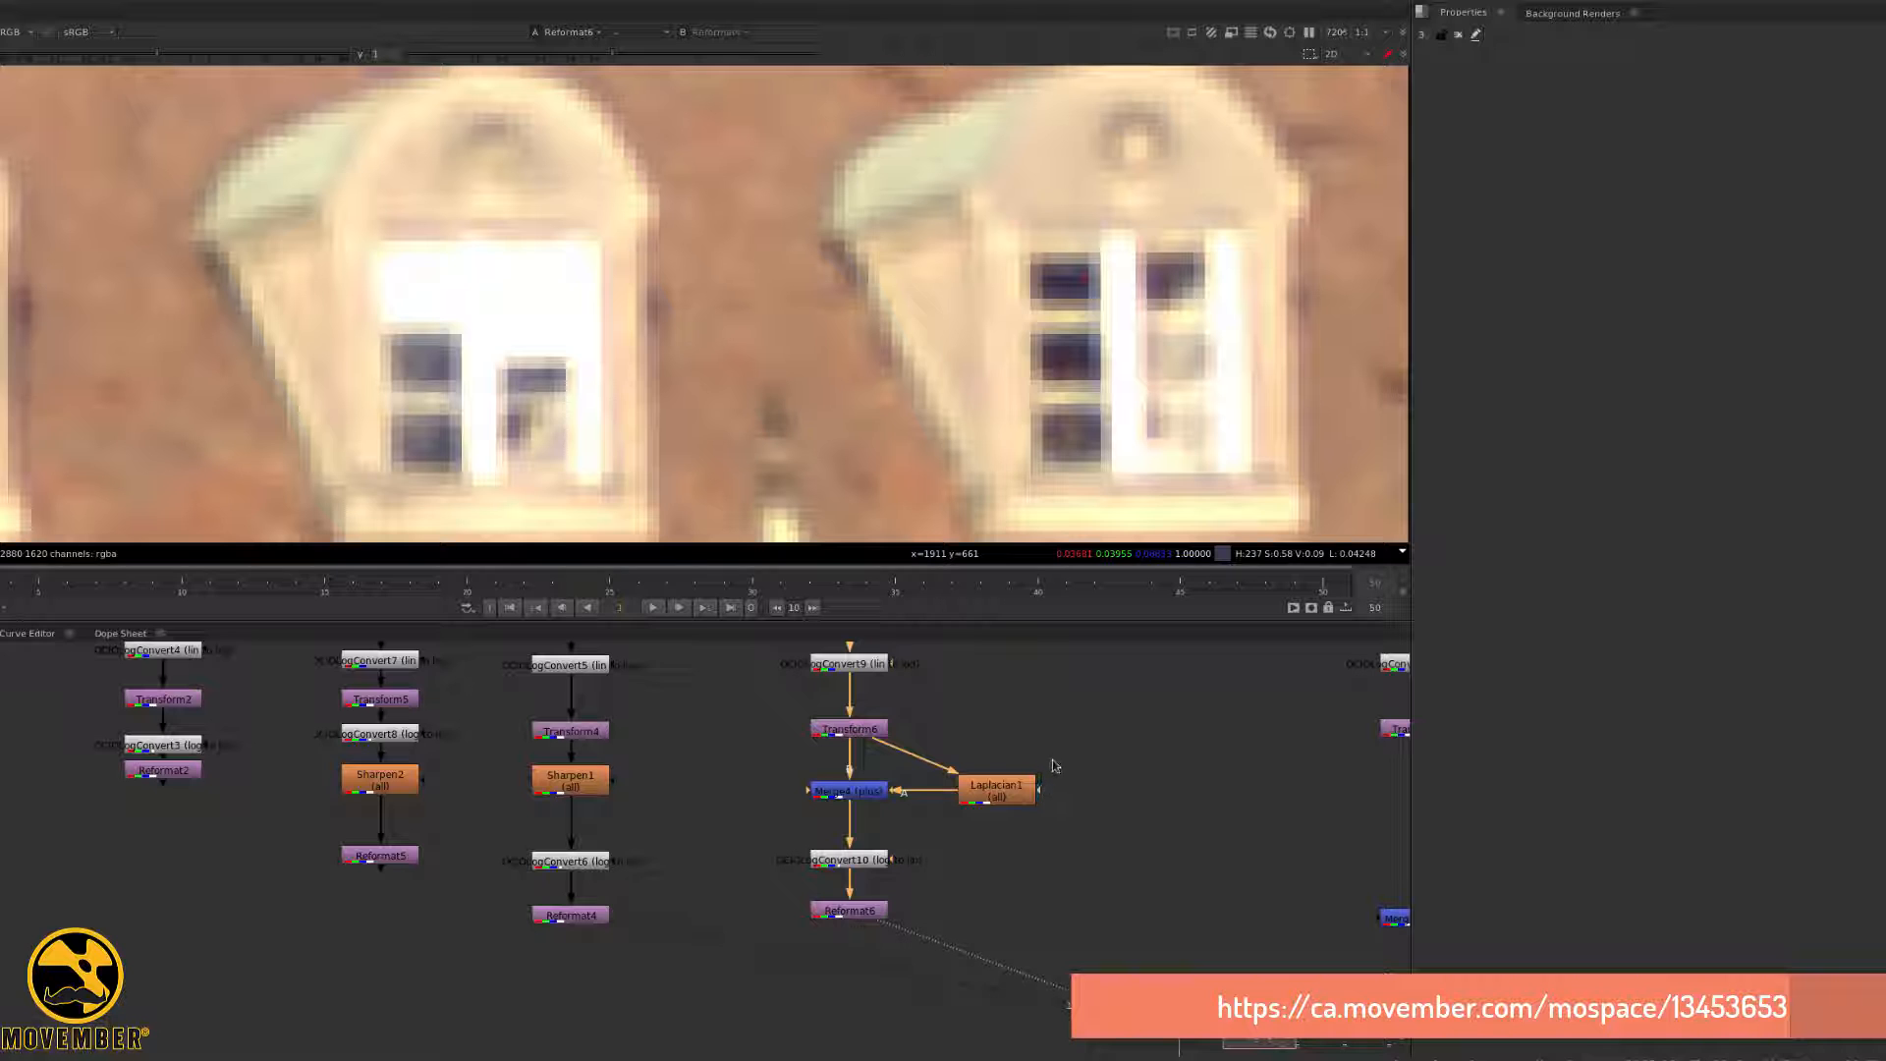
{"action": "scroll", "coordinate": [1118, 745], "scroll_direction": "down", "scroll_amount": 2}
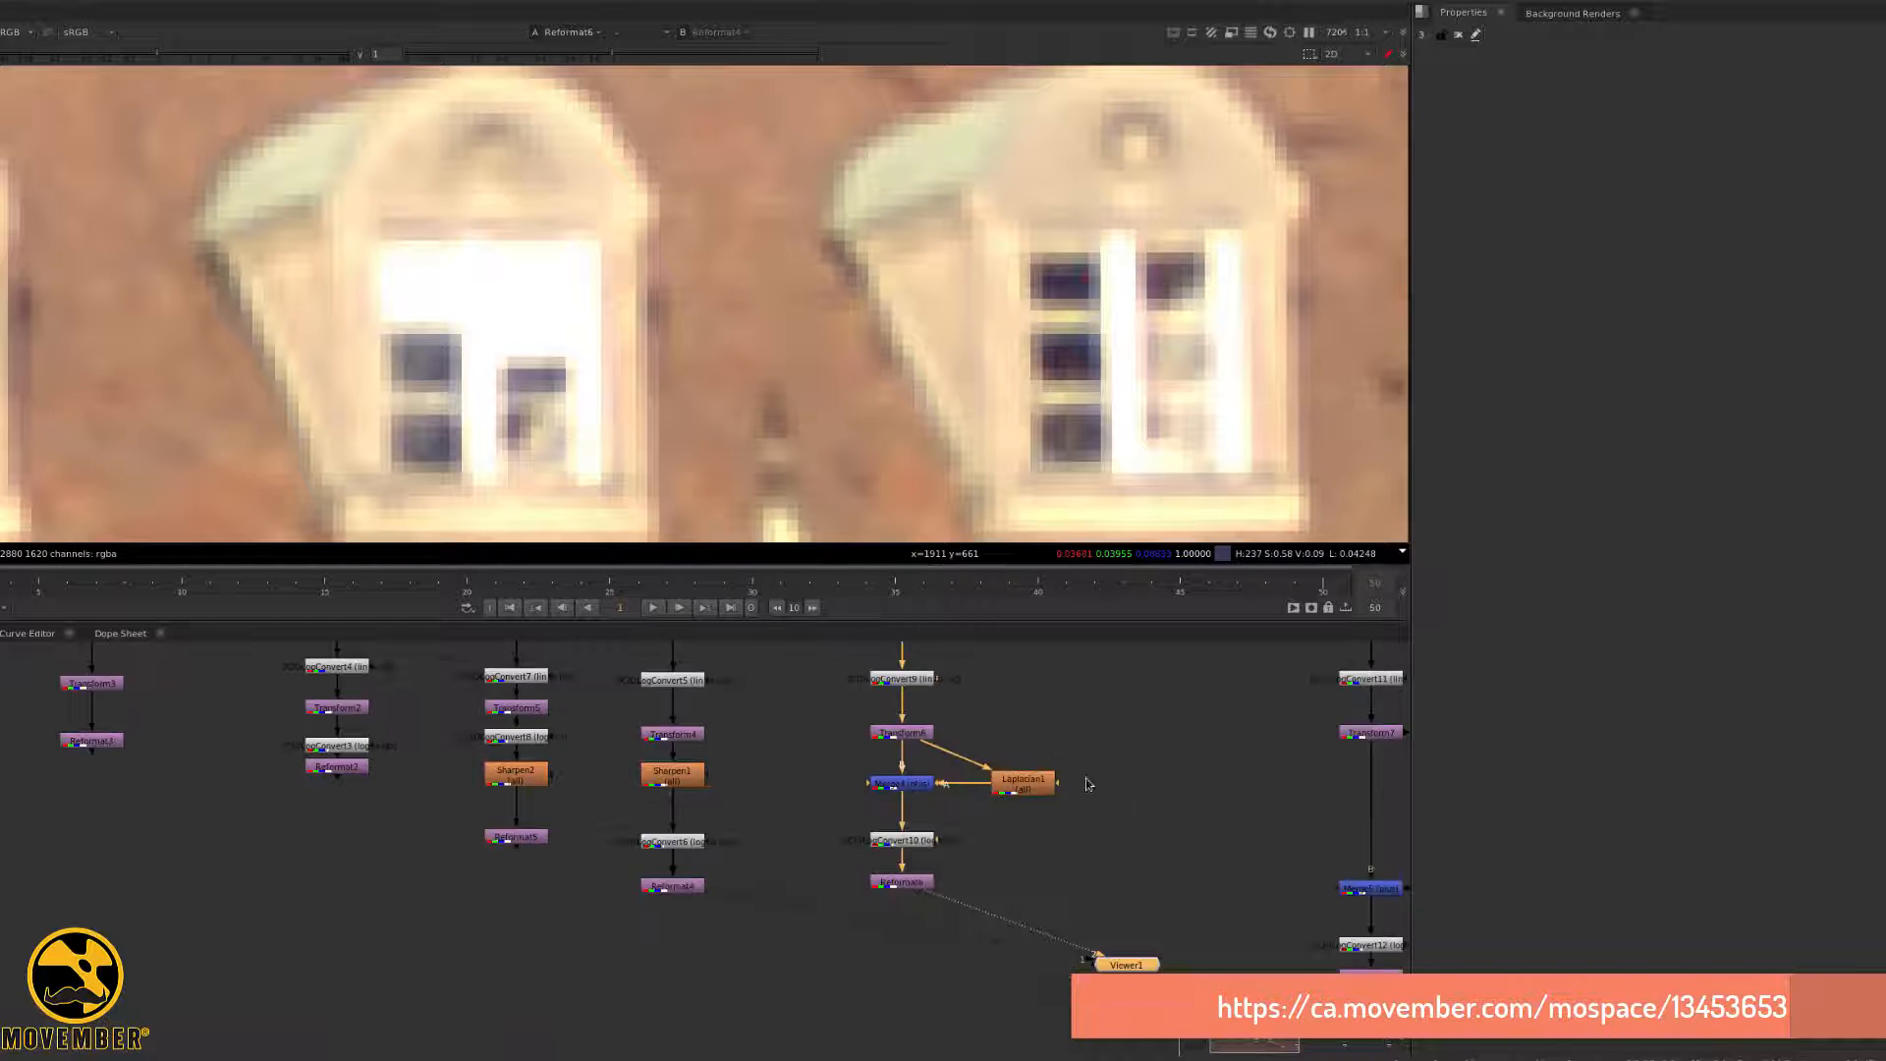
{"action": "middle_click_drag", "start_coordinate": [1053, 704], "coordinate": [833, 758]}
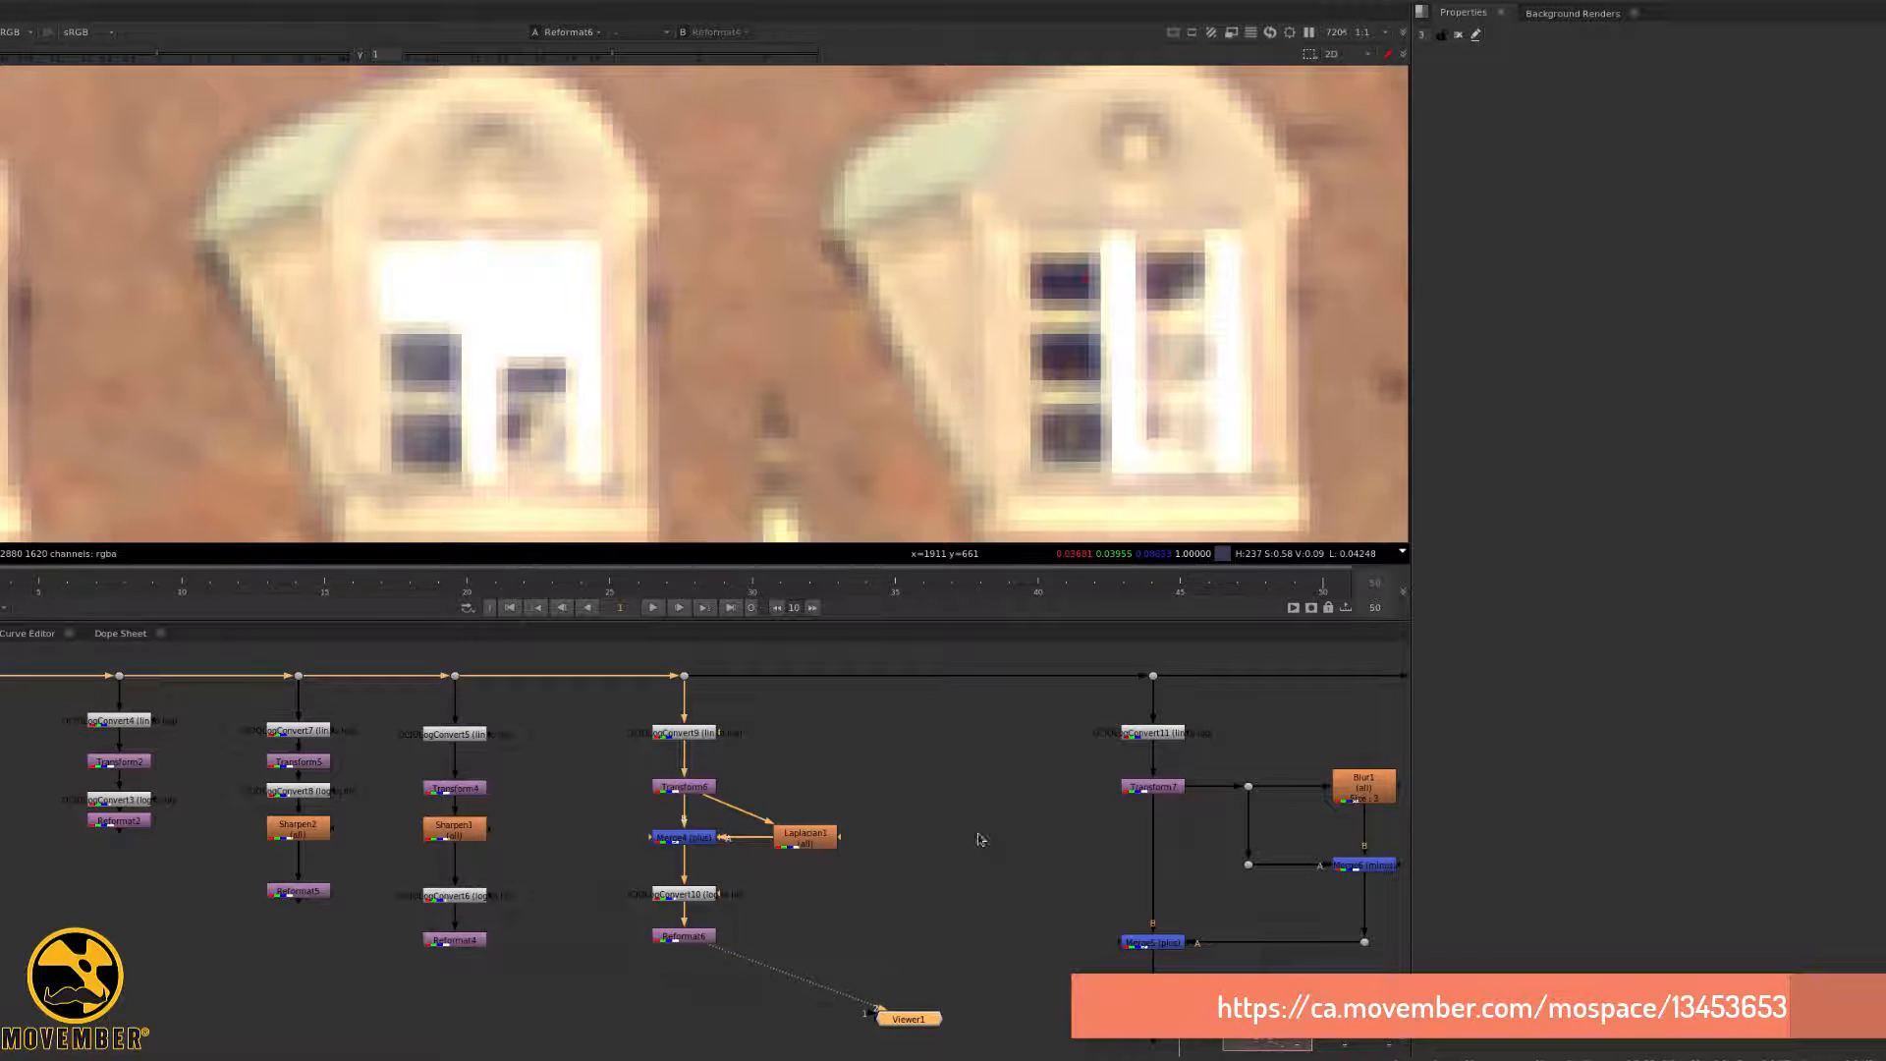
{"action": "middle_click_drag", "start_coordinate": [1235, 790], "coordinate": [821, 783]}
{"action": "scroll", "coordinate": [992, 768], "scroll_direction": "up", "scroll_amount": 3}
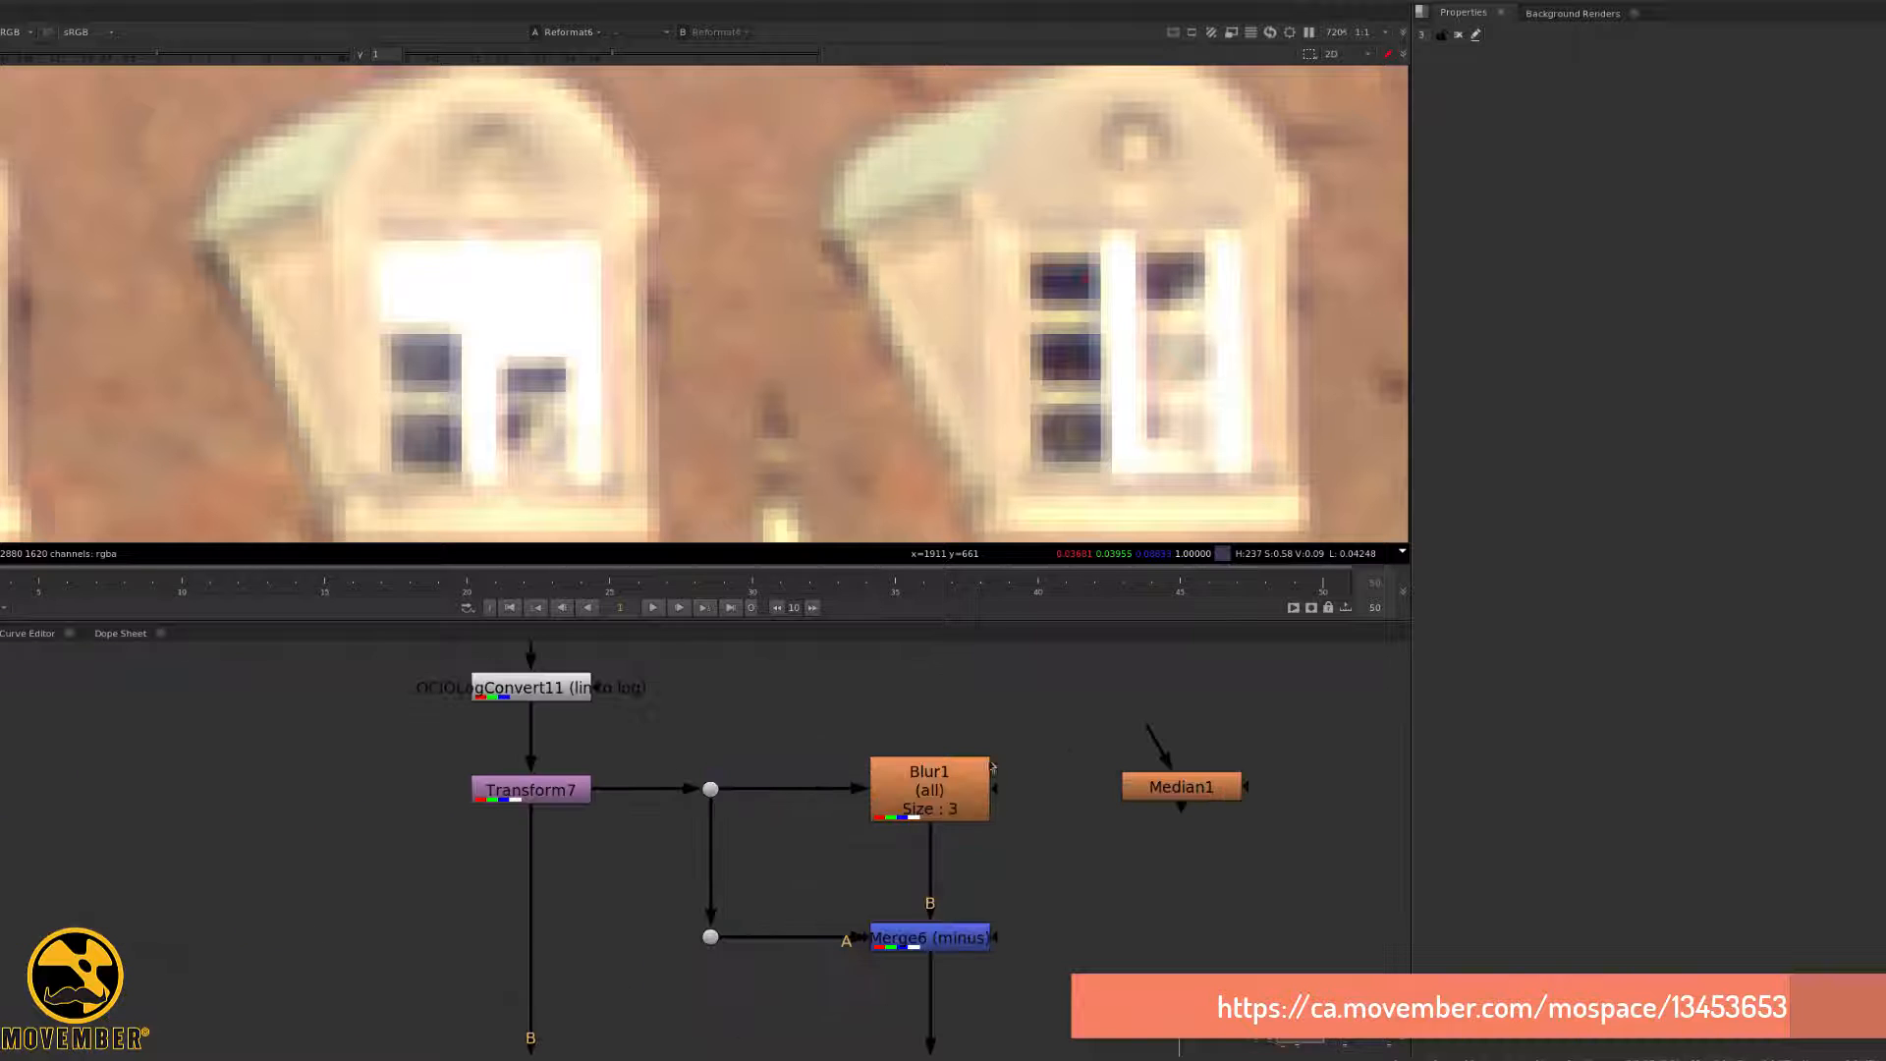
{"action": "scroll", "coordinate": [746, 790], "scroll_direction": "down", "scroll_amount": 3}
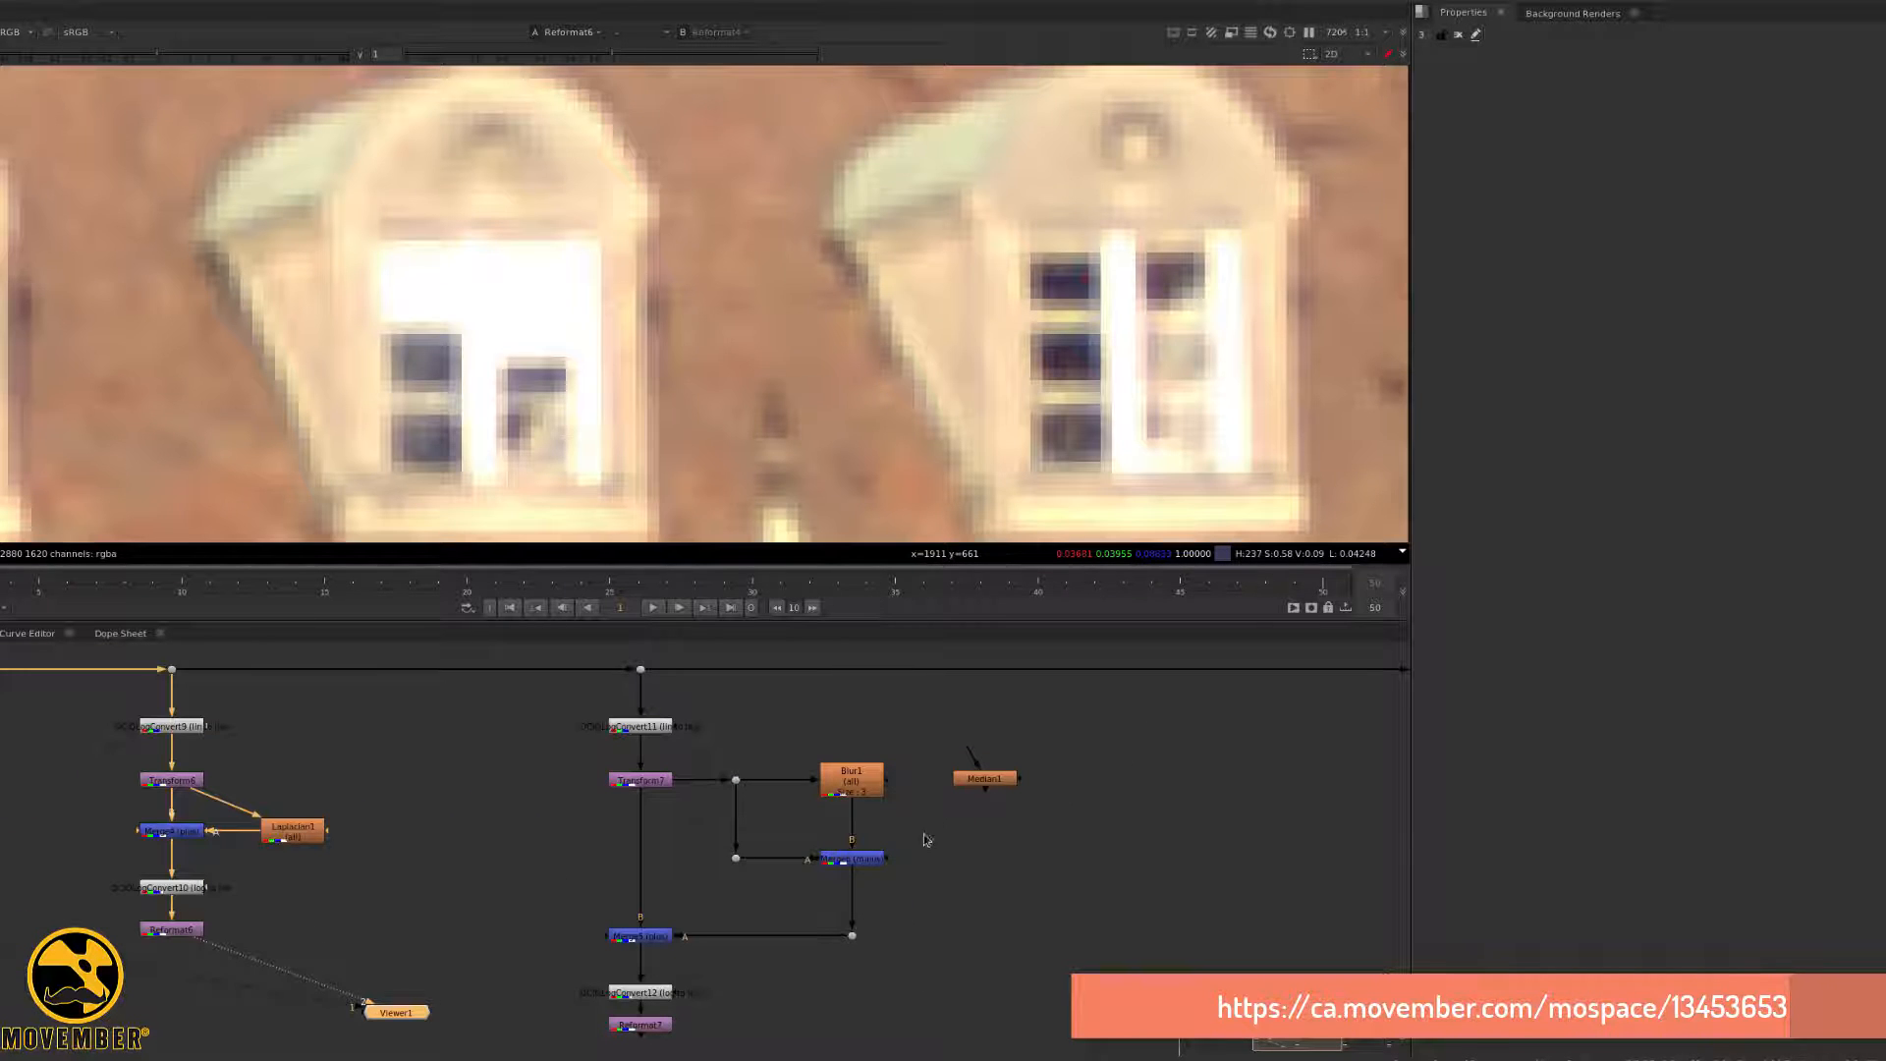
{"action": "left_click", "coordinate": [869, 860]}
{"action": "key", "text": "1"}
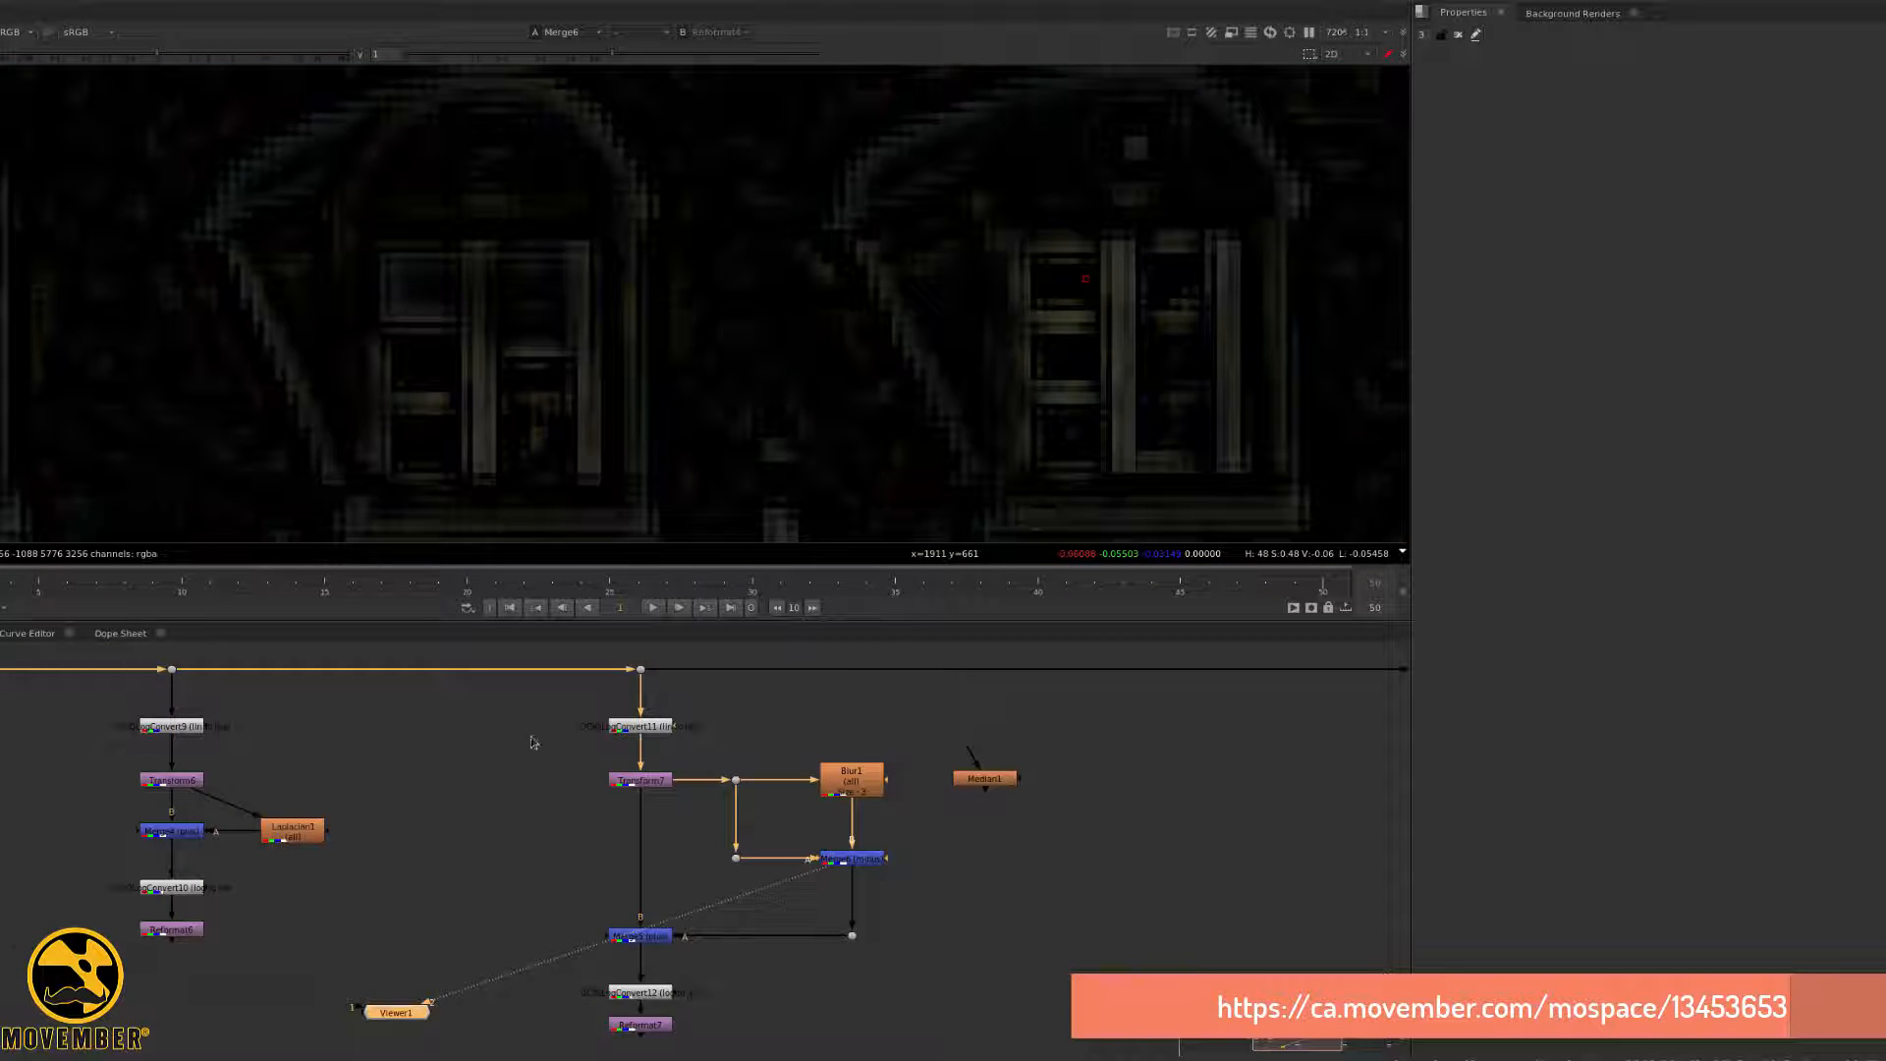
{"action": "left_click", "coordinate": [869, 791]}
{"action": "key", "text": "1"}
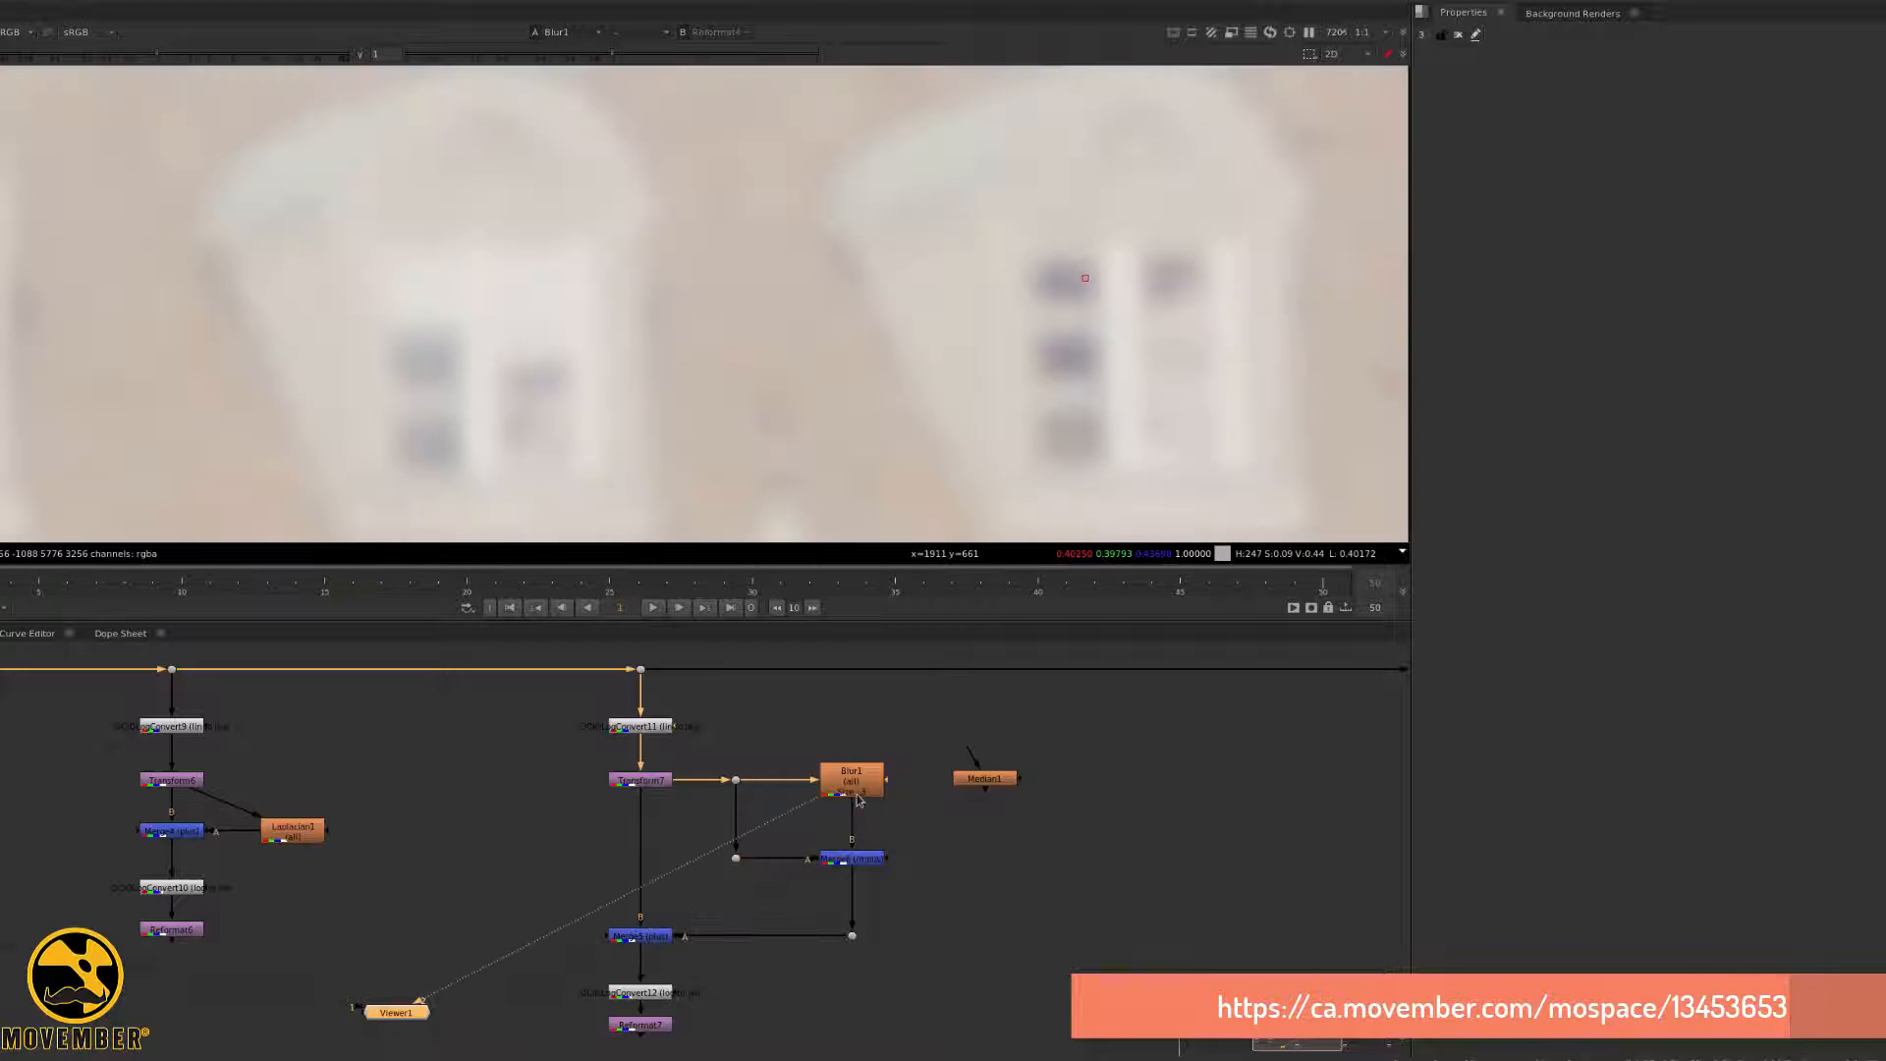
{"action": "left_click", "coordinate": [851, 861]}
{"action": "key", "text": "1"}
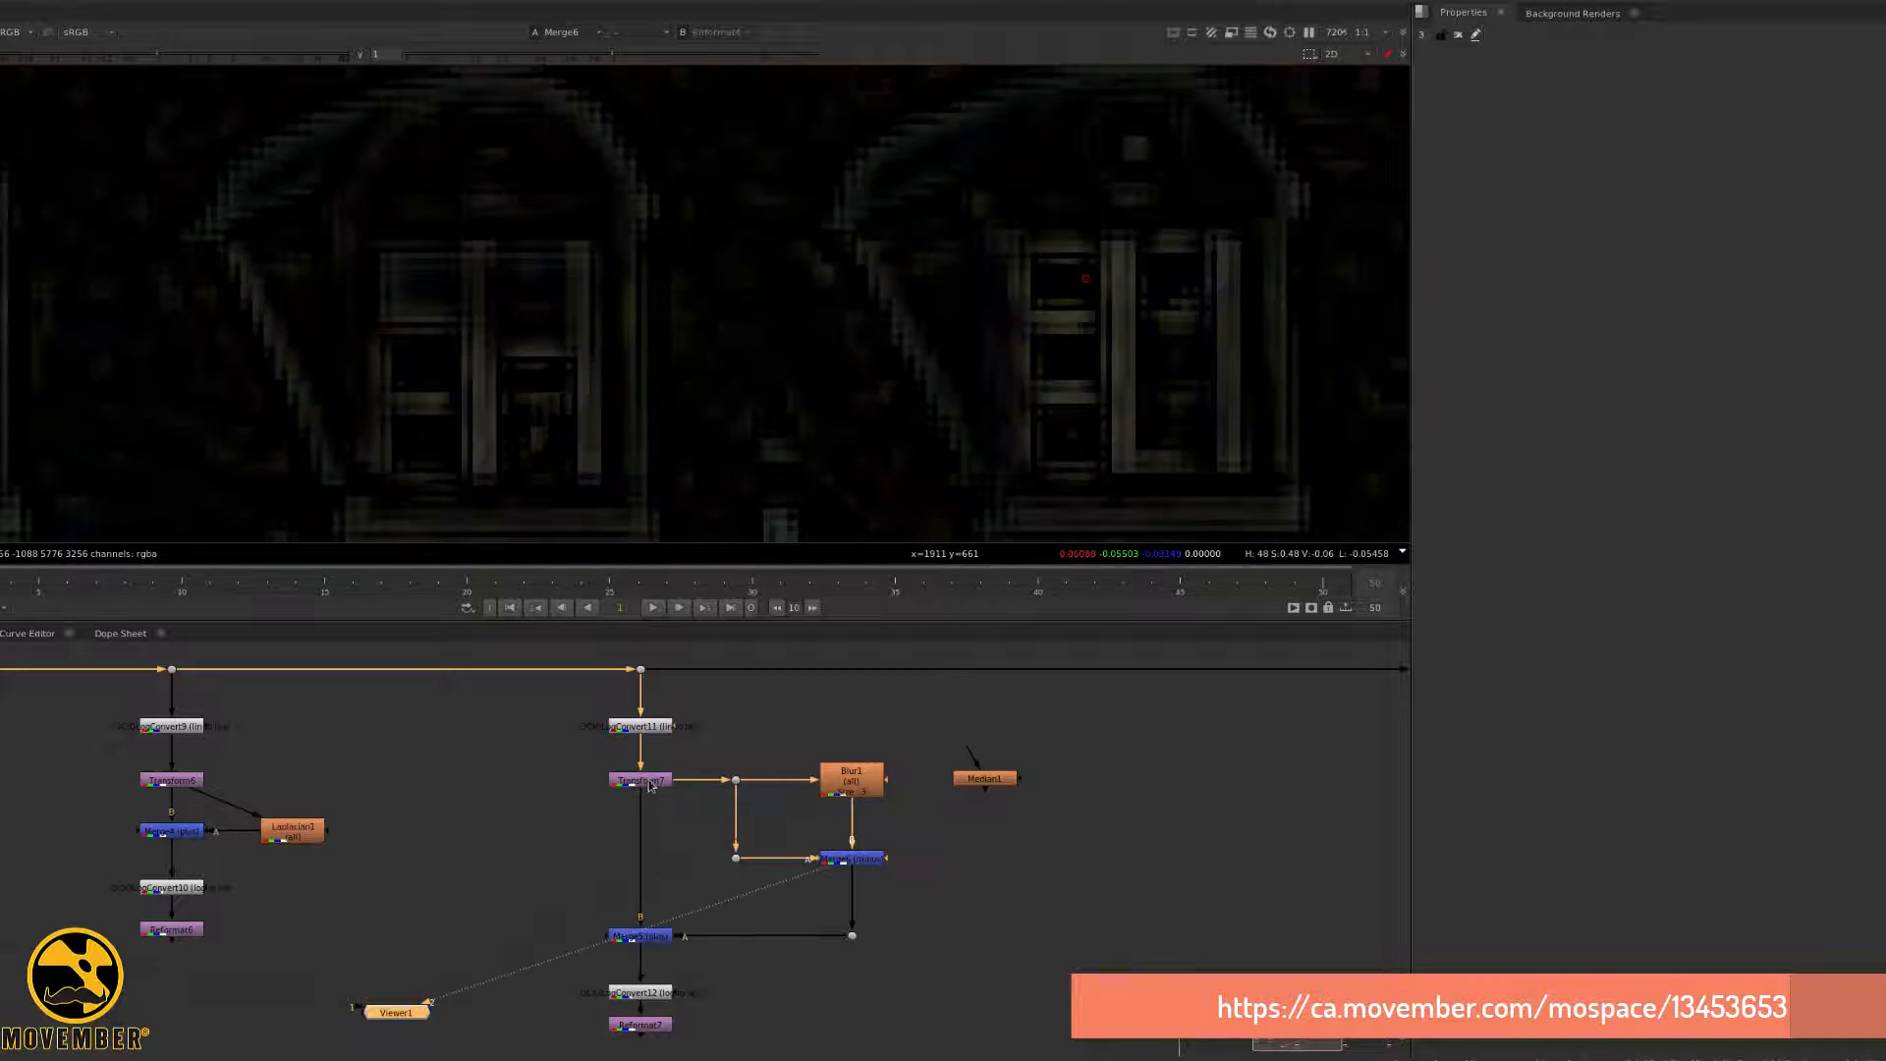
- Compare the Transform7 image with the detail extracted by Merge6 (minus)
{"action": "left_click", "coordinate": [650, 781]}
{"action": "key", "text": "1"}
{"action": "left_click", "coordinate": [853, 862]}
{"action": "key", "text": "2"}
- Compare the edges from Laplacian1 with the Merge6 (minus) detail across the whole building
{"action": "left_click", "coordinate": [285, 834]}
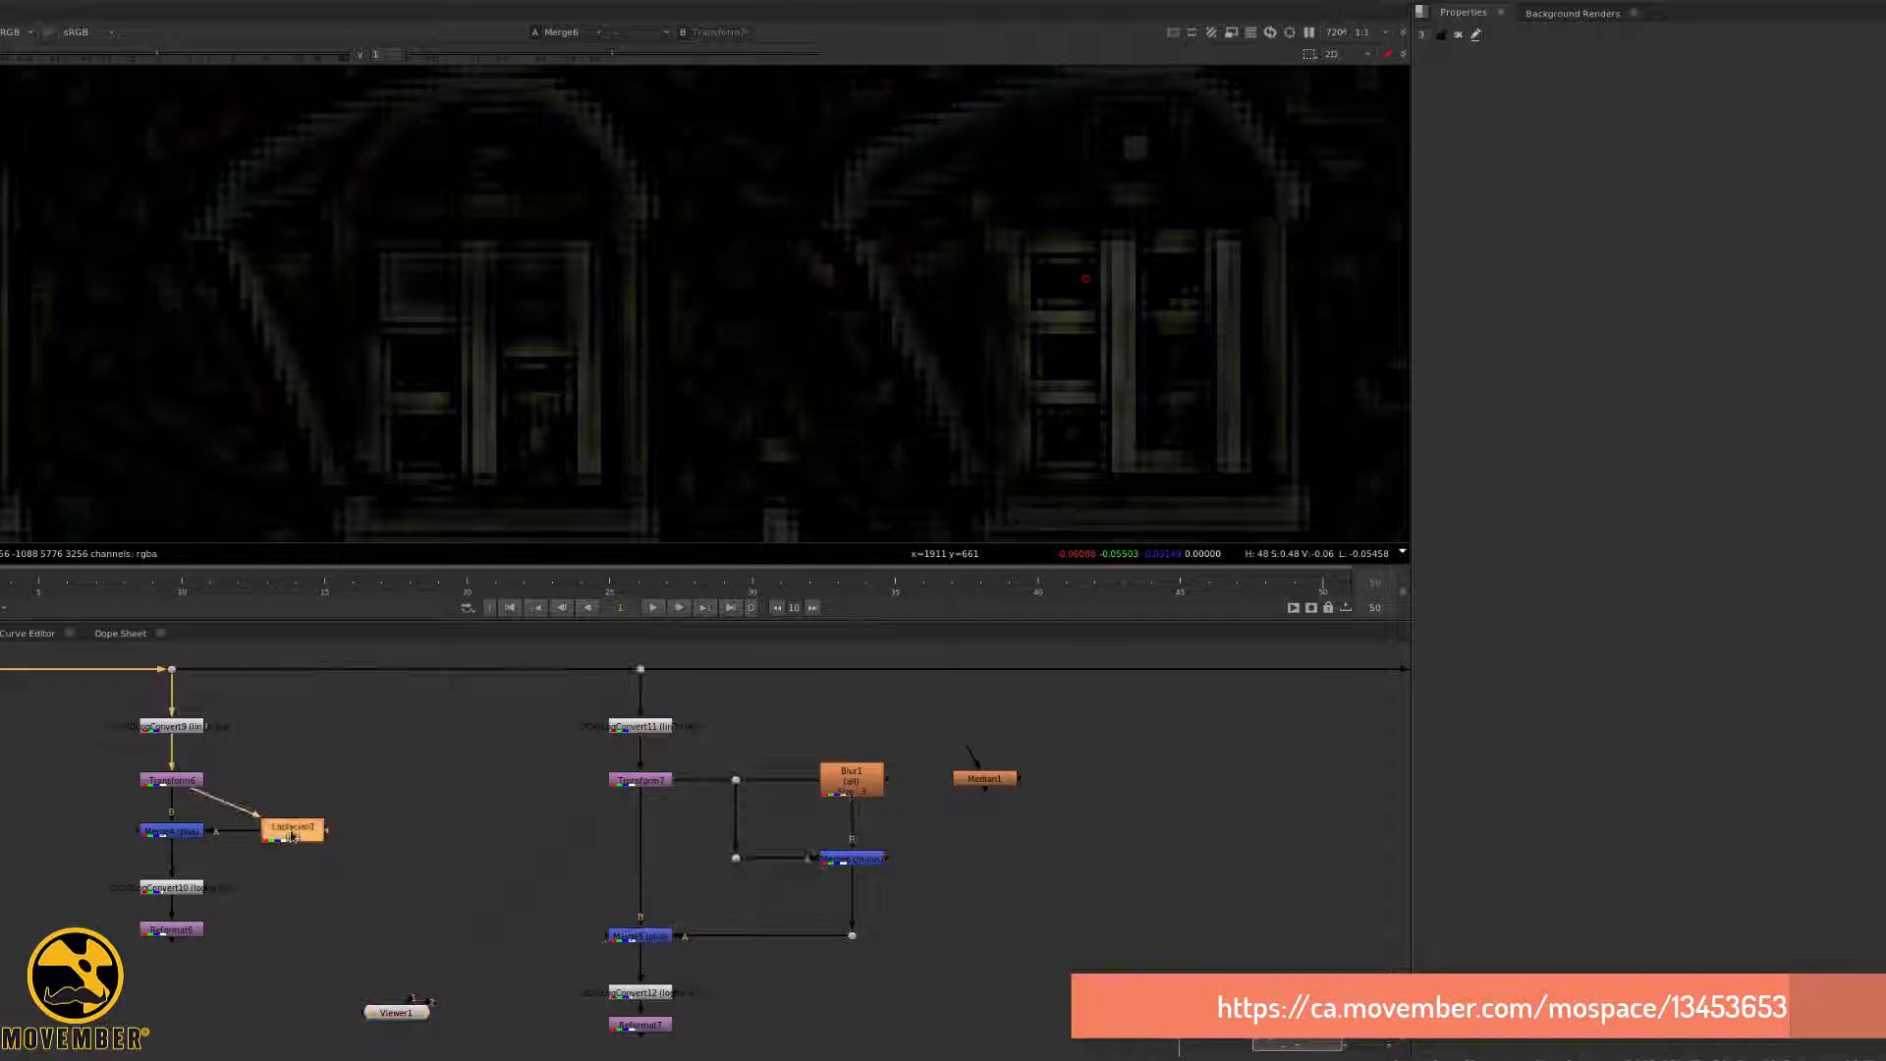
{"action": "key", "text": "1"}
{"action": "key", "text": "2"}
{"action": "scroll", "coordinate": [575, 433], "scroll_direction": "down", "scroll_amount": 3}
{"action": "scroll", "coordinate": [575, 439], "scroll_direction": "down", "scroll_amount": 7}
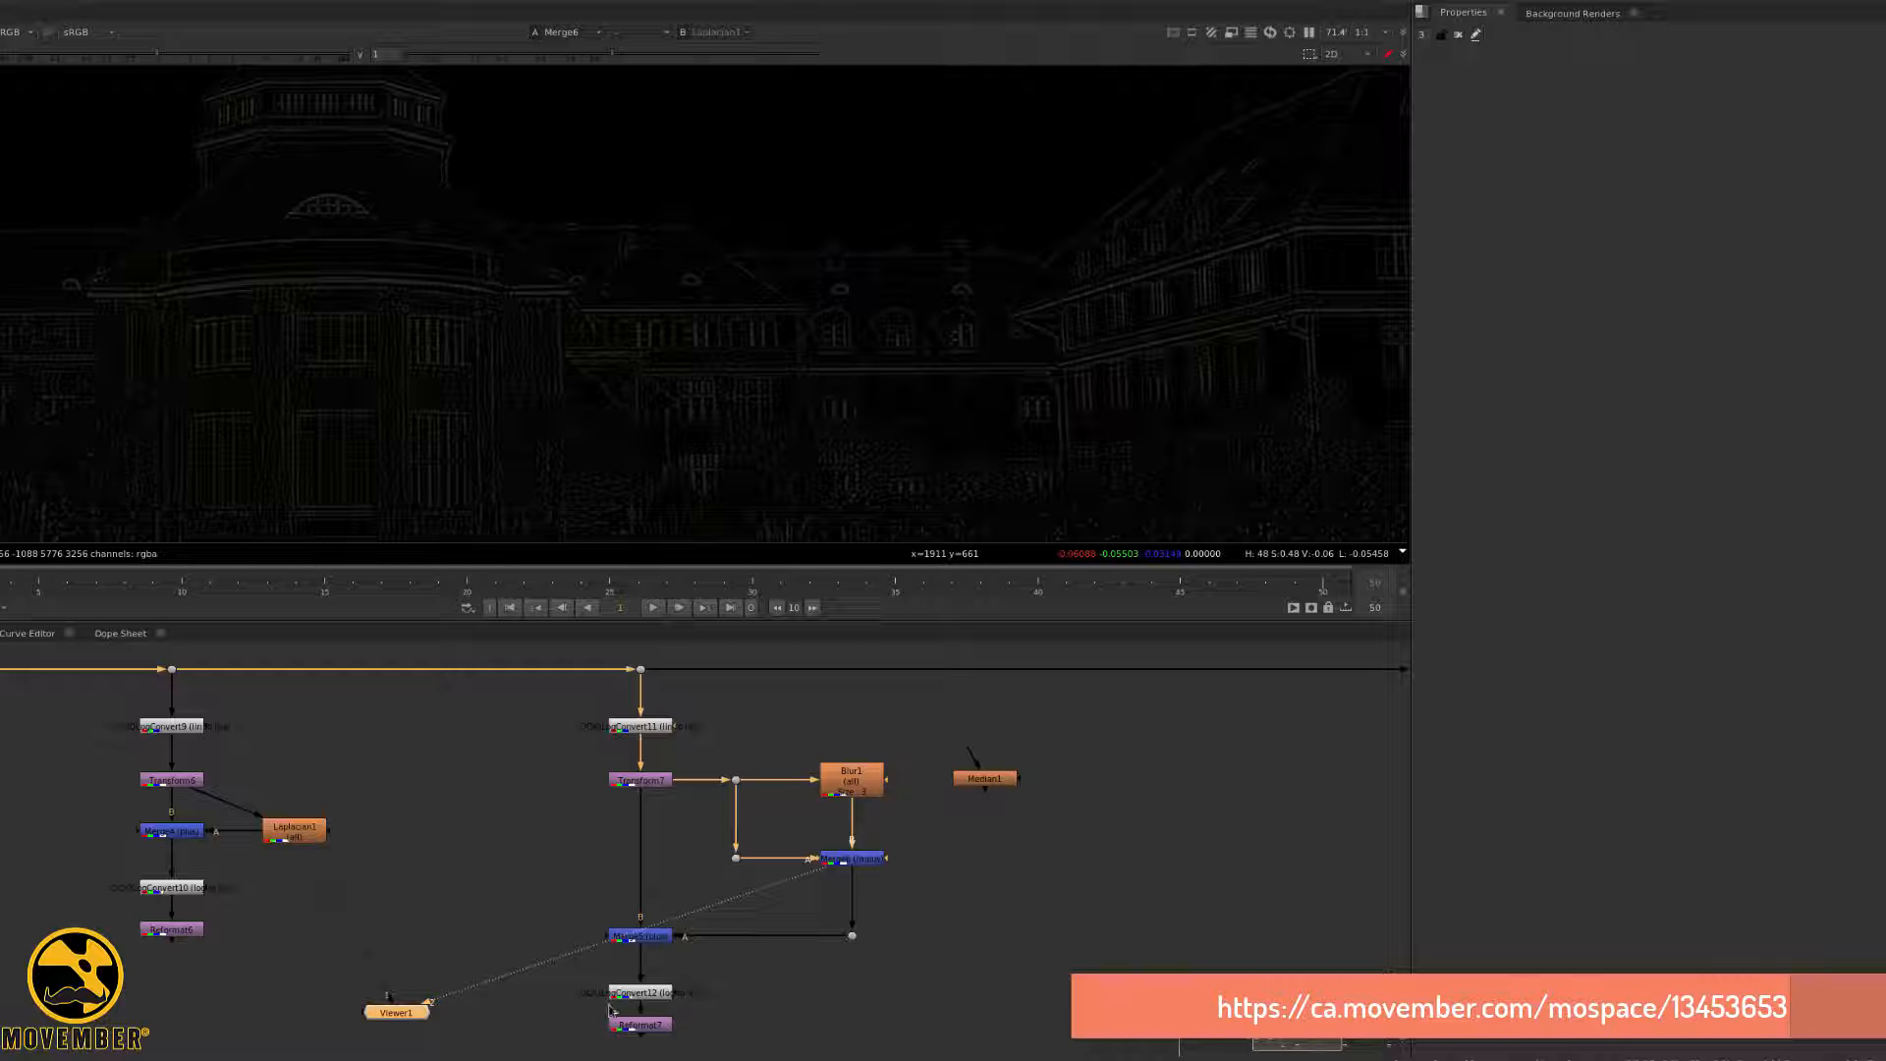
- View the Merge5 result with the extracted detail added back, followed by the branch's final Reformat7 output
{"action": "left_click", "coordinate": [648, 935]}
{"action": "key", "text": "1"}
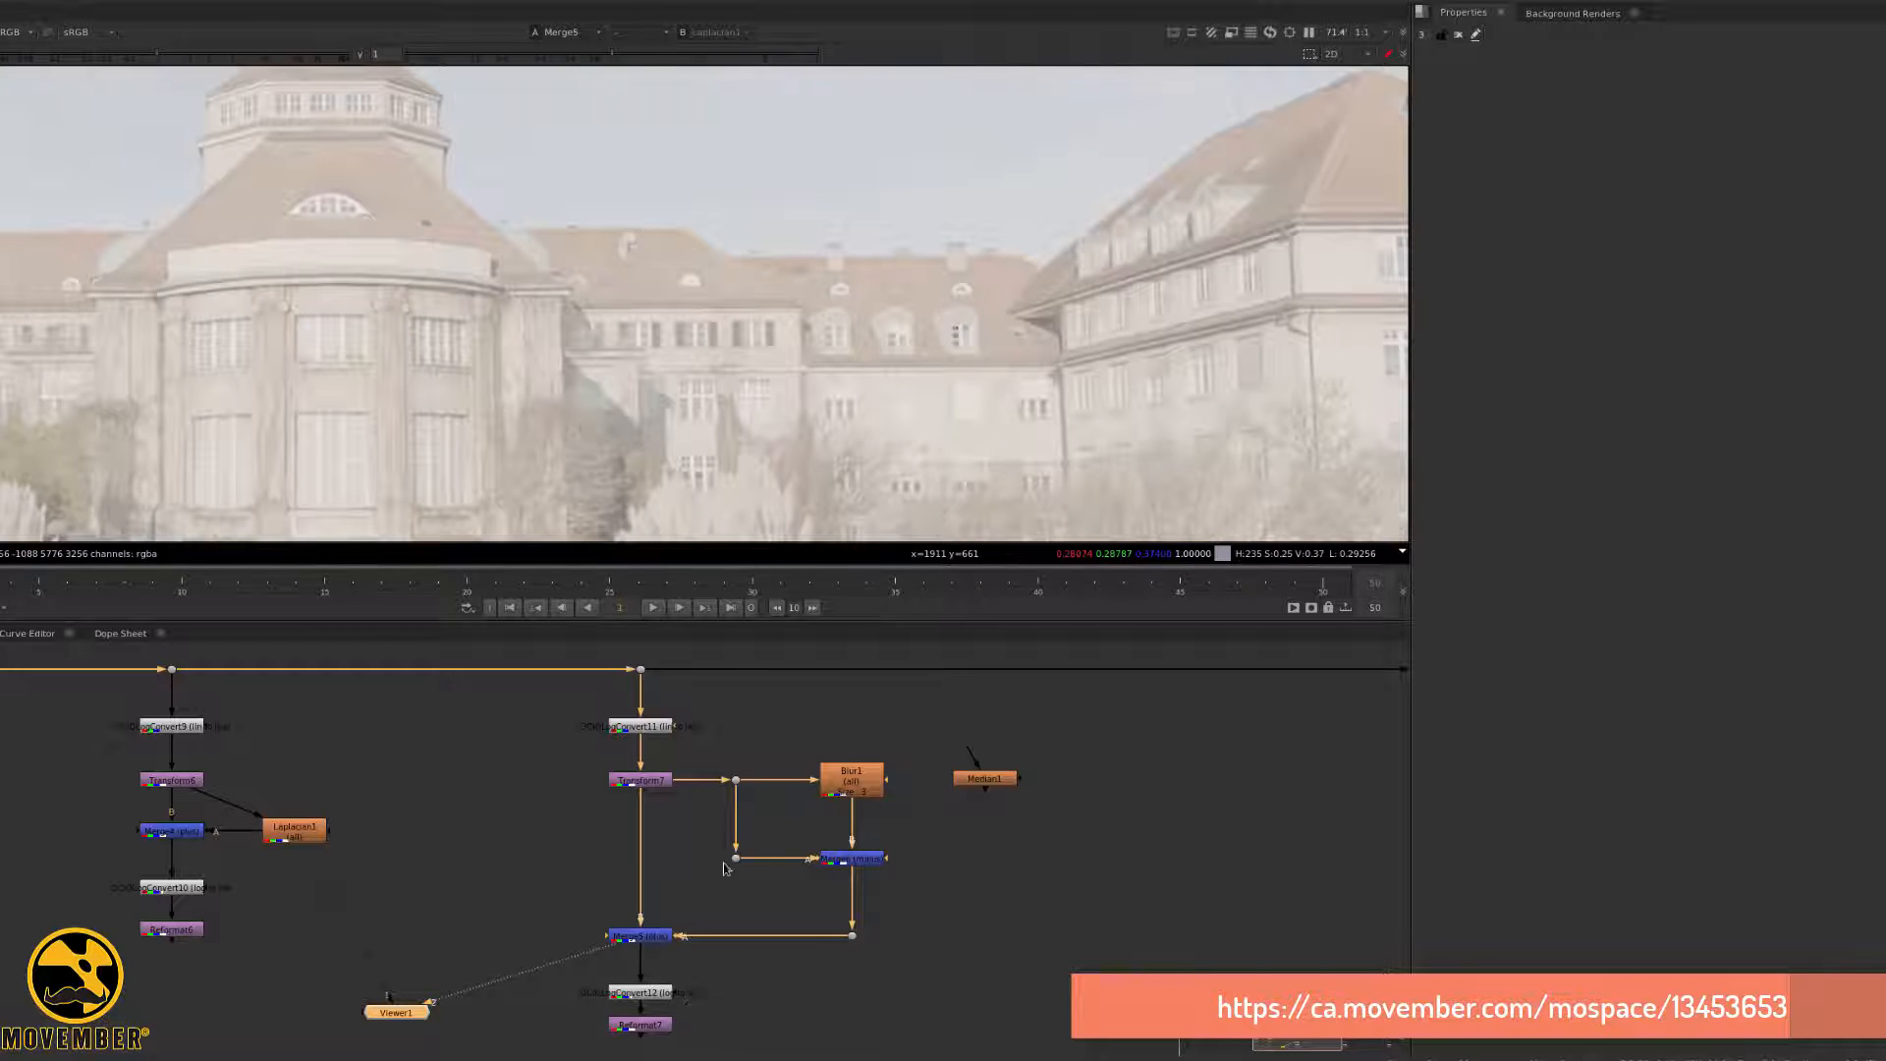
{"action": "middle_click_drag", "start_coordinate": [725, 865], "coordinate": [763, 678]}
{"action": "left_click", "coordinate": [693, 835]}
{"action": "key", "text": "2"}
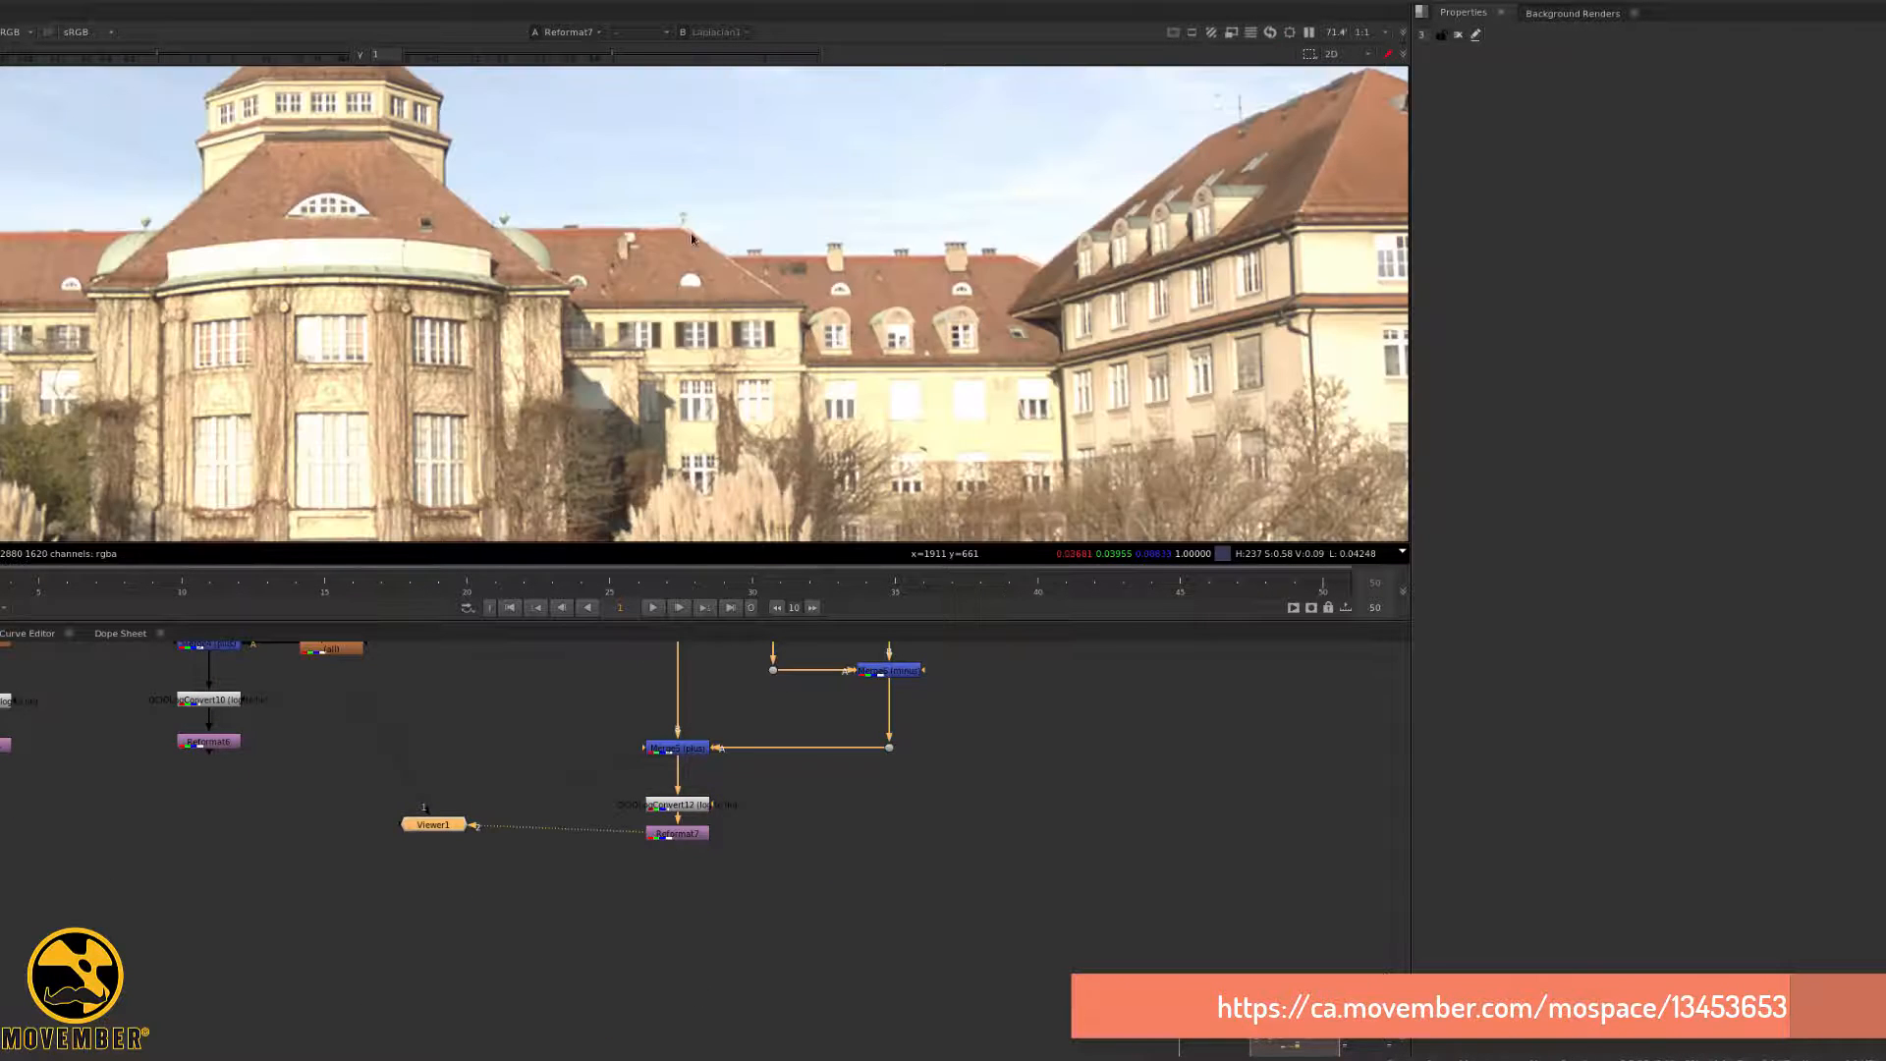
- Replace Blur1 with Median1 between Transform7 and Merge6 (minus), and open Median1's properties
{"action": "middle_click_drag", "start_coordinate": [900, 829], "coordinate": [857, 1025]}
{"action": "scroll", "coordinate": [870, 759], "scroll_direction": "up", "scroll_amount": 4}
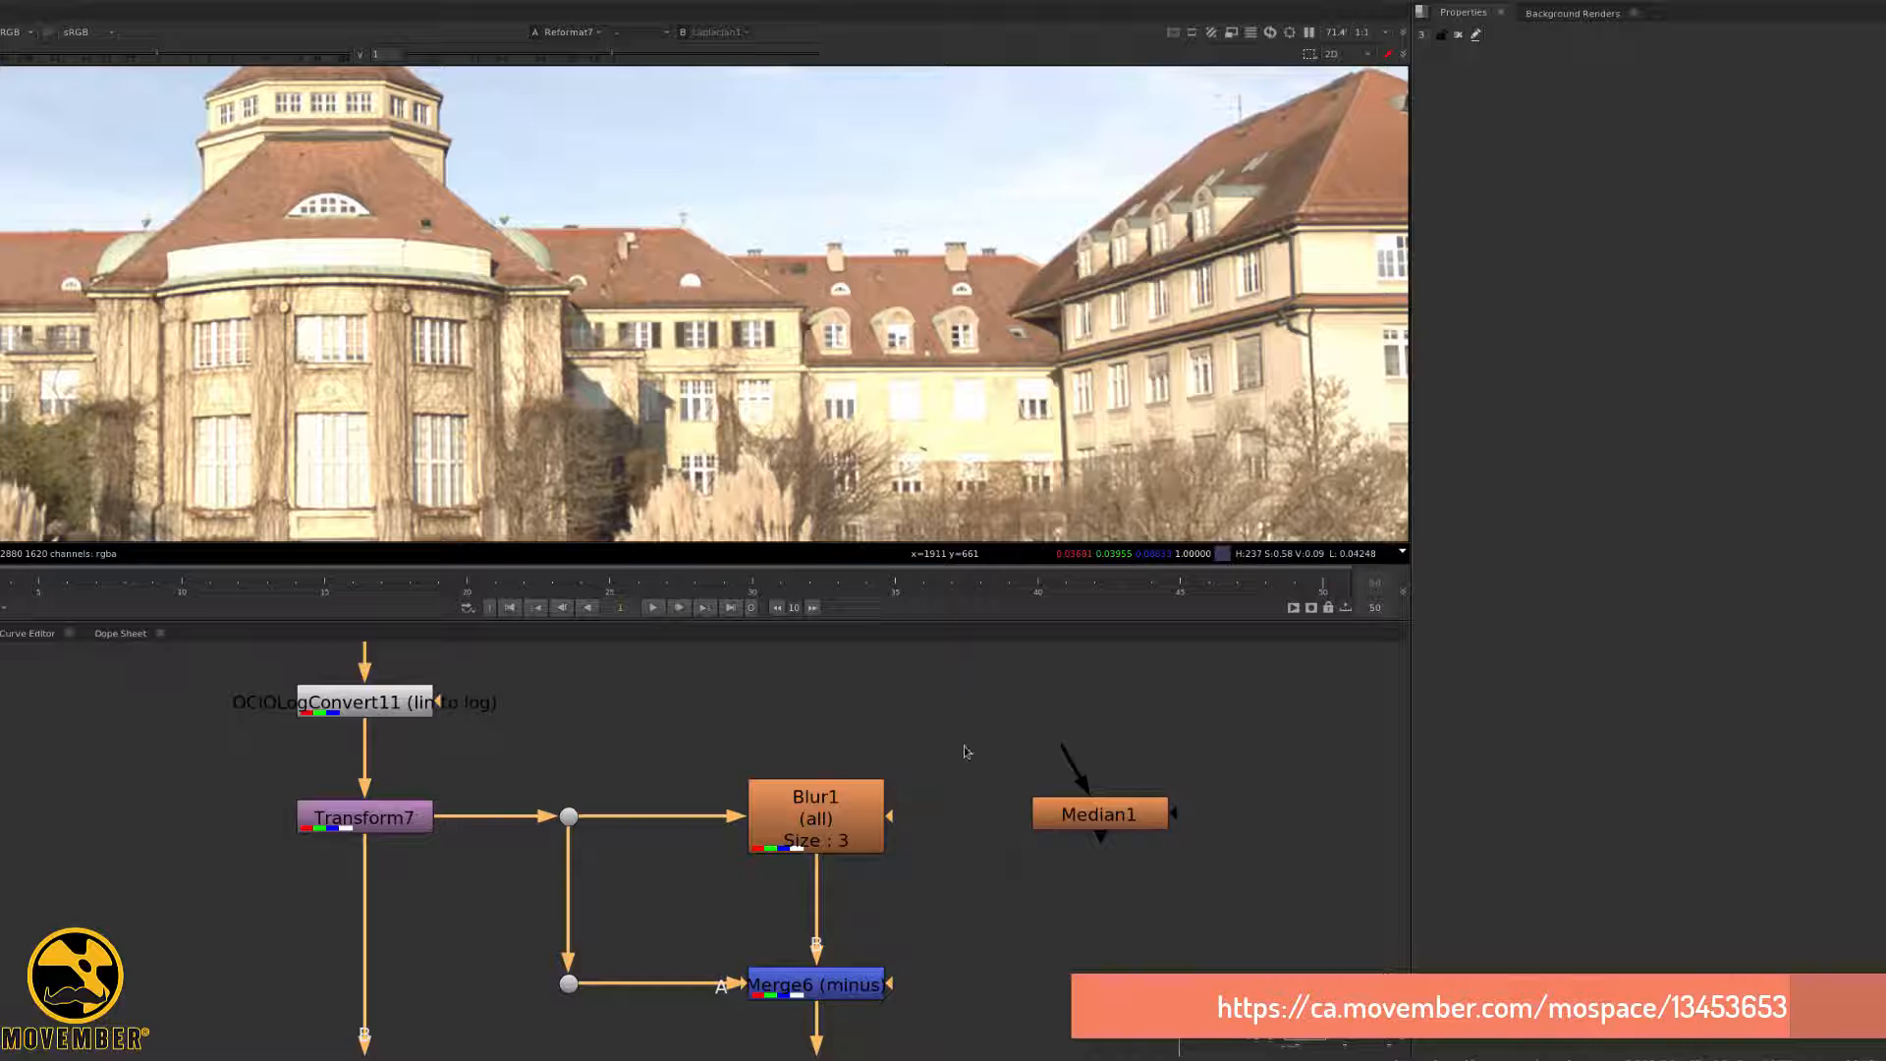
{"action": "left_click_drag", "start_coordinate": [1113, 821], "coordinate": [863, 830]}
{"action": "left_click", "coordinate": [994, 781]}
{"action": "key", "text": "Delete"}
{"action": "double_click", "coordinate": [862, 830]}
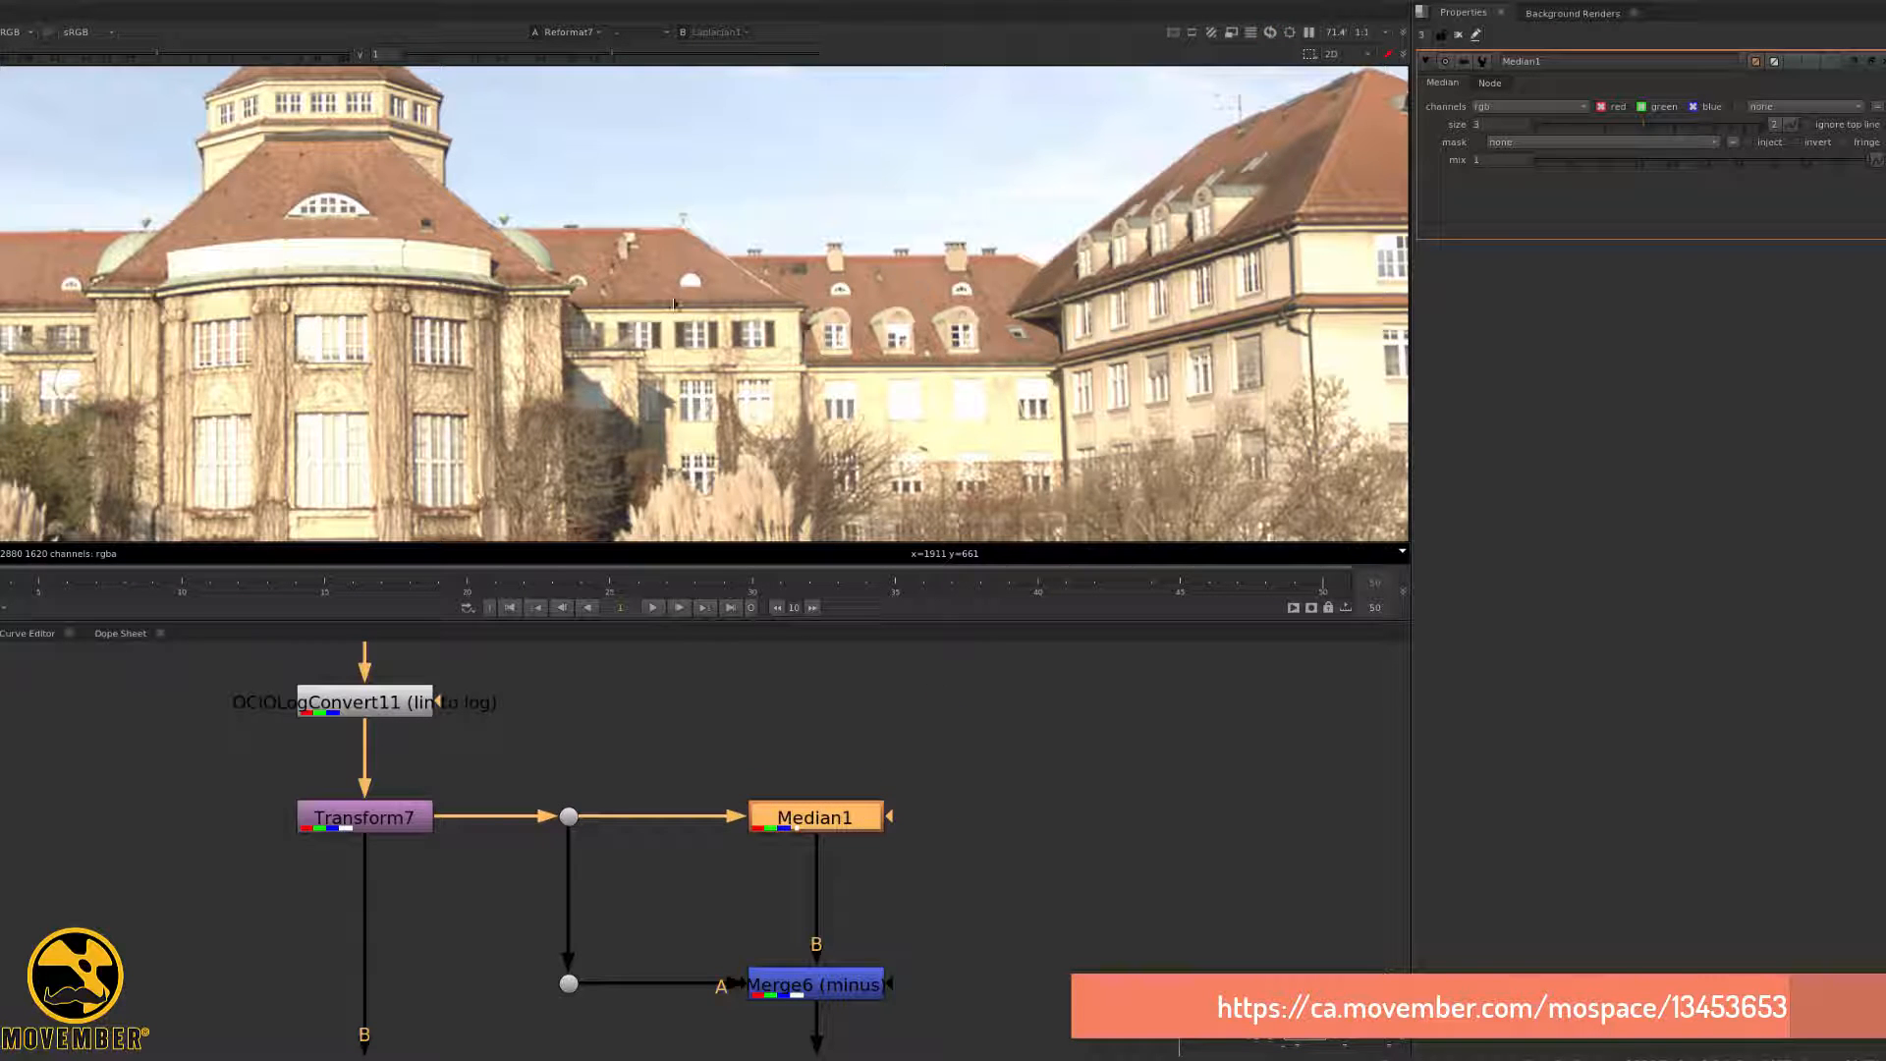
- Load Reformat6 and the median-based Reformat7 into viewer inputs 1 and 2 and compare them at the roofs
{"action": "middle_click_drag", "start_coordinate": [475, 822], "coordinate": [825, 665]}
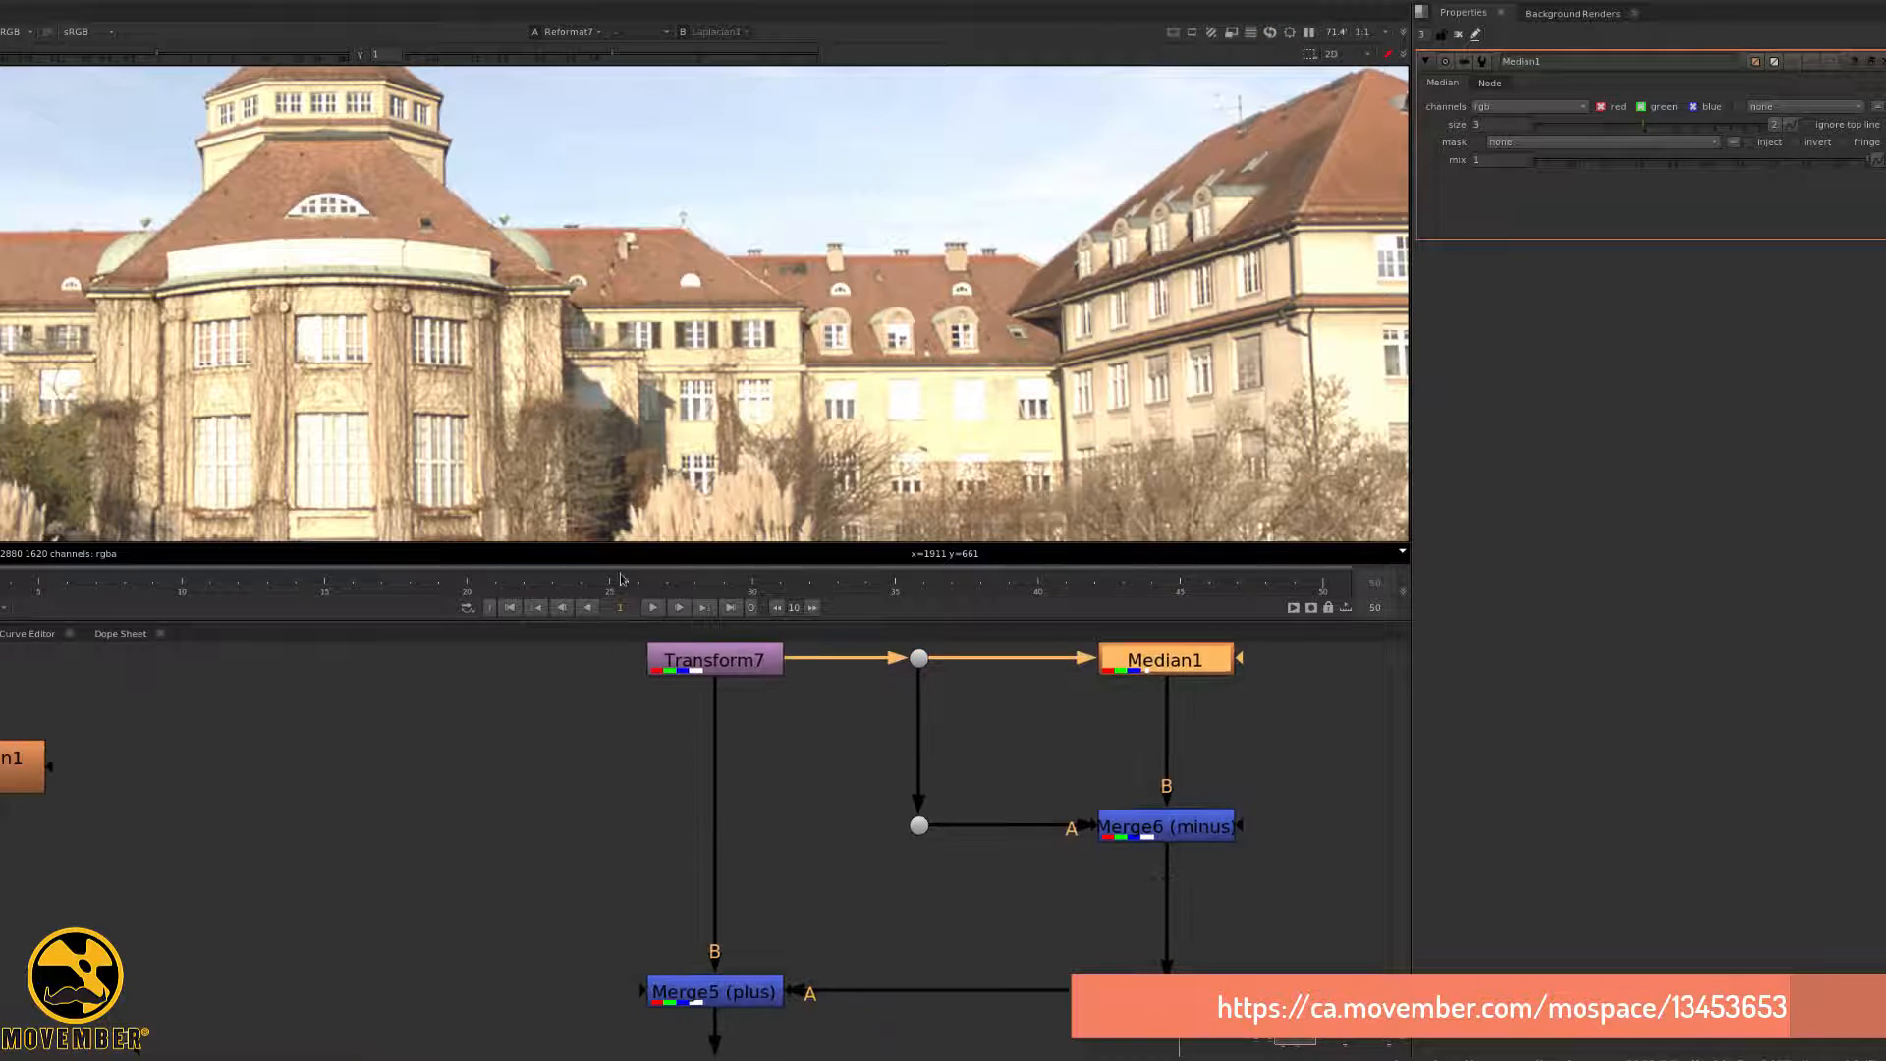
{"action": "middle_click_drag", "start_coordinate": [441, 239], "coordinate": [774, 323]}
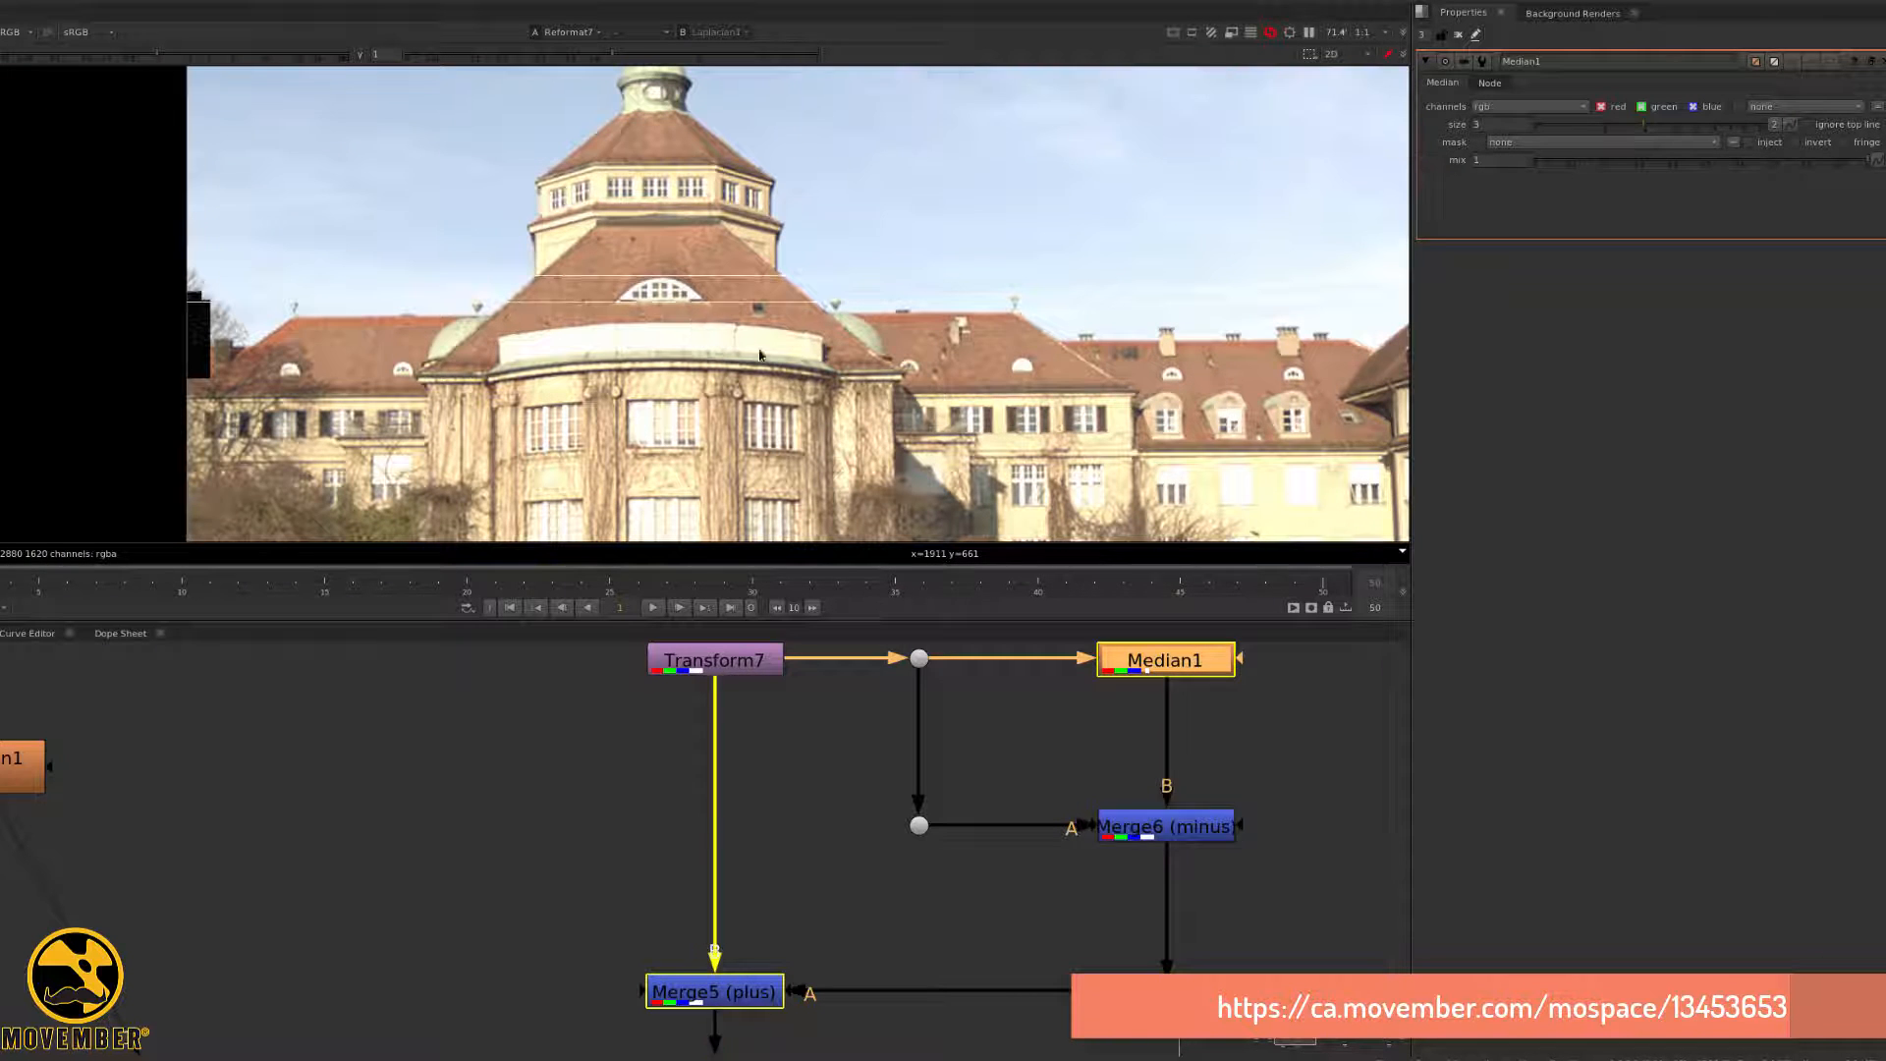
{"action": "middle_click_drag", "start_coordinate": [357, 934], "coordinate": [768, 741]}
{"action": "left_click", "coordinate": [90, 848]}
{"action": "key", "text": "1"}
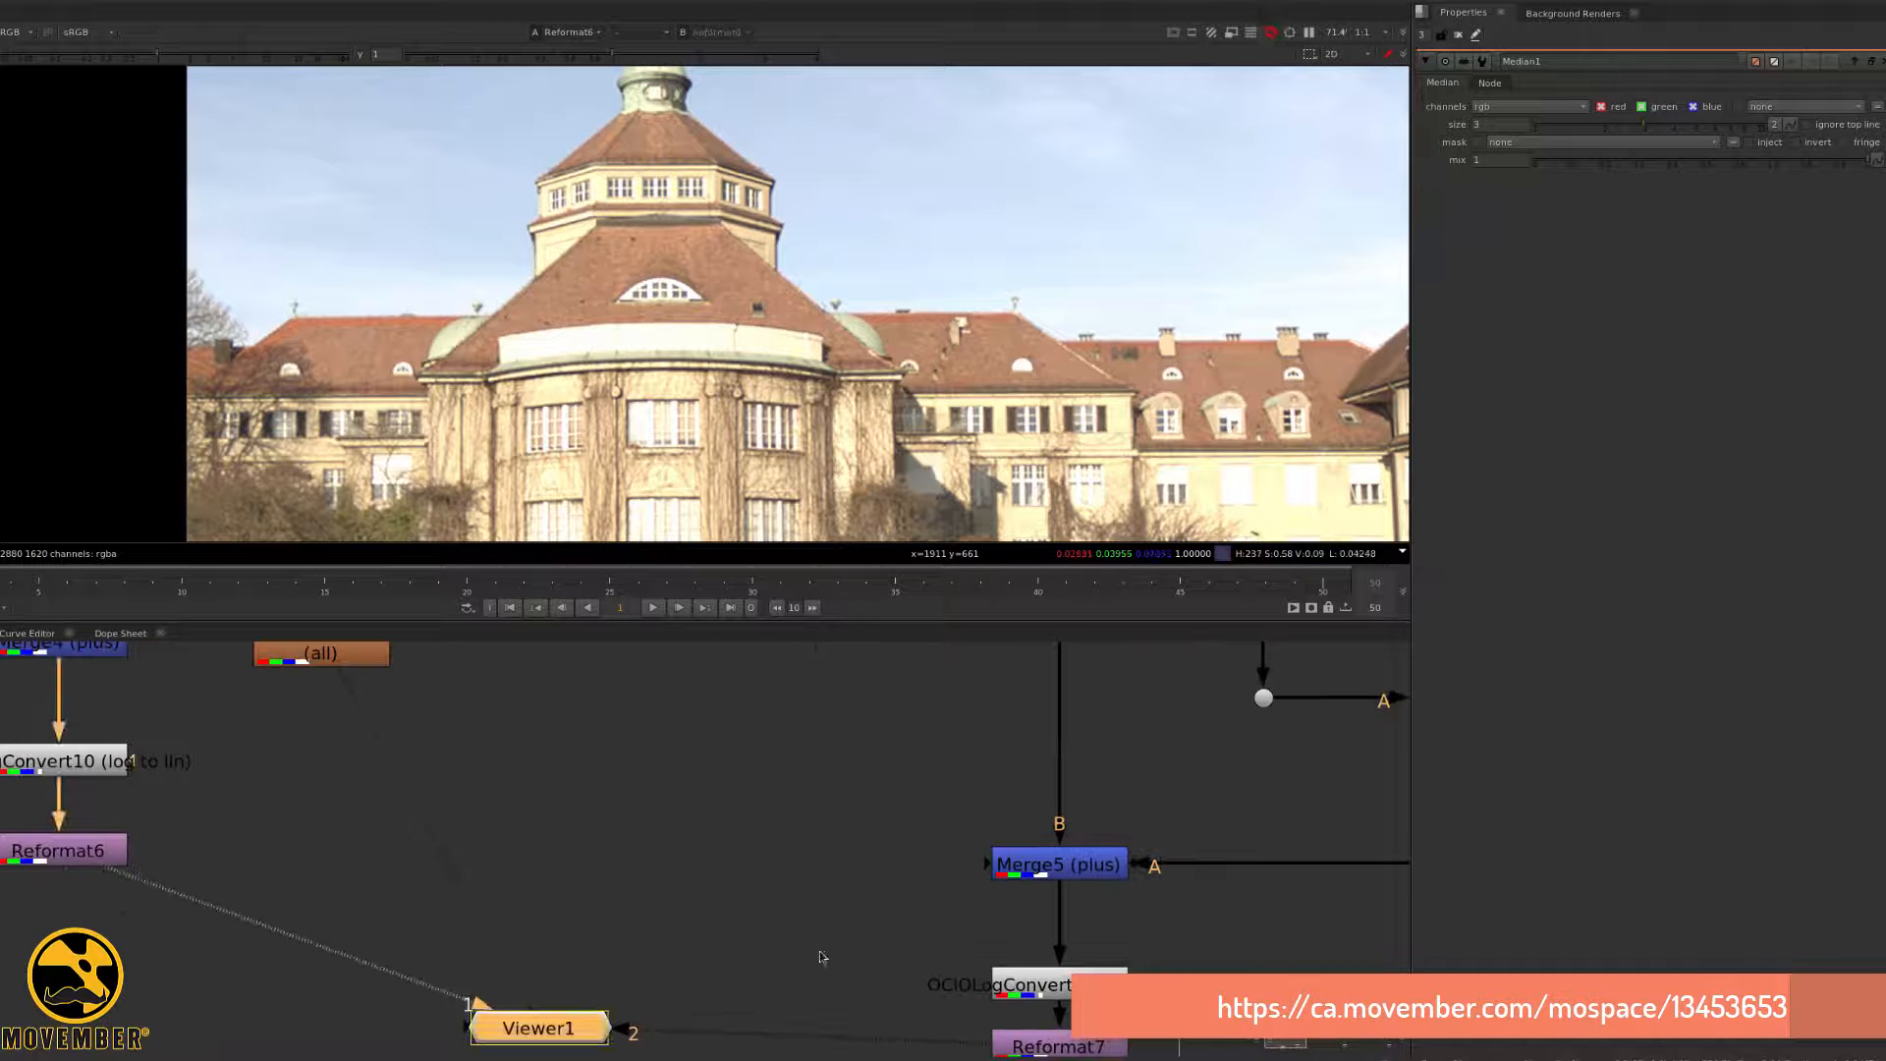
{"action": "left_click", "coordinate": [1084, 1045]}
{"action": "key", "text": "2"}
{"action": "scroll", "coordinate": [1072, 450], "scroll_direction": "up", "scroll_amount": 8}
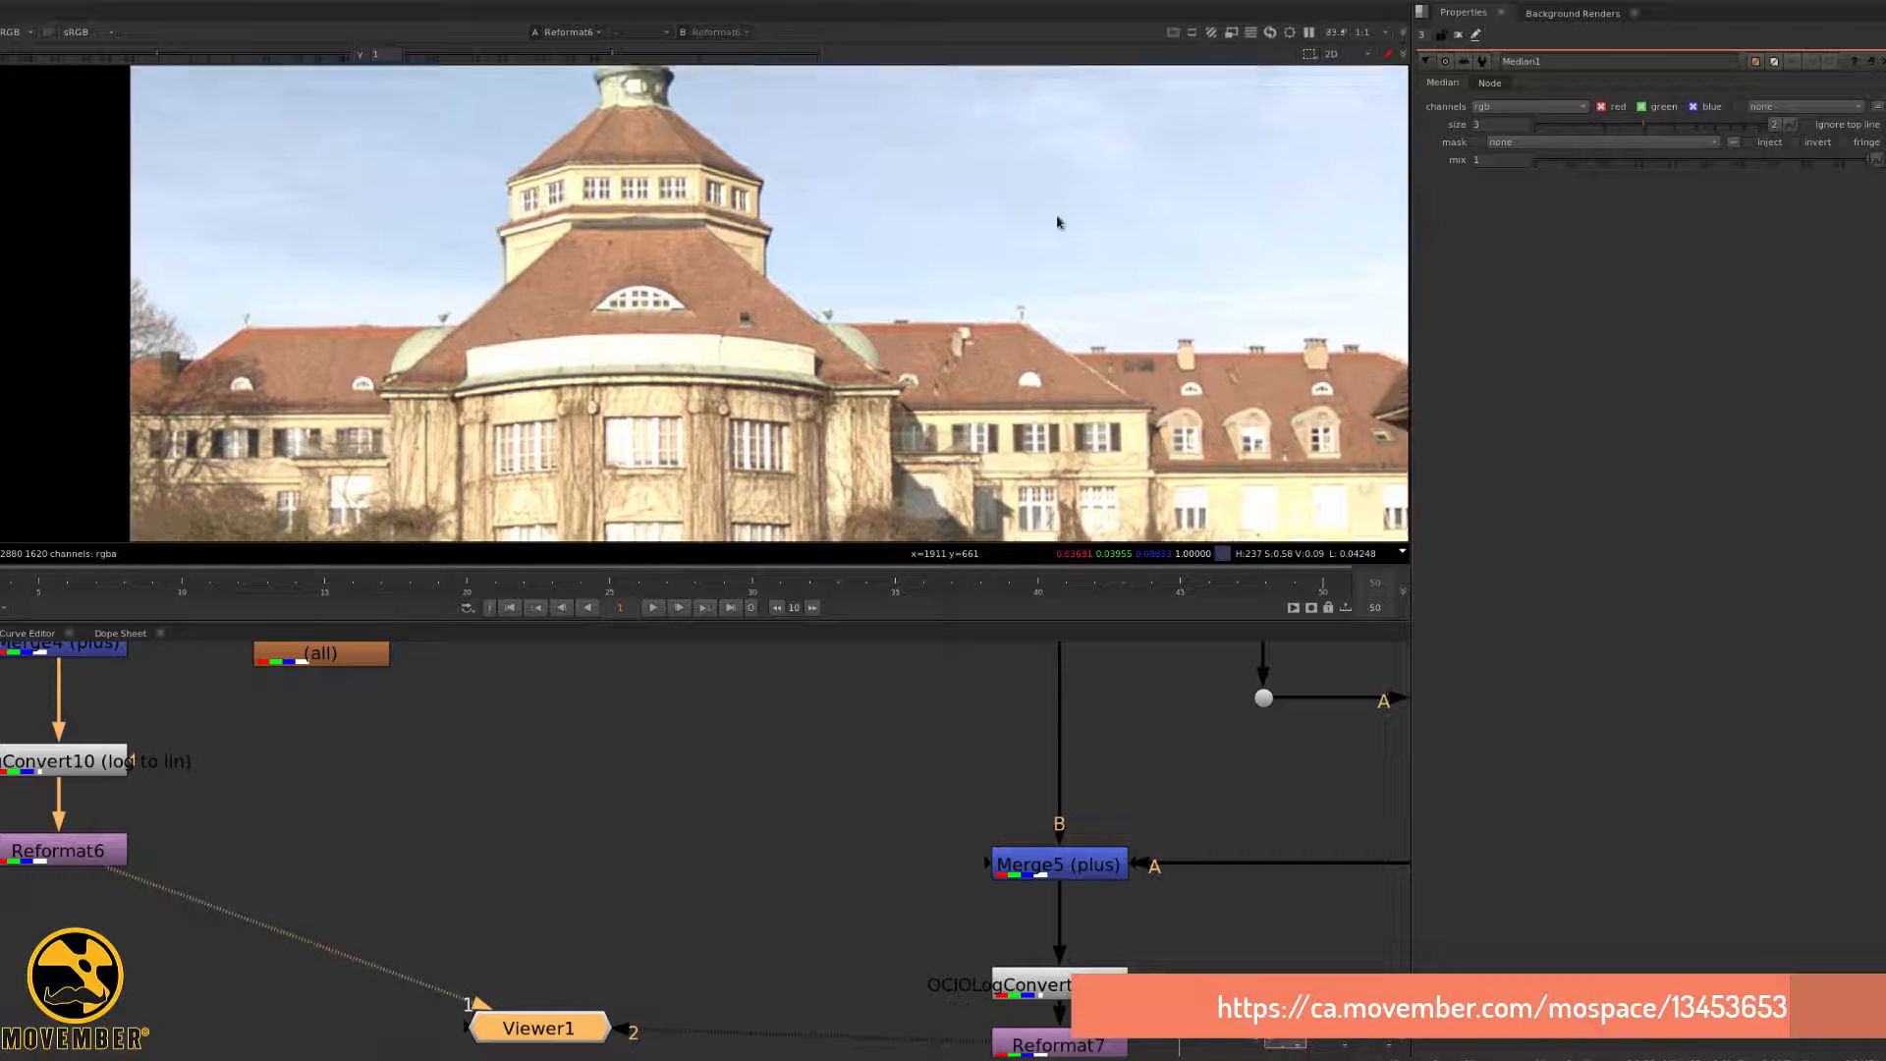
{"action": "key", "text": "2"}
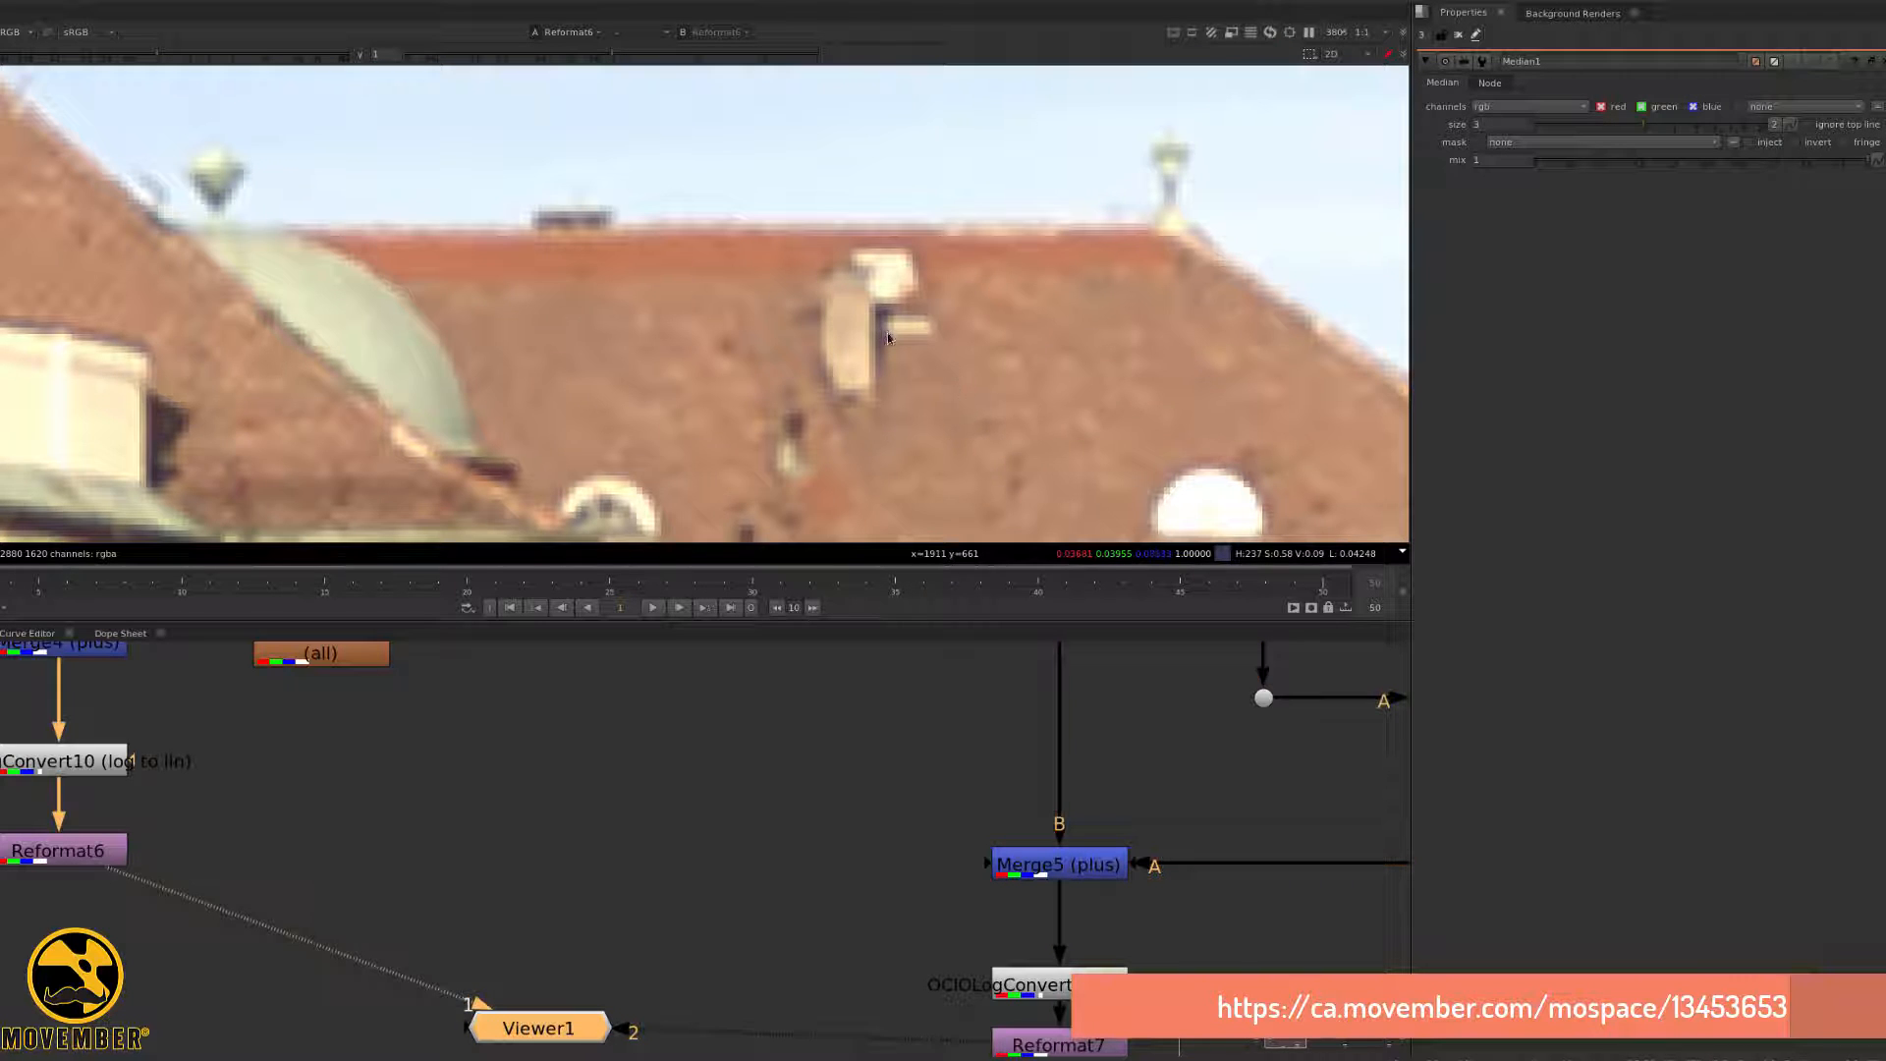
- Inspect the median-sharpened Reformat7 output at the roof edges, windows and pampas grass
{"action": "middle_click_drag", "start_coordinate": [994, 324], "coordinate": [546, 503]}
{"action": "scroll", "coordinate": [1114, 504], "scroll_direction": "up", "scroll_amount": 4}
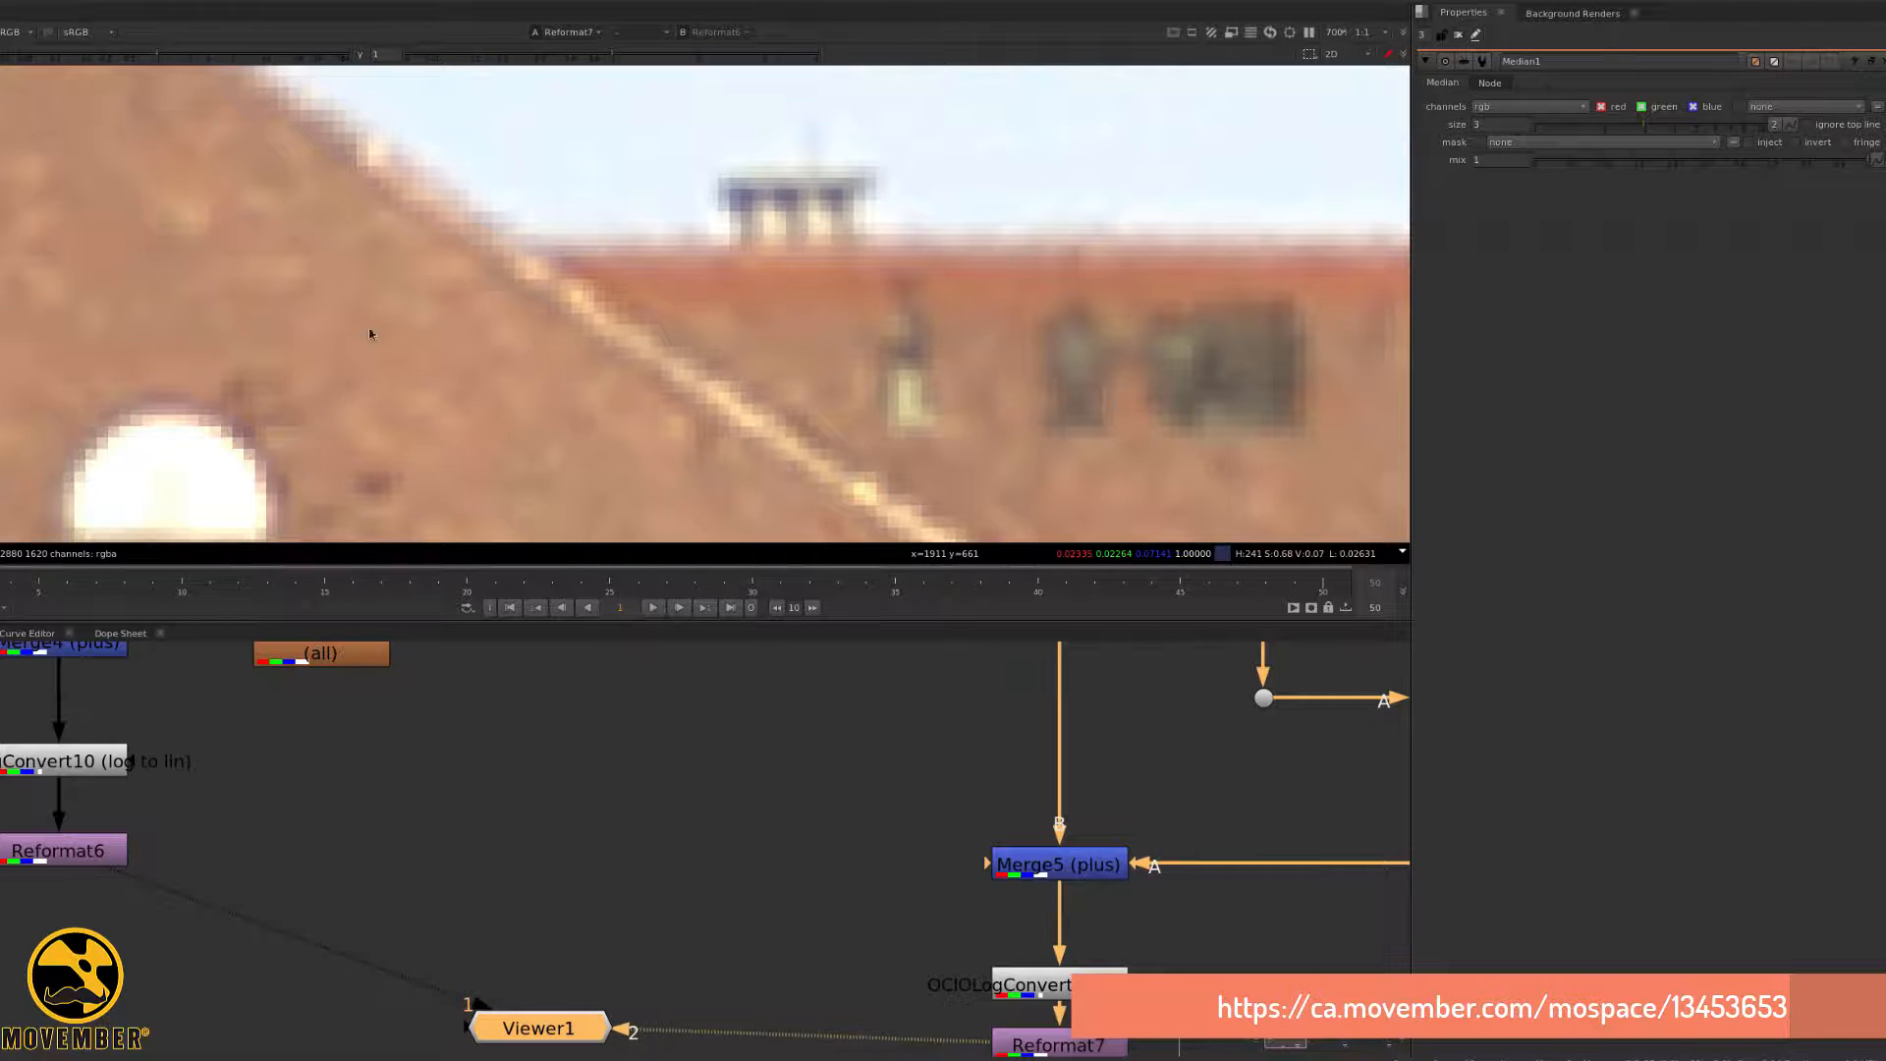
{"action": "scroll", "coordinate": [393, 265], "scroll_direction": "down", "scroll_amount": 6}
{"action": "middle_click_drag", "start_coordinate": [351, 513], "coordinate": [480, 305]}
{"action": "scroll", "coordinate": [688, 356], "scroll_direction": "down", "scroll_amount": 1}
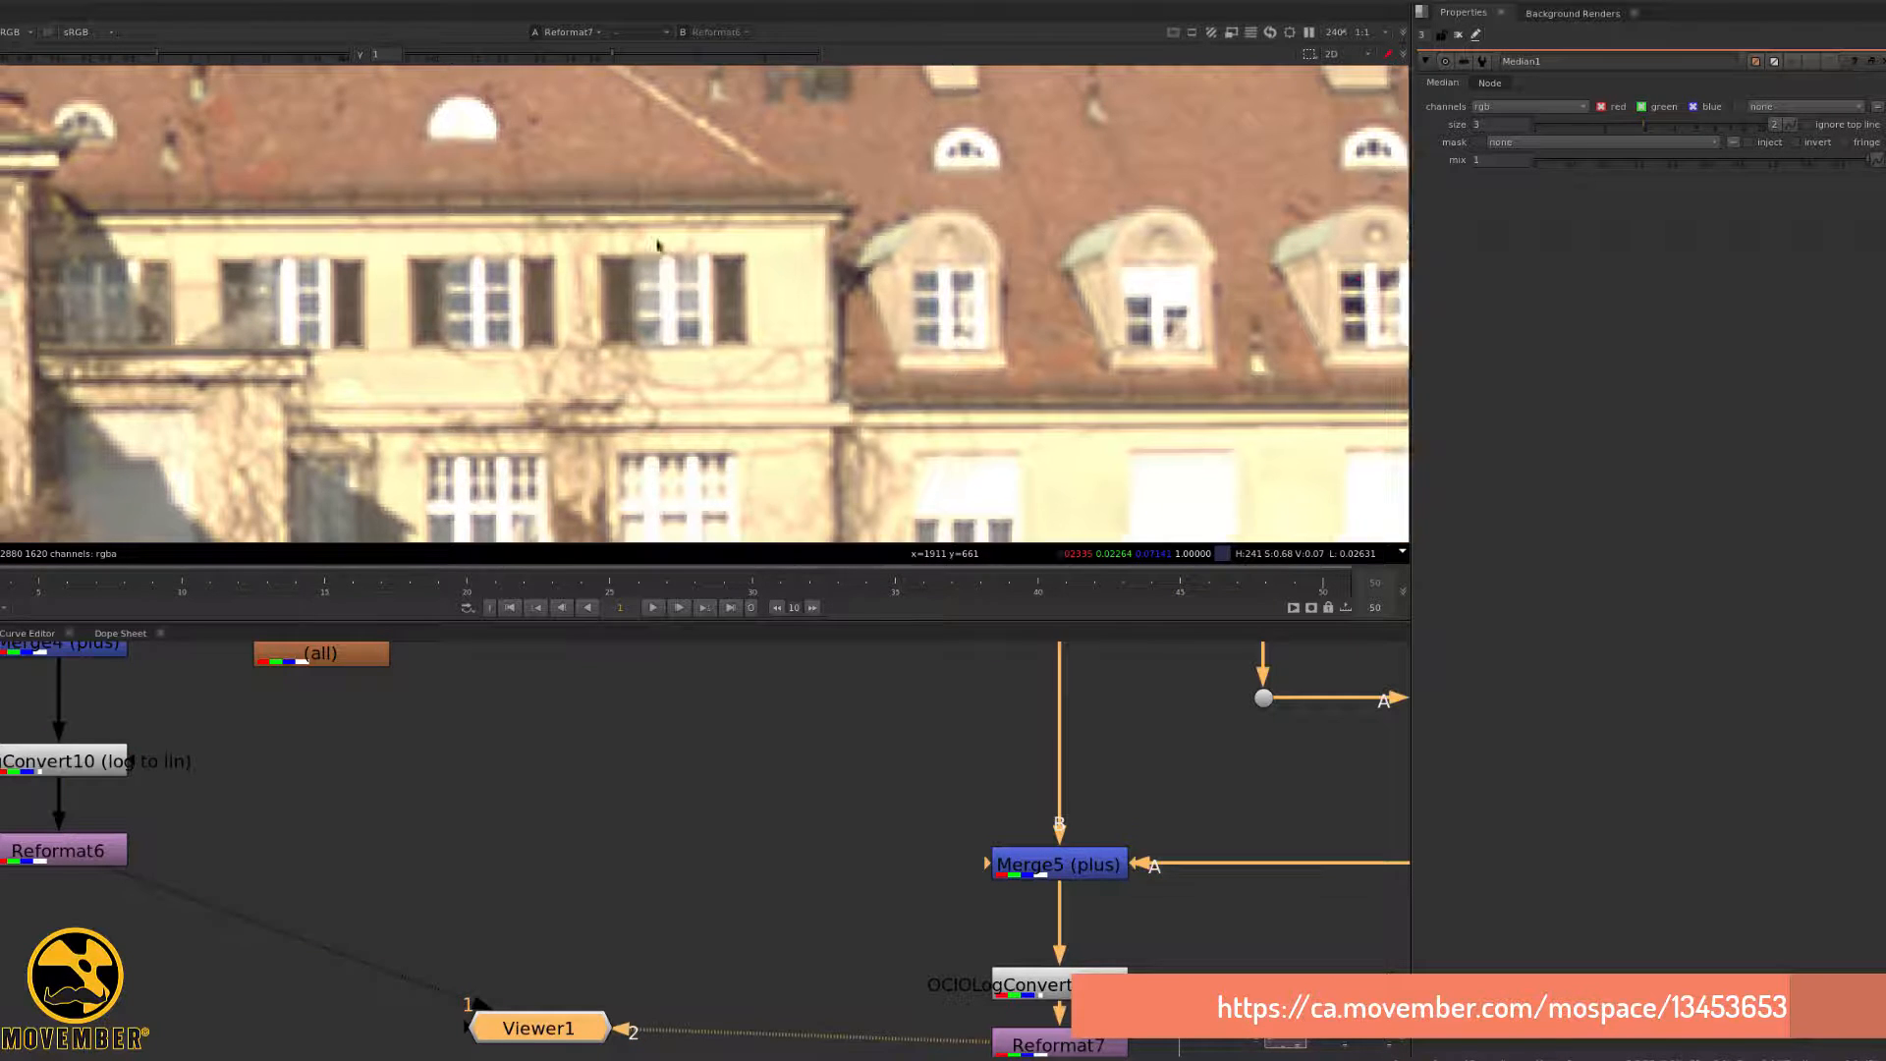
{"action": "middle_click_drag", "start_coordinate": [661, 244], "coordinate": [491, 69]}
{"action": "scroll", "coordinate": [643, 287], "scroll_direction": "down", "scroll_amount": 5}
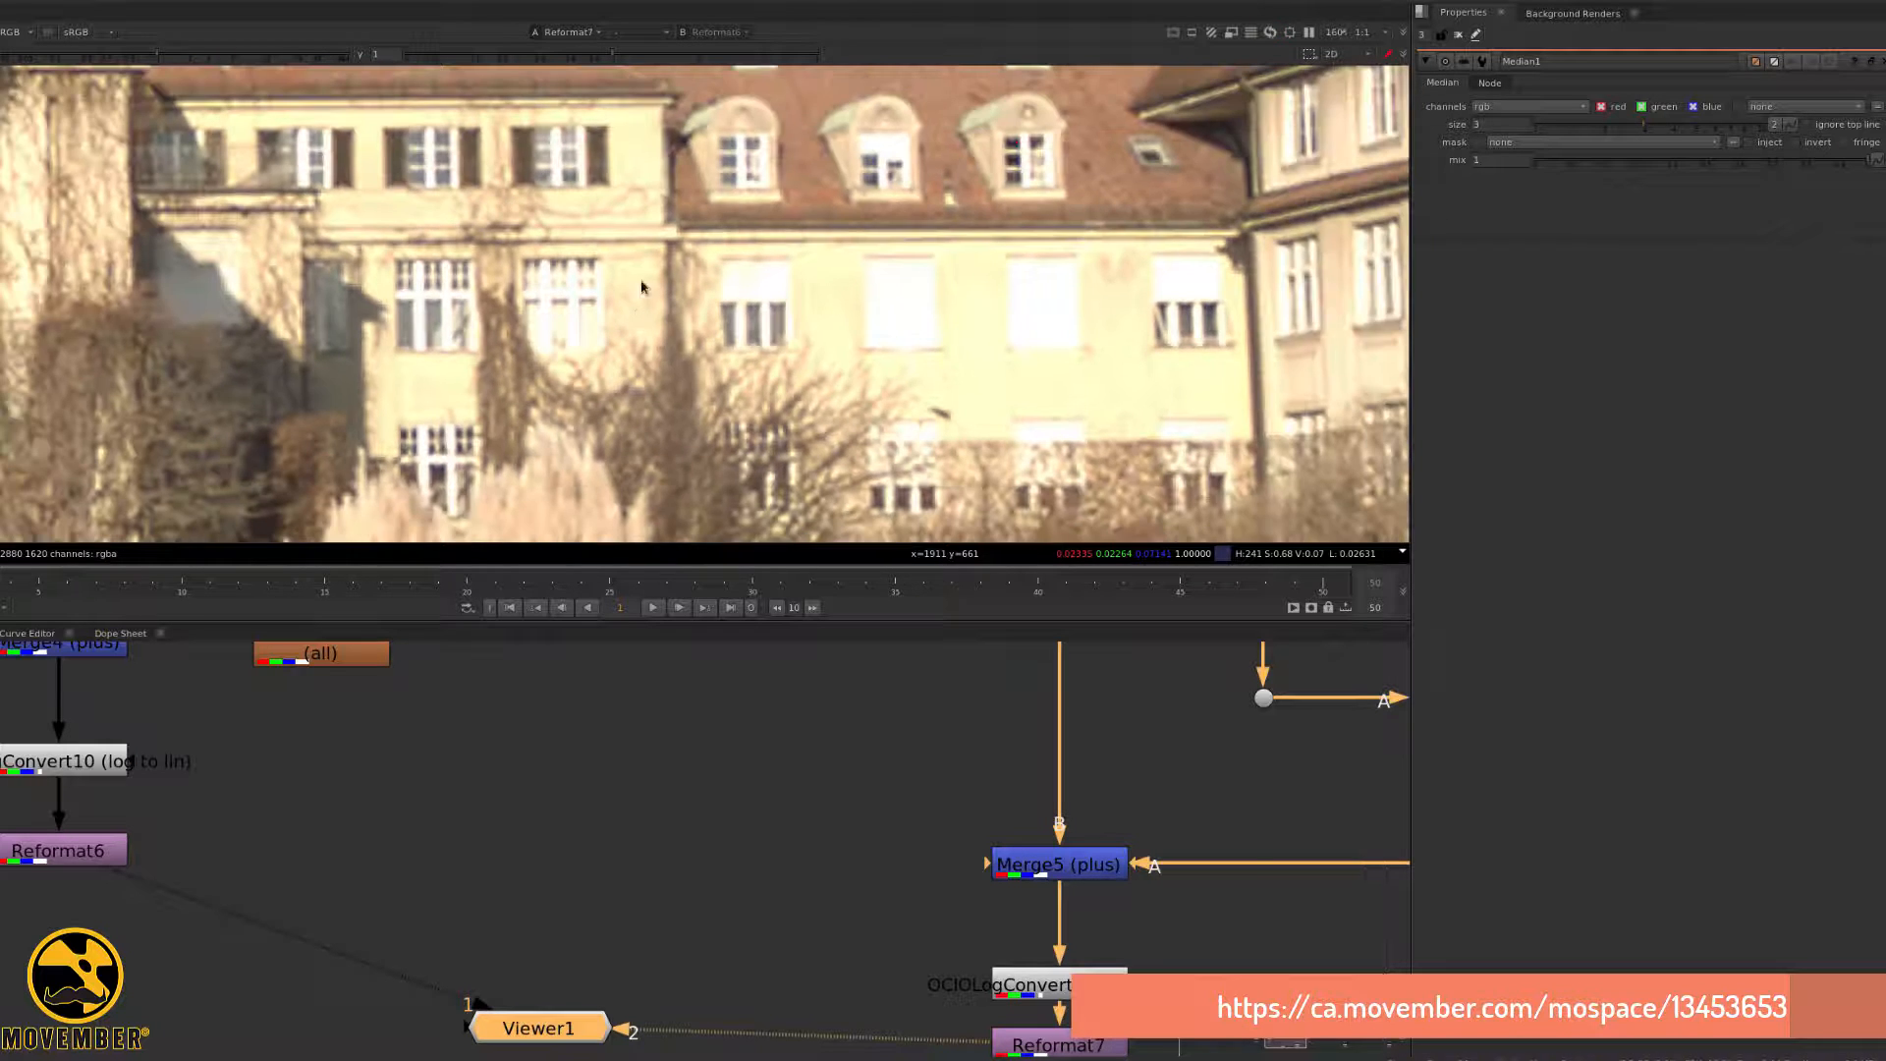
{"action": "middle_click_drag", "start_coordinate": [641, 285], "coordinate": [972, 459]}
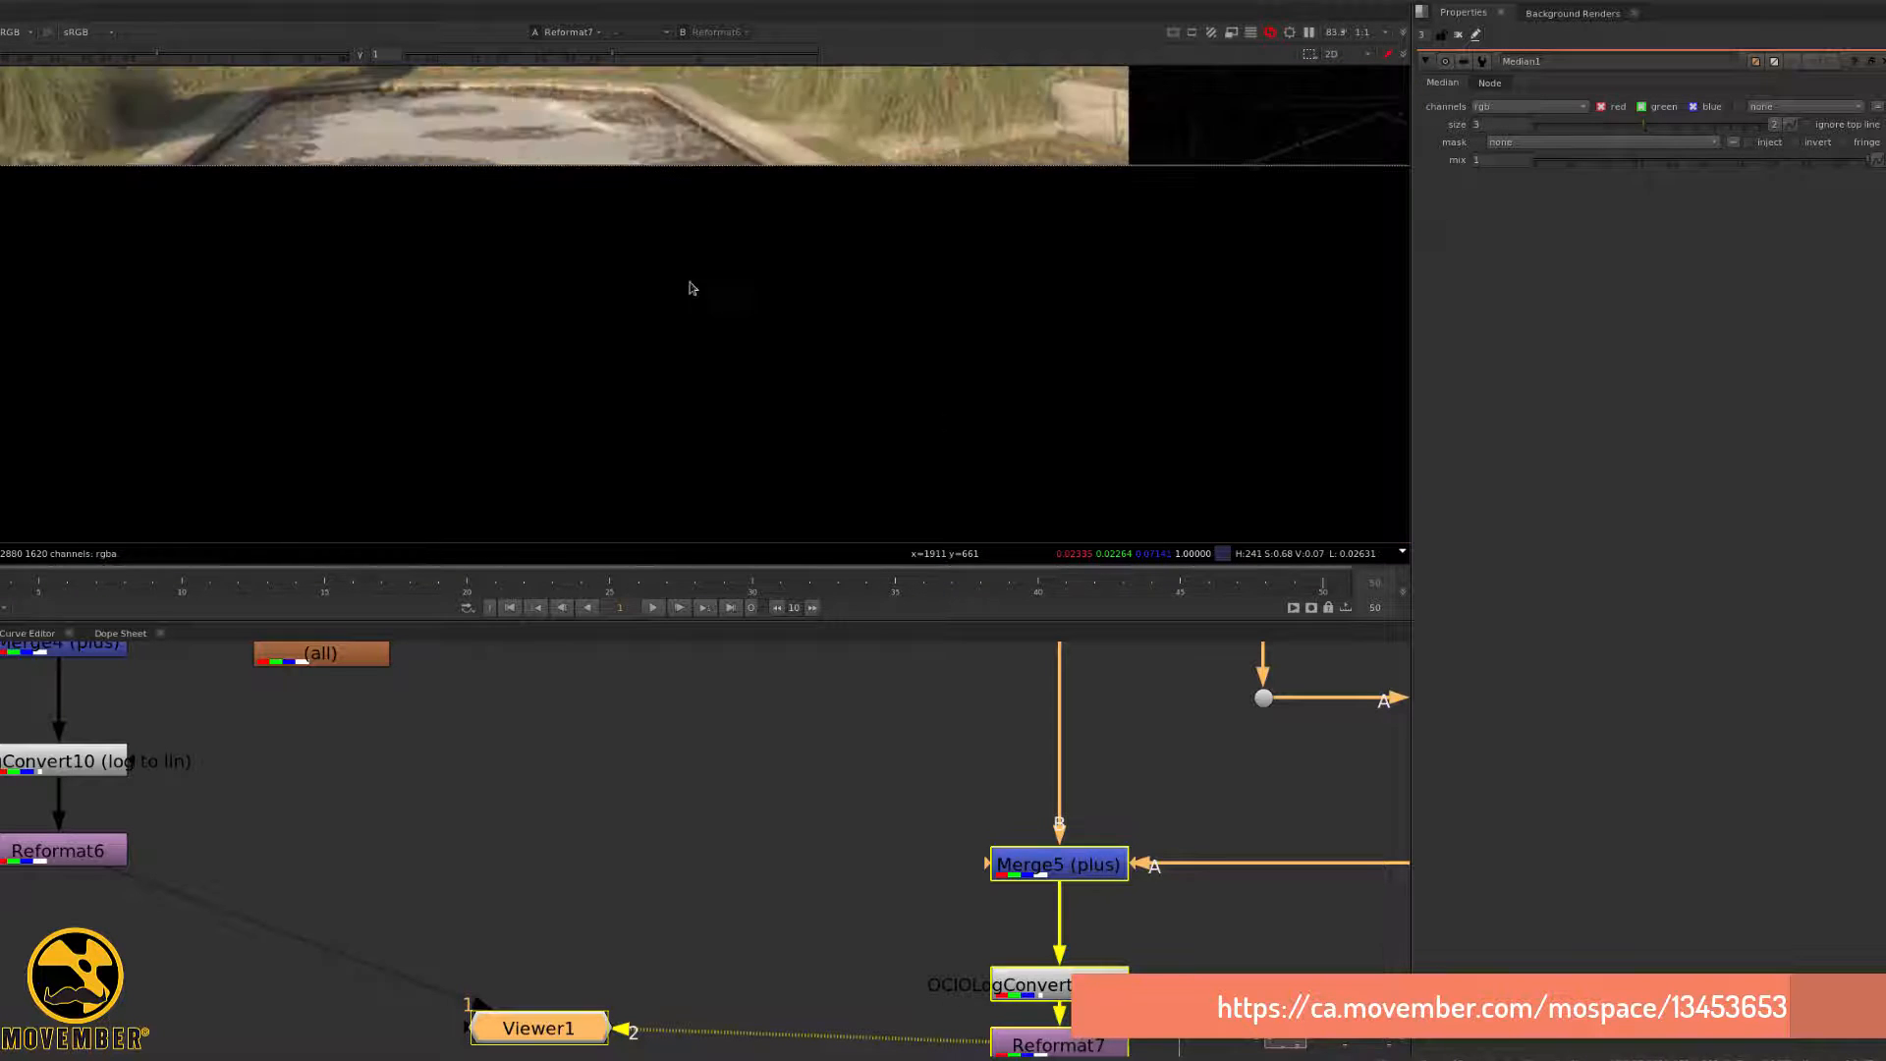
{"action": "scroll", "coordinate": [904, 235], "scroll_direction": "up", "scroll_amount": 5}
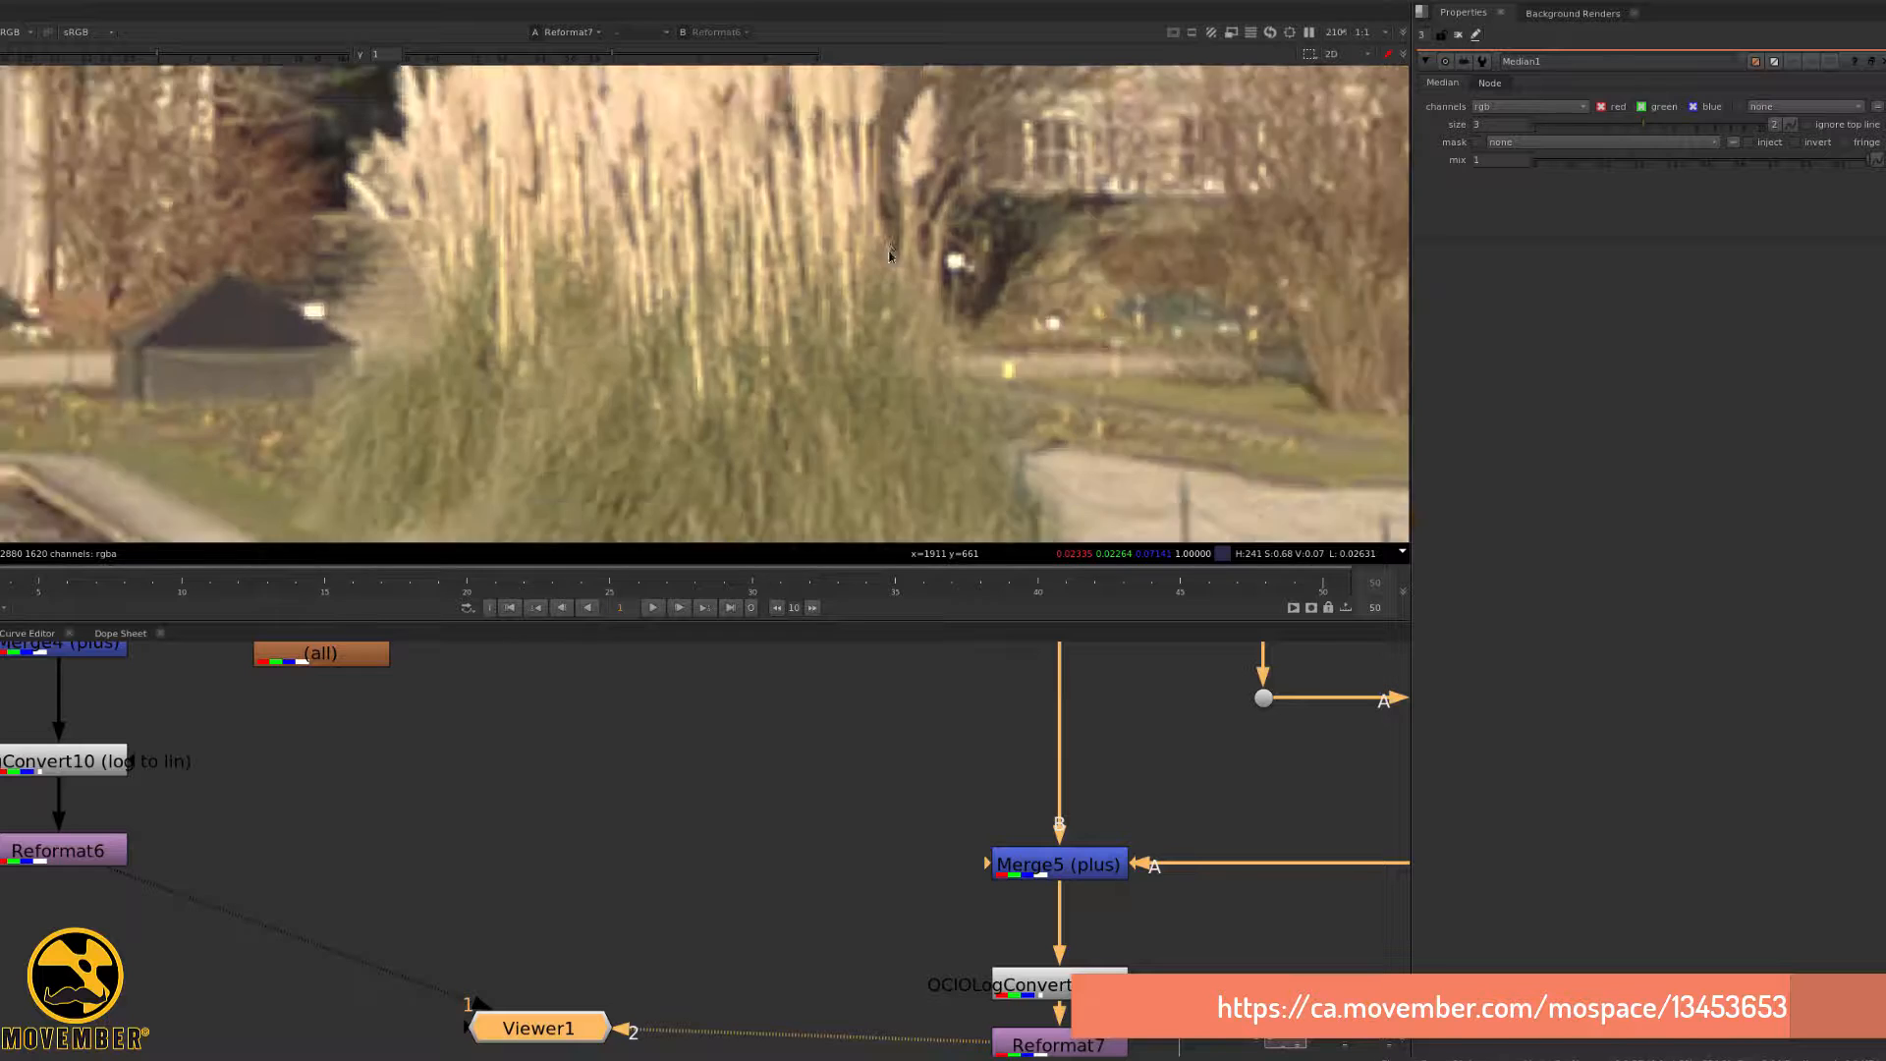
- Compare Reformat6 and Reformat7 repeatedly at the pampas grass stalks
{"action": "key", "text": "1"}
{"action": "key", "text": "2"}
{"action": "key", "text": "1"}
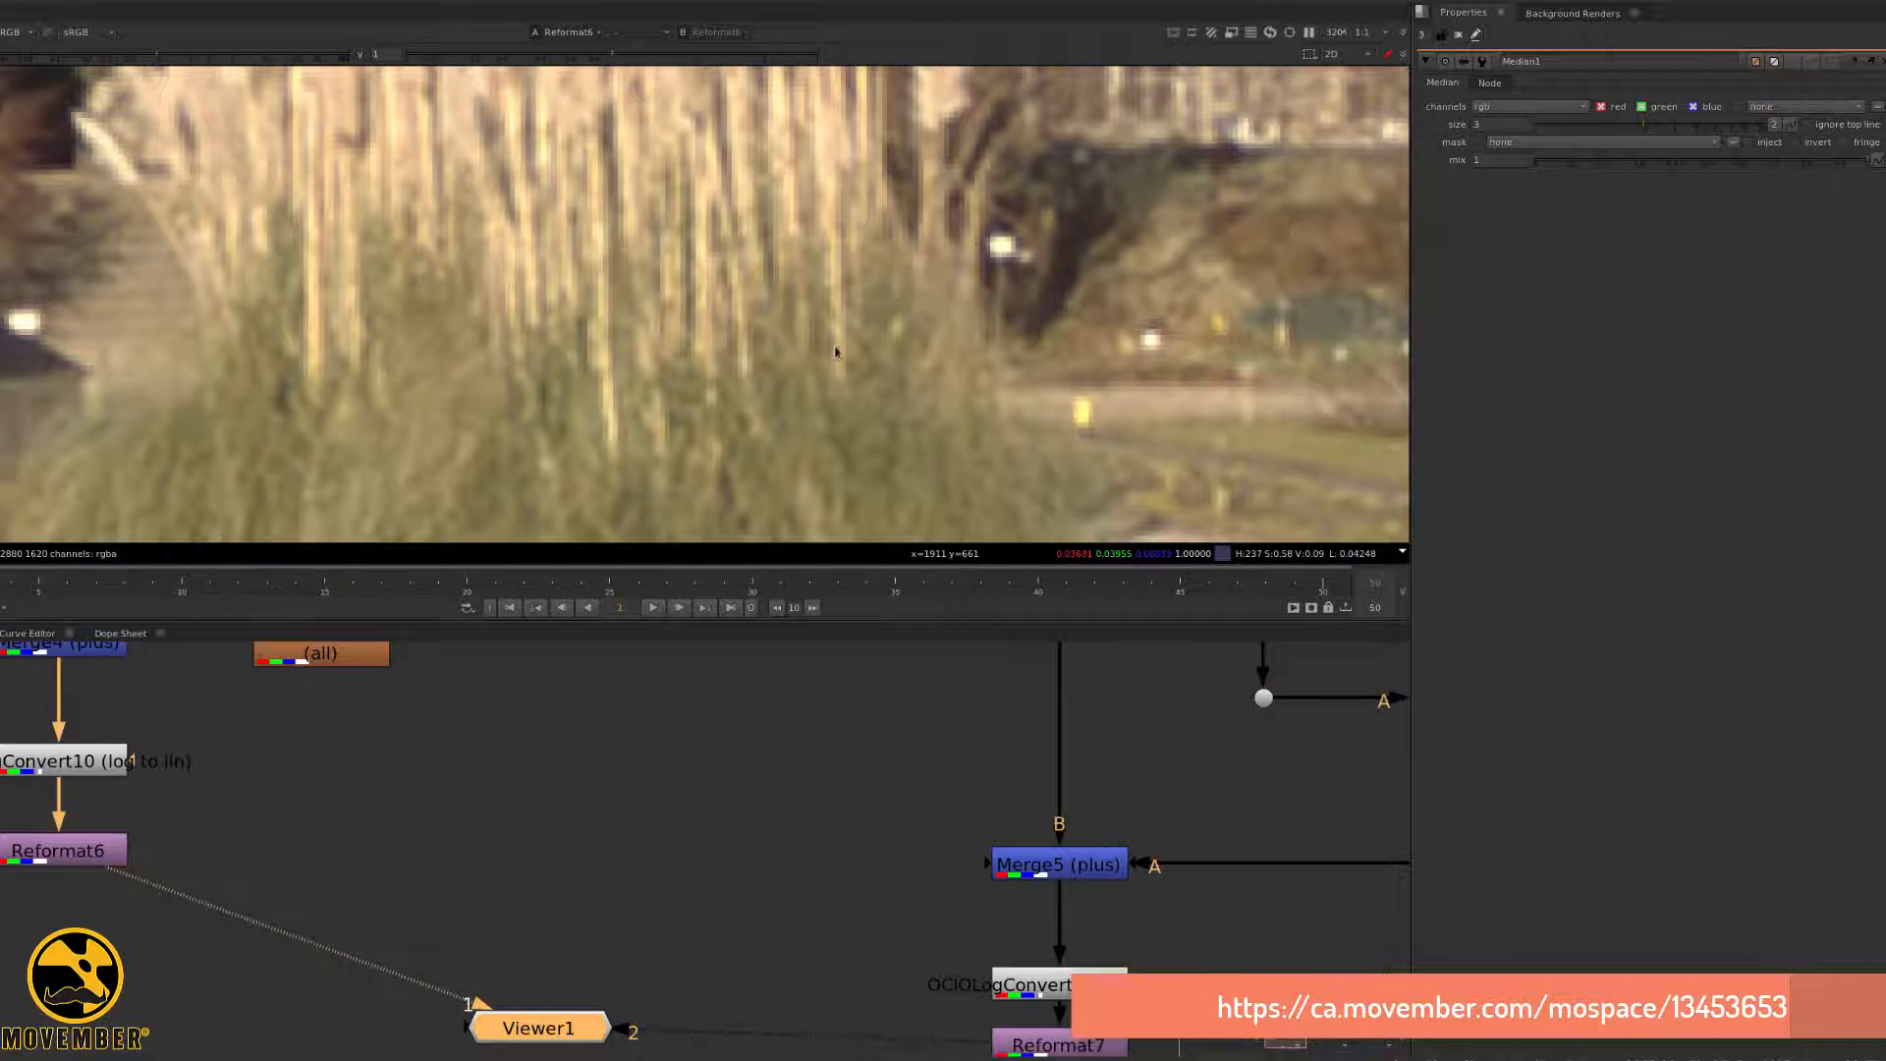
{"action": "key", "text": "2"}
{"action": "key", "text": "1"}
{"action": "key", "text": "2"}
{"action": "key", "text": "1"}
{"action": "key", "text": "2"}
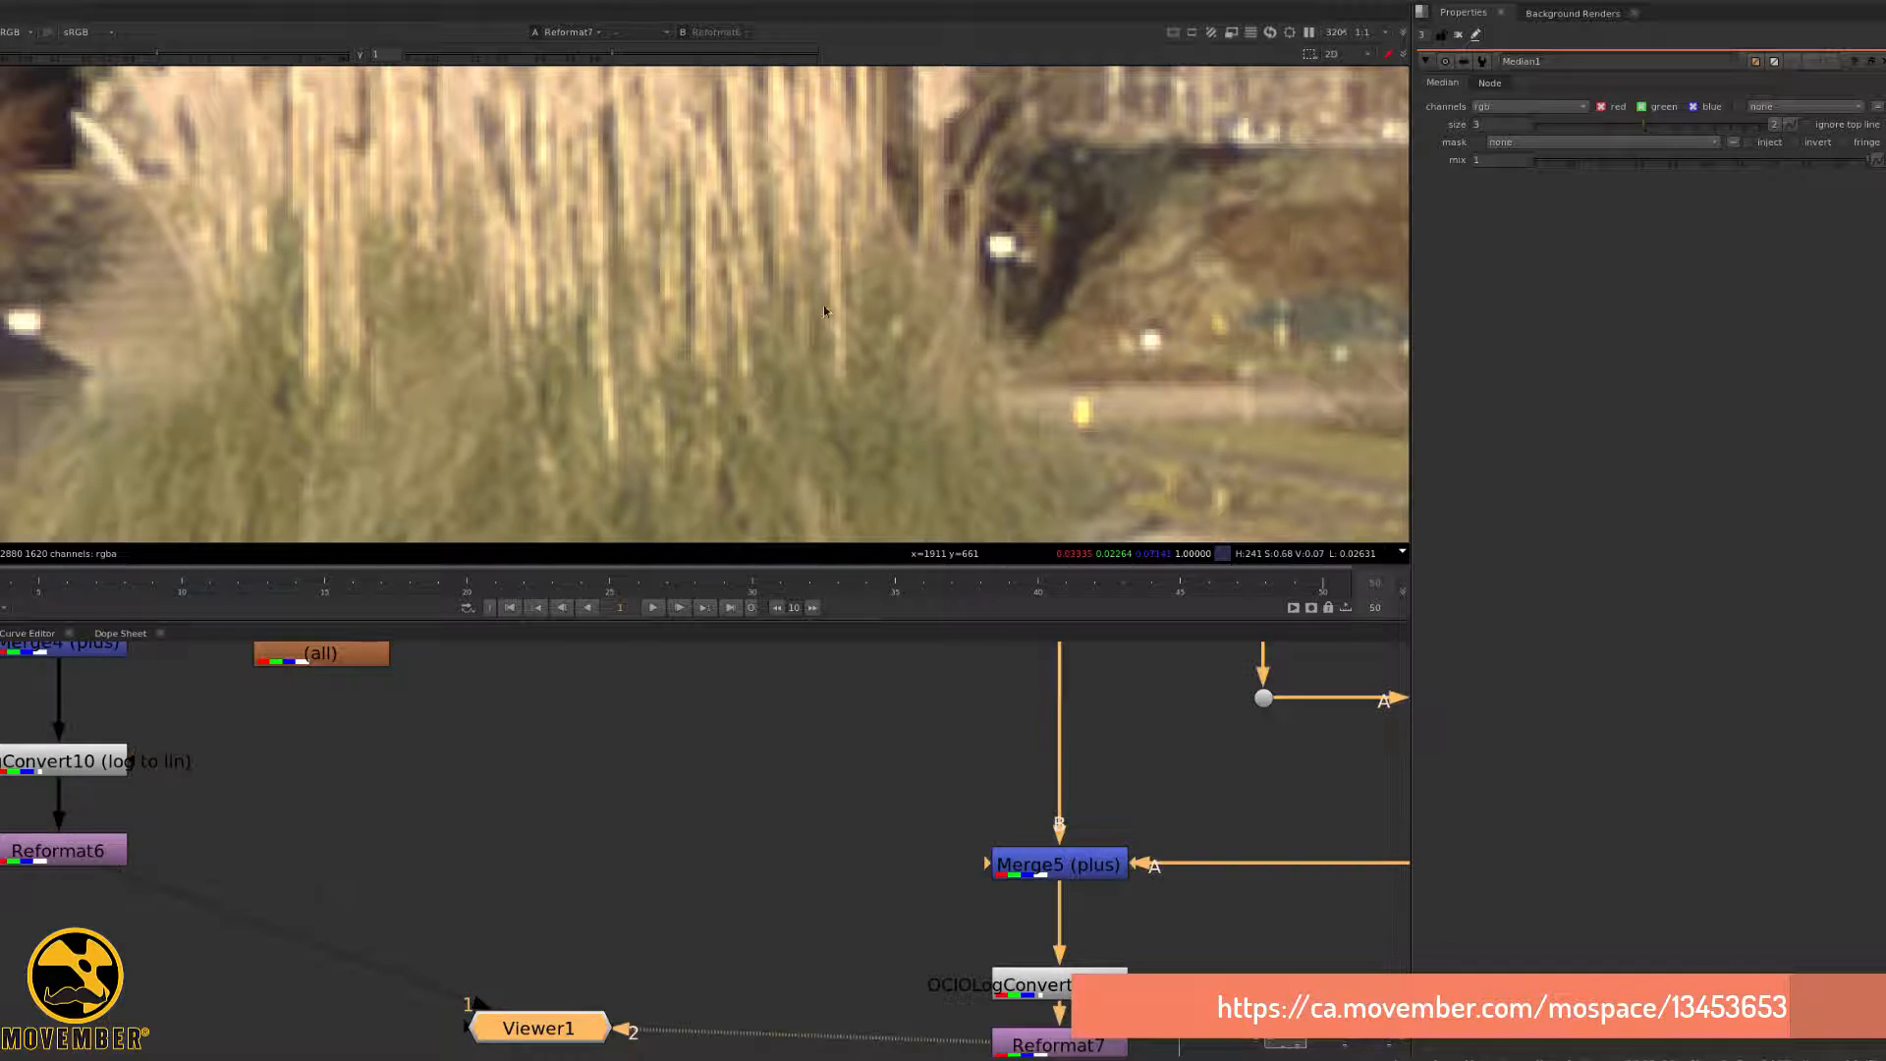
{"action": "key", "text": "1"}
{"action": "key", "text": "2"}
{"action": "scroll", "coordinate": [786, 388], "scroll_direction": "down", "scroll_amount": 10}
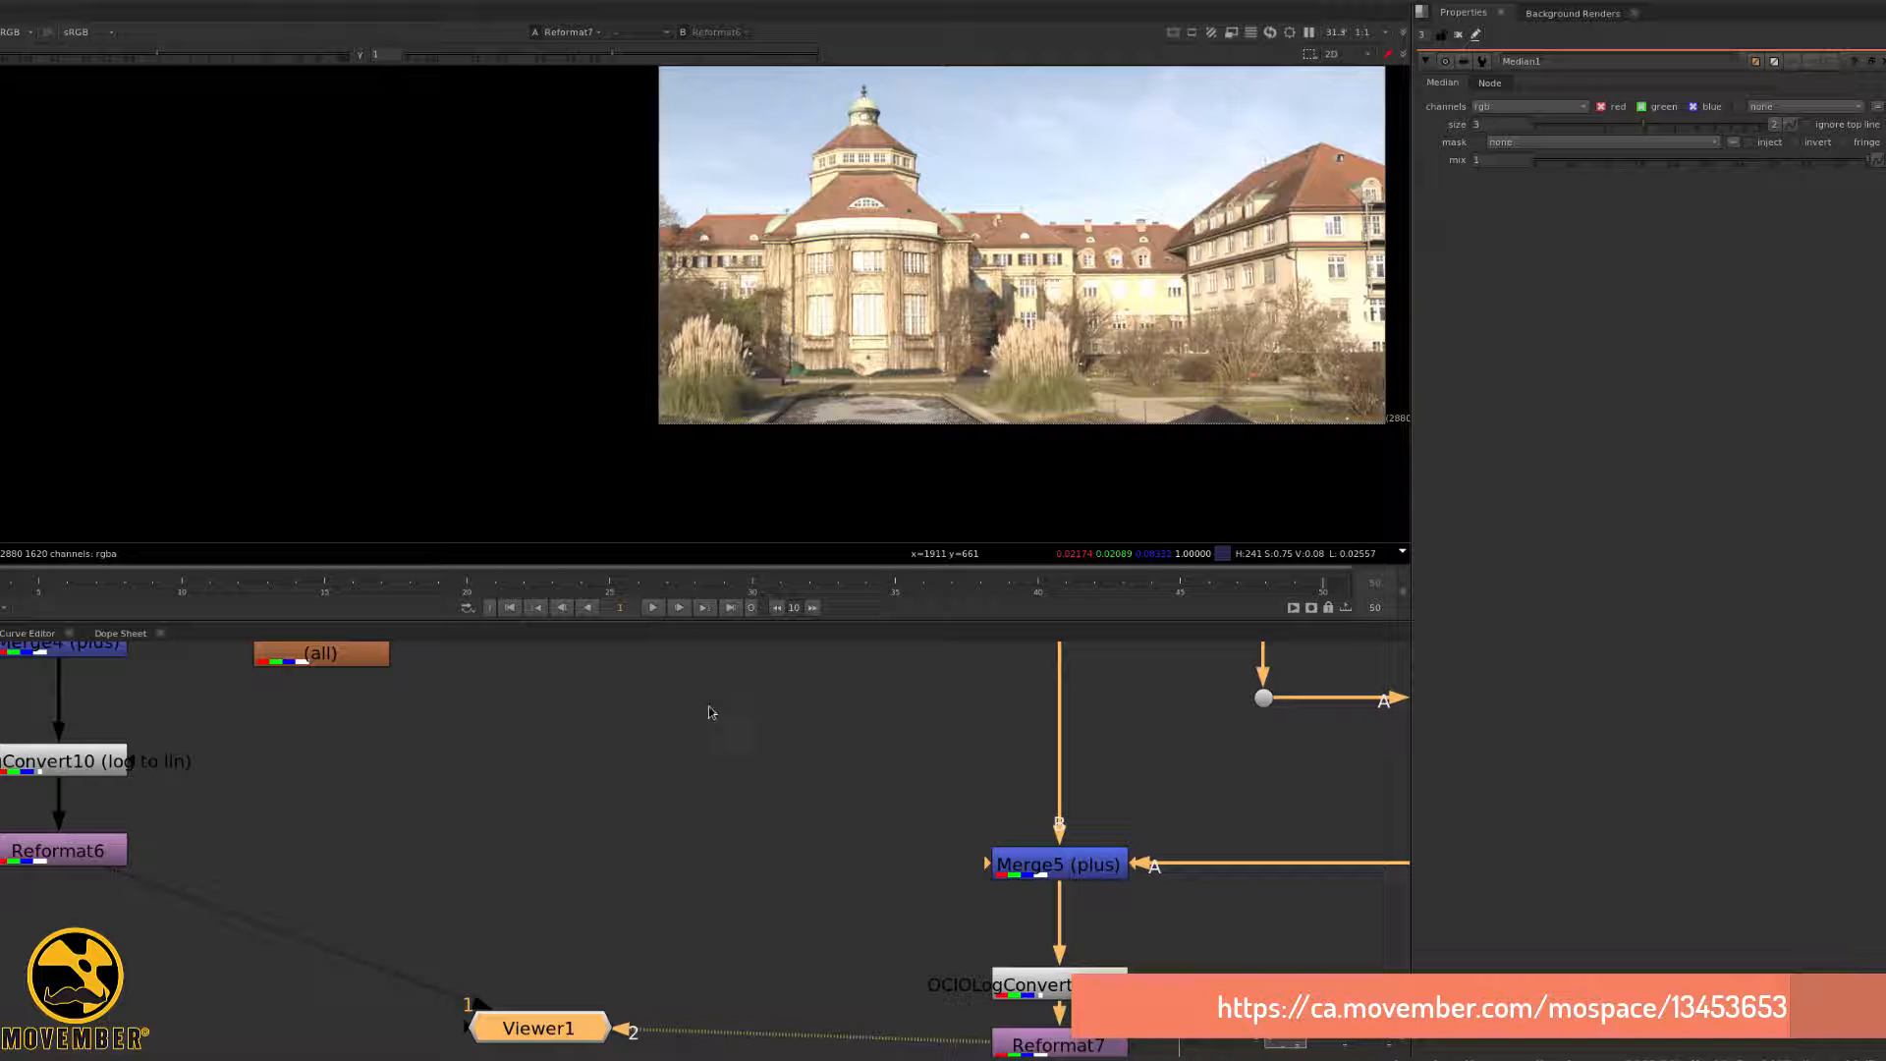
- View the denoised plate from Read4 and examine the central building's facade
{"action": "middle_click_drag", "start_coordinate": [887, 699], "coordinate": [678, 825], "text": "alt"}
{"action": "middle_click_drag", "start_coordinate": [660, 830], "coordinate": [439, 876]}
{"action": "middle_click_drag", "start_coordinate": [968, 658], "coordinate": [676, 777]}
{"action": "middle_click_drag", "start_coordinate": [1001, 731], "coordinate": [572, 805]}
{"action": "middle_click_drag", "start_coordinate": [776, 748], "coordinate": [639, 903]}
{"action": "left_click", "coordinate": [992, 776]}
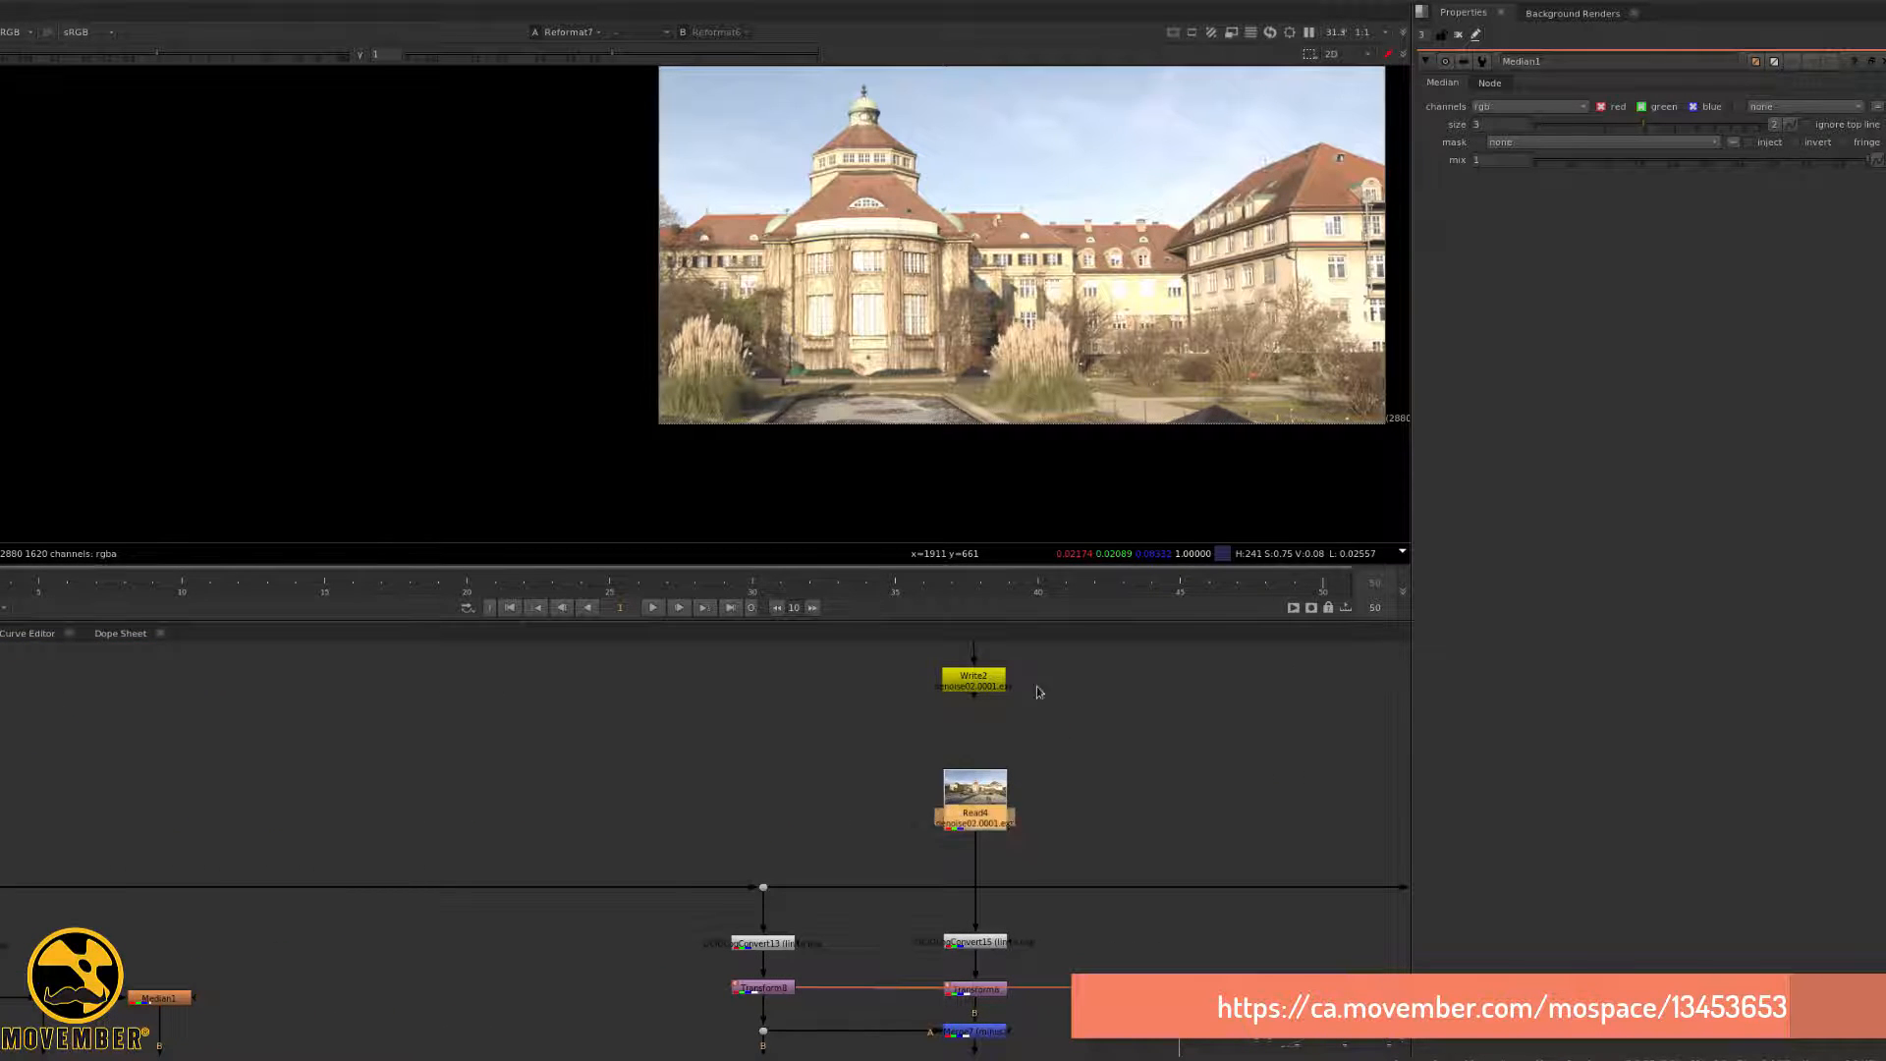
{"action": "key", "text": "1"}
{"action": "scroll", "coordinate": [988, 324], "scroll_direction": "up", "scroll_amount": 8}
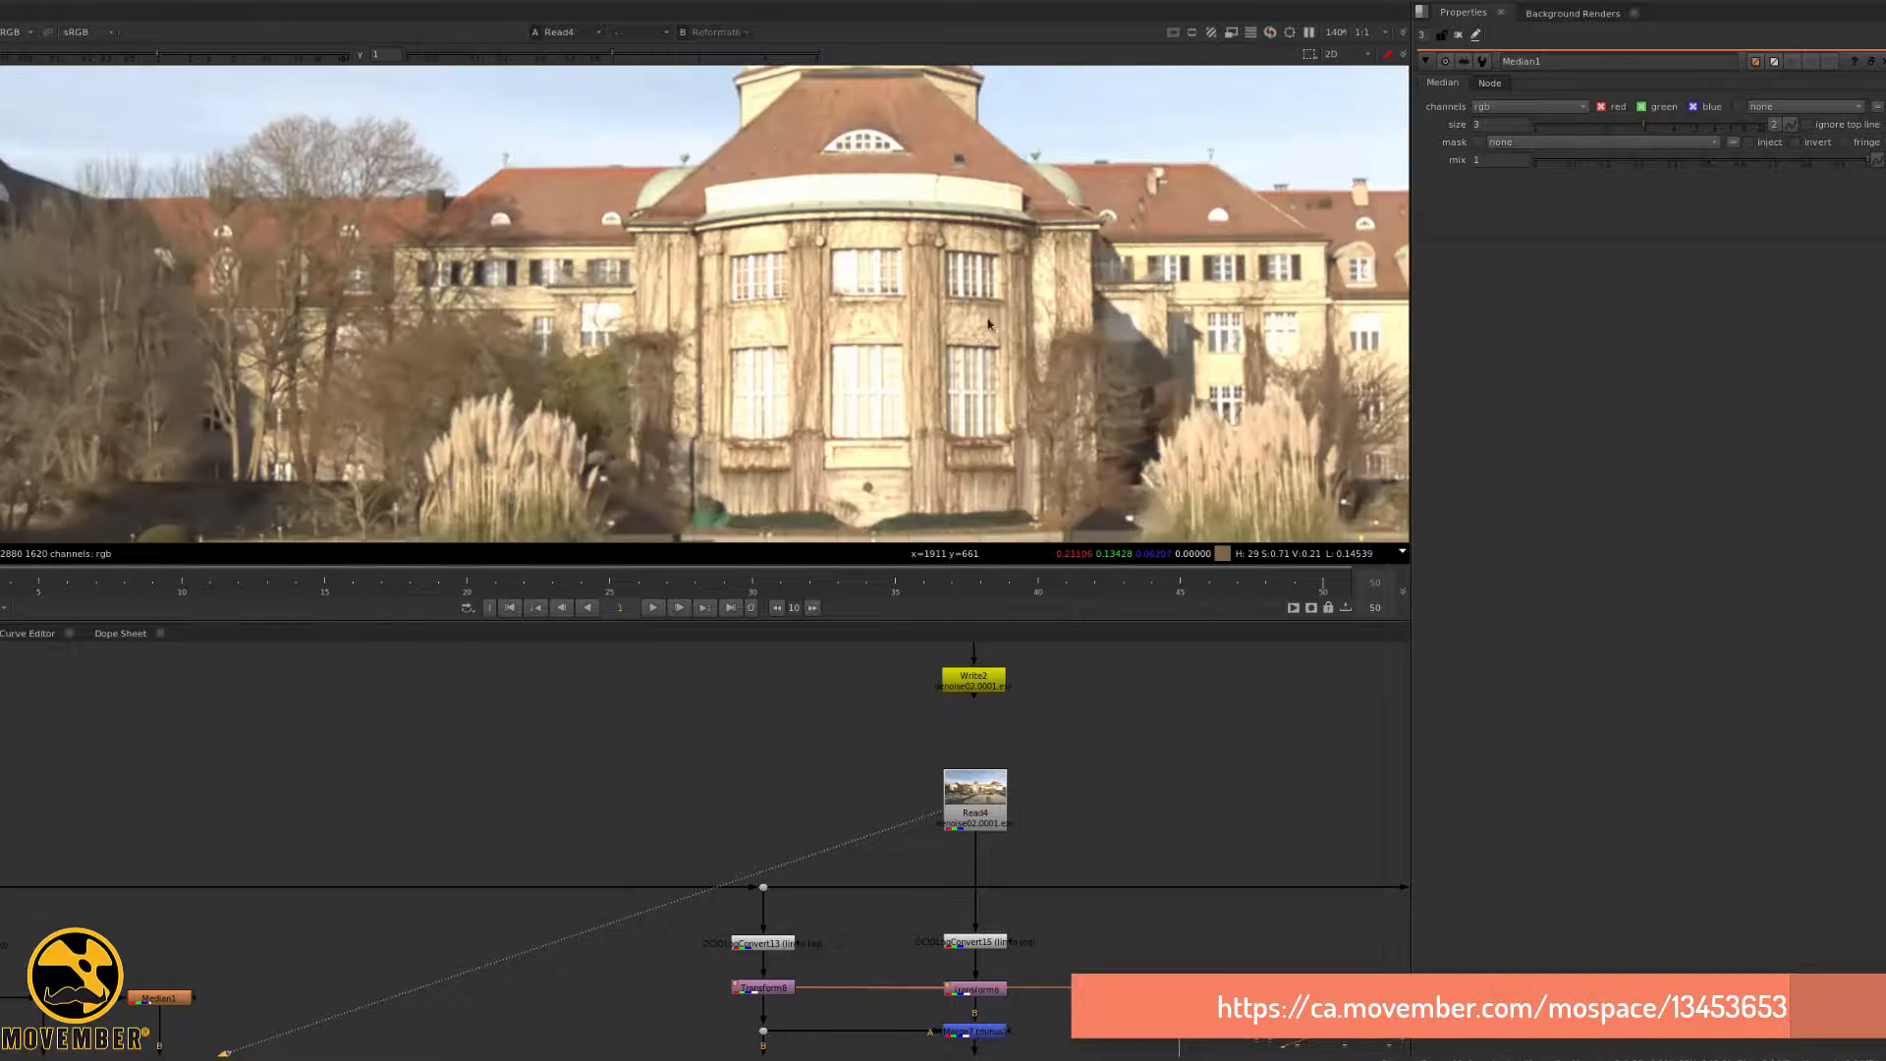
{"action": "scroll", "coordinate": [988, 324], "scroll_direction": "up", "scroll_amount": 4}
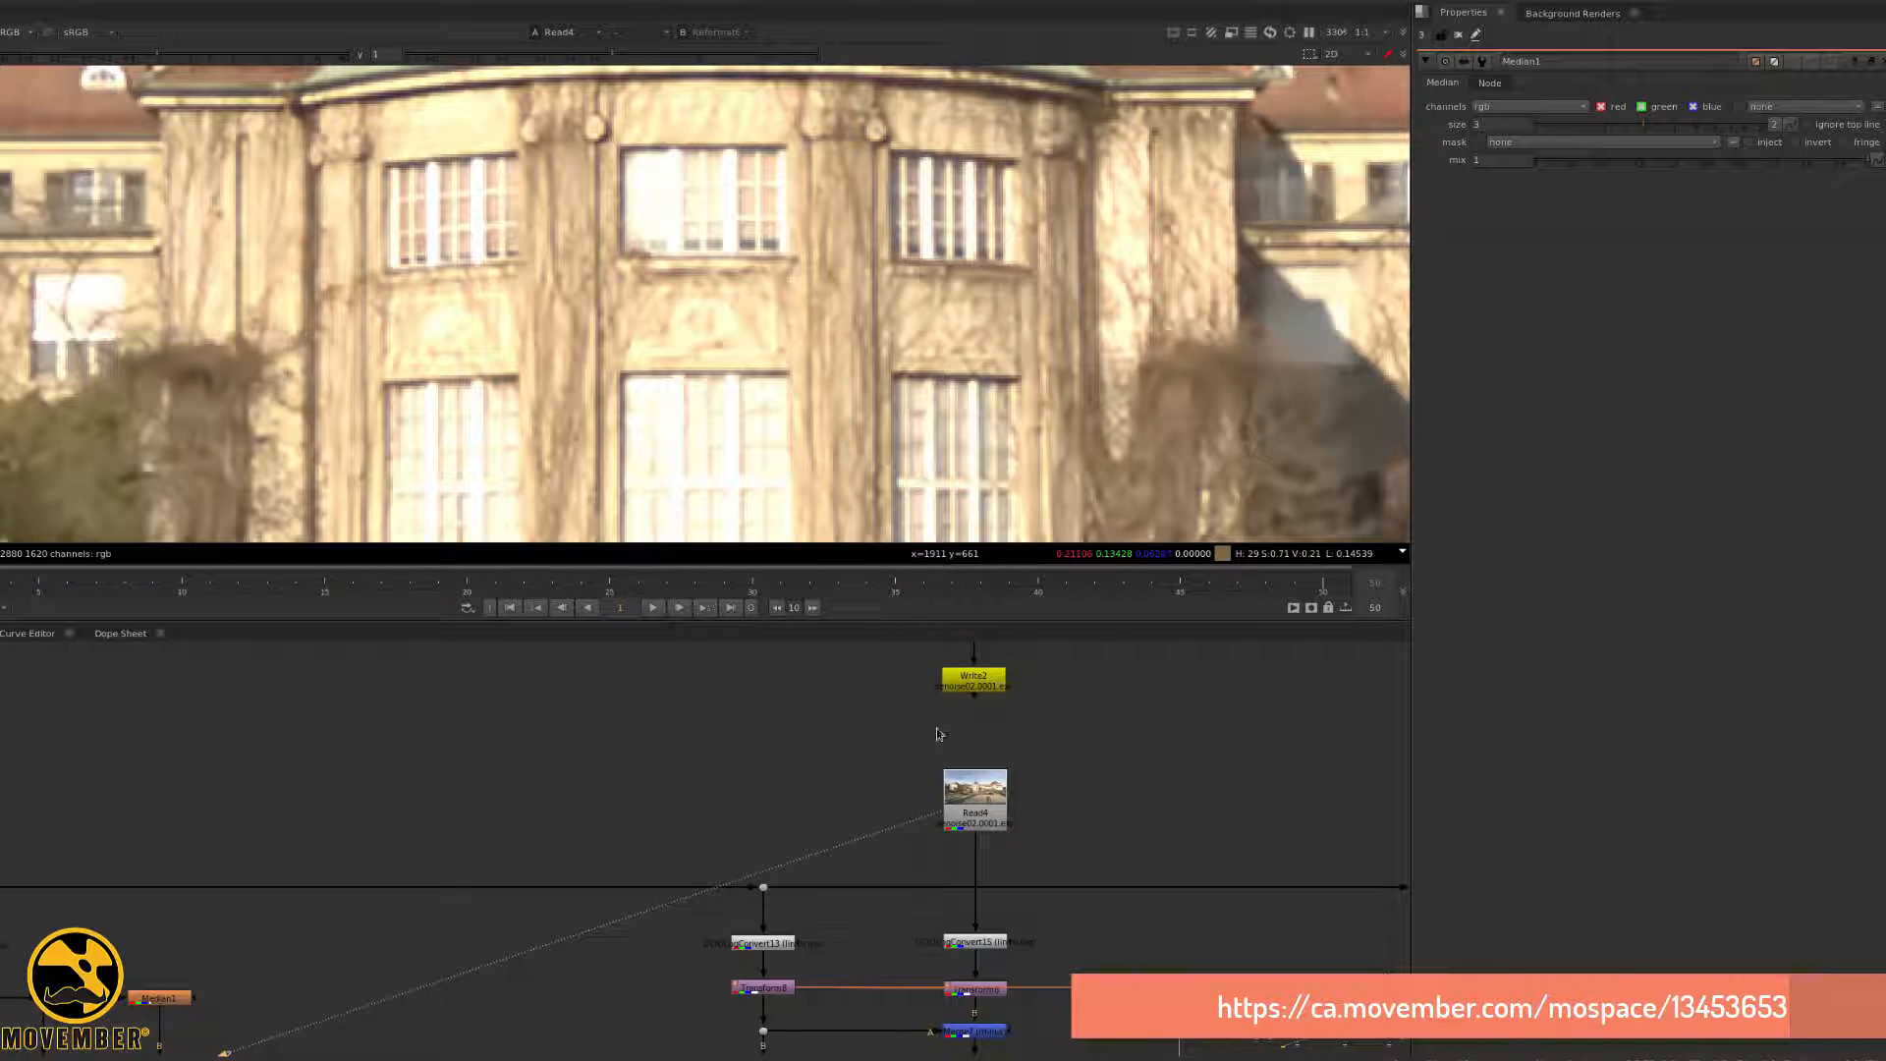
- Load Dot17 as the viewer's second input and compare it with the denoised Read4 plate
{"action": "left_click_drag", "start_coordinate": [989, 803], "coordinate": [988, 802]}
{"action": "left_click", "coordinate": [852, 811]}
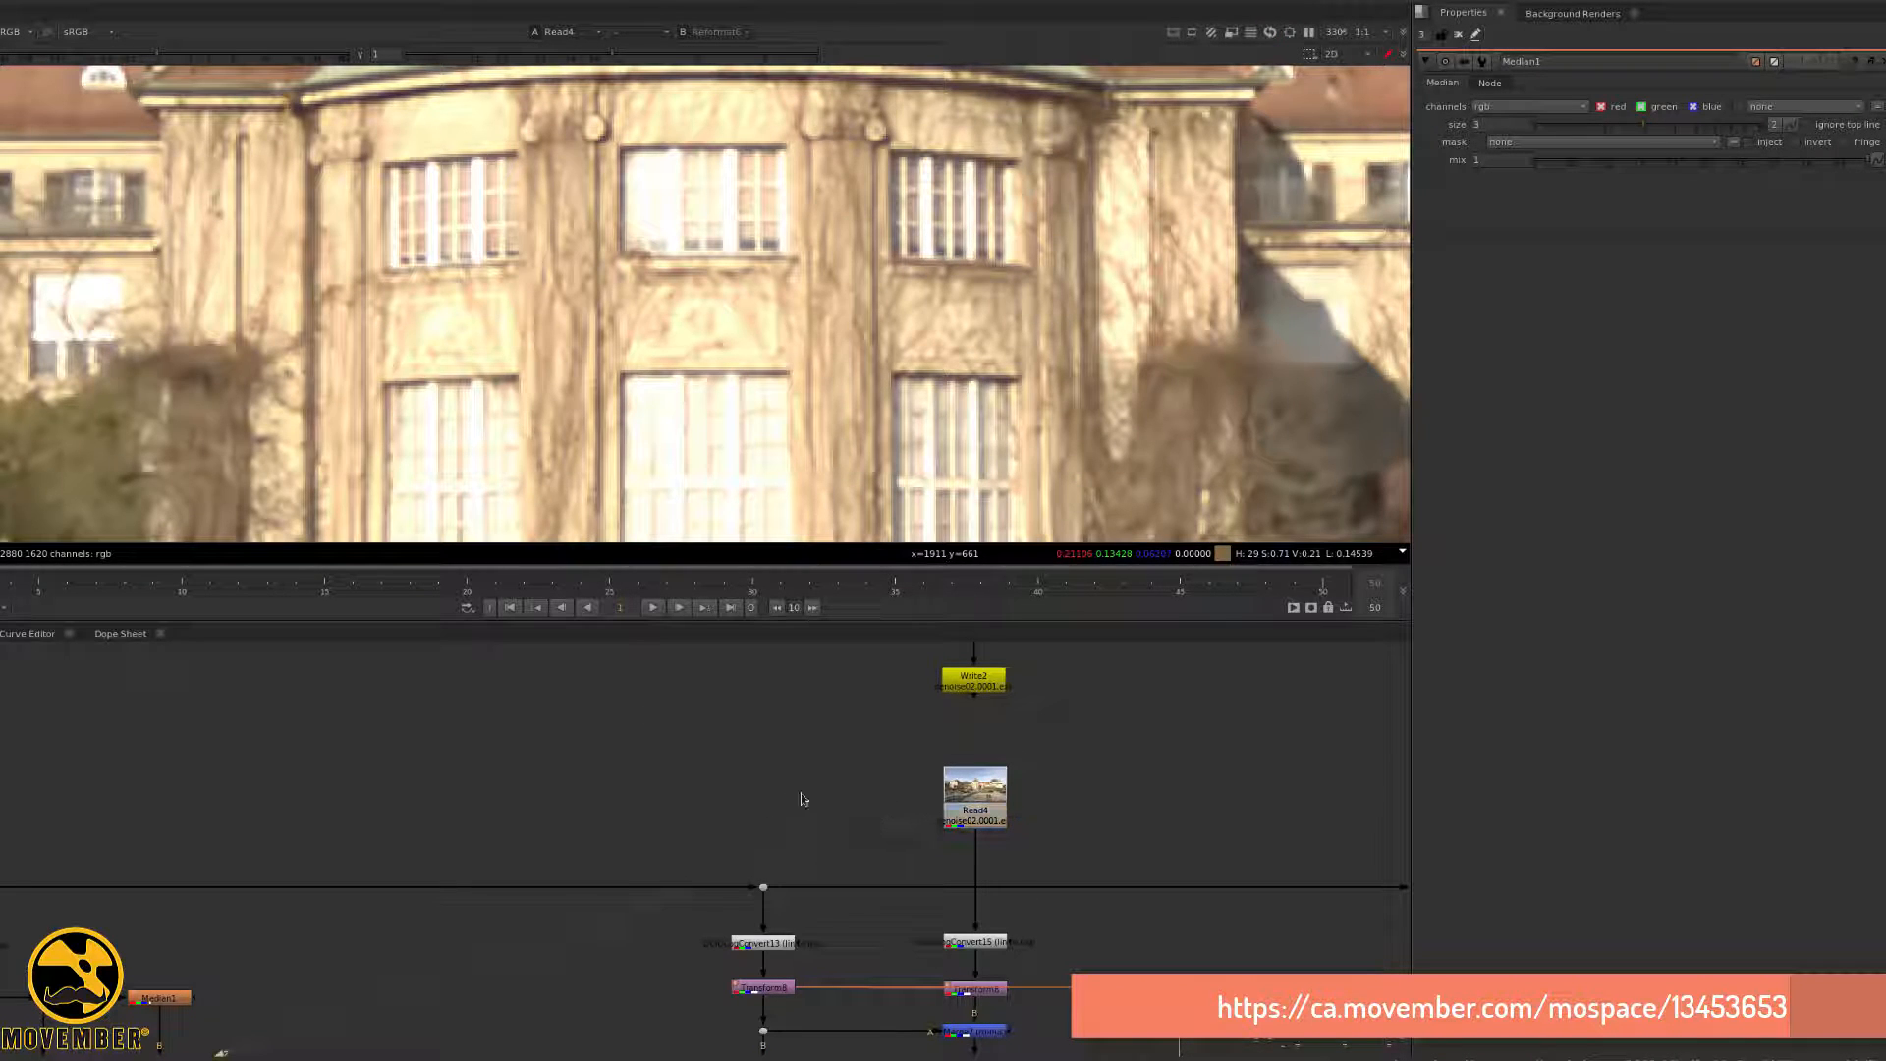
{"action": "left_click_drag", "start_coordinate": [799, 779], "coordinate": [729, 911]}
{"action": "key", "text": "2"}
{"action": "left_click", "coordinate": [743, 868]}
{"action": "key", "text": "1"}
{"action": "scroll", "coordinate": [863, 339], "scroll_direction": "up", "scroll_amount": 2}
{"action": "scroll", "coordinate": [863, 368], "scroll_direction": "down", "scroll_amount": 1}
{"action": "scroll", "coordinate": [861, 372], "scroll_direction": "down", "scroll_amount": 3}
- Examine the denoised Read4 plate around the wooden hut, pond and garden
{"action": "middle_click_drag", "start_coordinate": [830, 413], "coordinate": [742, 132]}
{"action": "middle_click_drag", "start_coordinate": [766, 397], "coordinate": [324, 192]}
{"action": "middle_click_drag", "start_coordinate": [805, 372], "coordinate": [430, 237]}
{"action": "middle_click_drag", "start_coordinate": [1086, 285], "coordinate": [883, 284]}
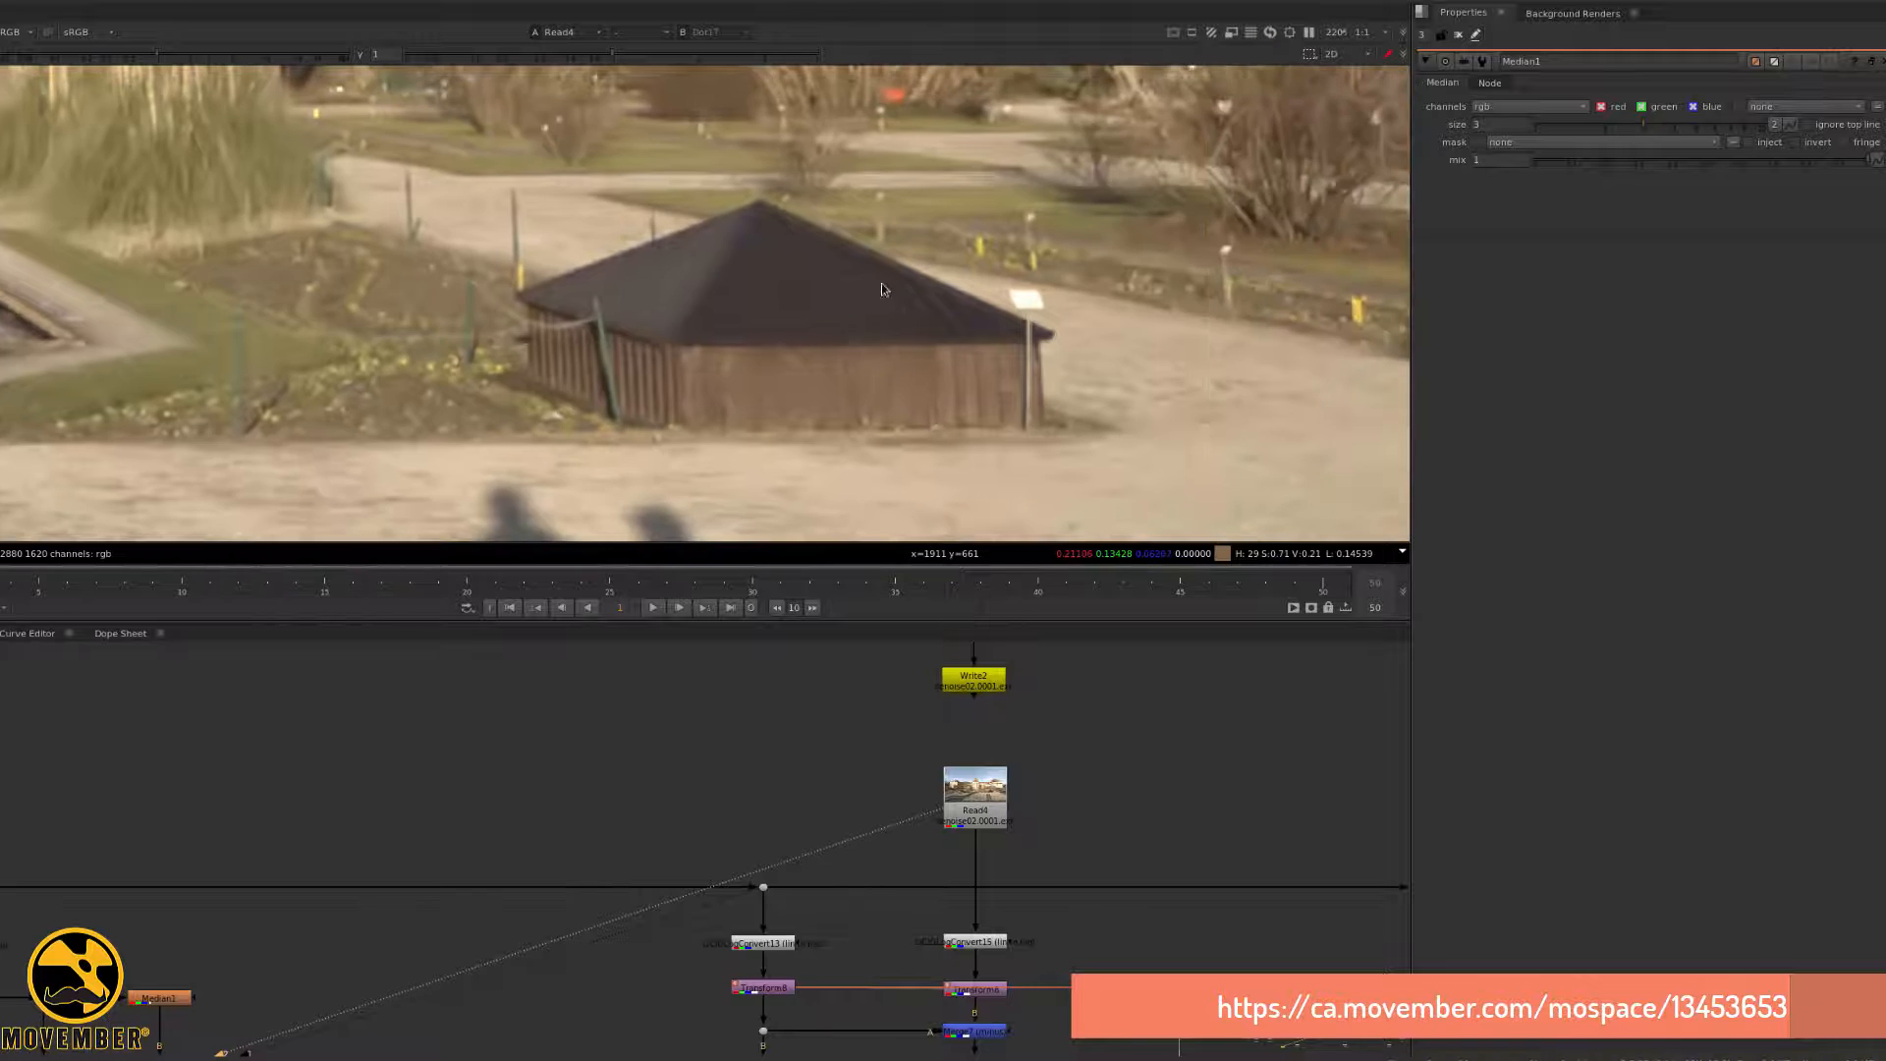
{"action": "scroll", "coordinate": [881, 287], "scroll_direction": "up", "scroll_amount": 2}
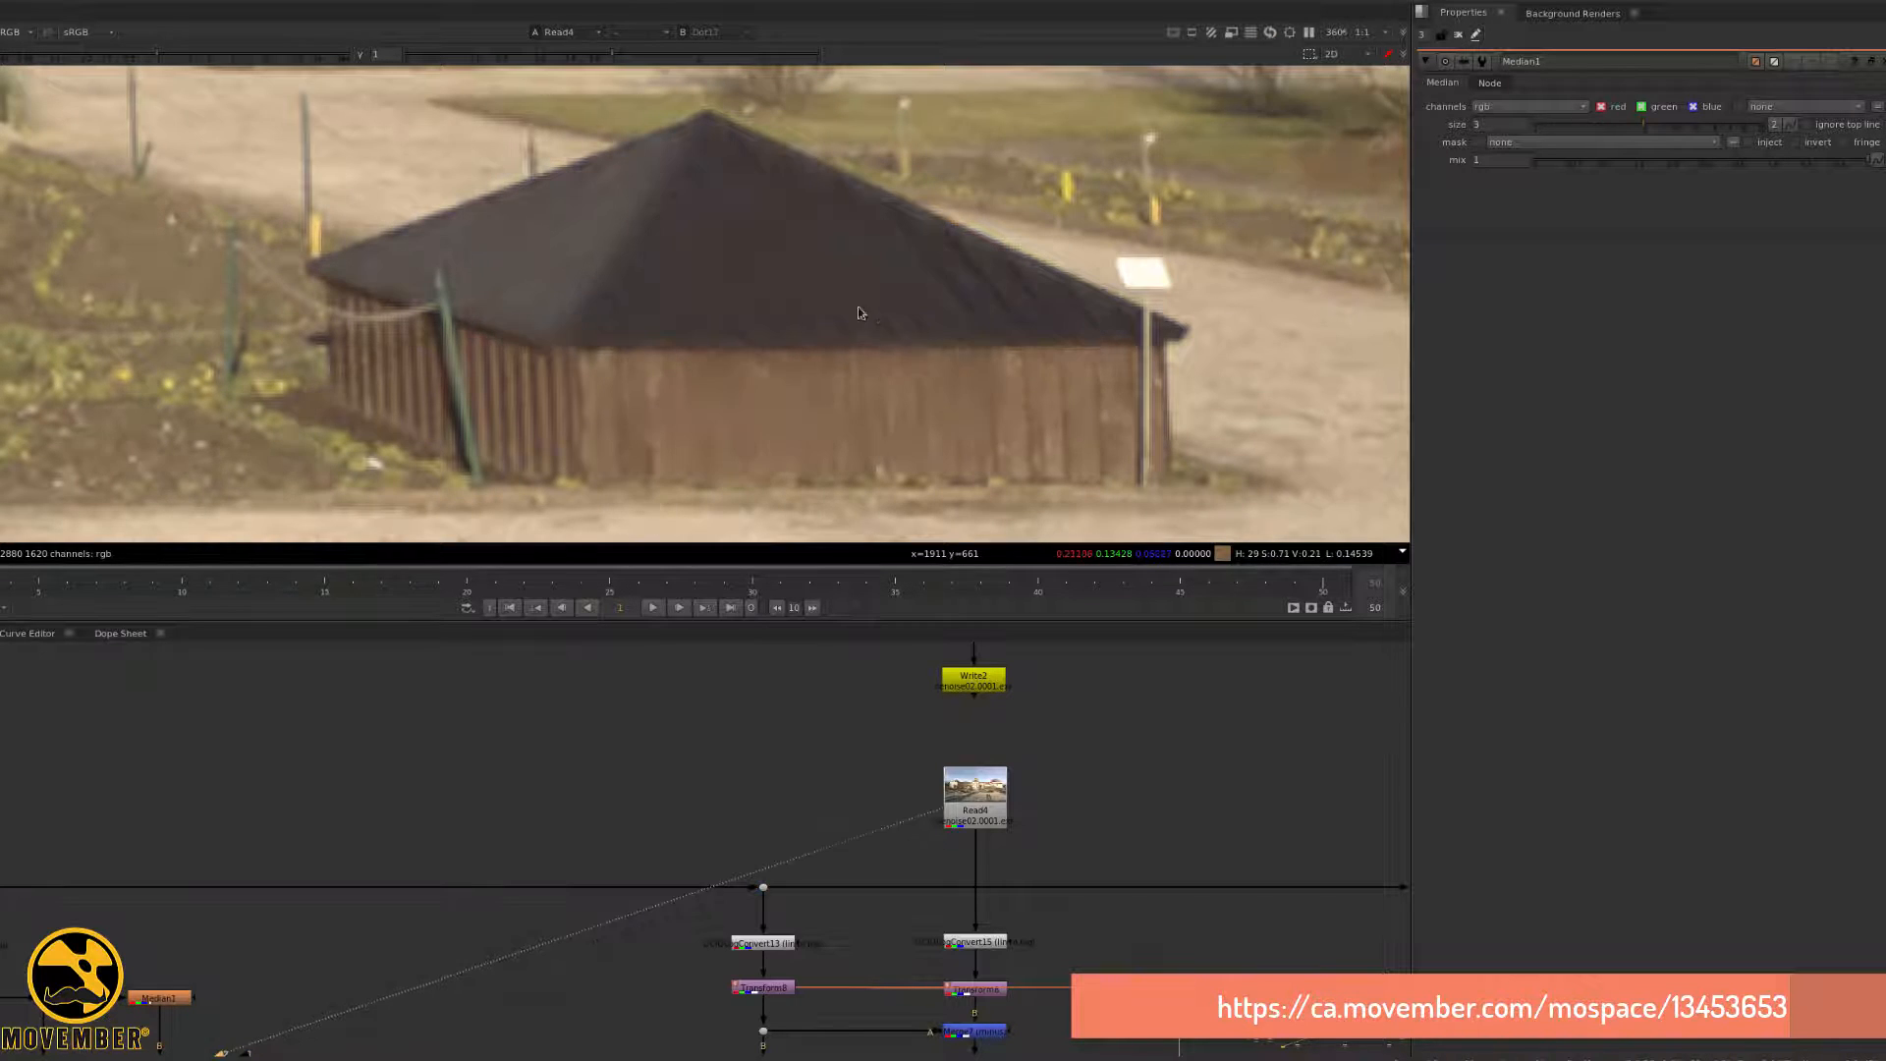
{"action": "scroll", "coordinate": [830, 227], "scroll_direction": "down", "scroll_amount": 5}
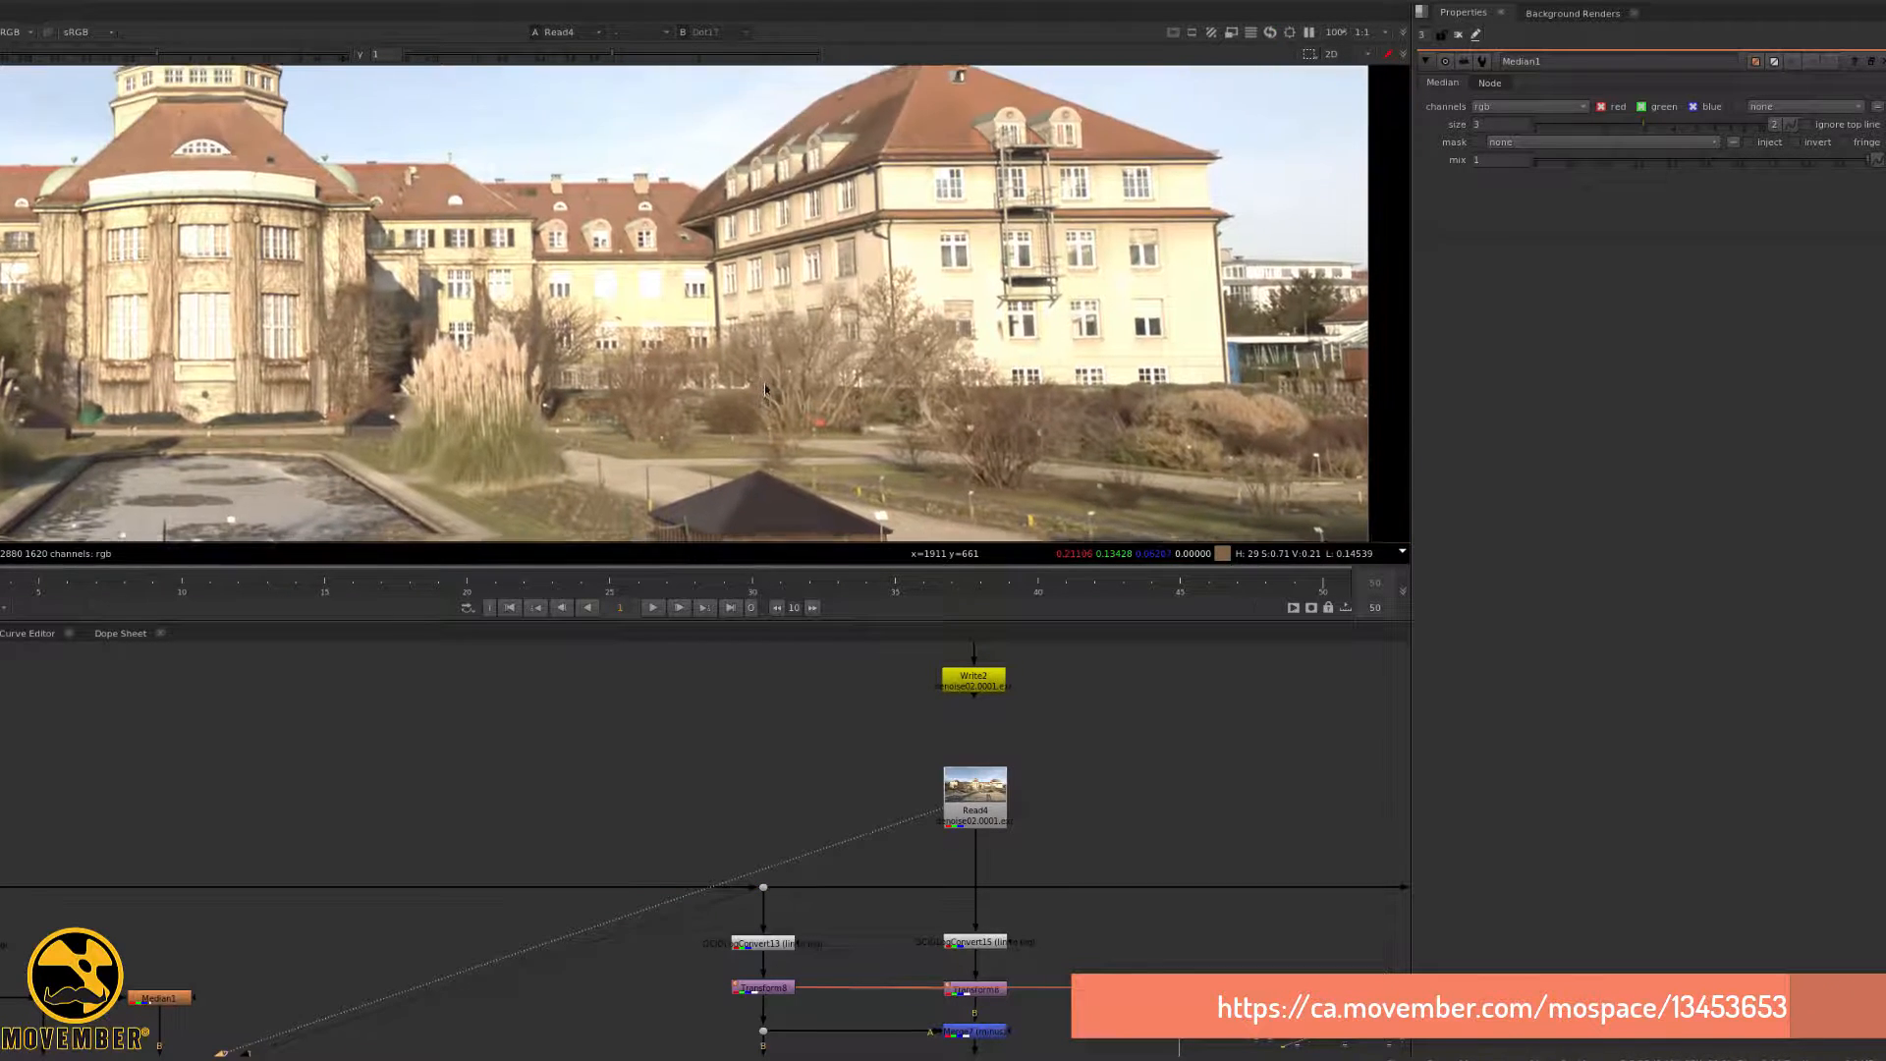
{"action": "middle_click_drag", "start_coordinate": [765, 388], "coordinate": [759, 253]}
- View the Merge7 difference between the original and denoised plates with the viewer brightened to reveal the extracted detail
{"action": "middle_click_drag", "start_coordinate": [852, 997], "coordinate": [720, 830]}
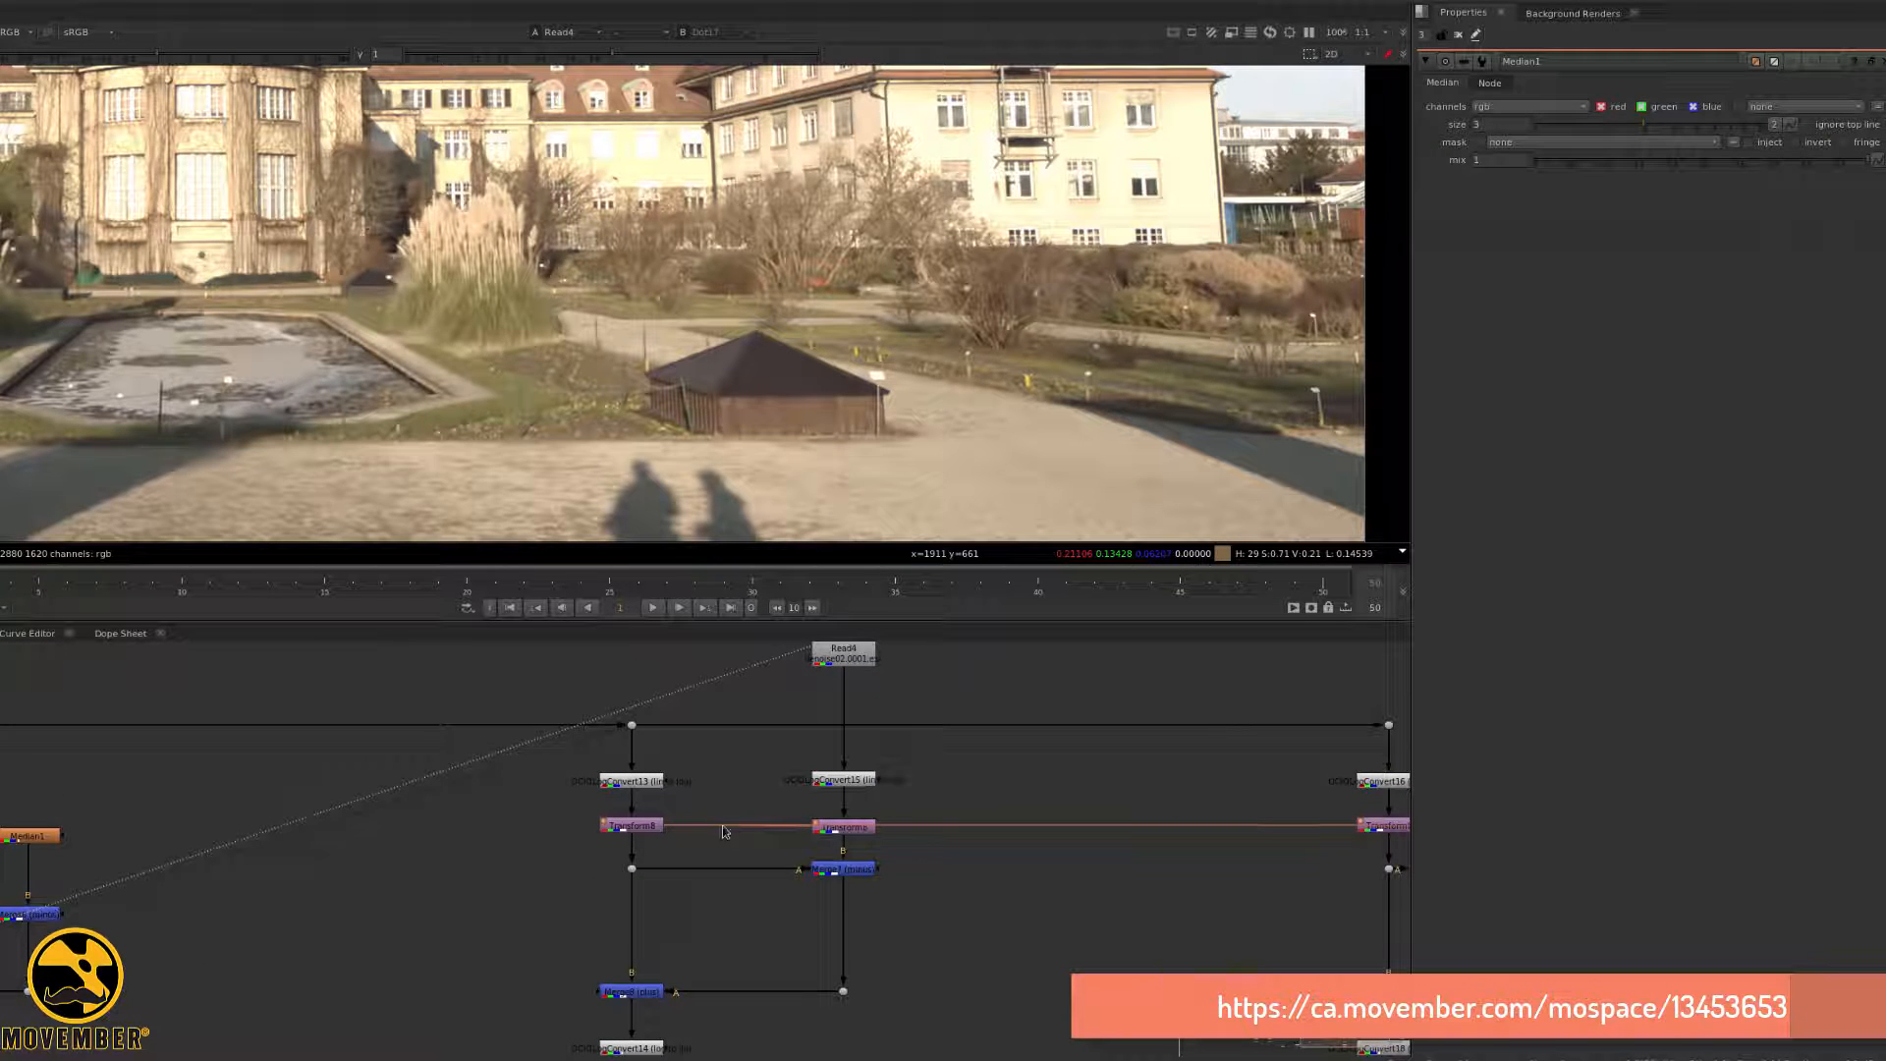
{"action": "middle_click_drag", "start_coordinate": [261, 892], "coordinate": [693, 844]}
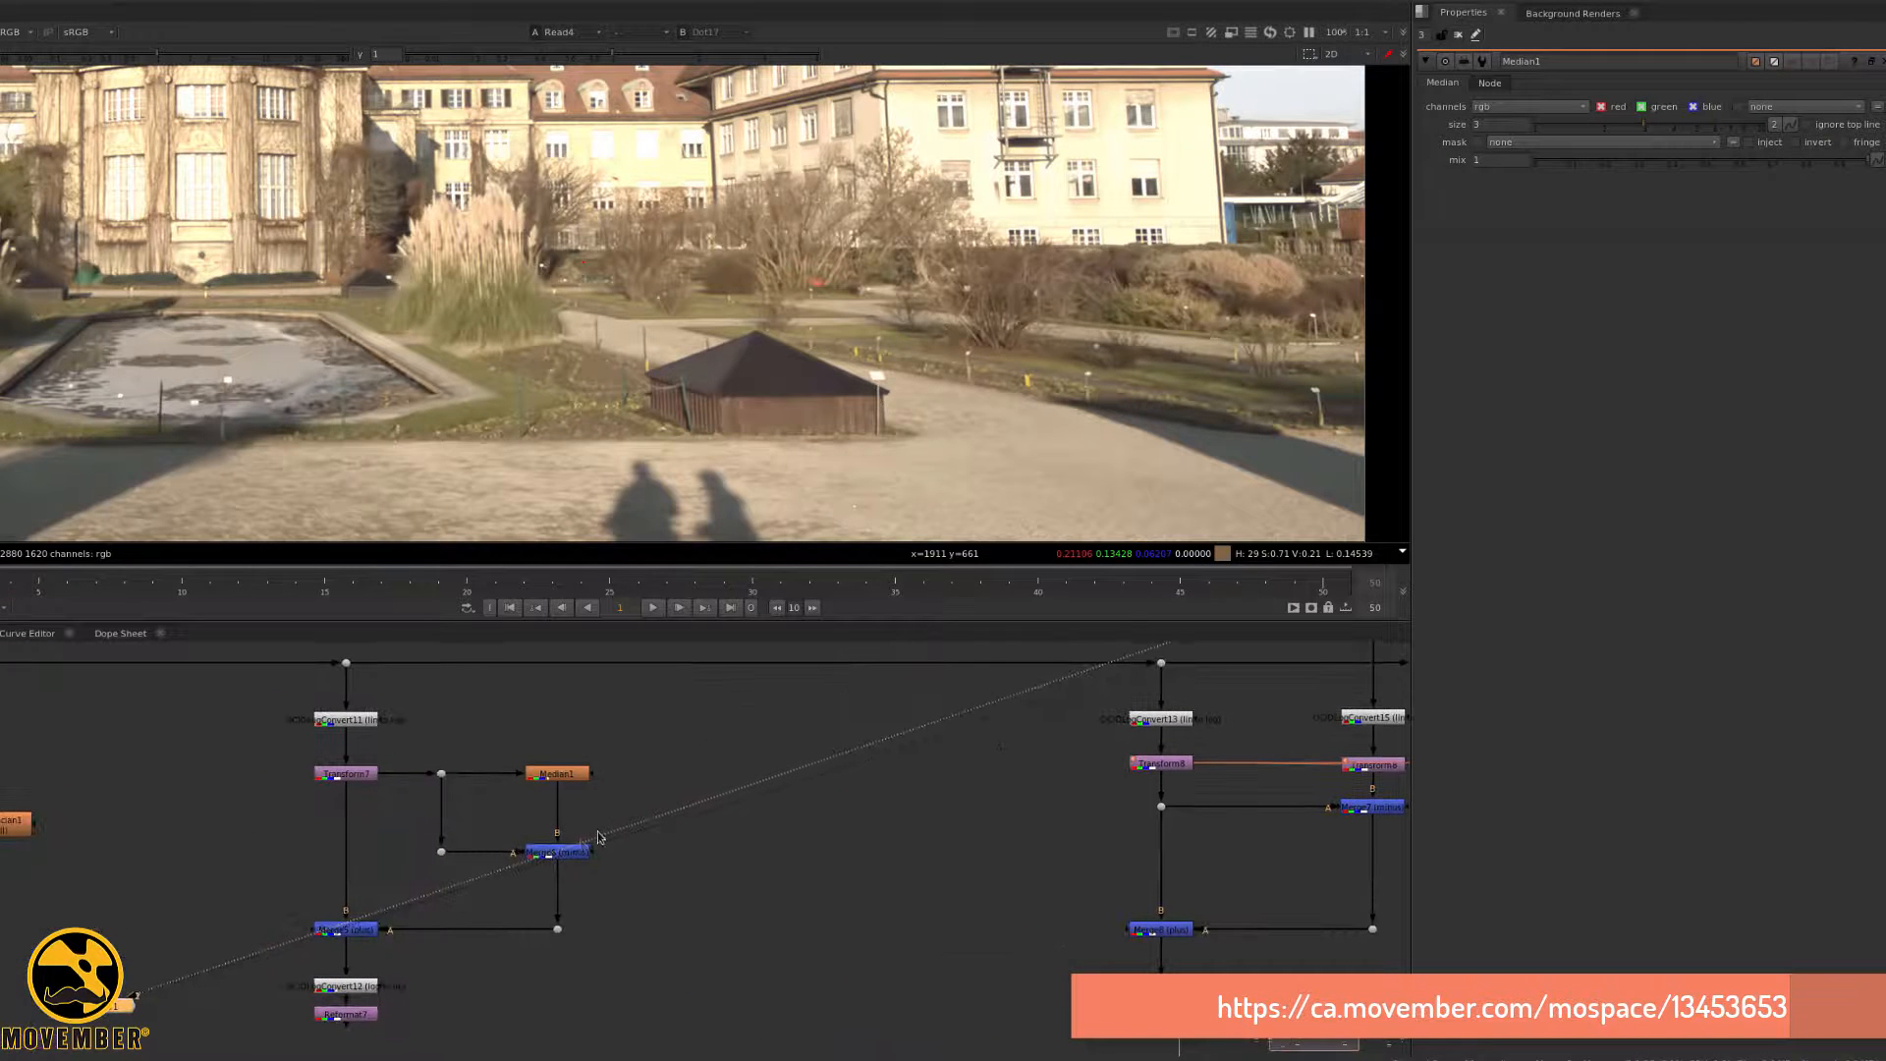
{"action": "middle_click_drag", "start_coordinate": [904, 835], "coordinate": [840, 864]}
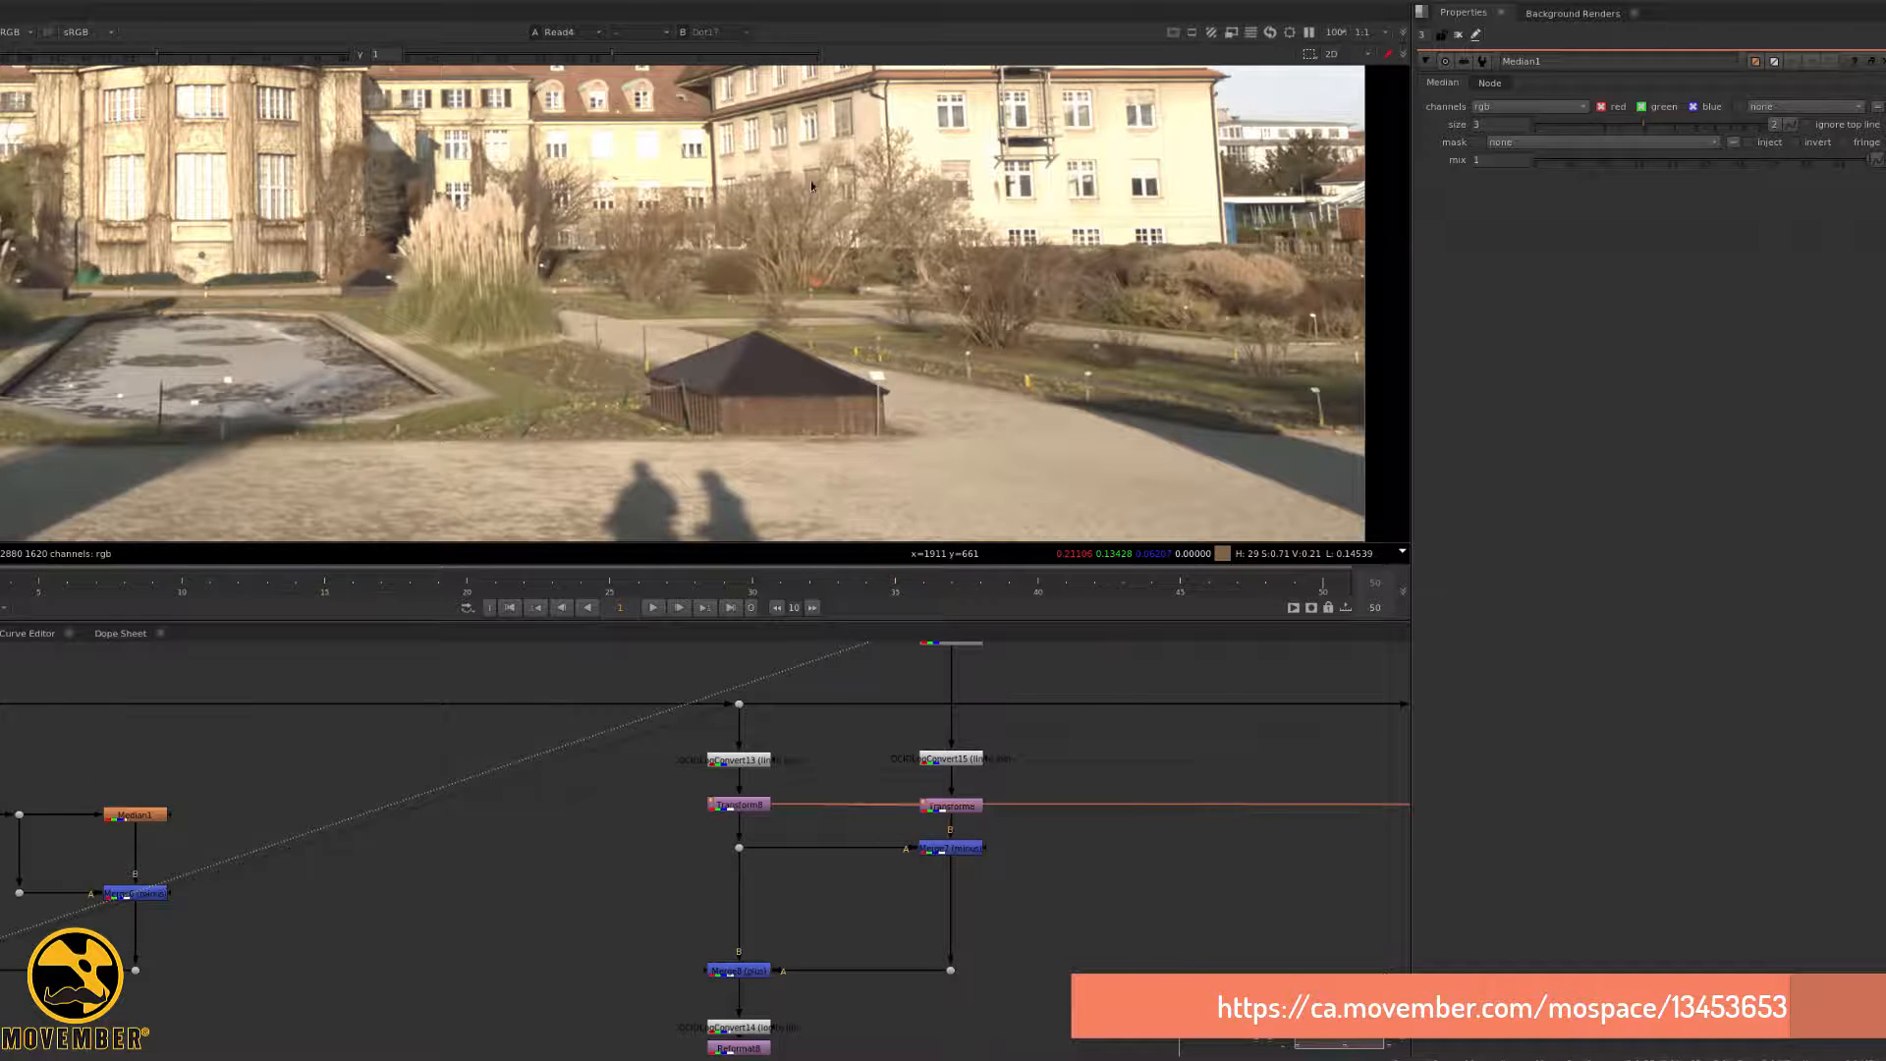
{"action": "middle_click_drag", "start_coordinate": [811, 187], "coordinate": [832, 378]}
{"action": "scroll", "coordinate": [832, 379], "scroll_direction": "up", "scroll_amount": 5}
{"action": "left_click", "coordinate": [970, 850]}
{"action": "key", "text": "1"}
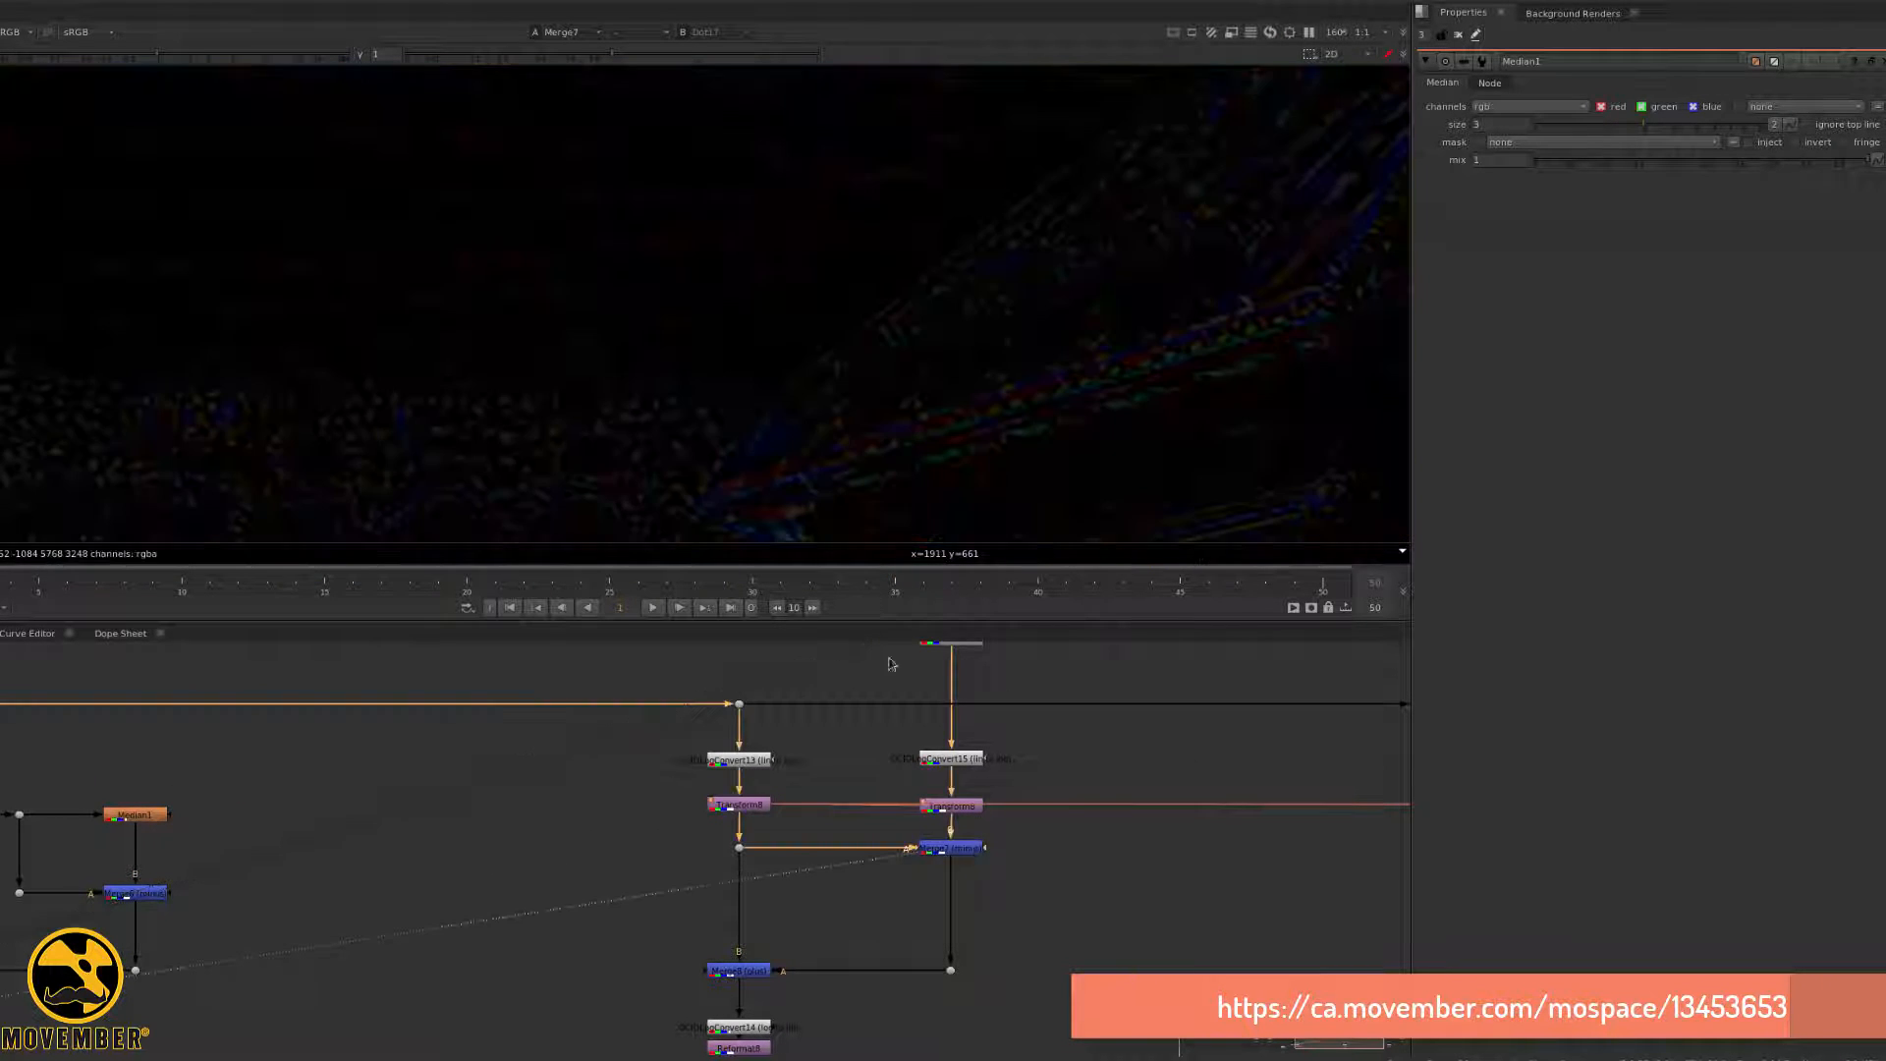
{"action": "scroll", "coordinate": [733, 373], "scroll_direction": "down", "scroll_amount": 5}
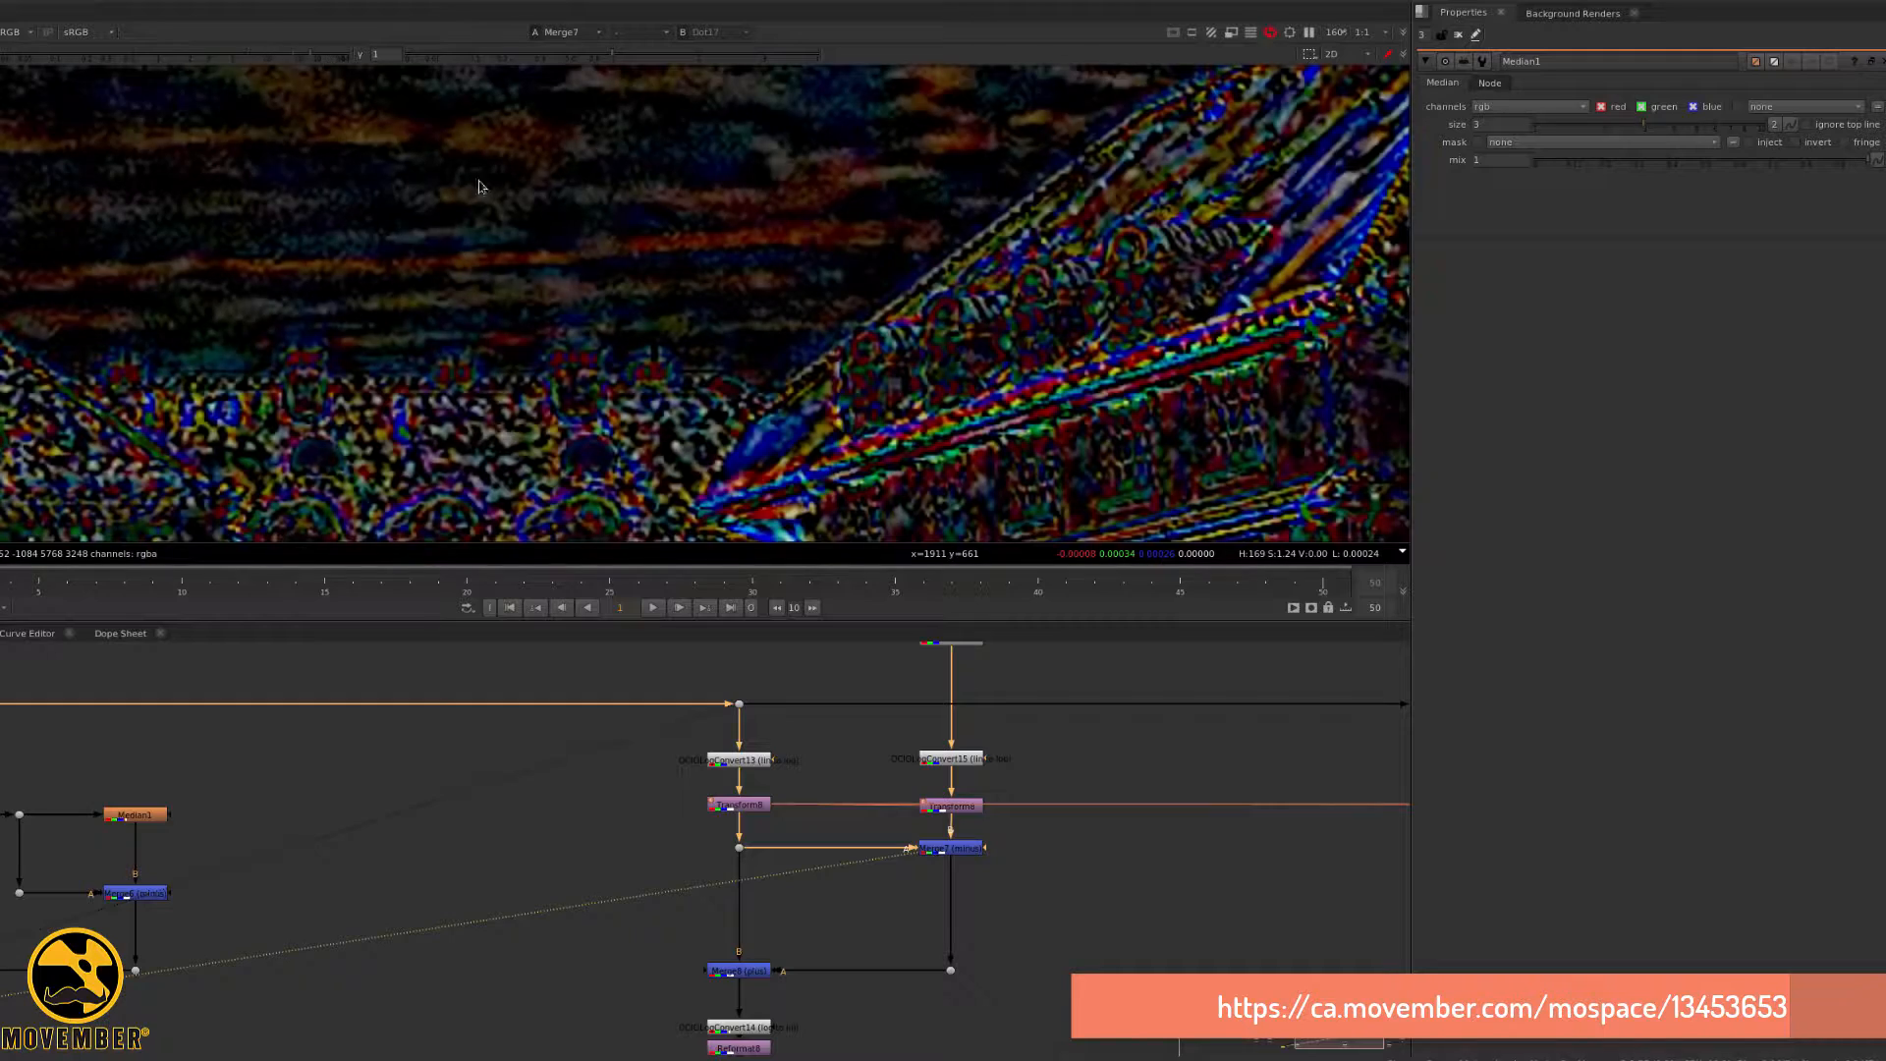
{"action": "middle_click_drag", "start_coordinate": [139, 232], "coordinate": [349, 290]}
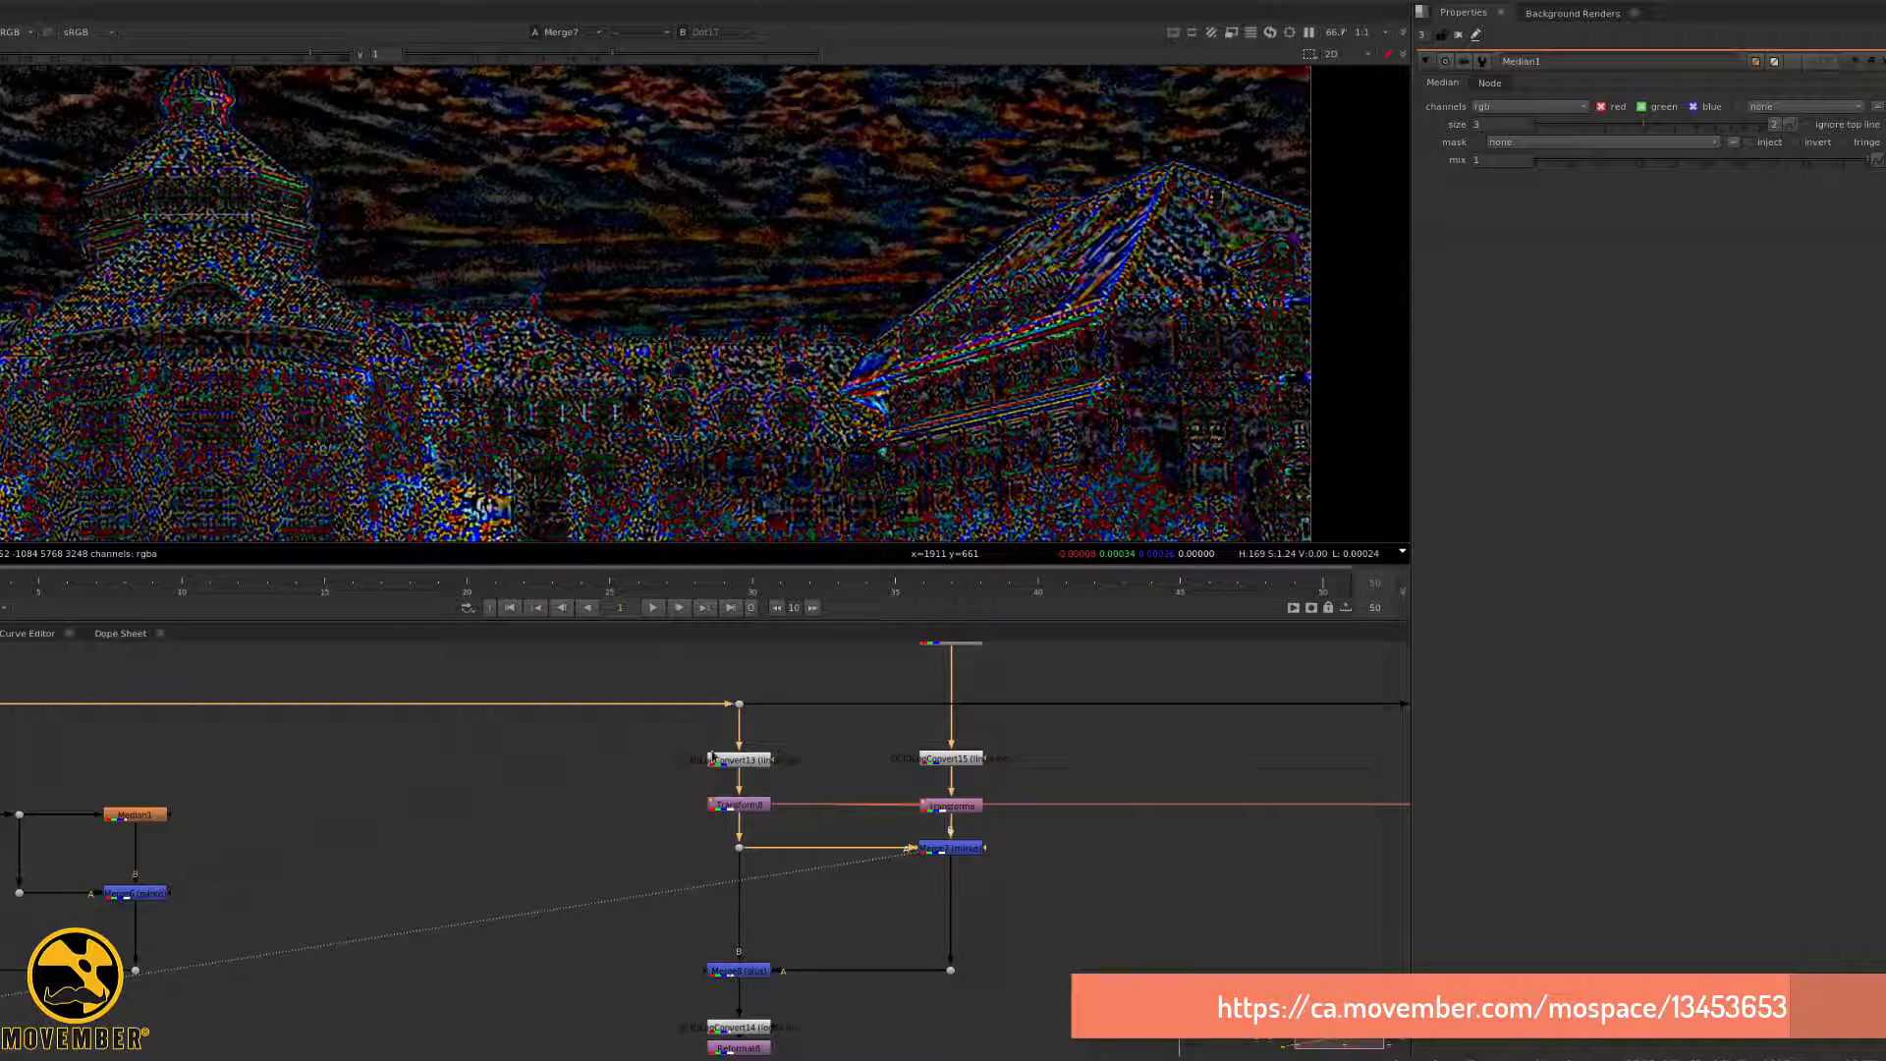
- View the branch's final Reformat8 output at normal viewer brightness and examine the building and pampas grass
{"action": "middle_click_drag", "start_coordinate": [582, 865], "coordinate": [615, 704]}
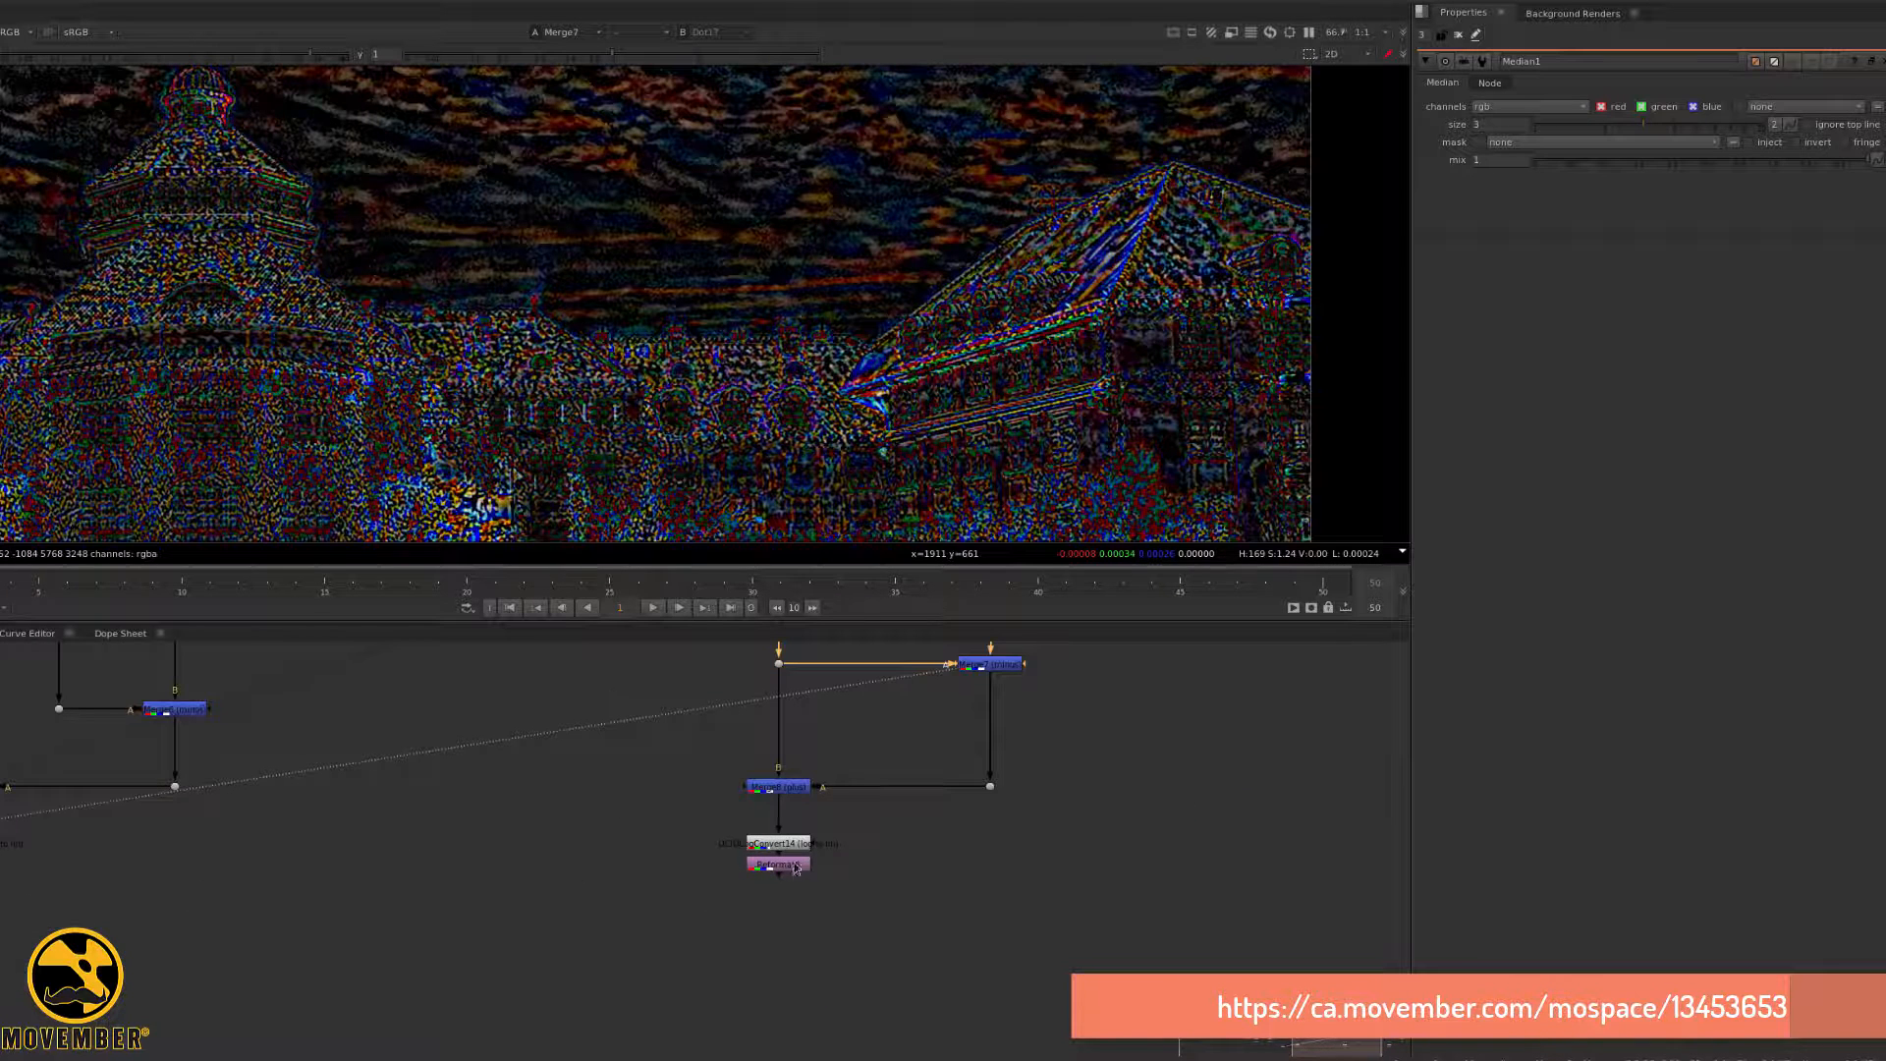
{"action": "left_click", "coordinate": [786, 864]}
{"action": "key", "text": "1"}
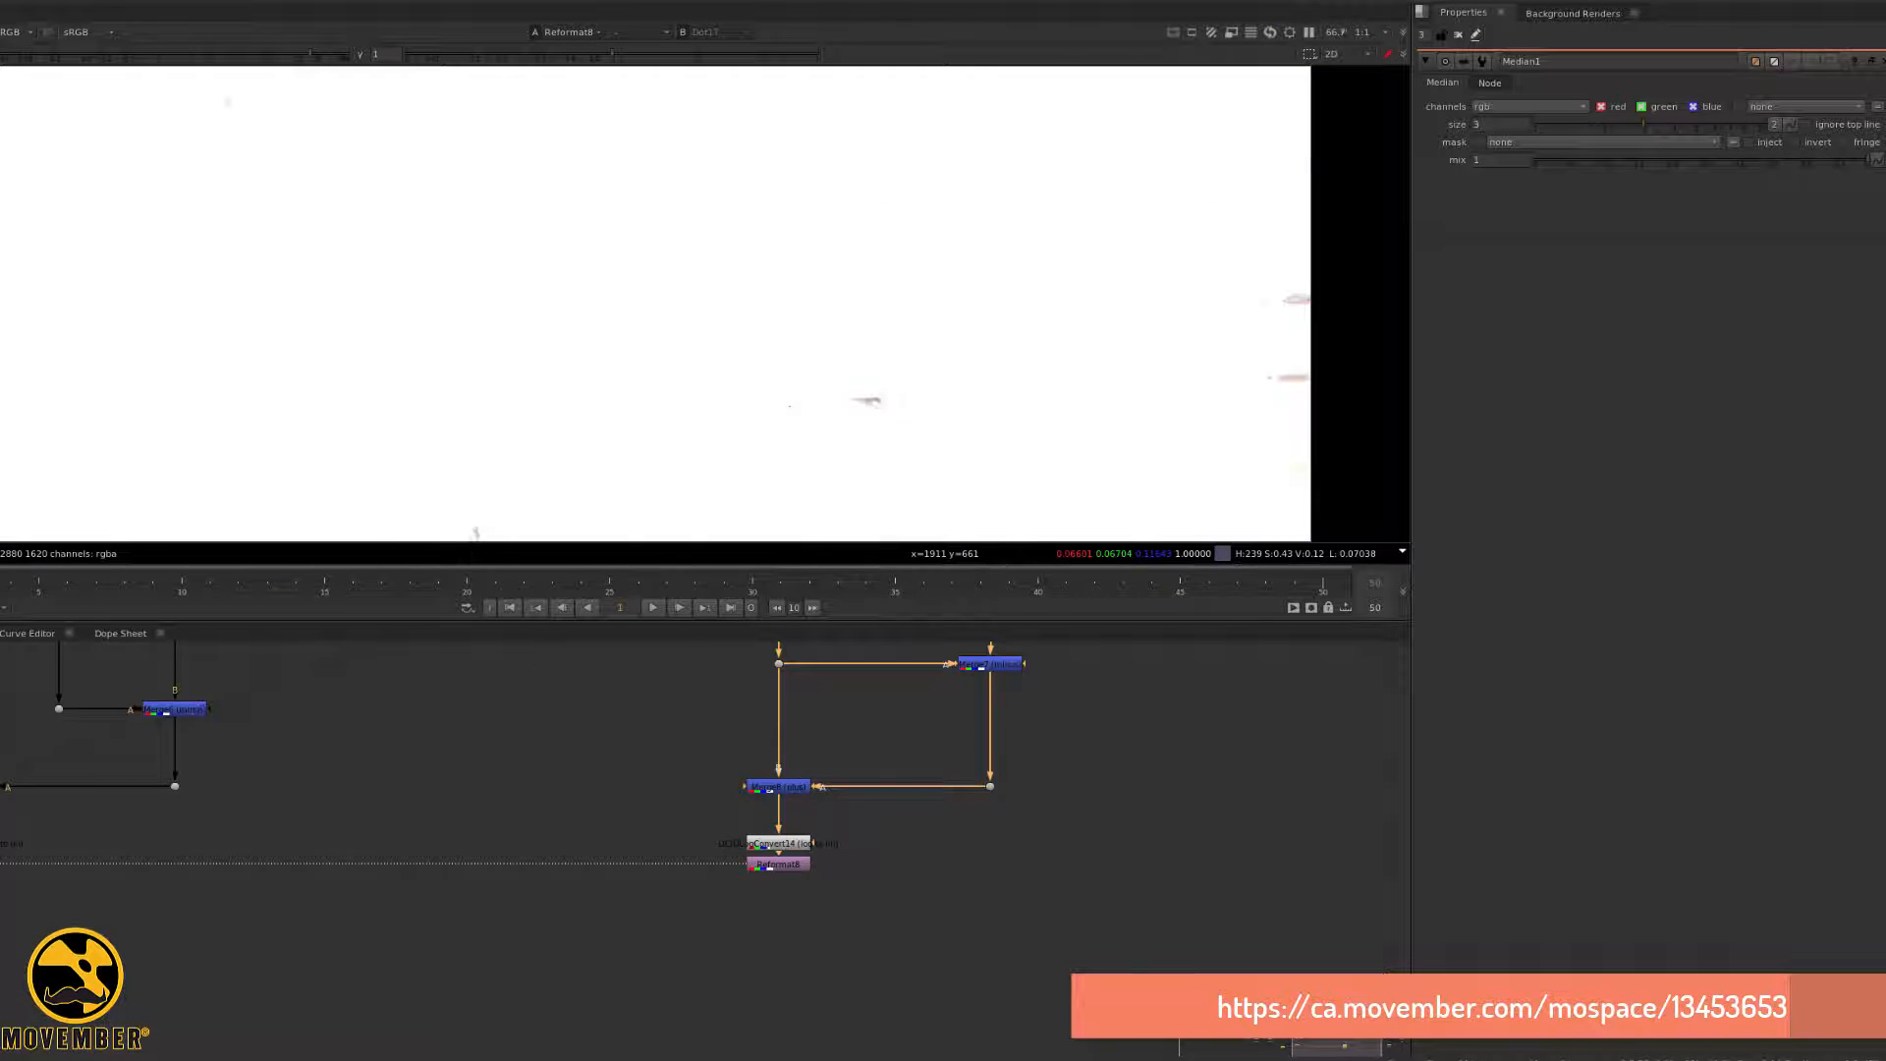
{"action": "left_click", "coordinate": [295, 56], "text": "ctrl"}
{"action": "middle_click_drag", "start_coordinate": [687, 300], "coordinate": [767, 131]}
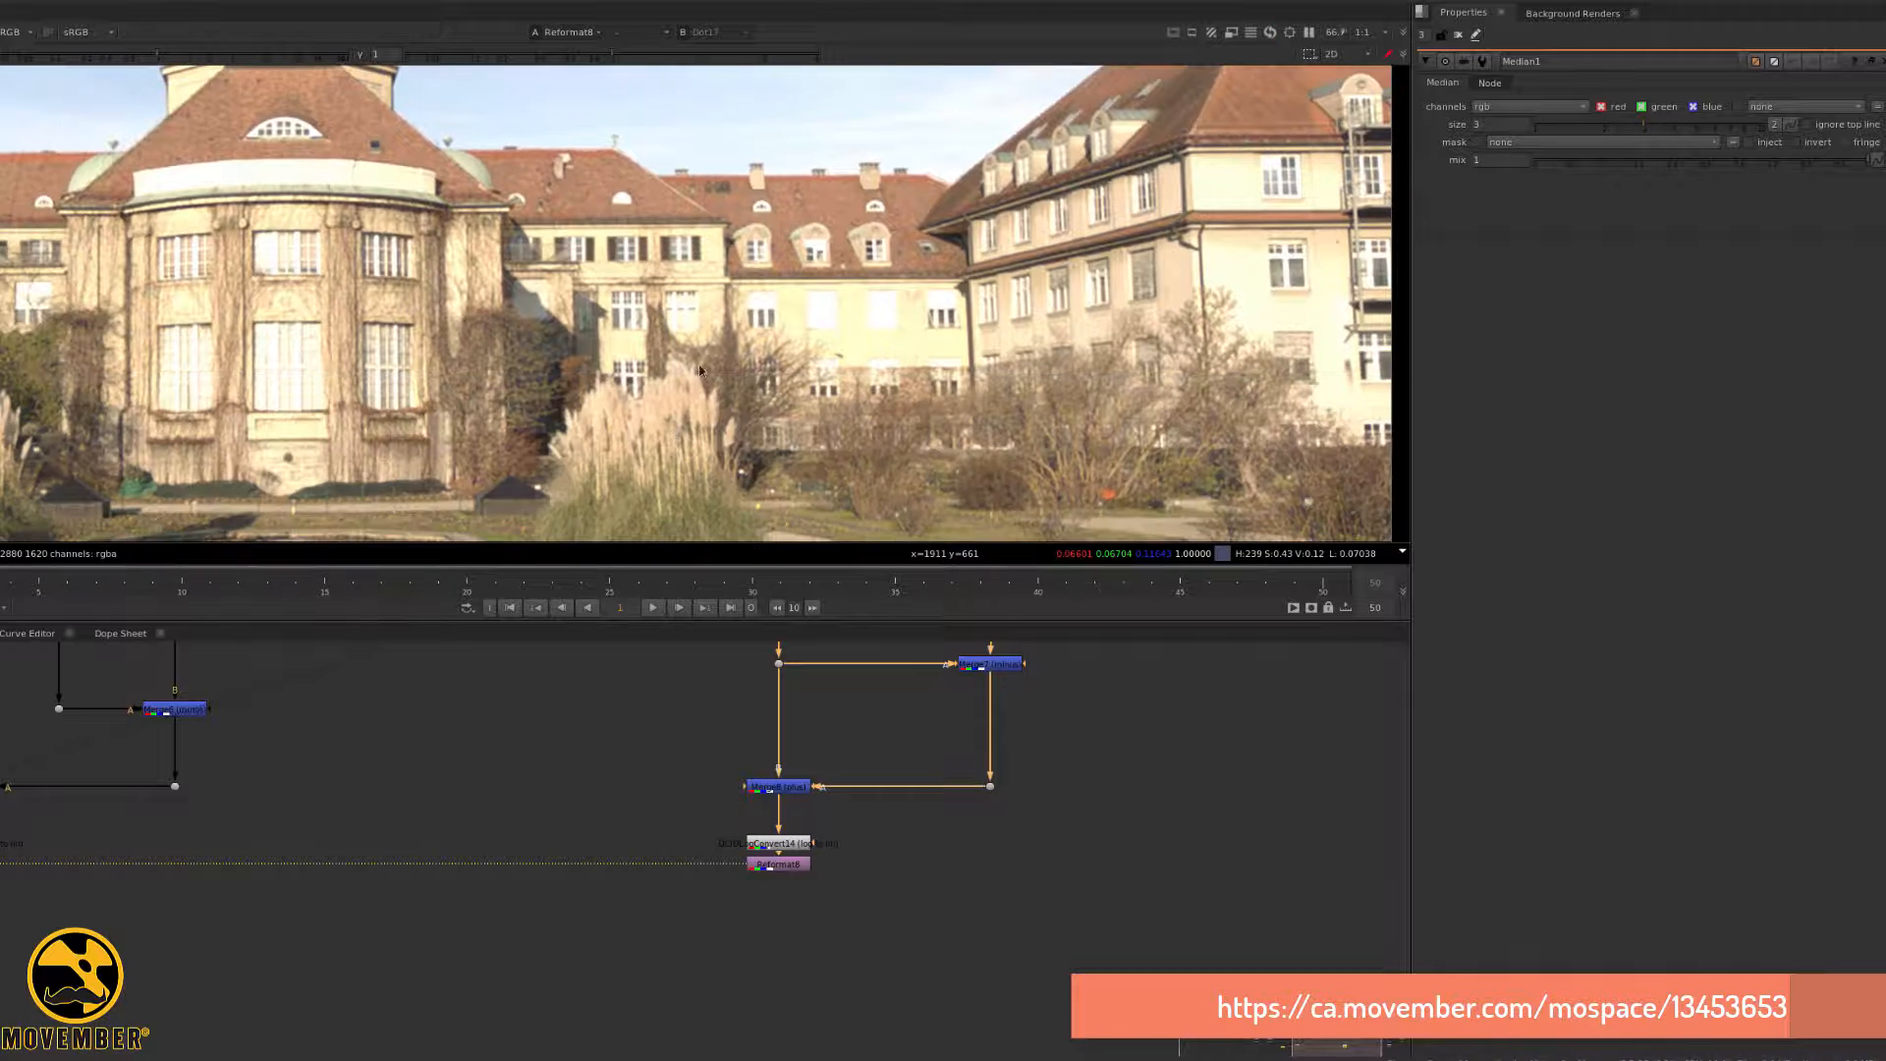
{"action": "middle_click_drag", "start_coordinate": [654, 521], "coordinate": [726, 337]}
{"action": "scroll", "coordinate": [726, 337], "scroll_direction": "up", "scroll_amount": 4}
- Compare the denoise-based Reformat8 output with the median-based Reformat7 output at the pampas grass
{"action": "middle_click_drag", "start_coordinate": [117, 787], "coordinate": [492, 770]}
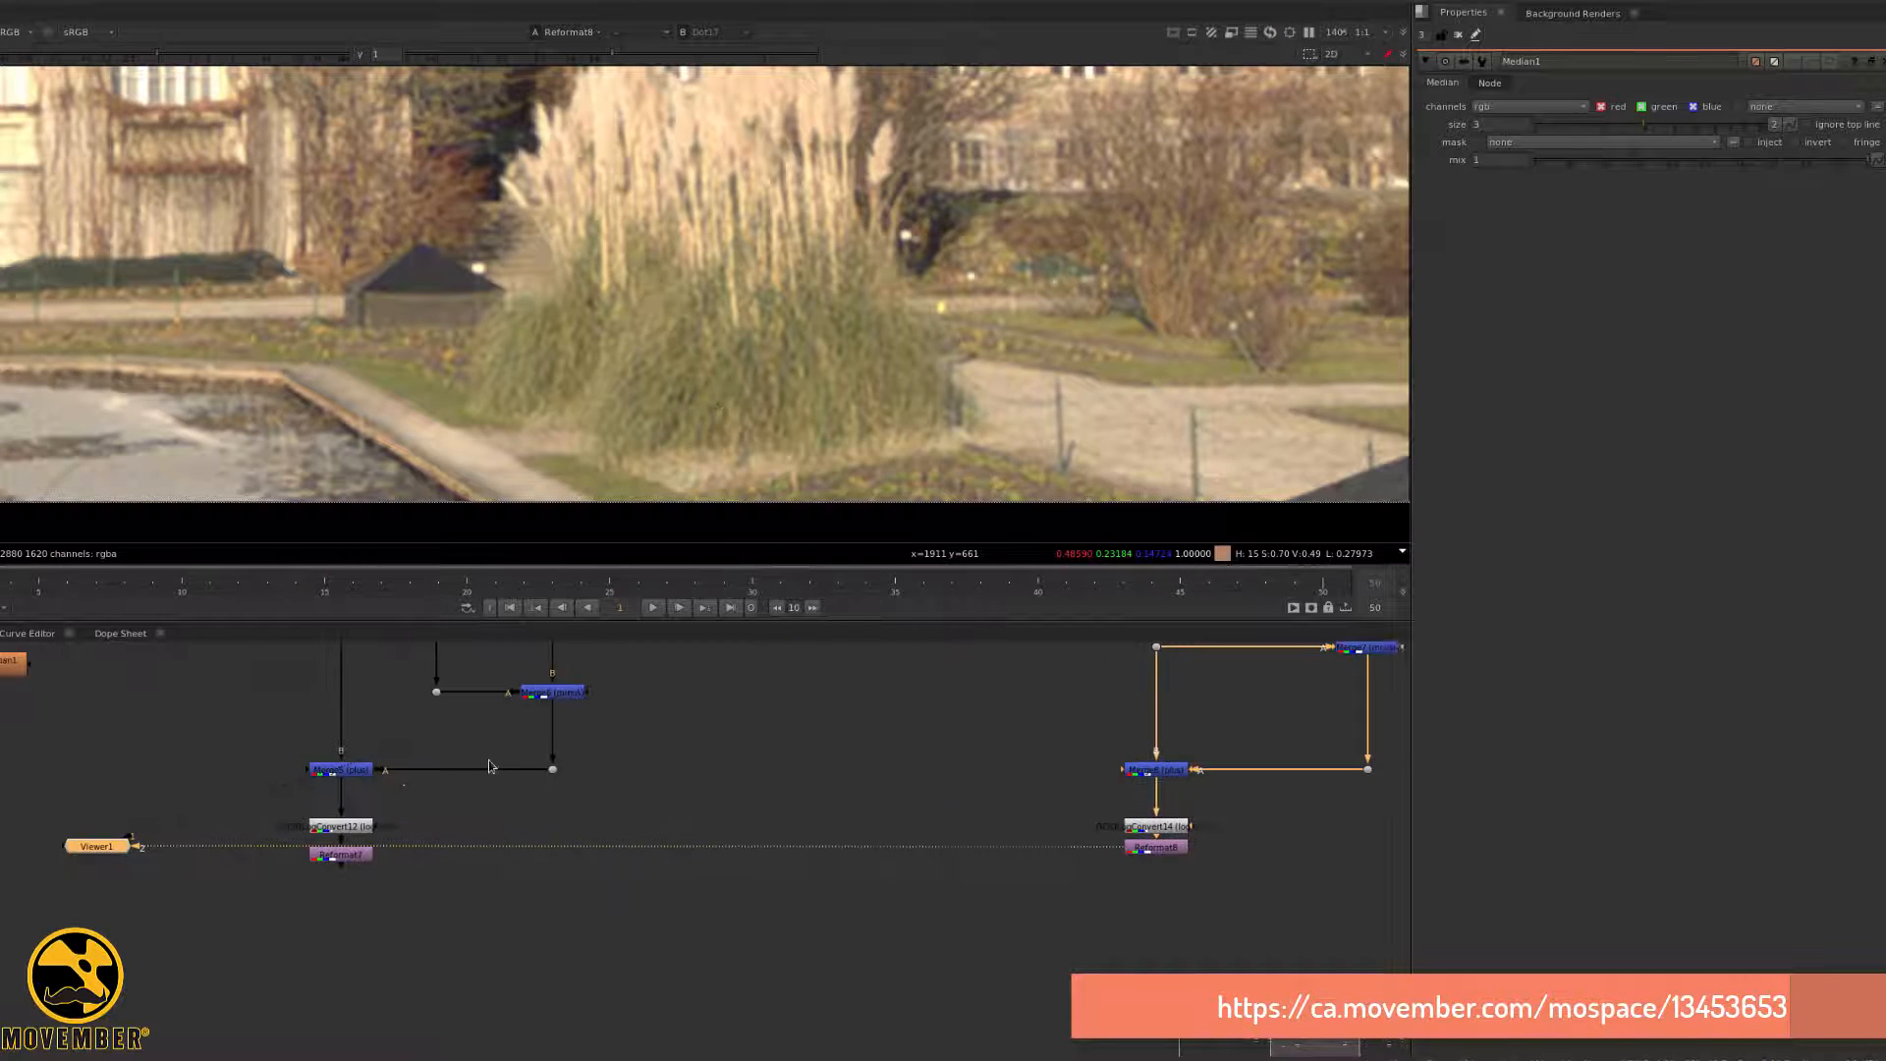
{"action": "left_click", "coordinate": [327, 860]}
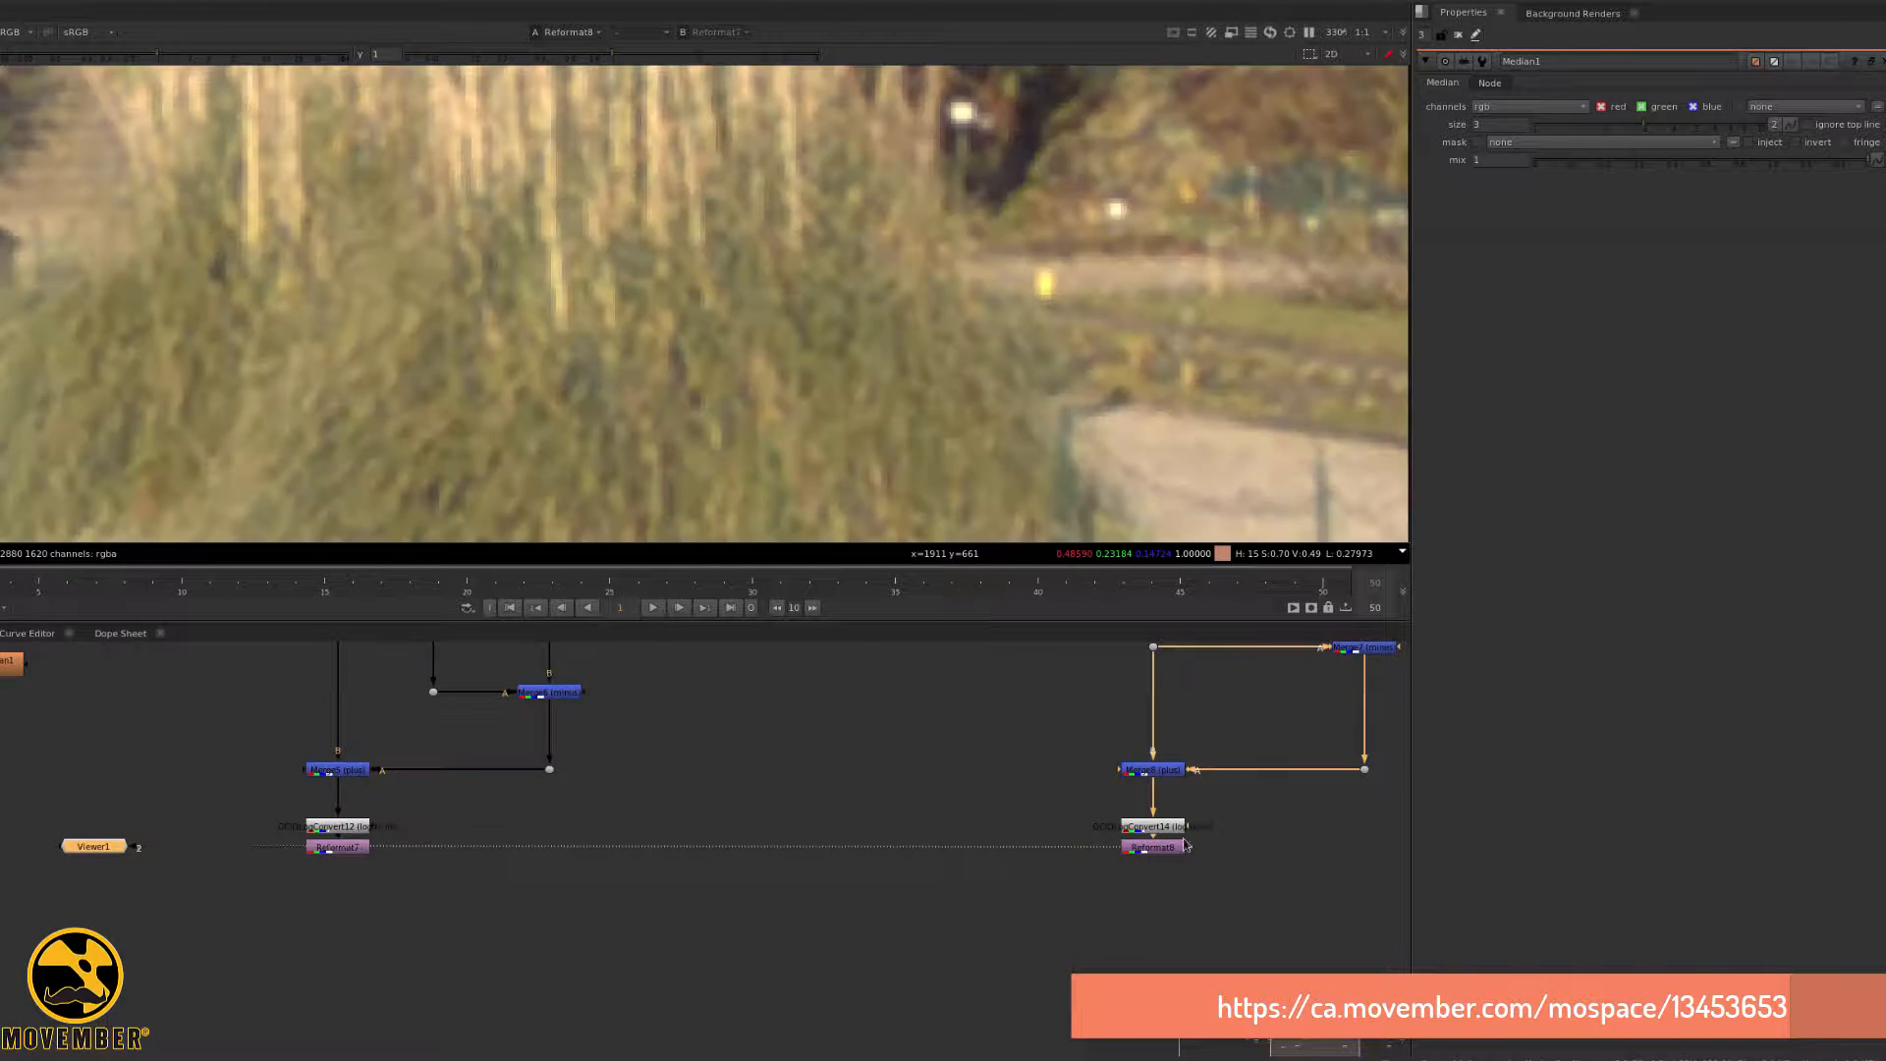
{"action": "left_click", "coordinate": [1166, 852]}
{"action": "key", "text": "1"}
{"action": "left_click", "coordinate": [355, 849]}
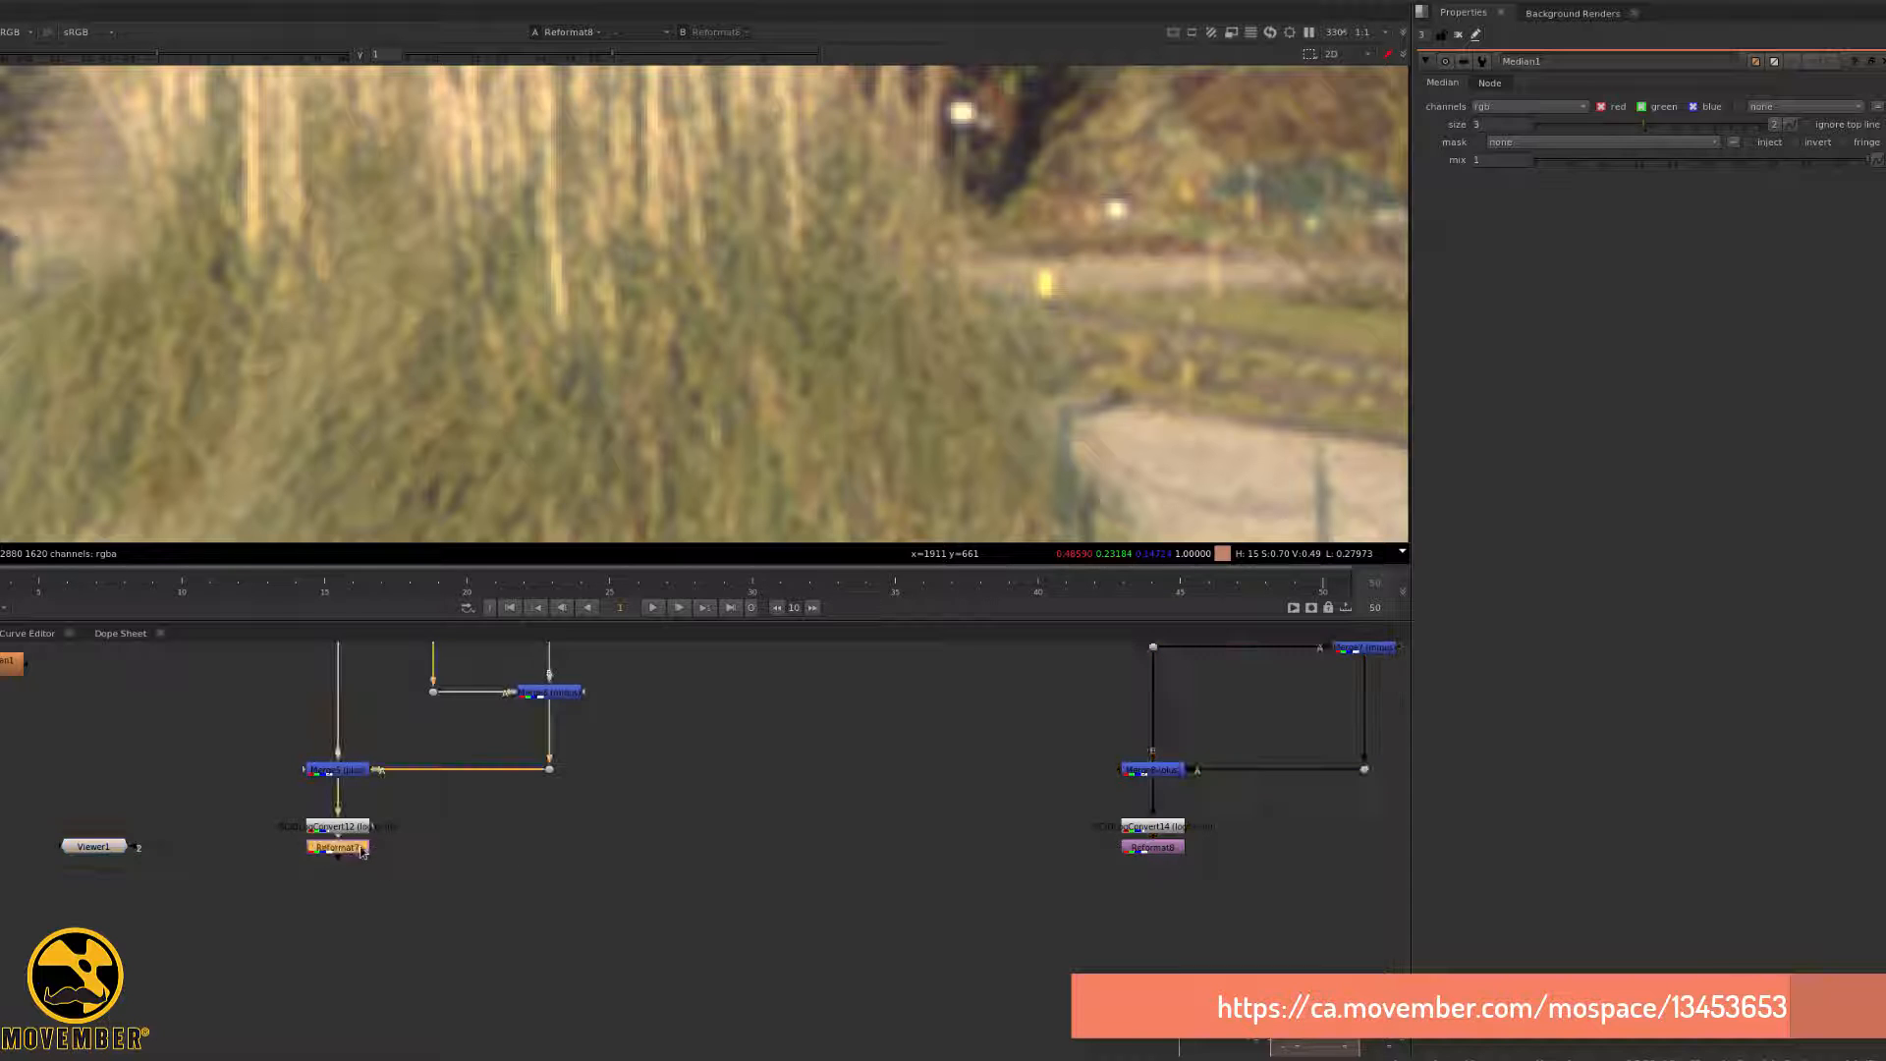
{"action": "key", "text": "2"}
{"action": "key", "text": "1"}
{"action": "key", "text": "2"}
{"action": "key", "text": "1"}
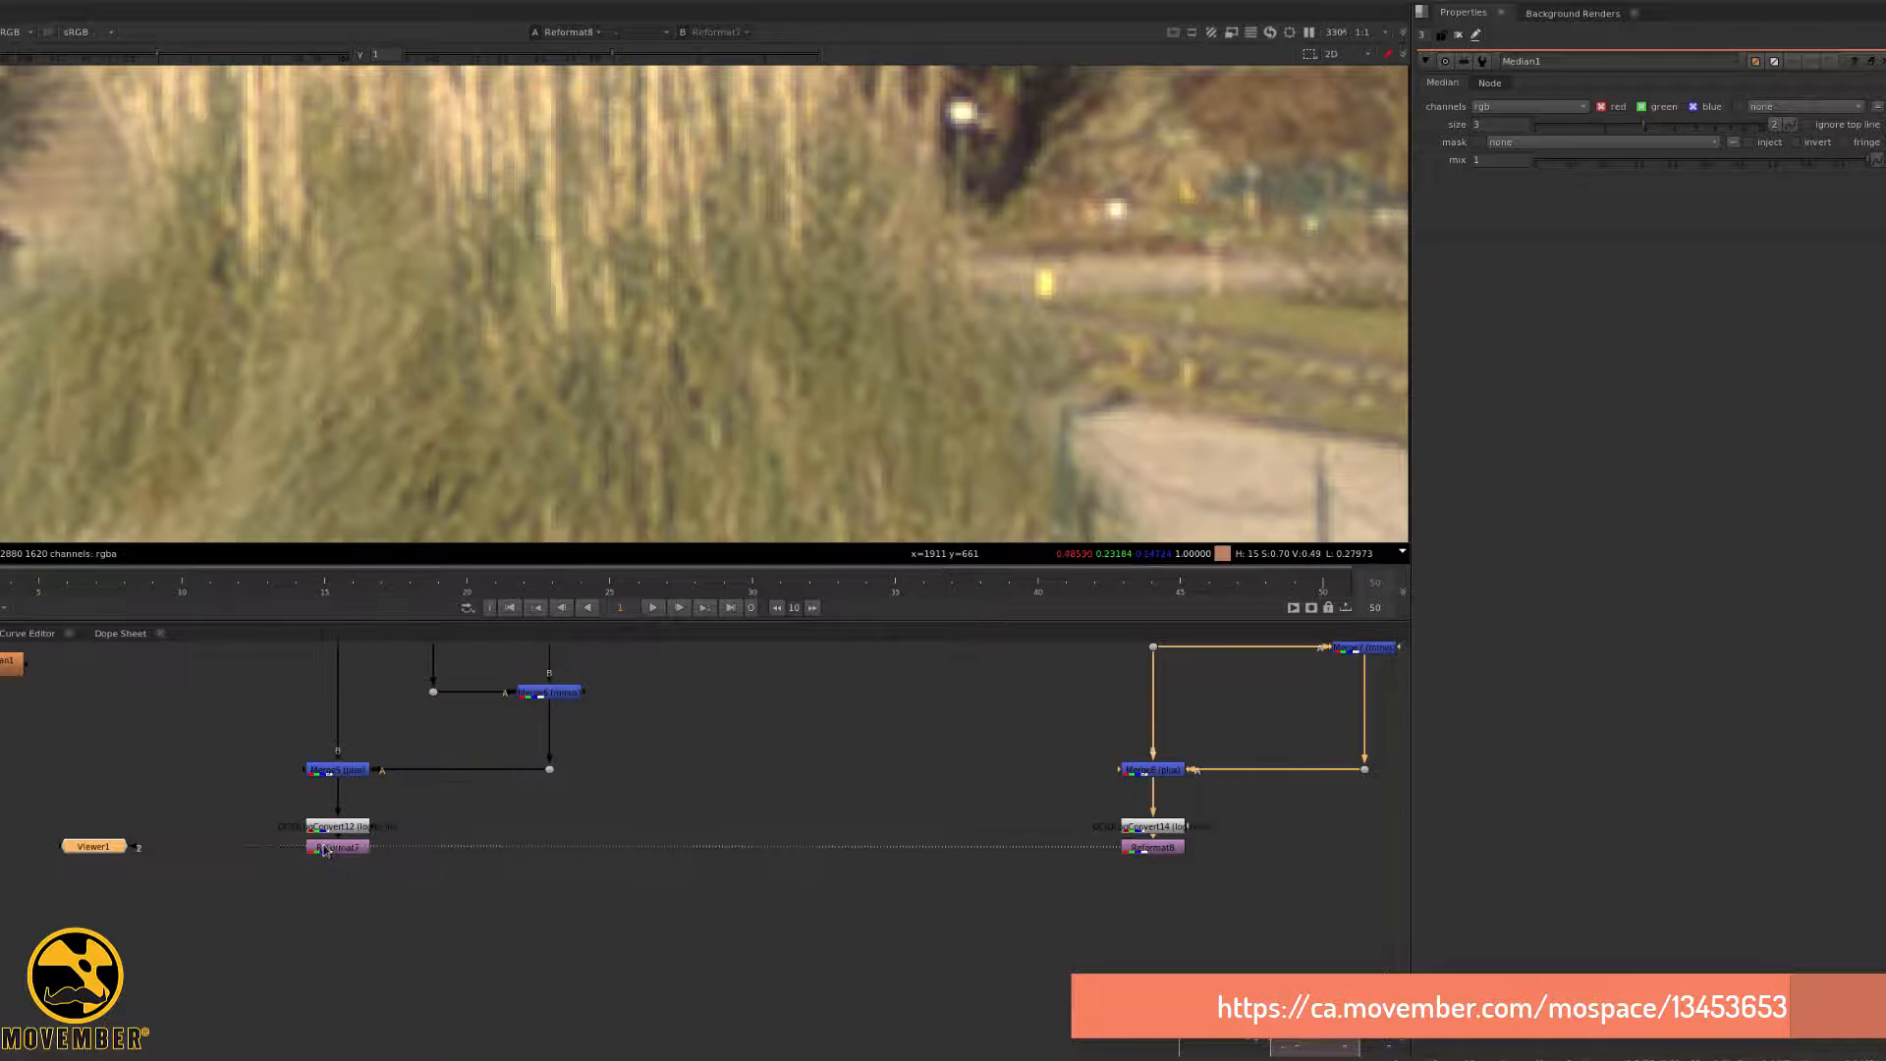
- Compare the Reformat8 and Reformat7 outputs at the garden path and trees beside the pampas grass
{"action": "key", "text": "2"}
{"action": "key", "text": "1"}
{"action": "key", "text": "2"}
{"action": "key", "text": "1"}
{"action": "key", "text": "2"}
{"action": "key", "text": "1"}
{"action": "scroll", "coordinate": [1006, 291], "scroll_direction": "up", "scroll_amount": 3}
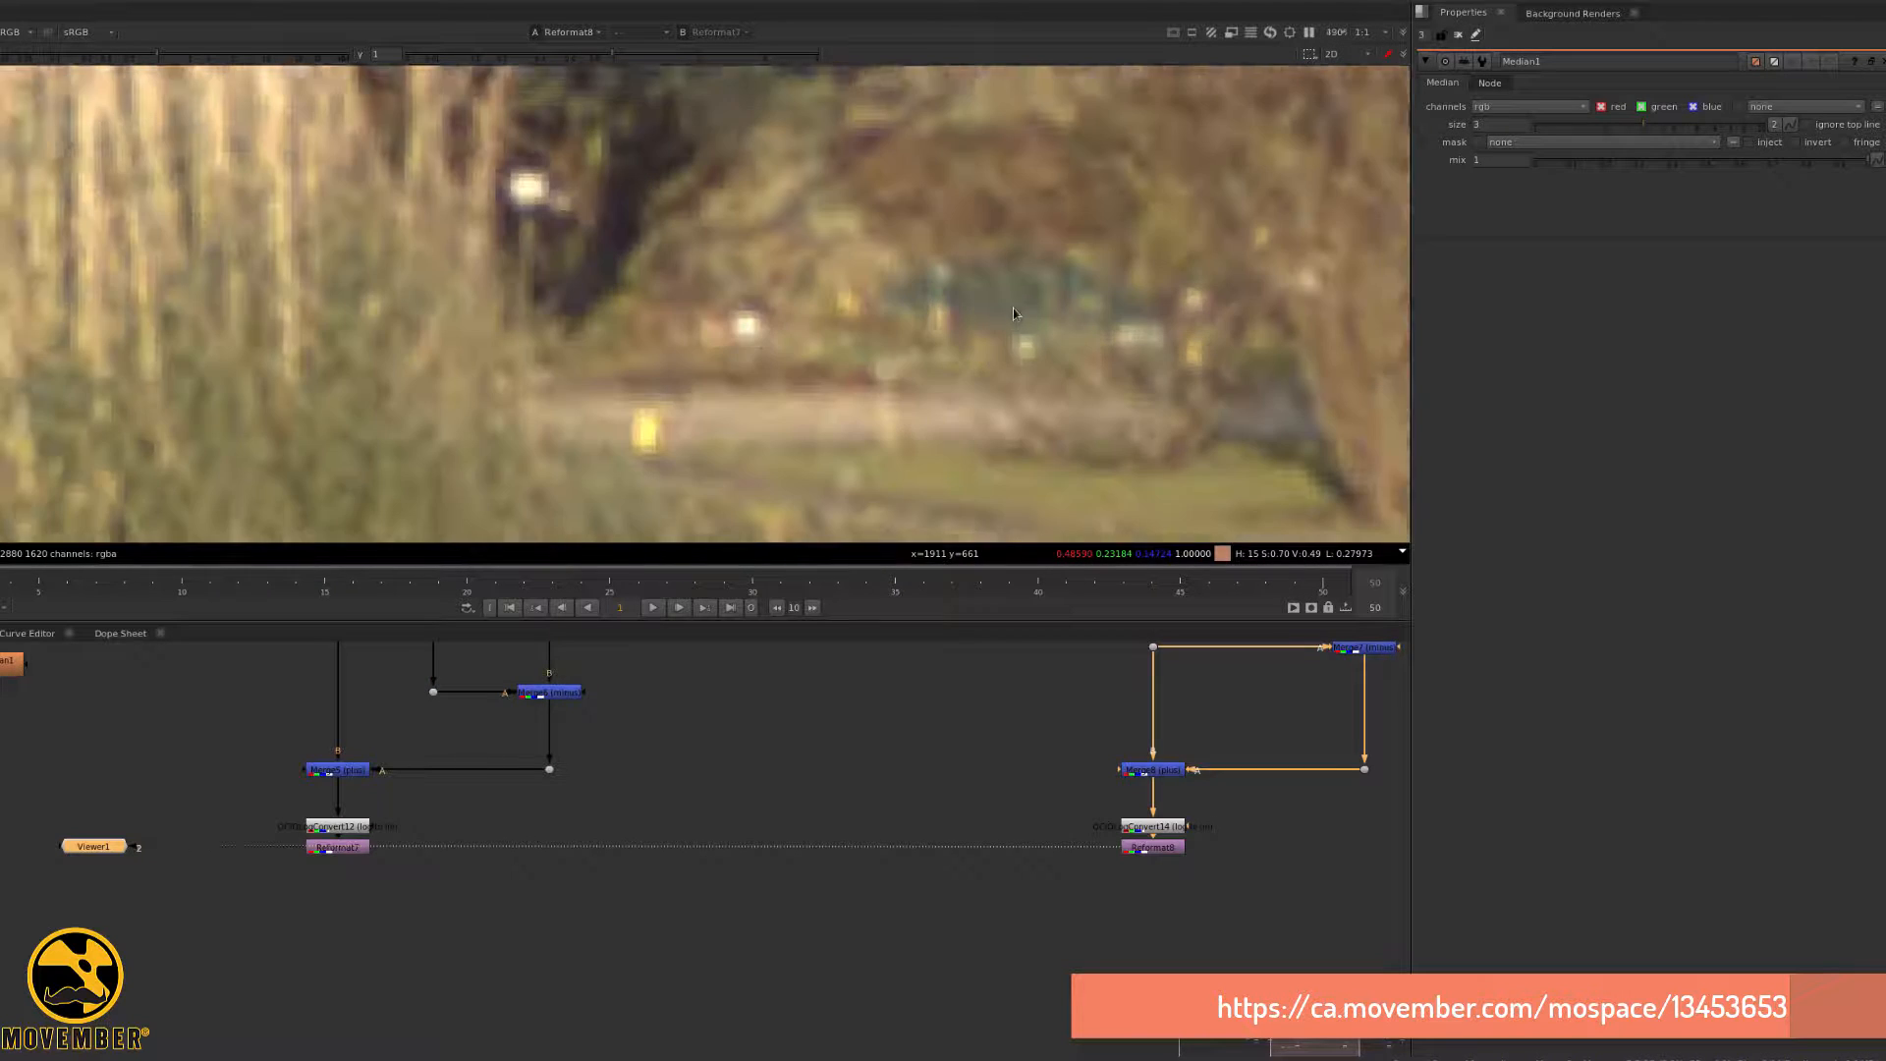
{"action": "key", "text": "2"}
{"action": "key", "text": "1"}
{"action": "key", "text": "2"}
{"action": "key", "text": "1"}
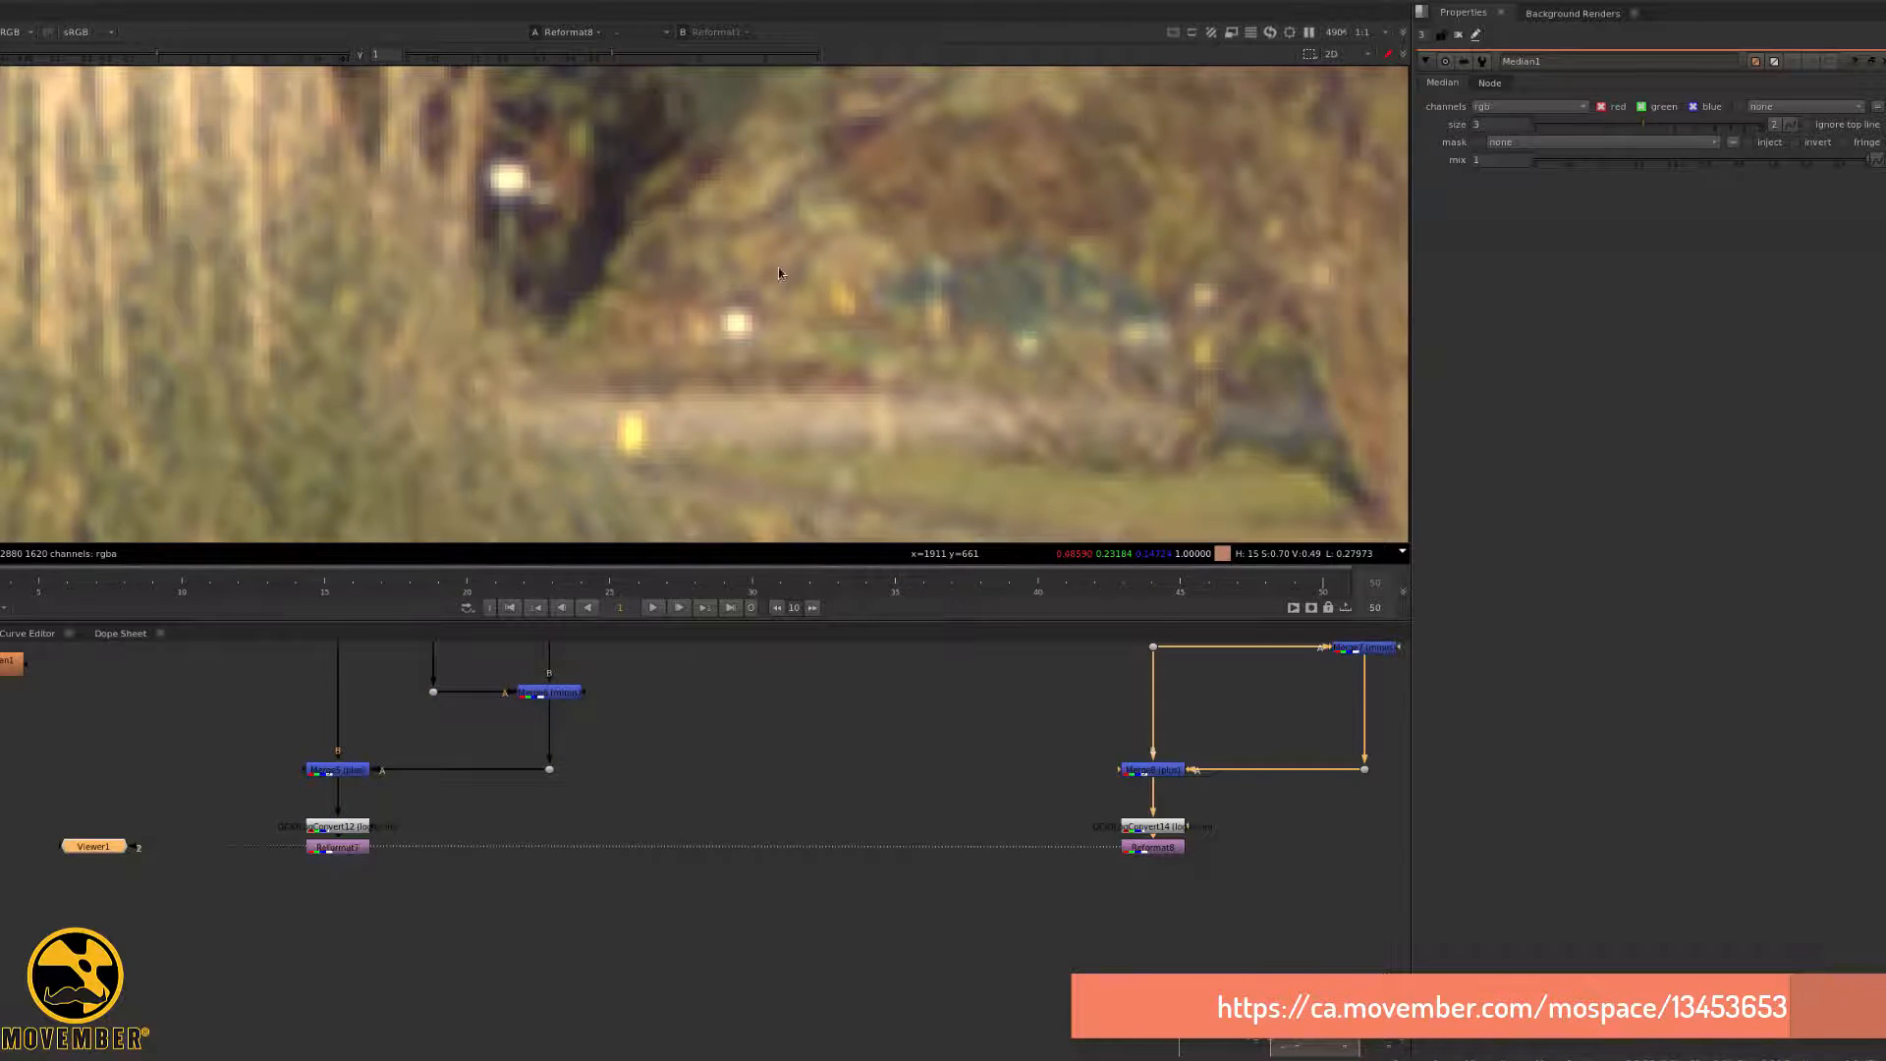
{"action": "key", "text": "2"}
{"action": "key", "text": "1"}
{"action": "key", "text": "2"}
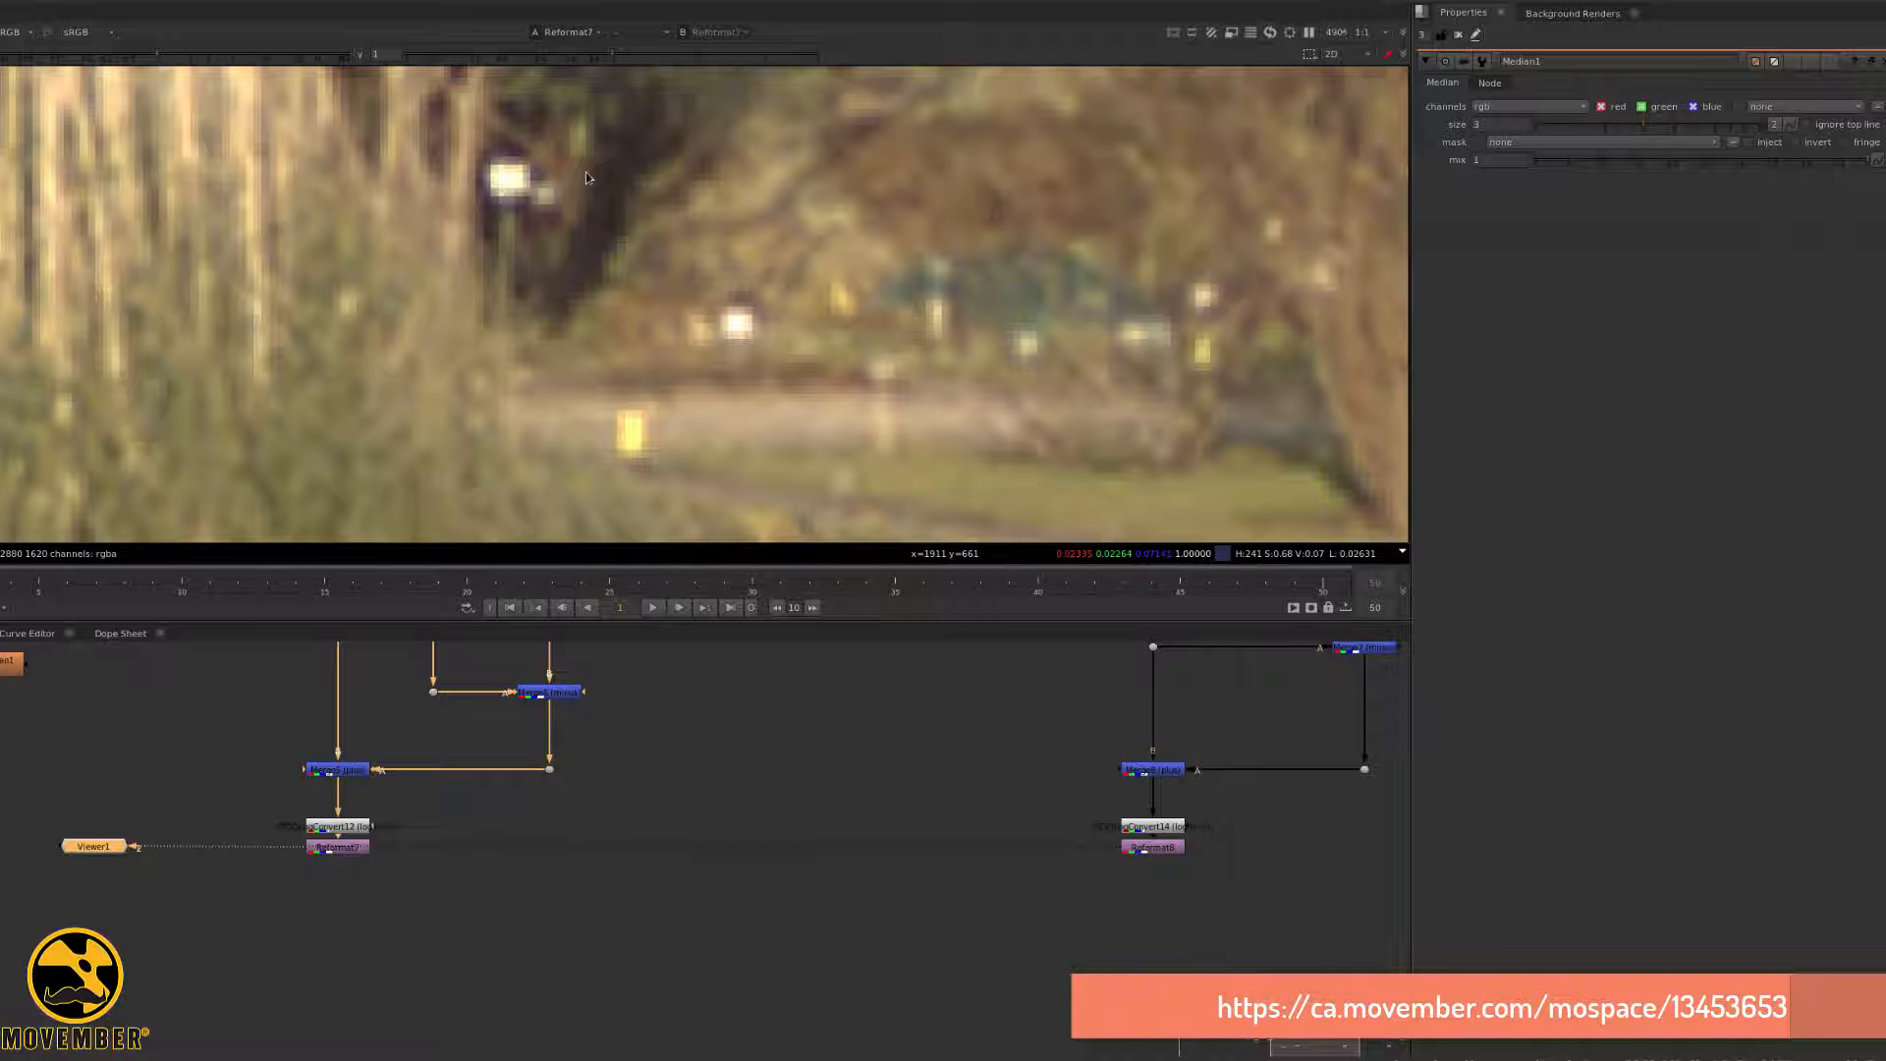
- Compare the Reformat8 and Reformat7 outputs at the hedges, path and pond edge in front of the building
{"action": "middle_click_drag", "start_coordinate": [628, 770], "coordinate": [609, 896]}
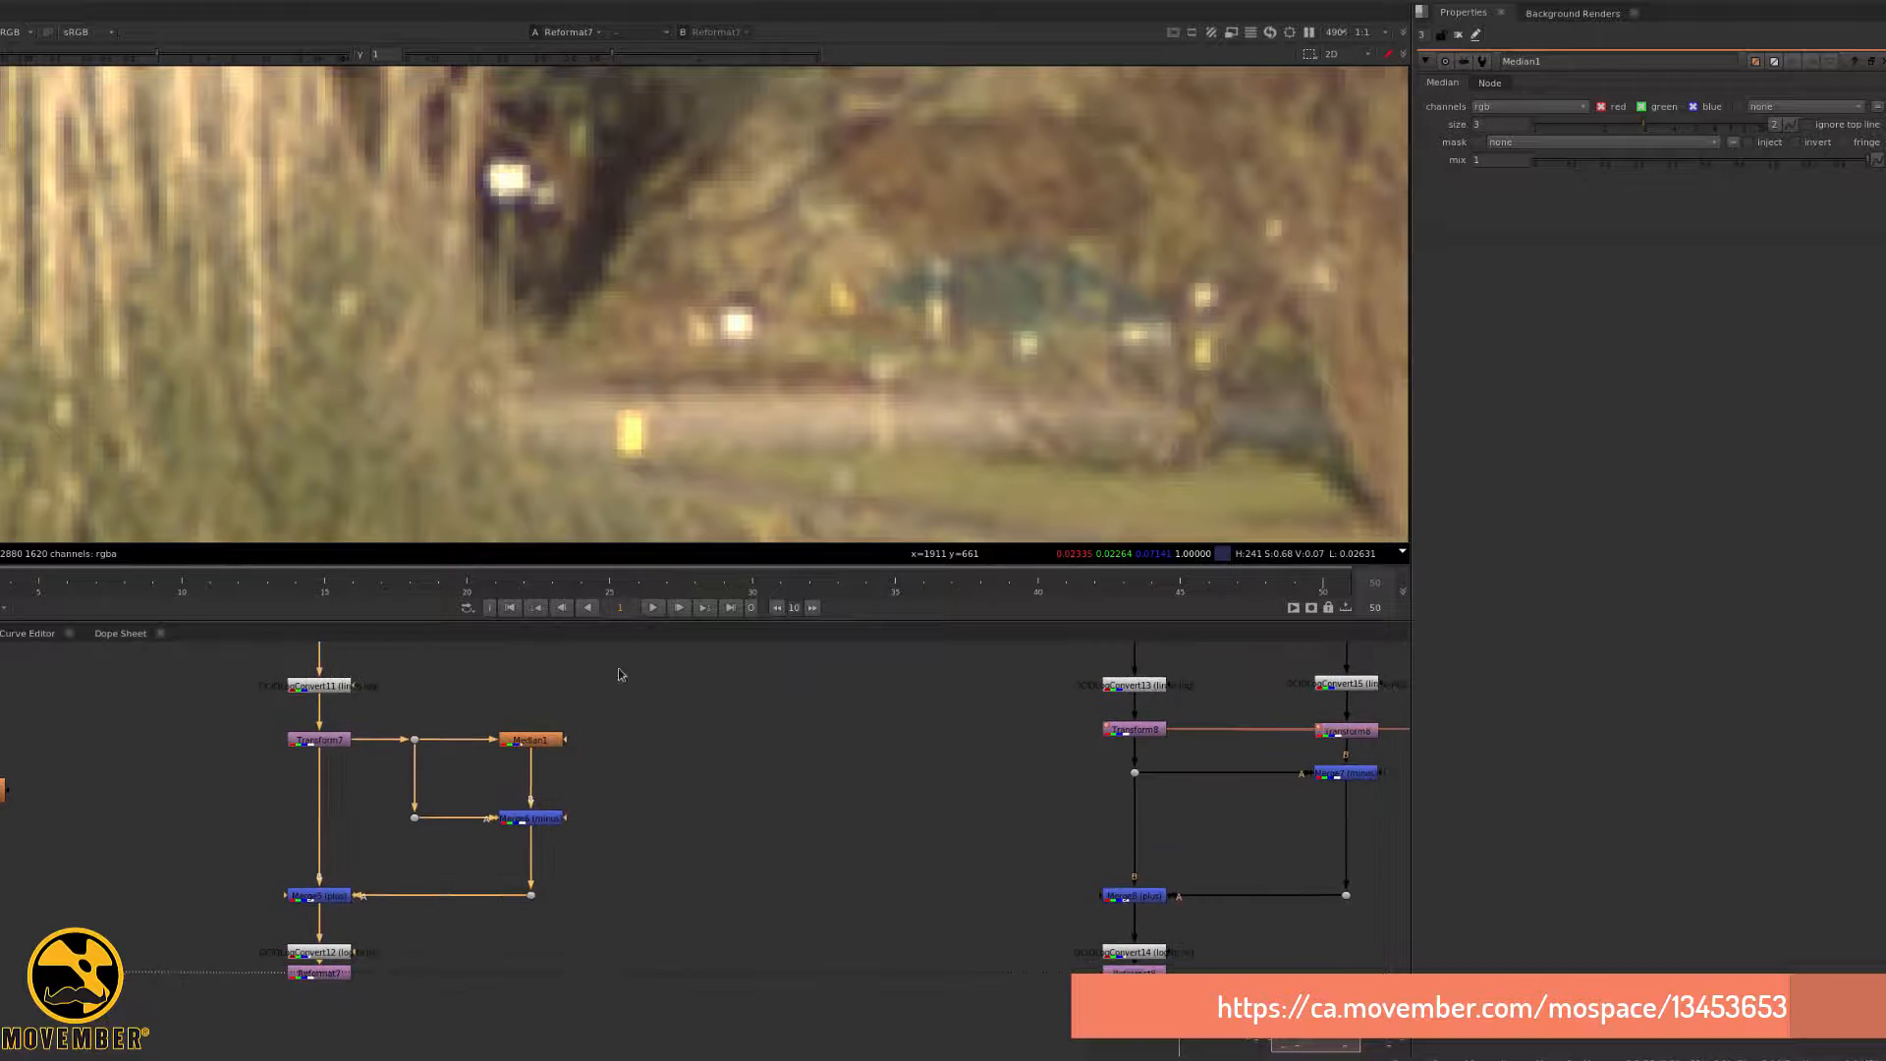
{"action": "key", "text": "1"}
{"action": "scroll", "coordinate": [728, 207], "scroll_direction": "down", "scroll_amount": 6}
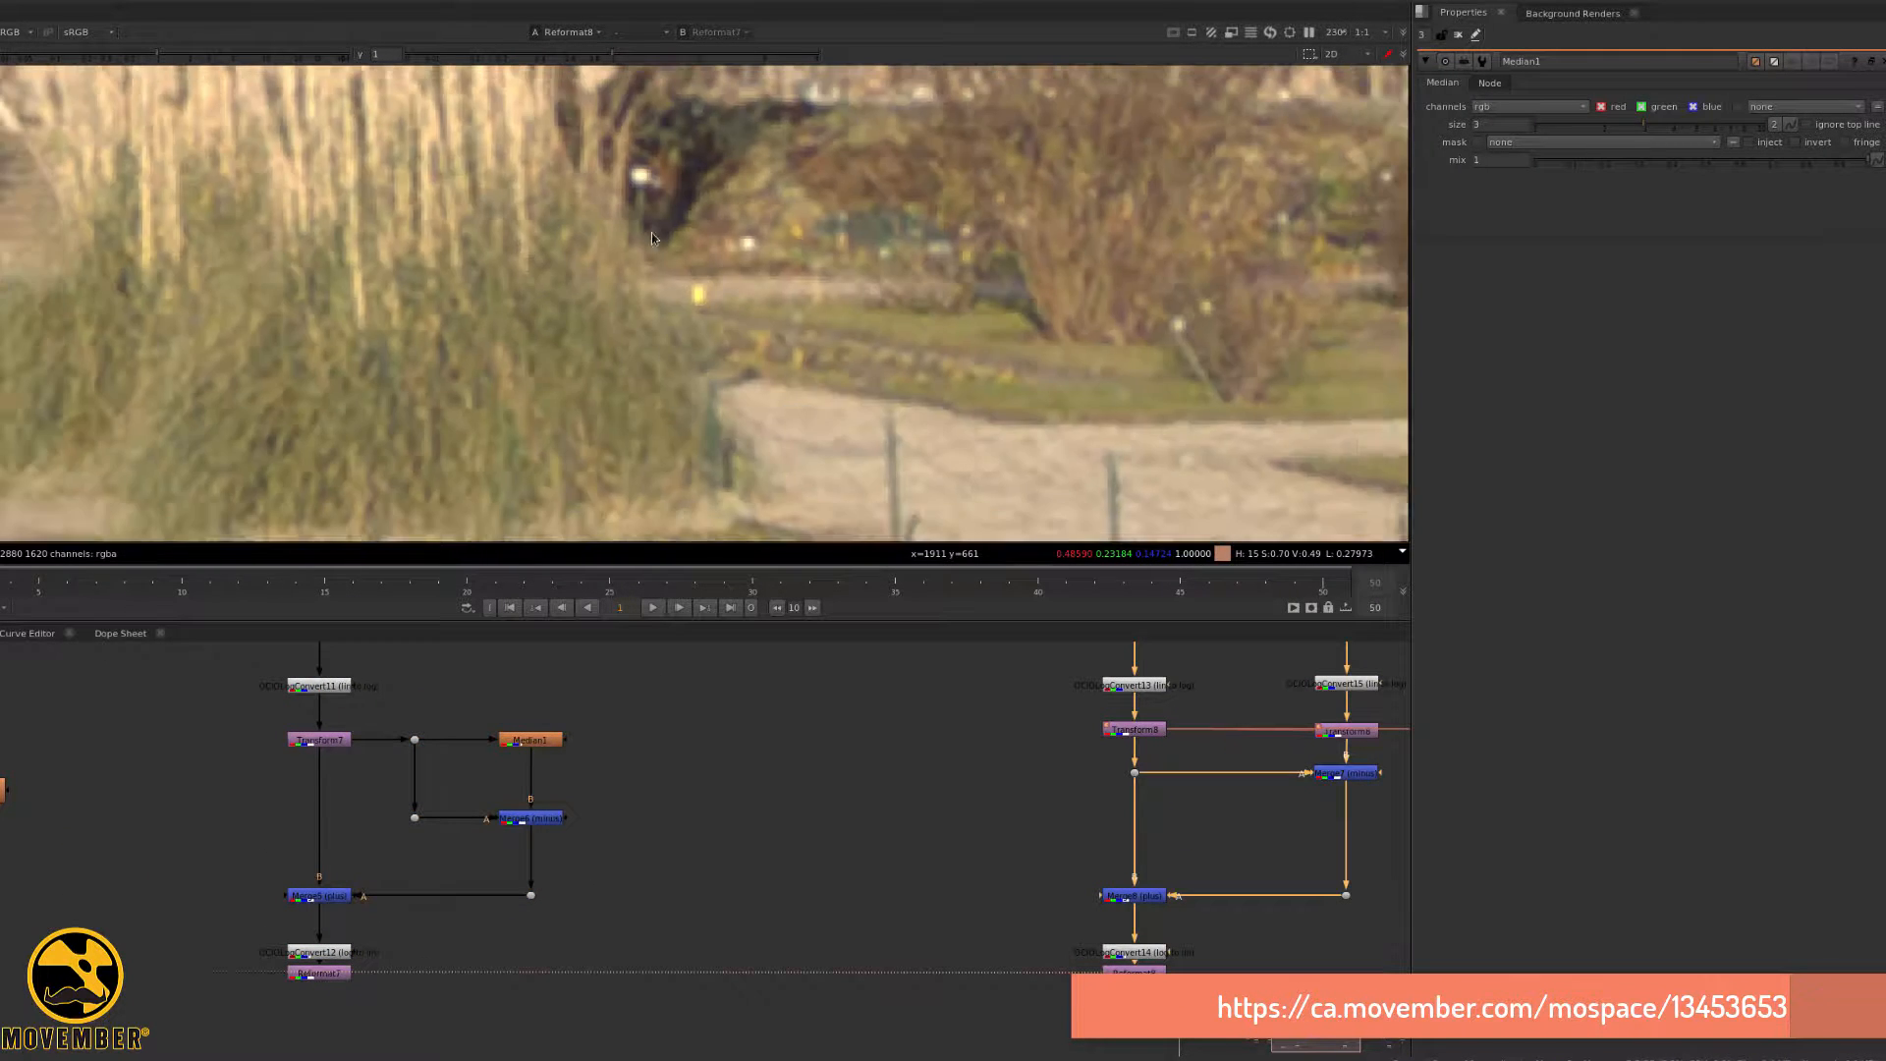
{"action": "scroll", "coordinate": [575, 392], "scroll_direction": "up", "scroll_amount": 4}
{"action": "key", "text": "2"}
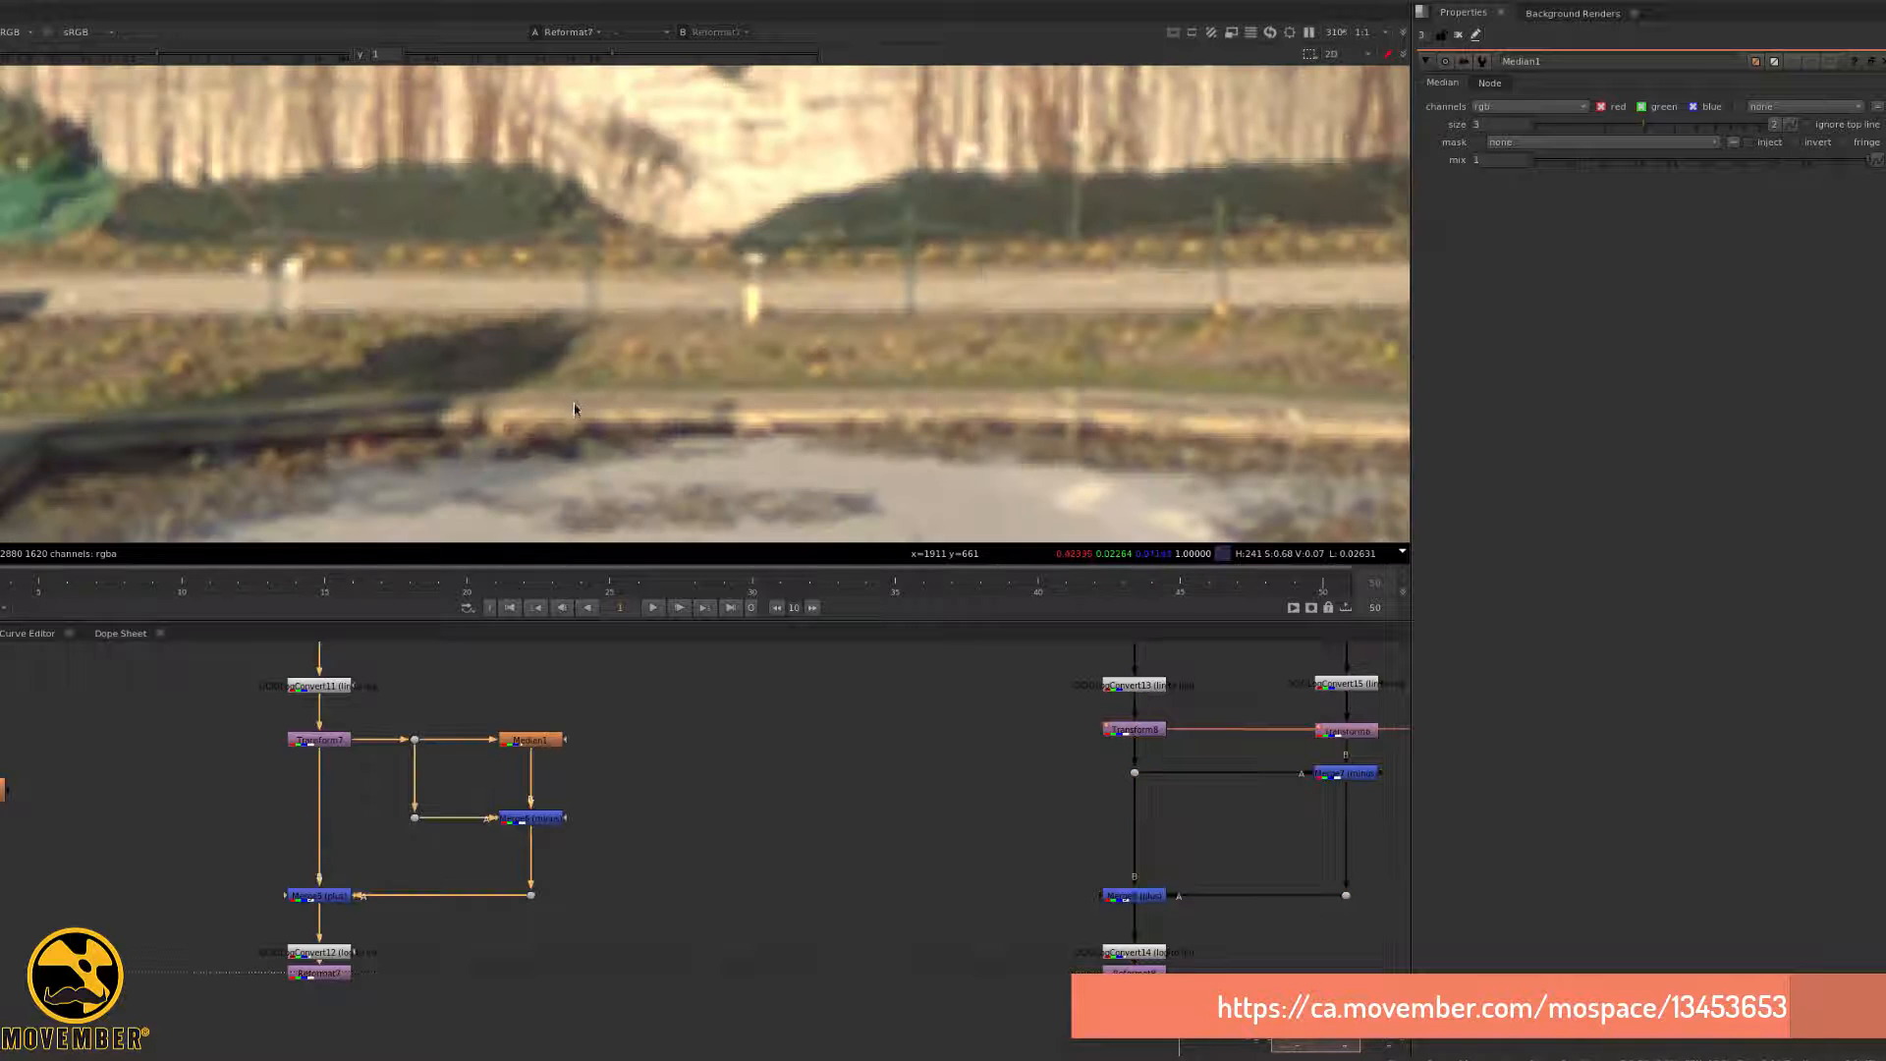
{"action": "key", "text": "1"}
{"action": "key", "text": "2"}
{"action": "key", "text": "1"}
{"action": "scroll", "coordinate": [688, 196], "scroll_direction": "down", "scroll_amount": 3}
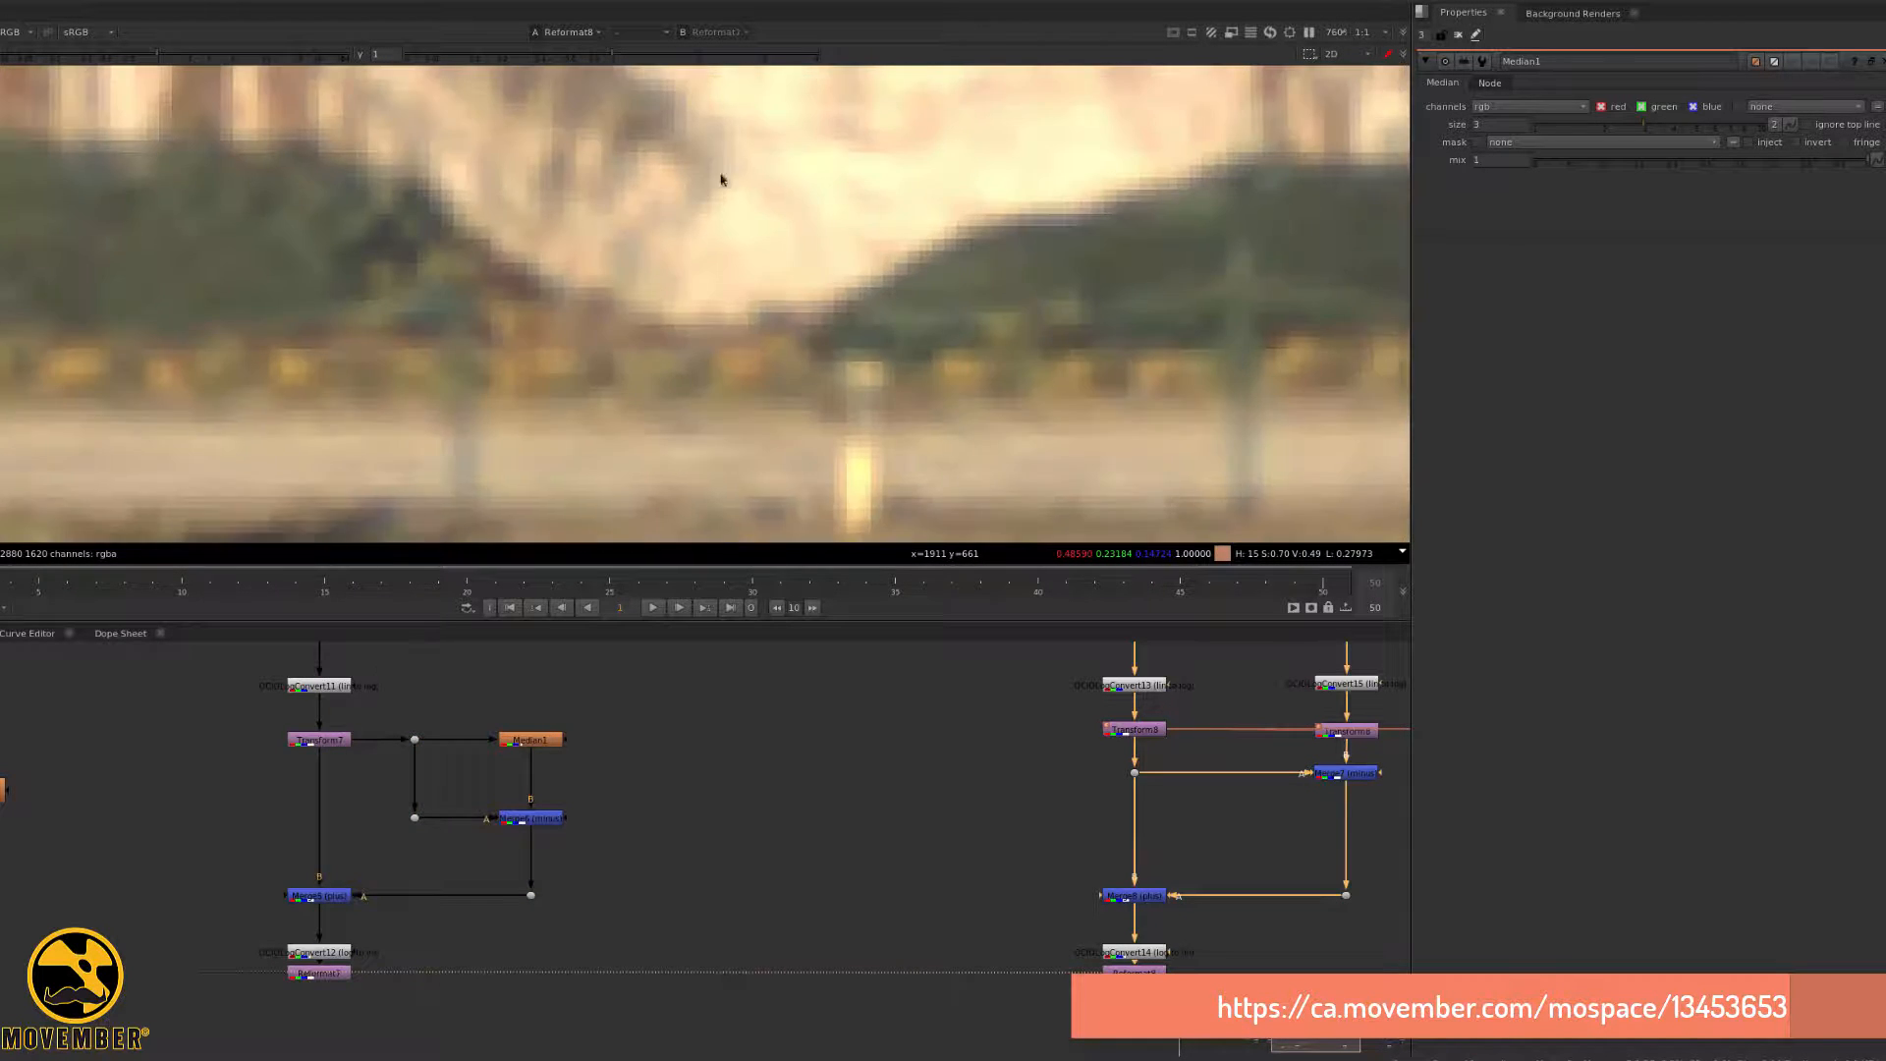
{"action": "key", "text": "2"}
{"action": "key", "text": "1"}
- Compare the Reformat8 and Reformat7 outputs on the building's facade and tiled roof
{"action": "scroll", "coordinate": [741, 377], "scroll_direction": "down", "scroll_amount": 1}
{"action": "middle_click_drag", "start_coordinate": [741, 378], "coordinate": [870, 487]}
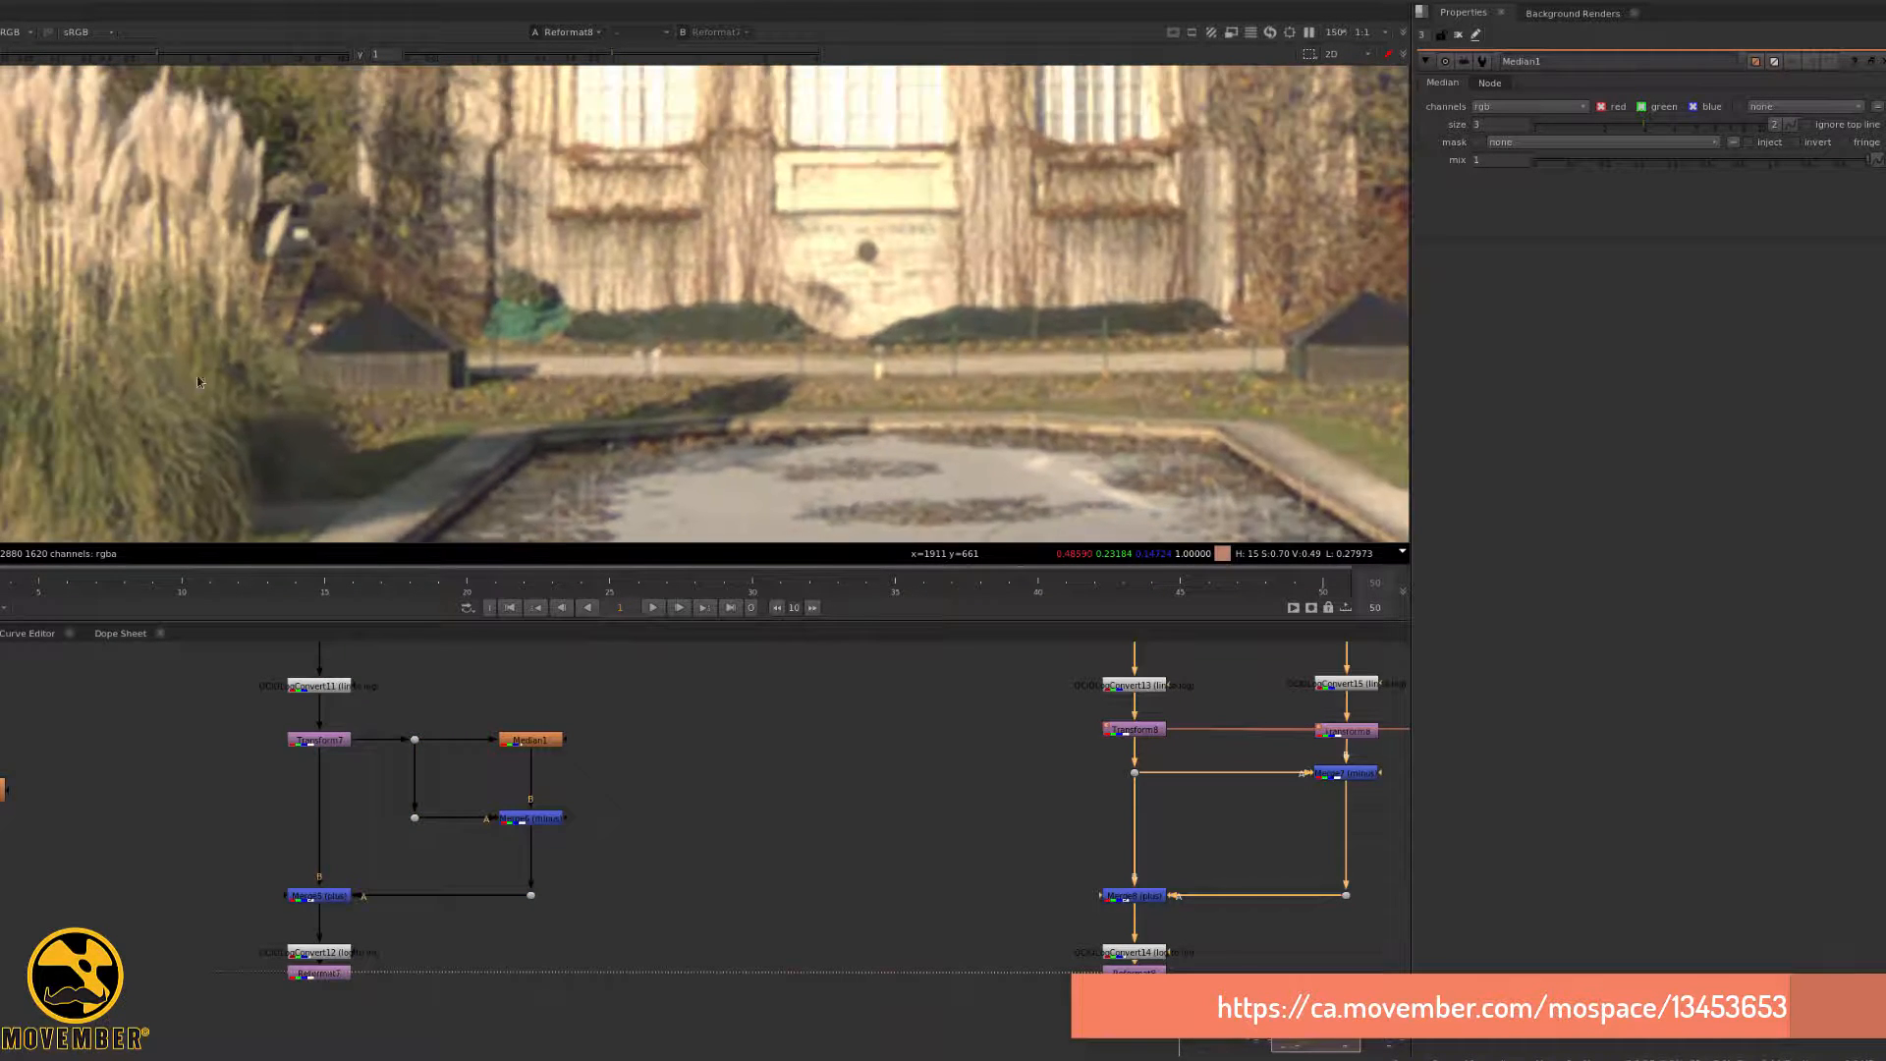
{"action": "middle_click_drag", "start_coordinate": [604, 179], "coordinate": [639, 385]}
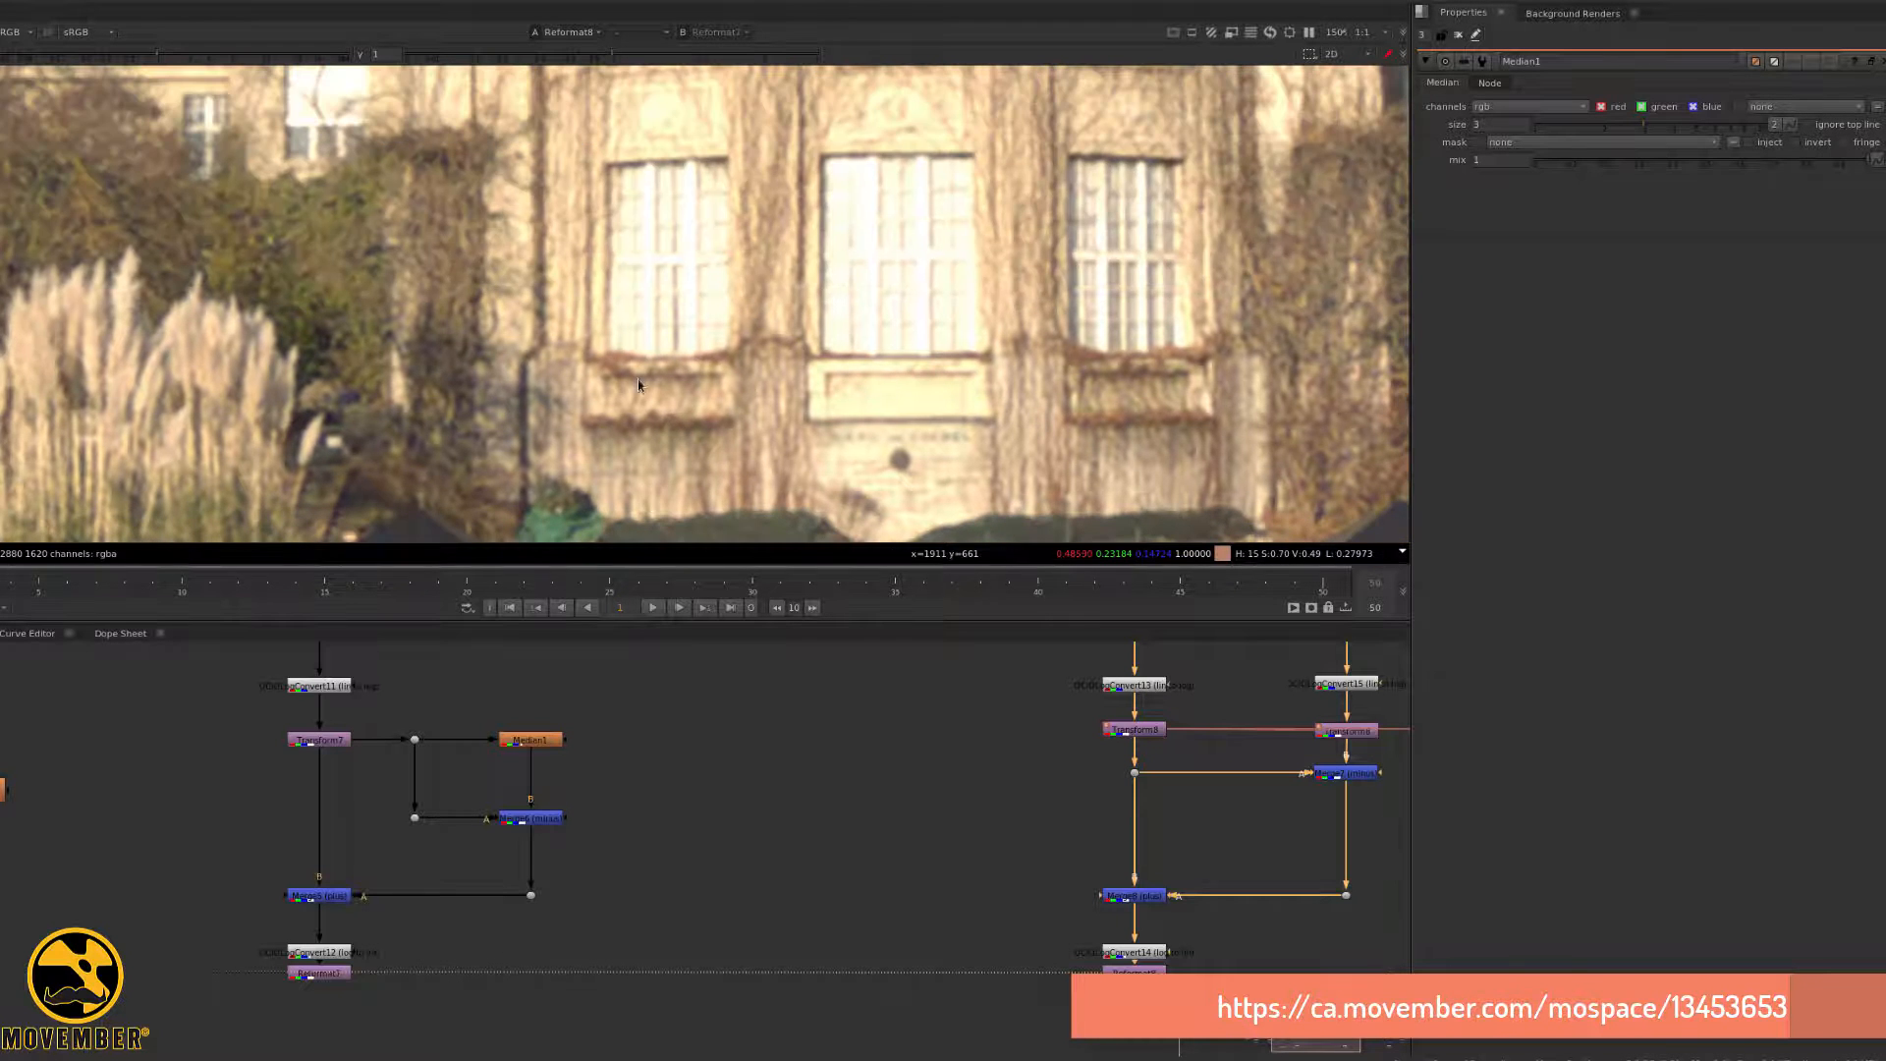
{"action": "middle_click_drag", "start_coordinate": [494, 157], "coordinate": [551, 316]}
{"action": "middle_click_drag", "start_coordinate": [513, 123], "coordinate": [580, 251]}
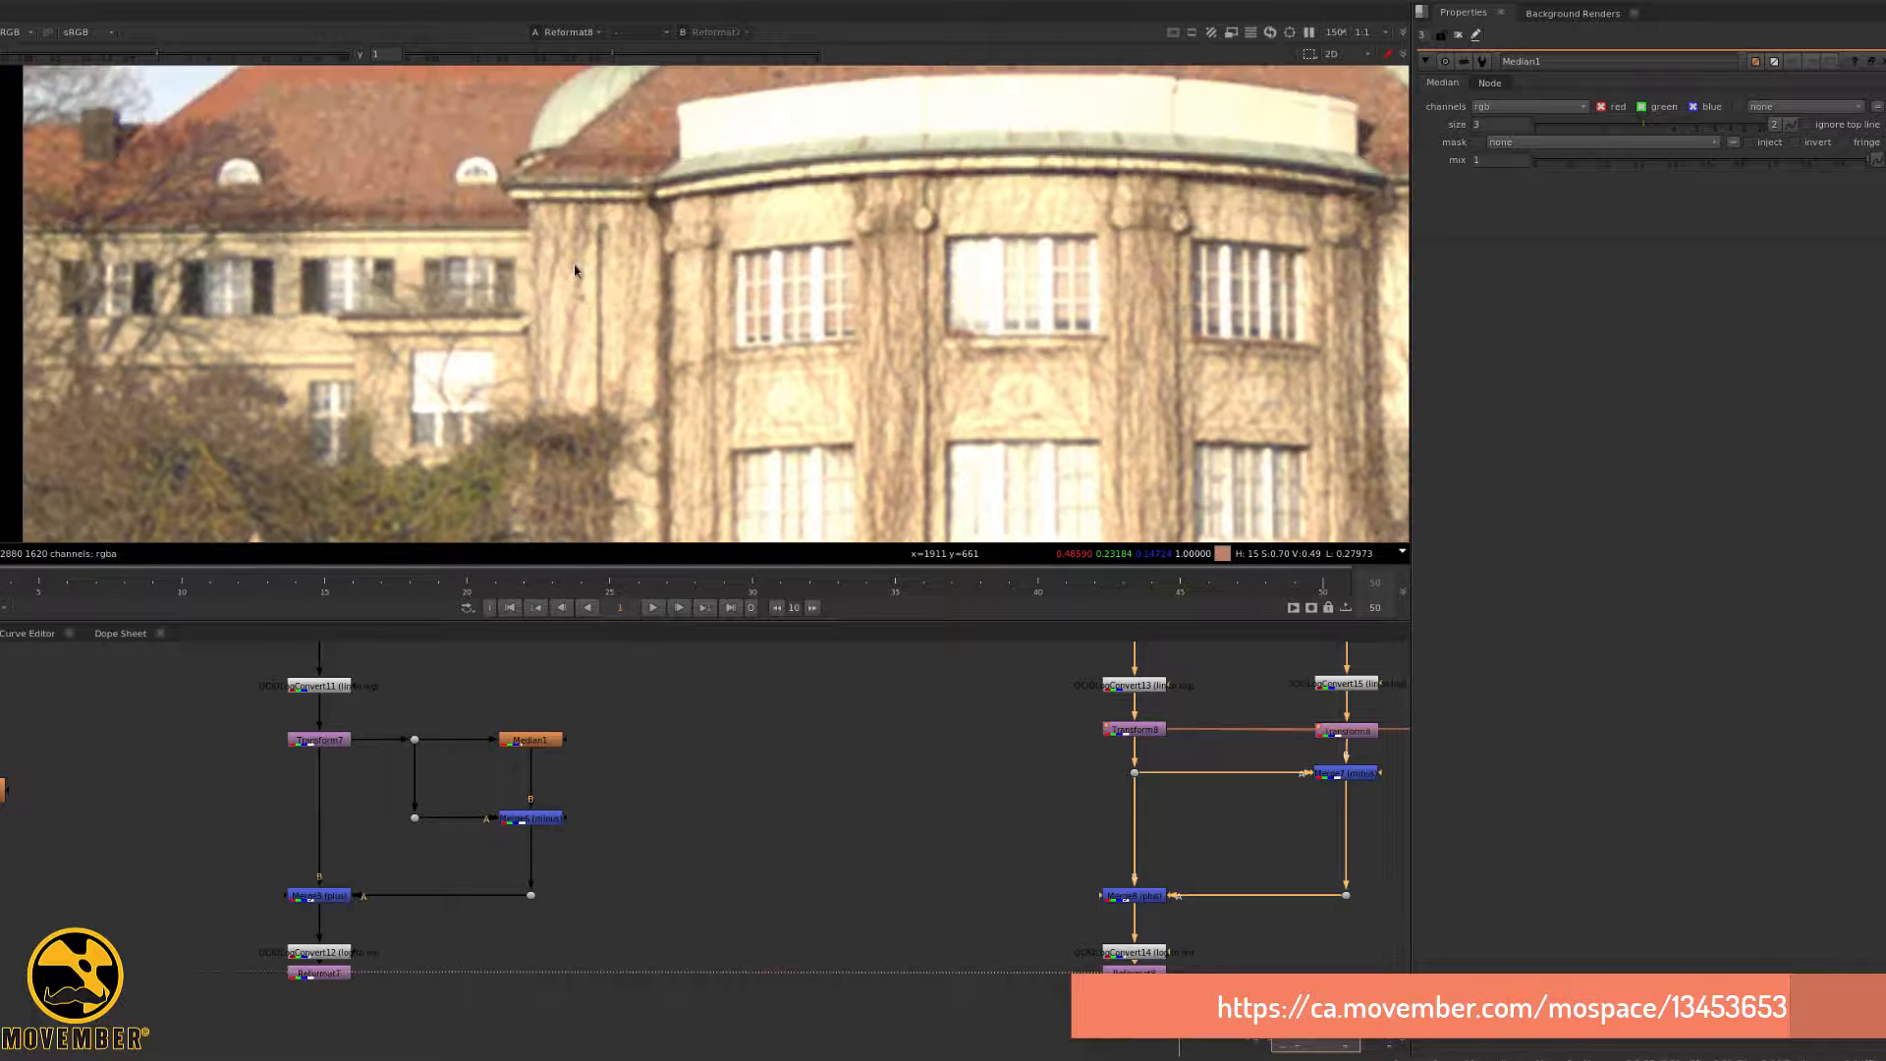
{"action": "key", "text": "1"}
{"action": "key", "text": "2"}
{"action": "key", "text": "1"}
{"action": "middle_click_drag", "start_coordinate": [482, 188], "coordinate": [537, 332], "text": "alt"}
{"action": "key", "text": "2"}
{"action": "key", "text": "1"}
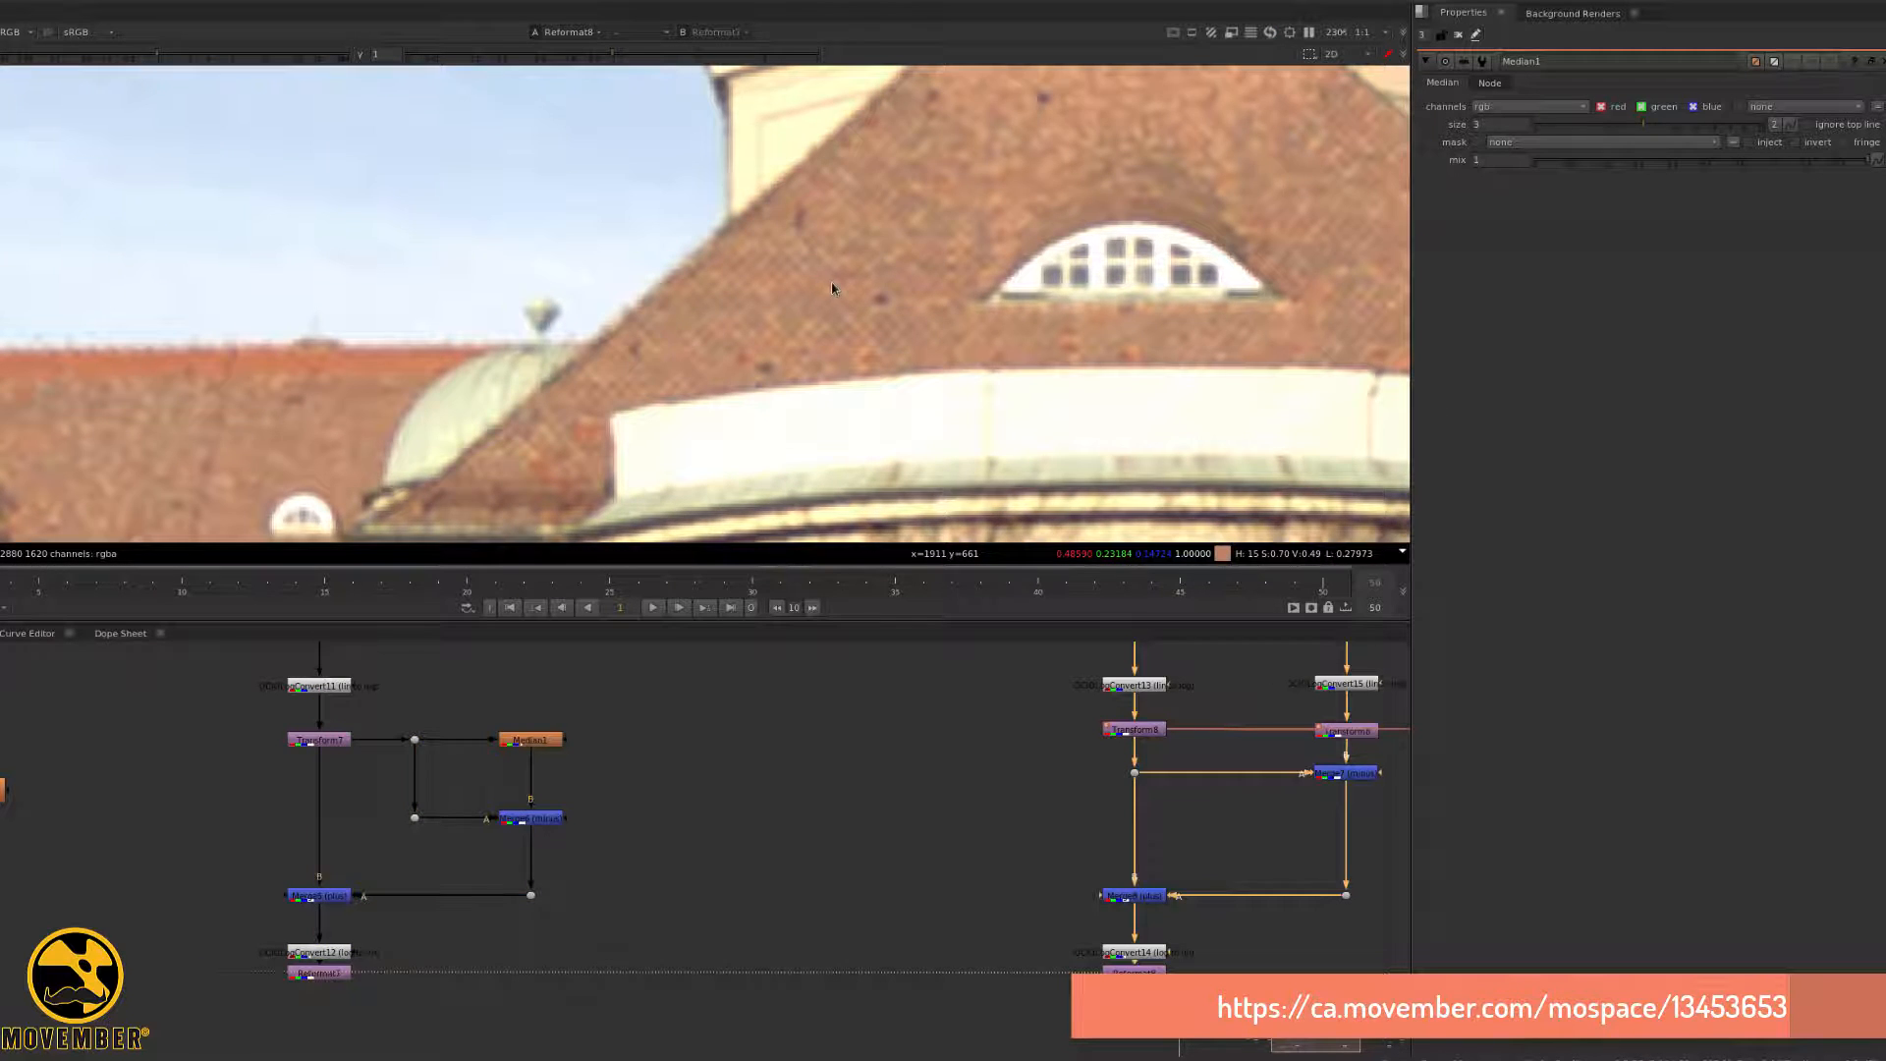
{"action": "key", "text": "2"}
{"action": "key", "text": "1"}
- Compare the Reformat8 and Reformat7 outputs in close-up at the arched dormer window on the roof
{"action": "scroll", "coordinate": [1058, 181], "scroll_direction": "up", "scroll_amount": 5}
{"action": "key", "text": "2"}
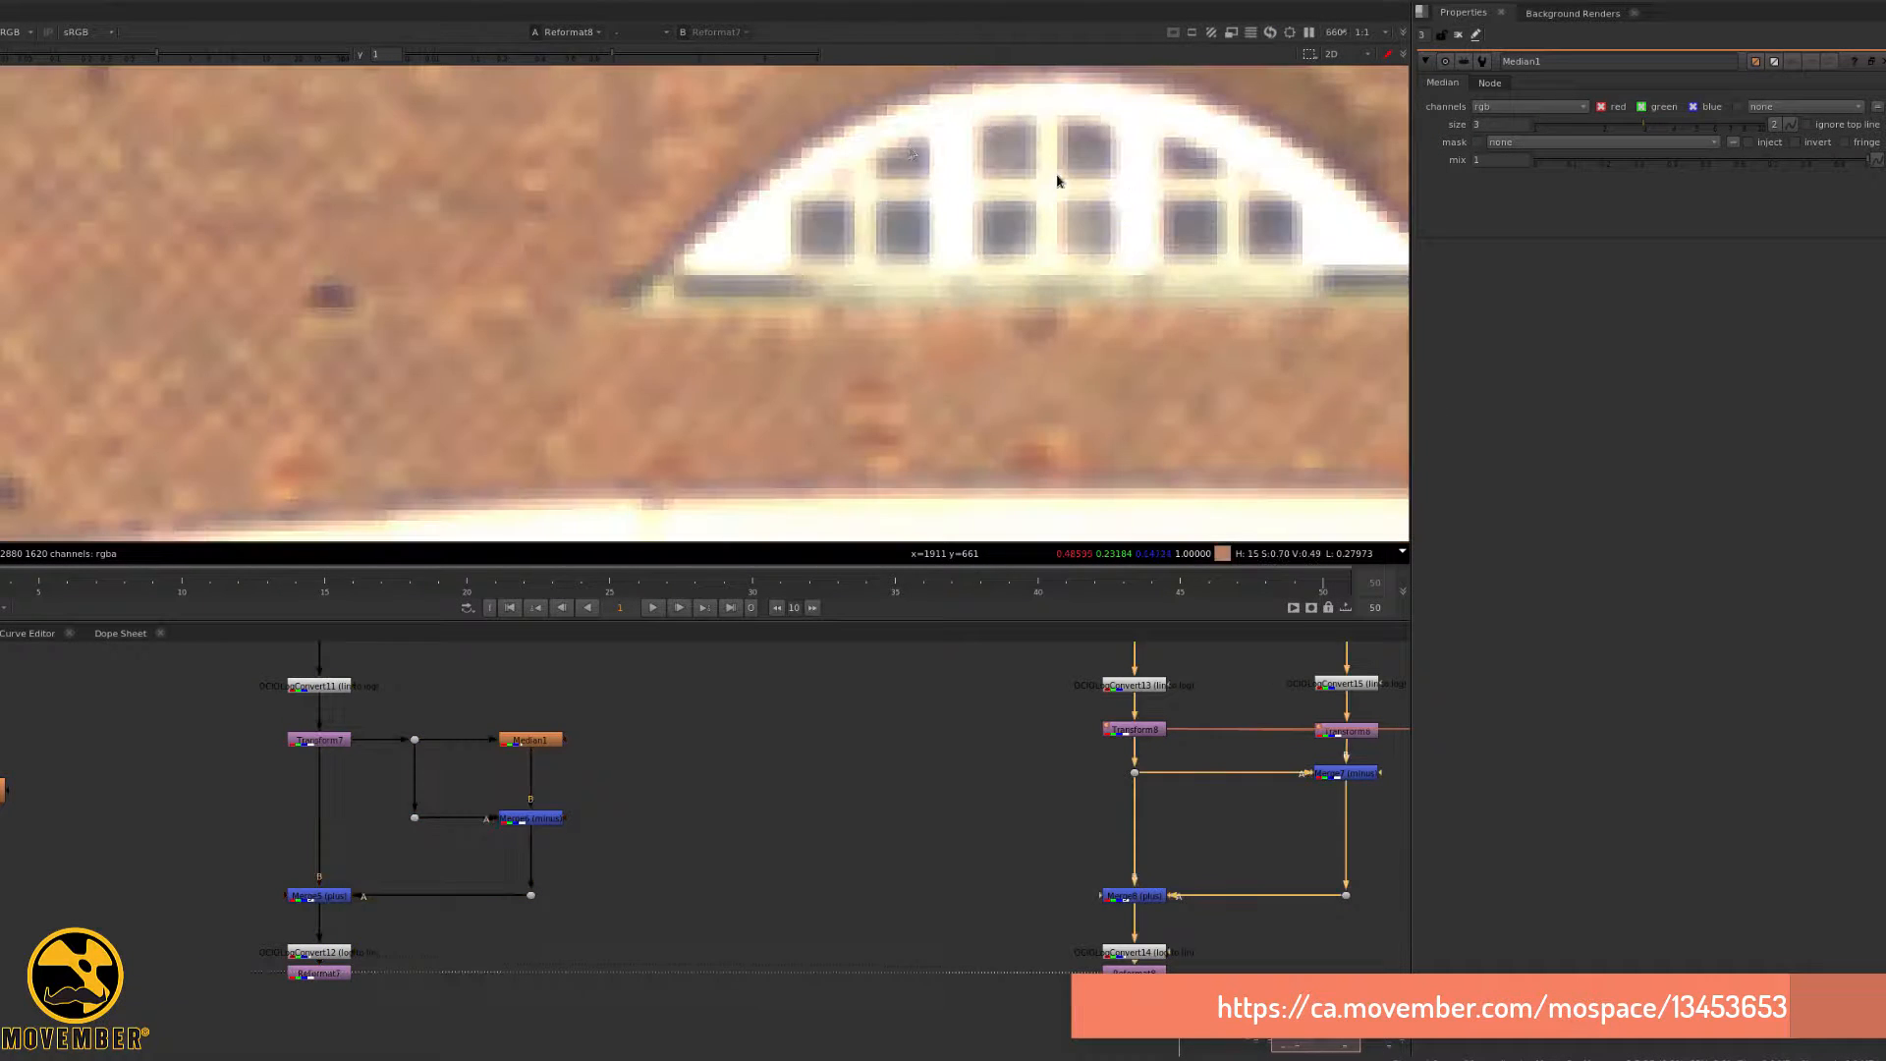
{"action": "key", "text": "1"}
{"action": "key", "text": "2"}
{"action": "scroll", "coordinate": [724, 384], "scroll_direction": "down", "scroll_amount": 5}
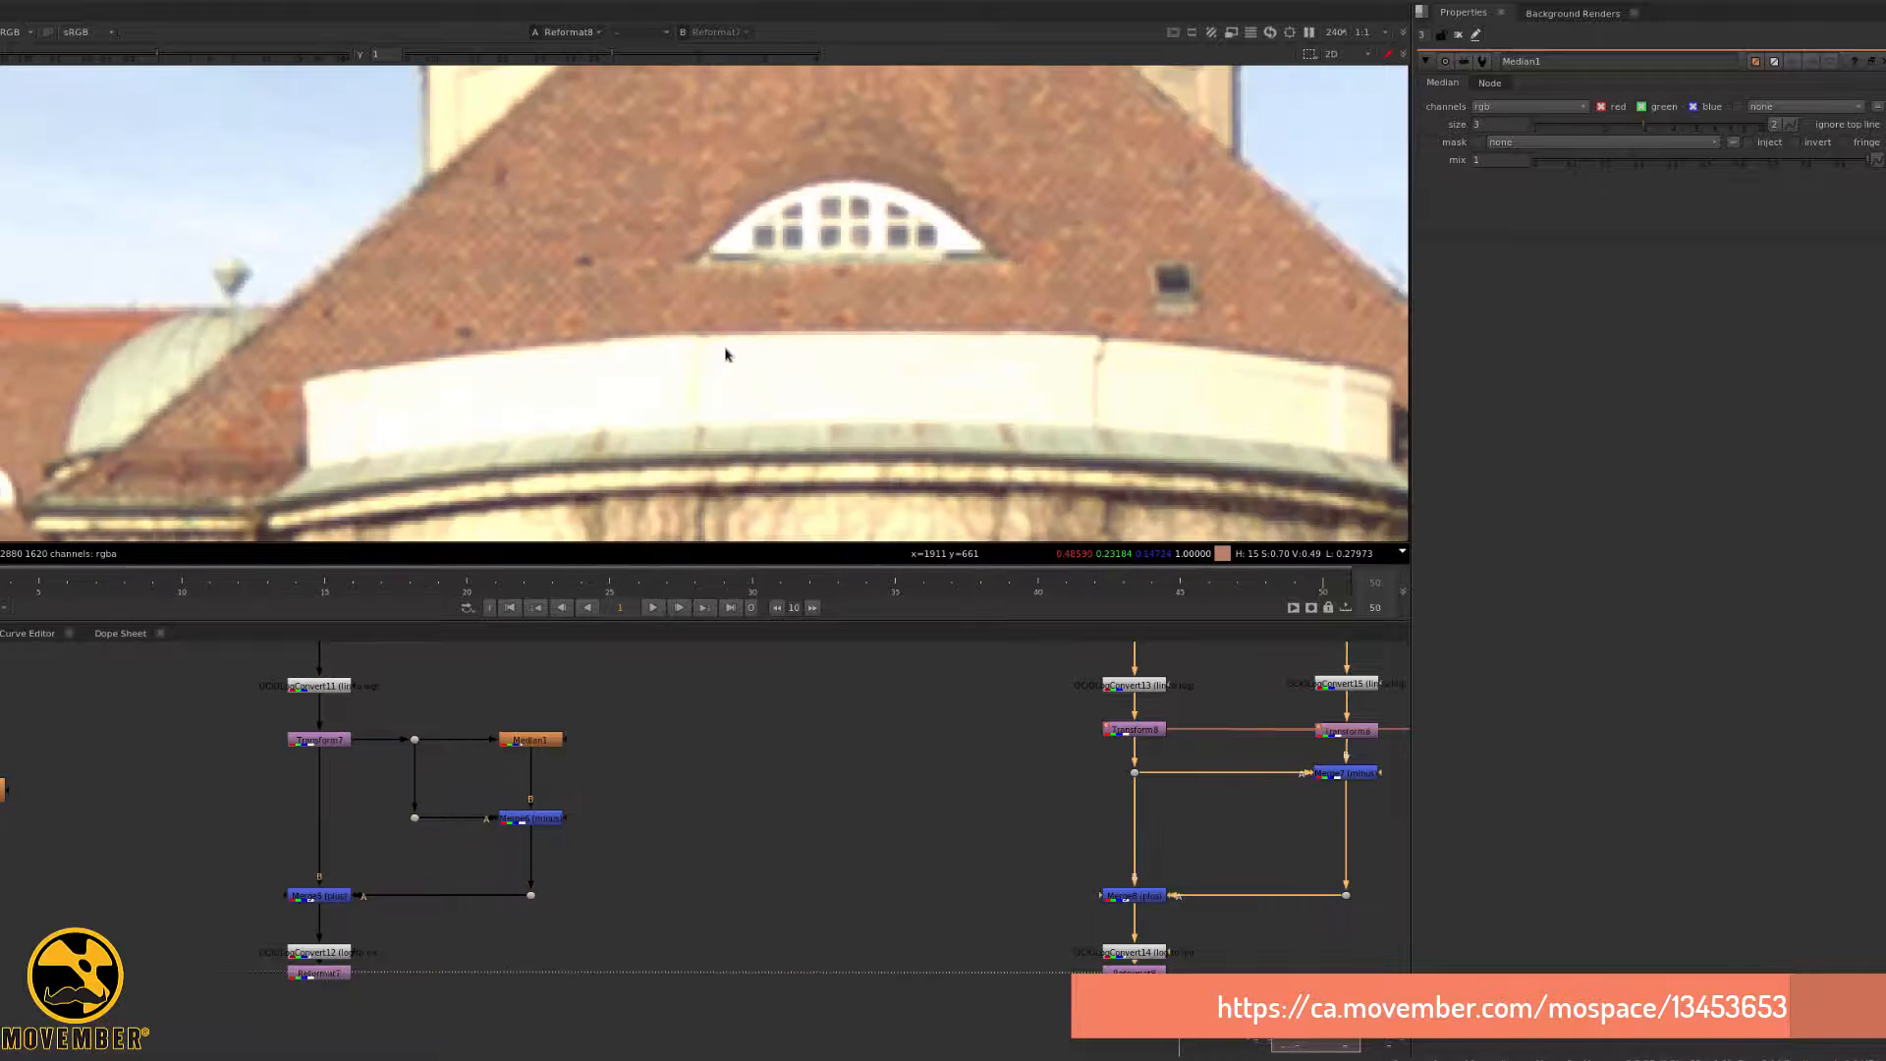
- Compare the unsharpened log-space Reformat2 output with the Reformat8 output at the dormer window and the side wing's shuttered windows
{"action": "scroll", "coordinate": [660, 764], "scroll_direction": "down", "scroll_amount": 6}
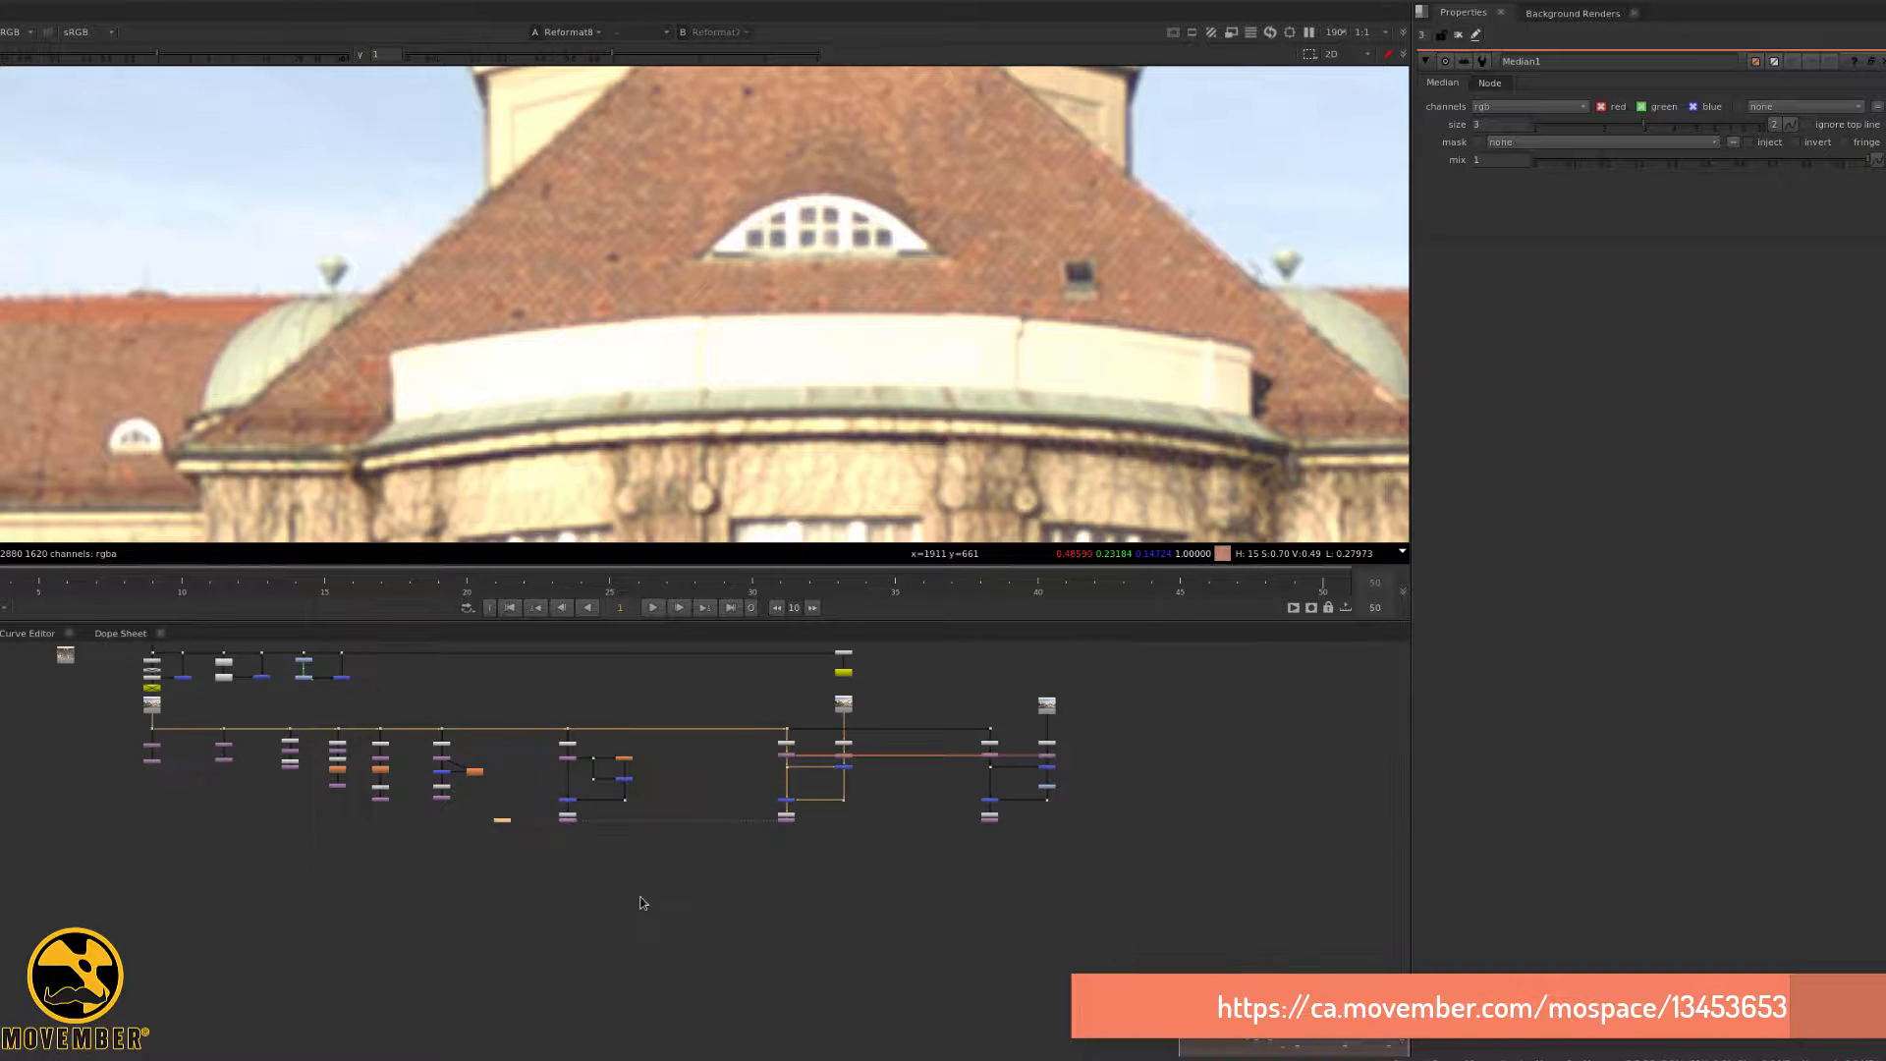
{"action": "scroll", "coordinate": [474, 815], "scroll_direction": "up", "scroll_amount": 2}
{"action": "scroll", "coordinate": [519, 742], "scroll_direction": "up", "scroll_amount": 3}
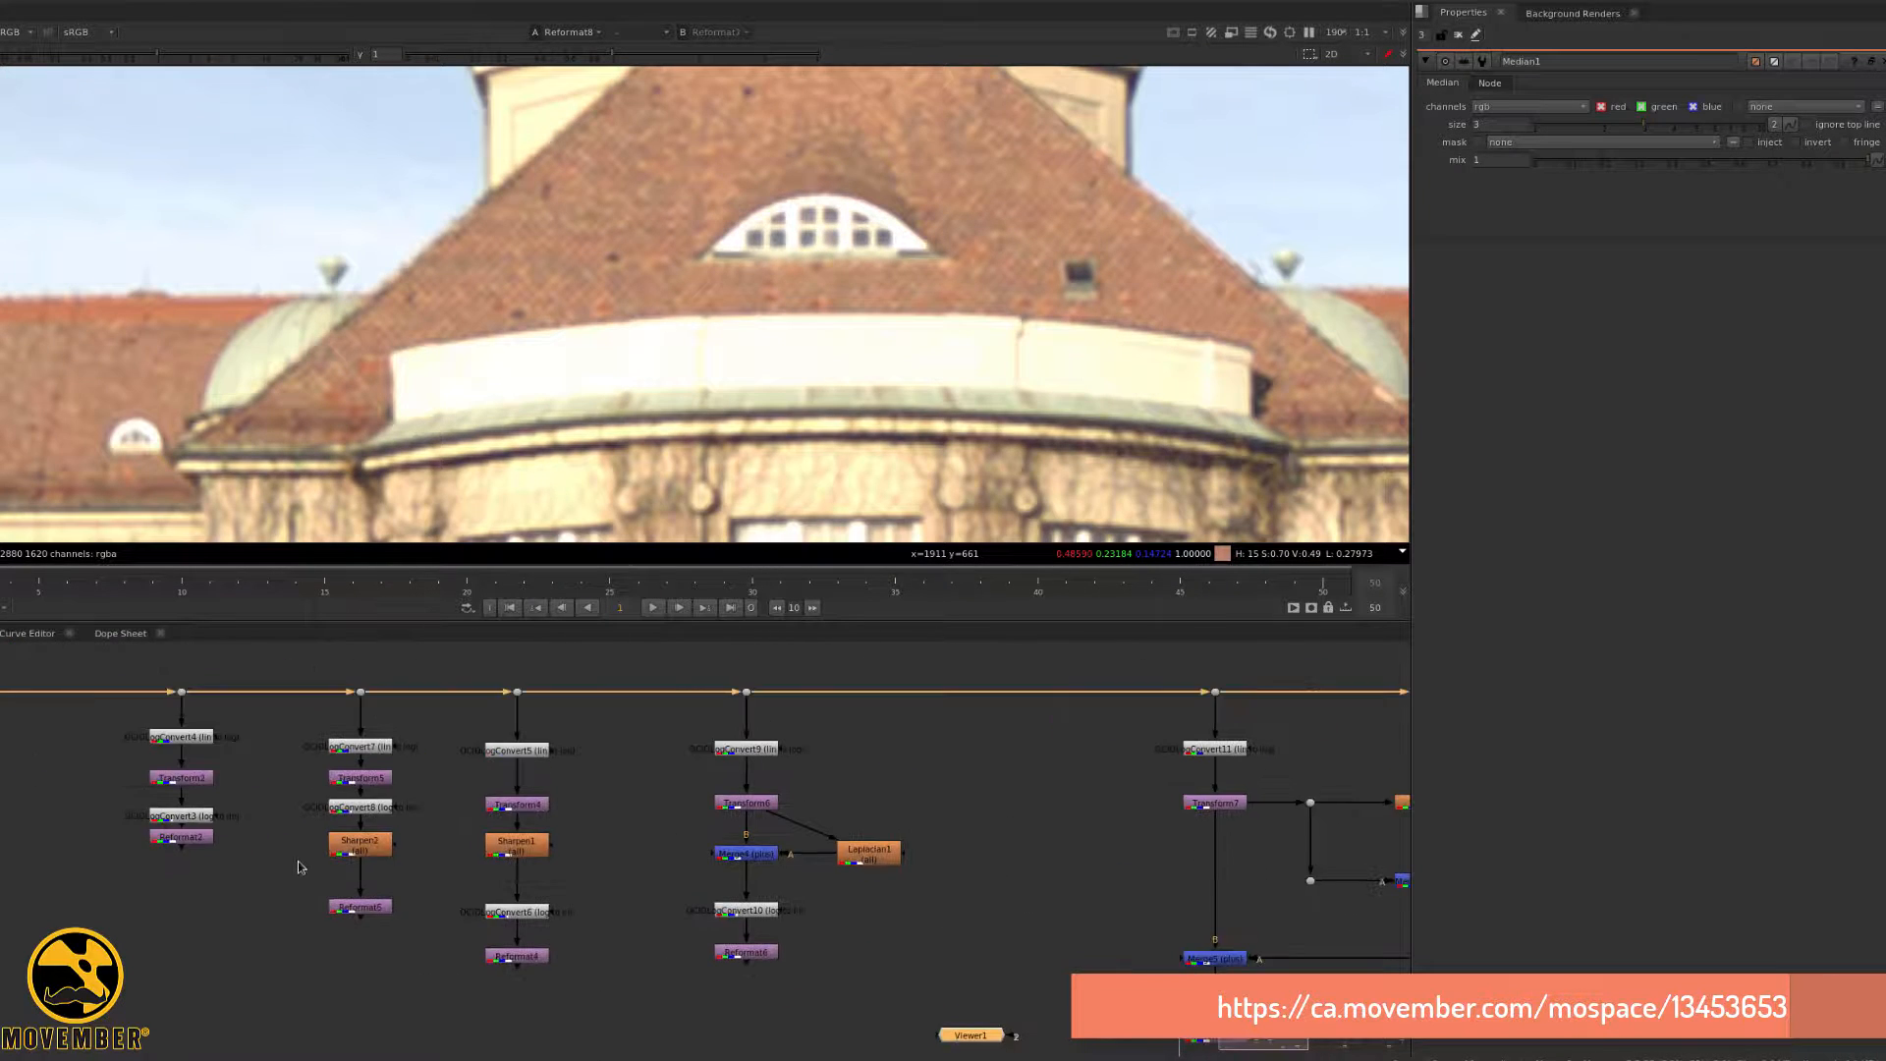
{"action": "left_click", "coordinate": [203, 840]}
{"action": "key", "text": "1"}
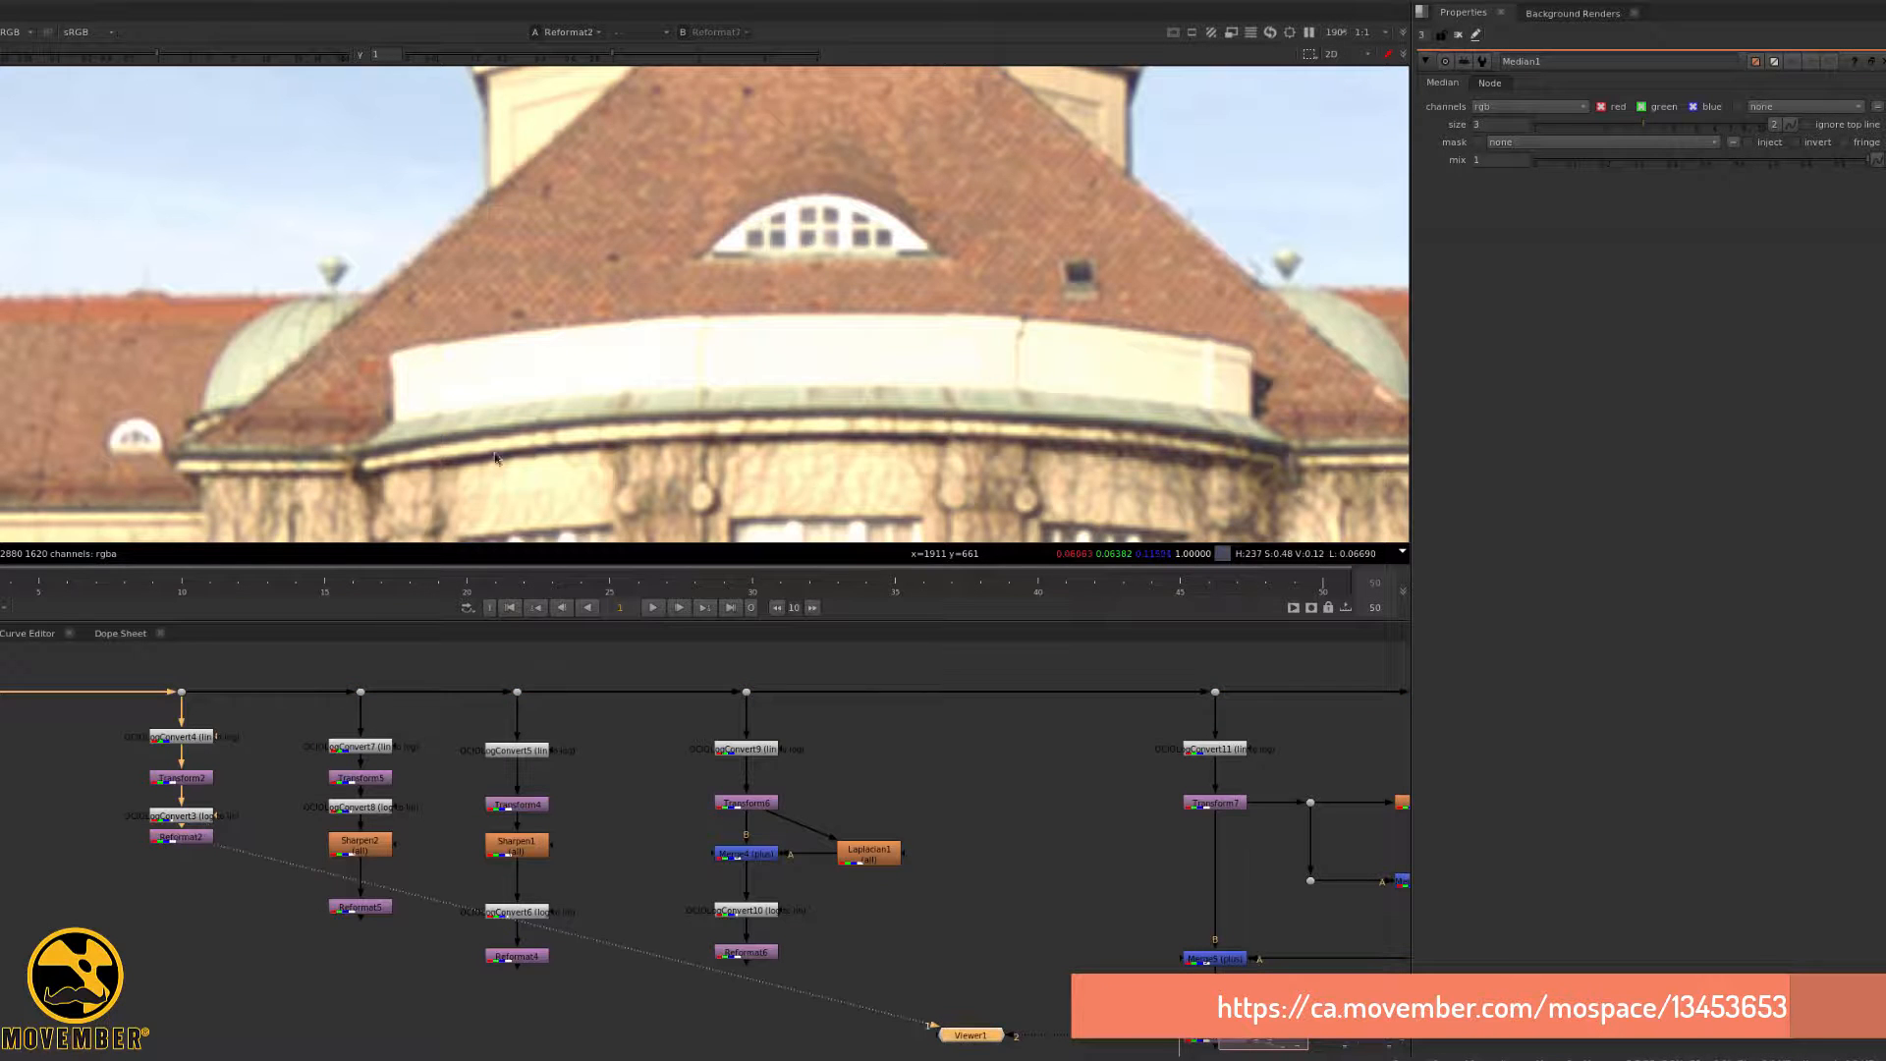
{"action": "key", "text": "2"}
{"action": "scroll", "coordinate": [685, 232], "scroll_direction": "up", "scroll_amount": 4}
{"action": "key", "text": "1"}
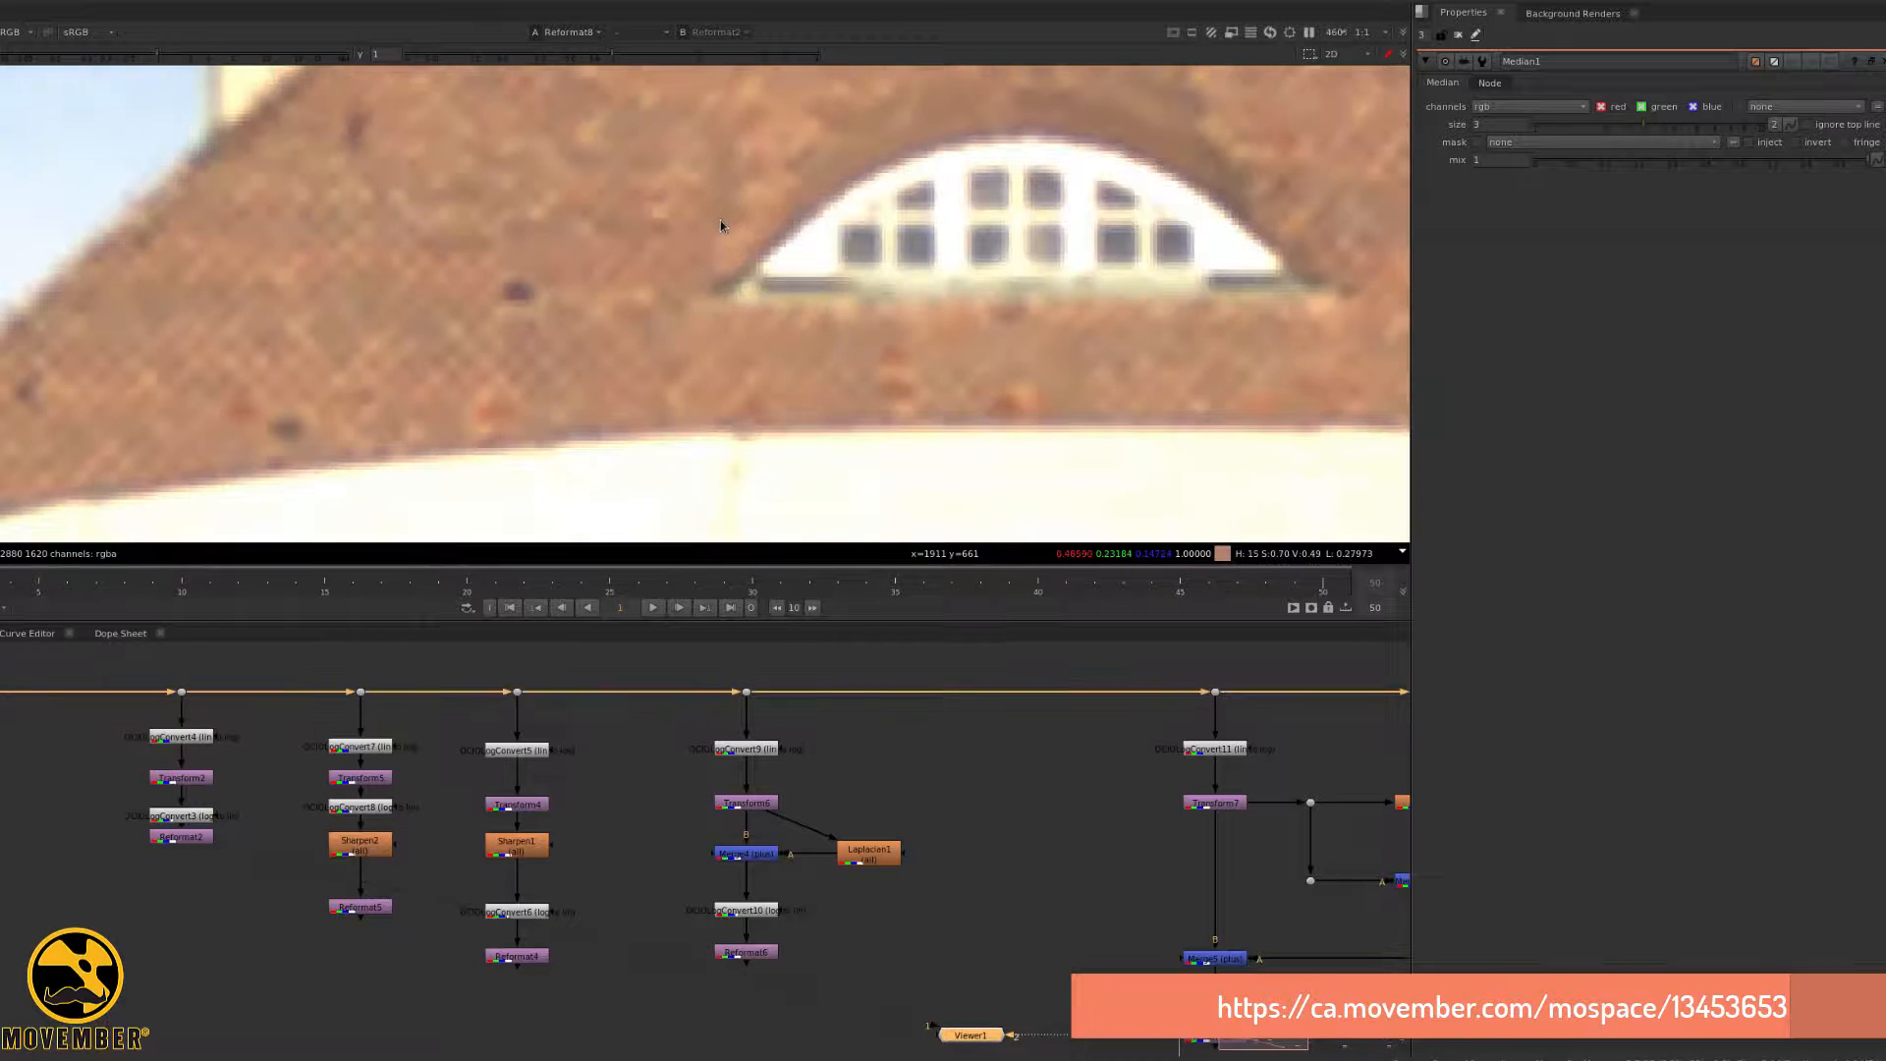
{"action": "key", "text": "2"}
{"action": "key", "text": "1"}
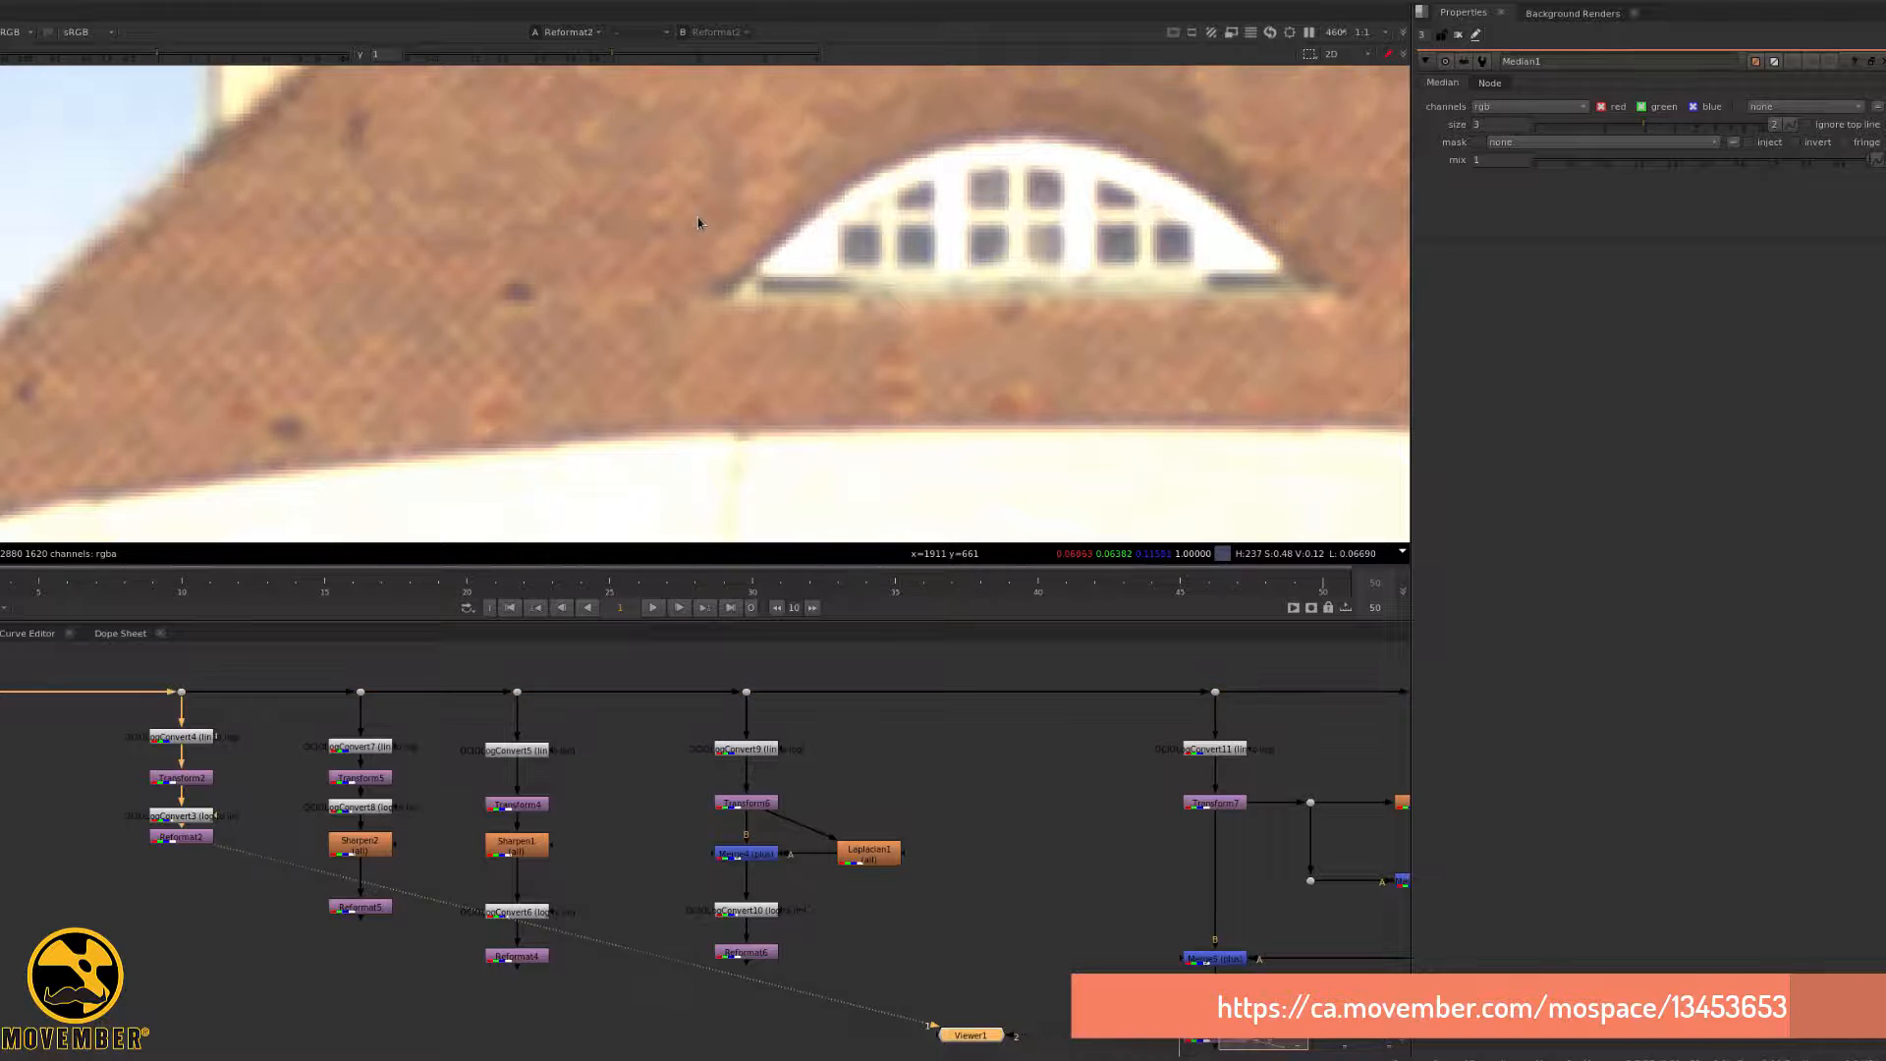
{"action": "key", "text": "2"}
{"action": "key", "text": "1"}
{"action": "key", "text": "2"}
{"action": "scroll", "coordinate": [711, 185], "scroll_direction": "down", "scroll_amount": 5}
{"action": "key", "text": "1"}
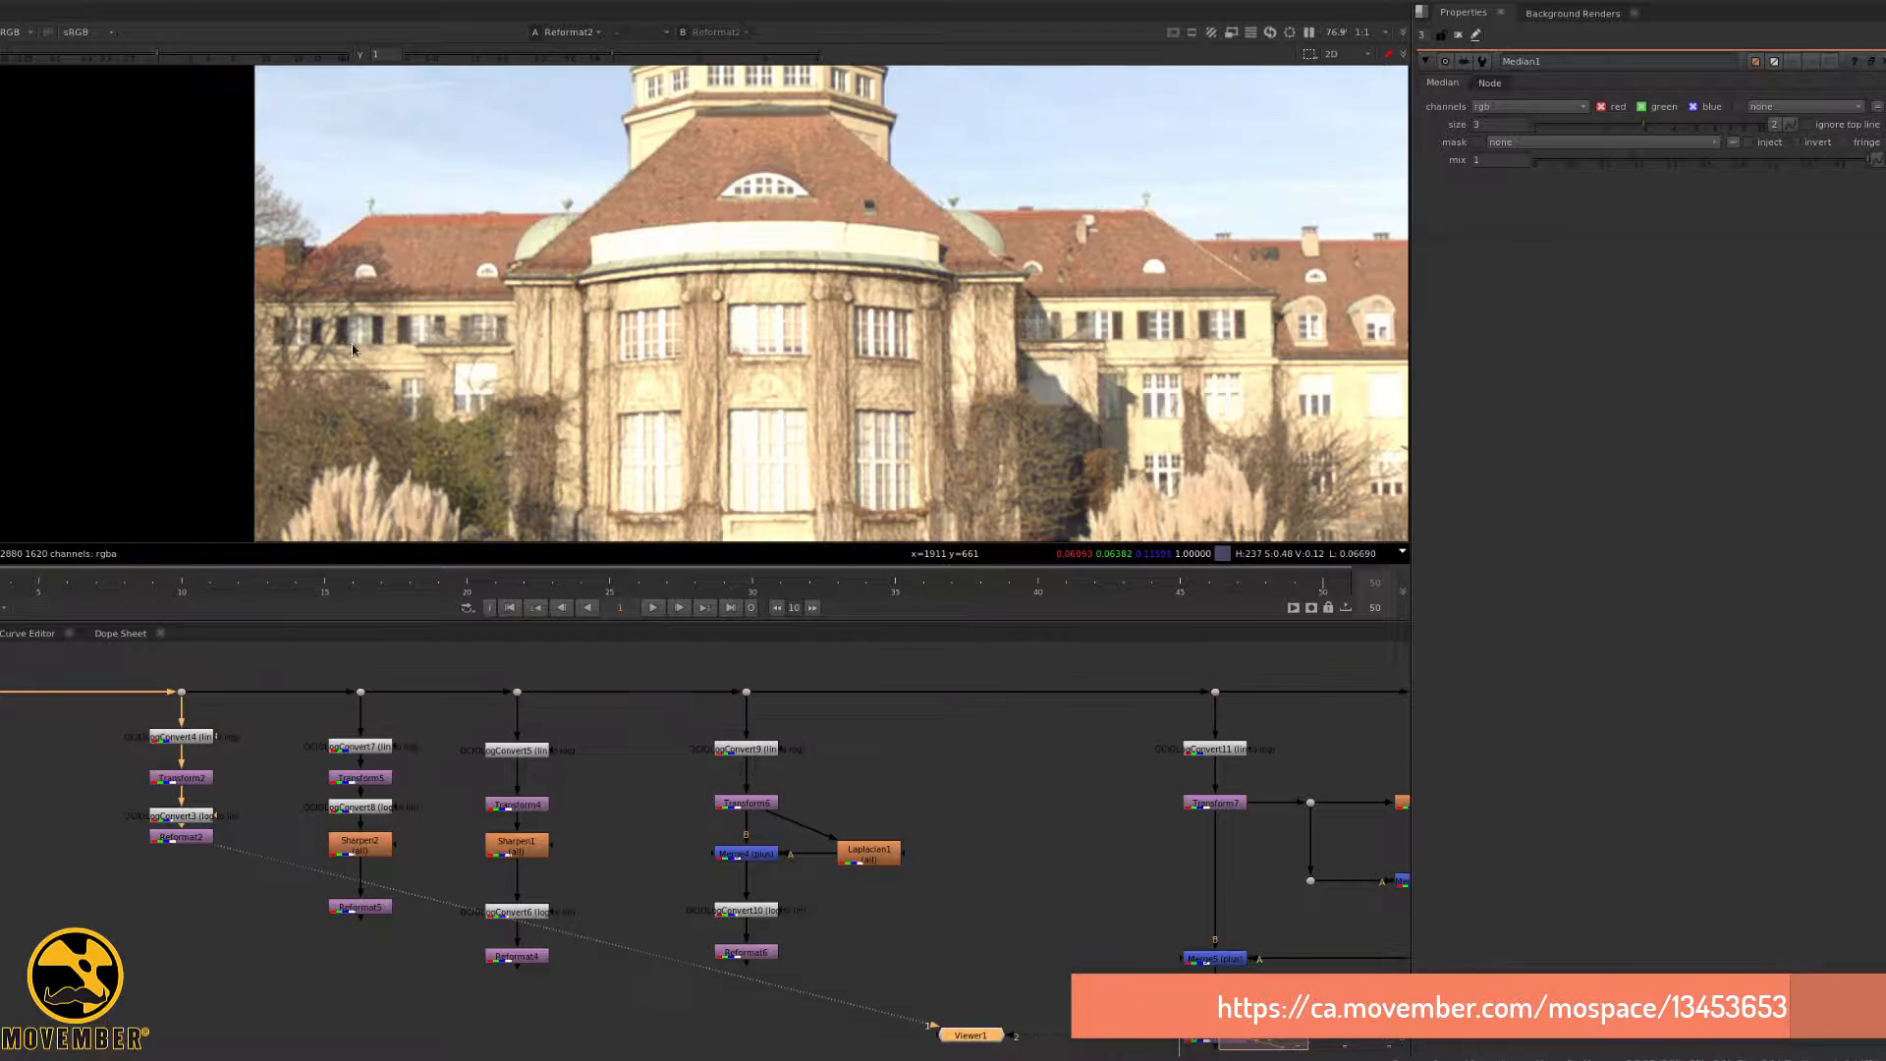
{"action": "scroll", "coordinate": [423, 238], "scroll_direction": "up", "scroll_amount": 5}
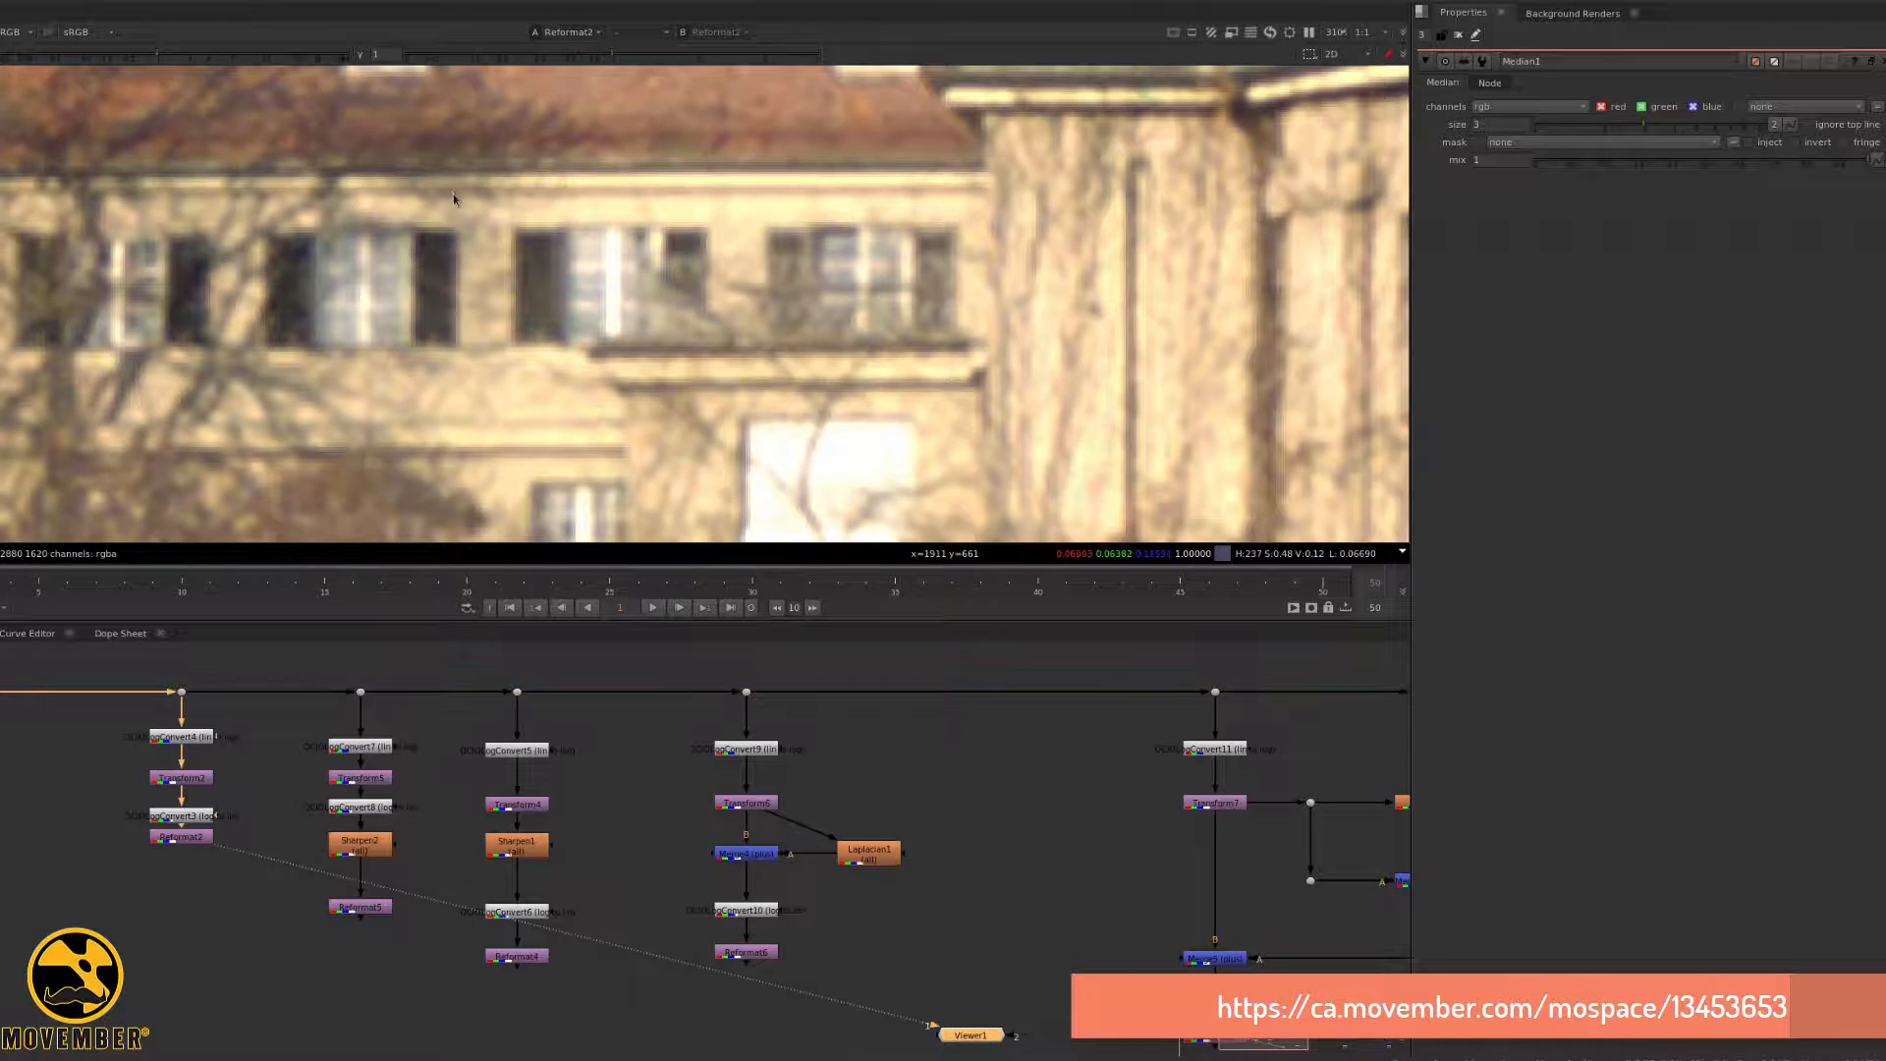
{"action": "key", "text": "2"}
{"action": "scroll", "coordinate": [953, 267], "scroll_direction": "down", "scroll_amount": 9}
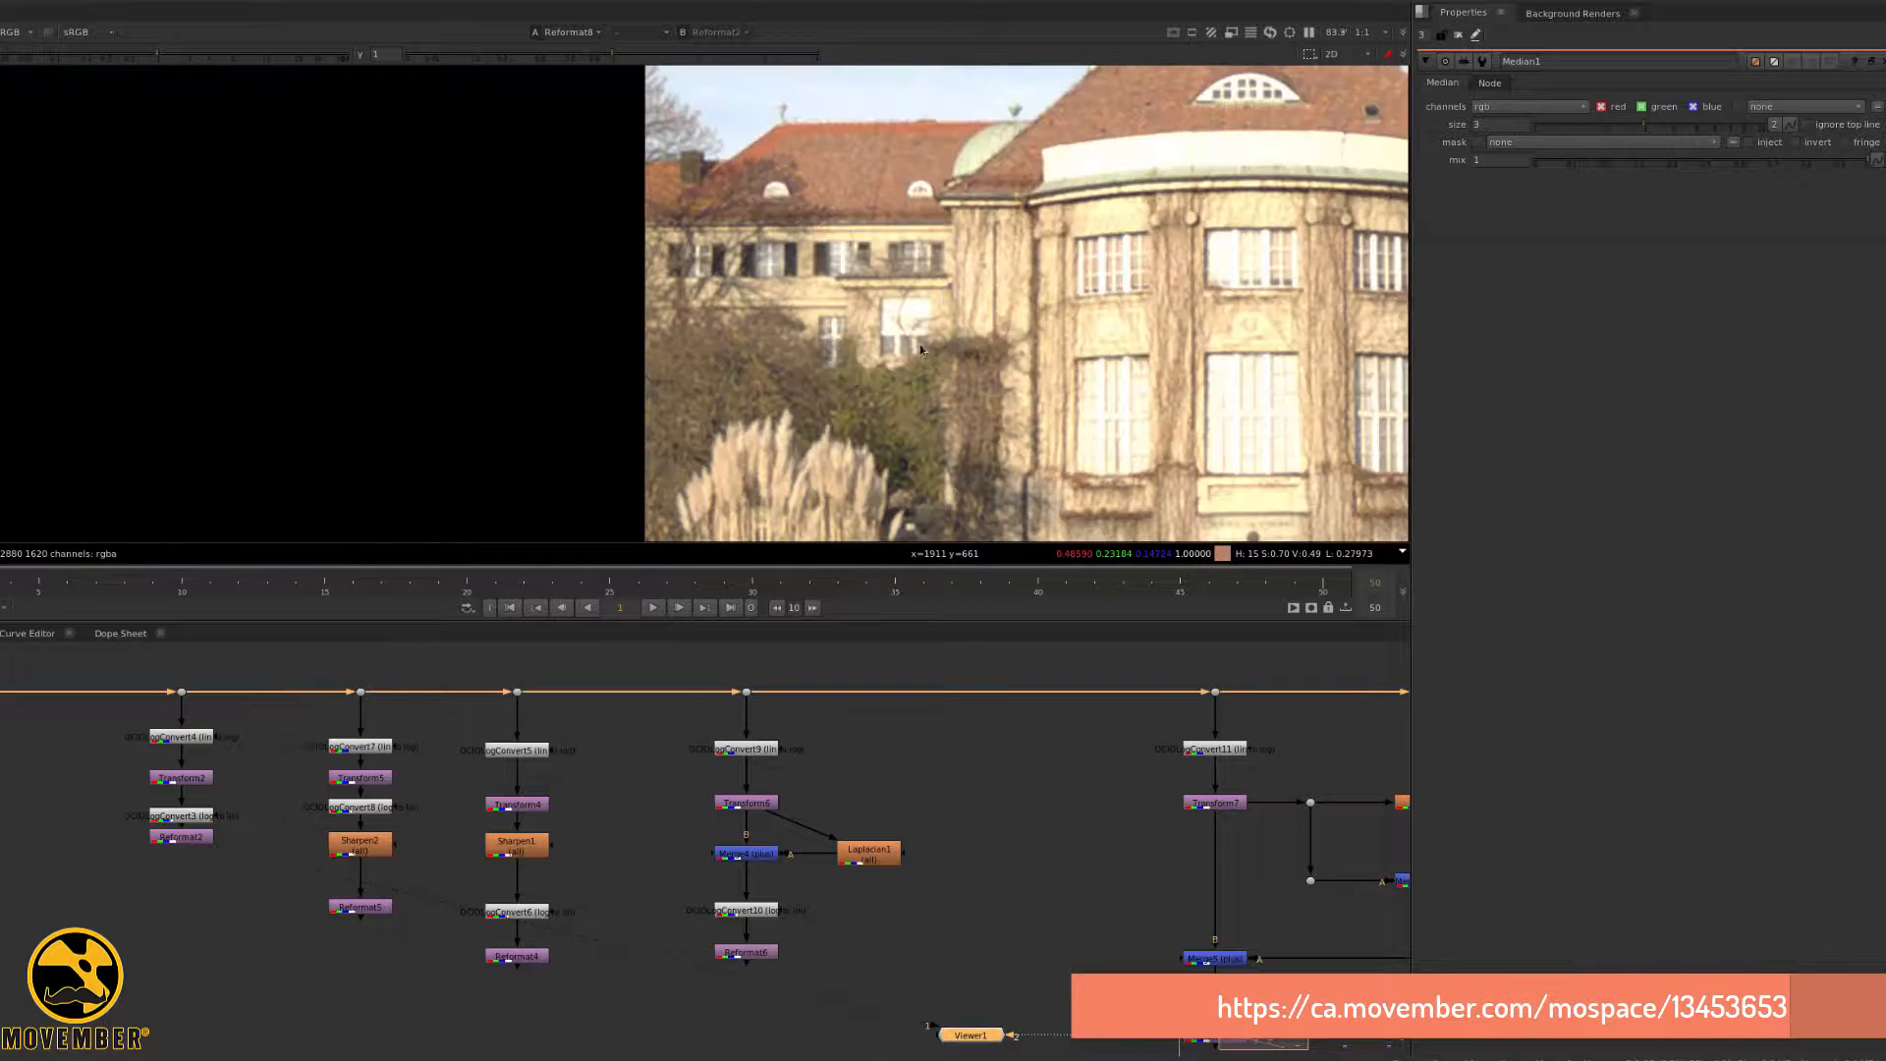
- Examine the node structure of the divide and multiply branch fed by Read5, including Merge9, Grade1 and Merge10
{"action": "middle_click_drag", "start_coordinate": [1036, 800], "coordinate": [246, 728]}
{"action": "middle_click_drag", "start_coordinate": [814, 776], "coordinate": [240, 843]}
{"action": "middle_click_drag", "start_coordinate": [356, 845], "coordinate": [348, 832]}
{"action": "scroll", "coordinate": [348, 832], "scroll_direction": "down", "scroll_amount": 3}
{"action": "middle_click_drag", "start_coordinate": [752, 859], "coordinate": [452, 817]}
{"action": "scroll", "coordinate": [898, 805], "scroll_direction": "up", "scroll_amount": 7}
{"action": "middle_click_drag", "start_coordinate": [801, 806], "coordinate": [786, 769]}
{"action": "scroll", "coordinate": [487, 743], "scroll_direction": "down", "scroll_amount": 2}
{"action": "middle_click_drag", "start_coordinate": [475, 789], "coordinate": [687, 841]}
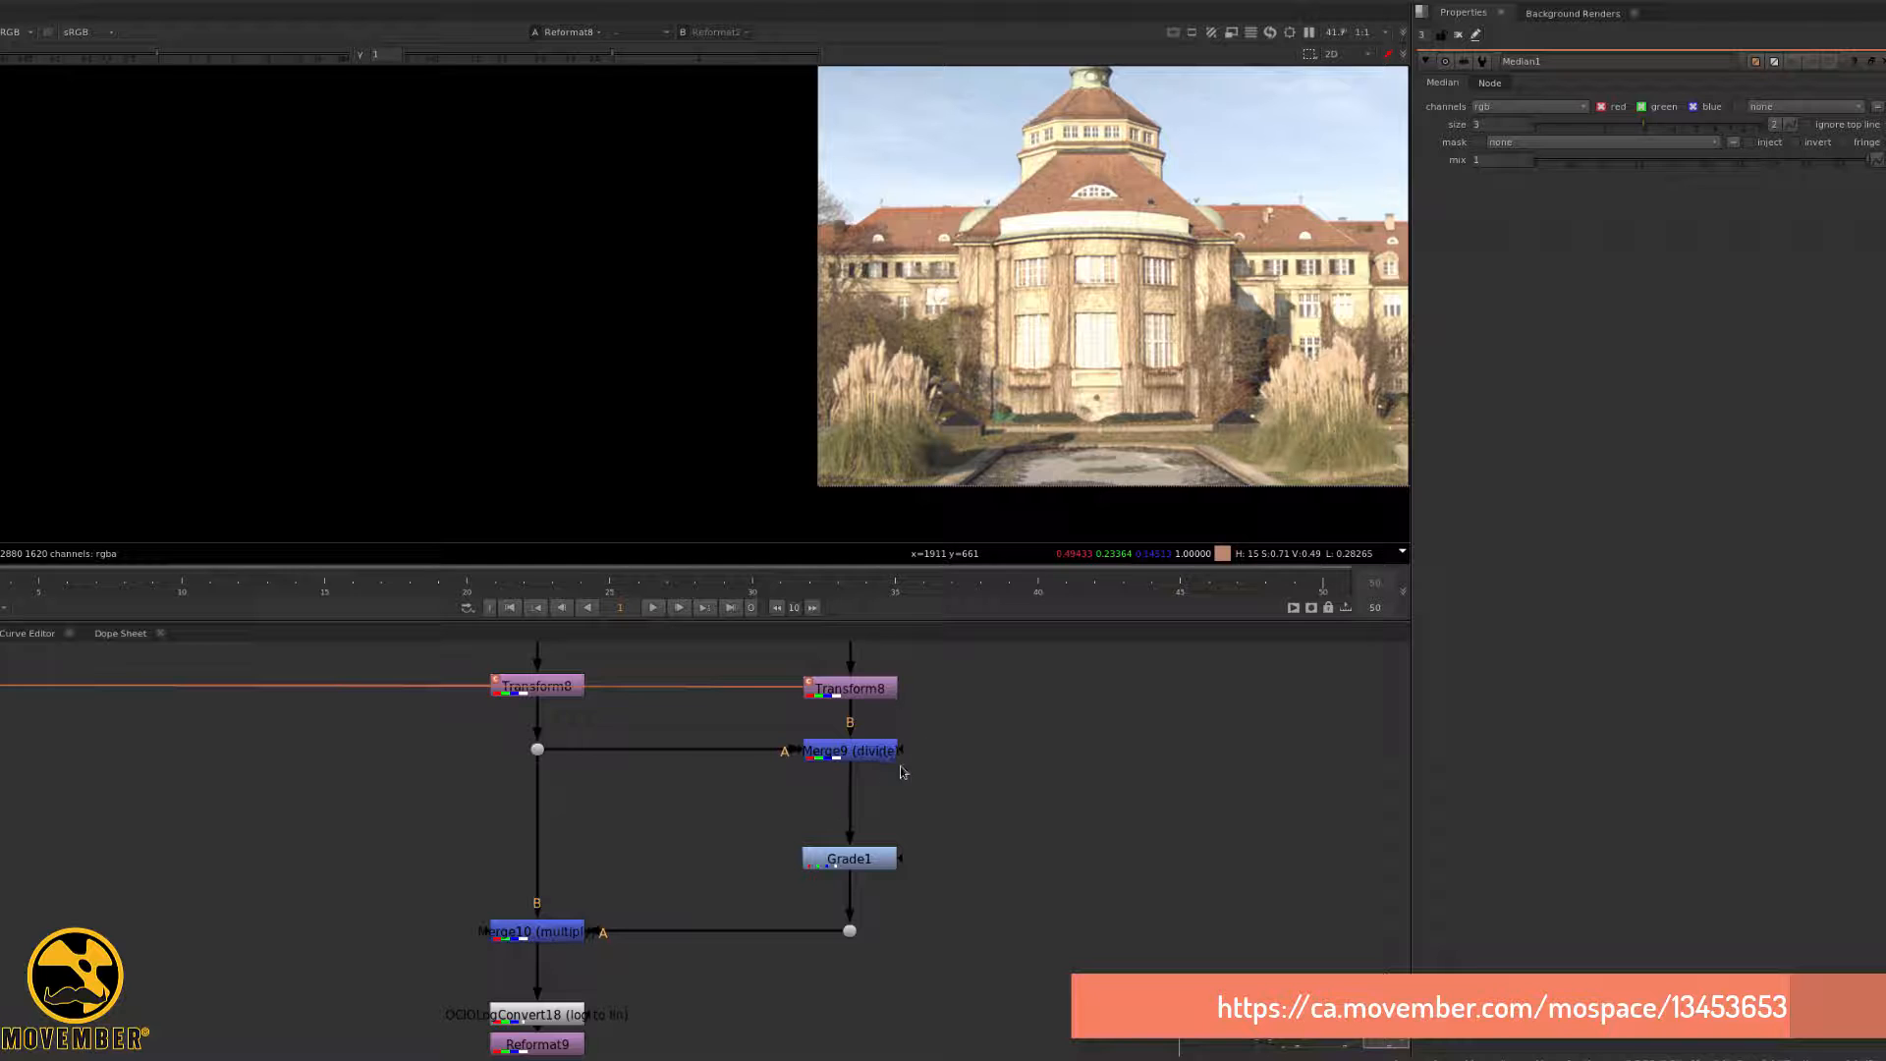
{"action": "scroll", "coordinate": [694, 821], "scroll_direction": "down", "scroll_amount": 3}
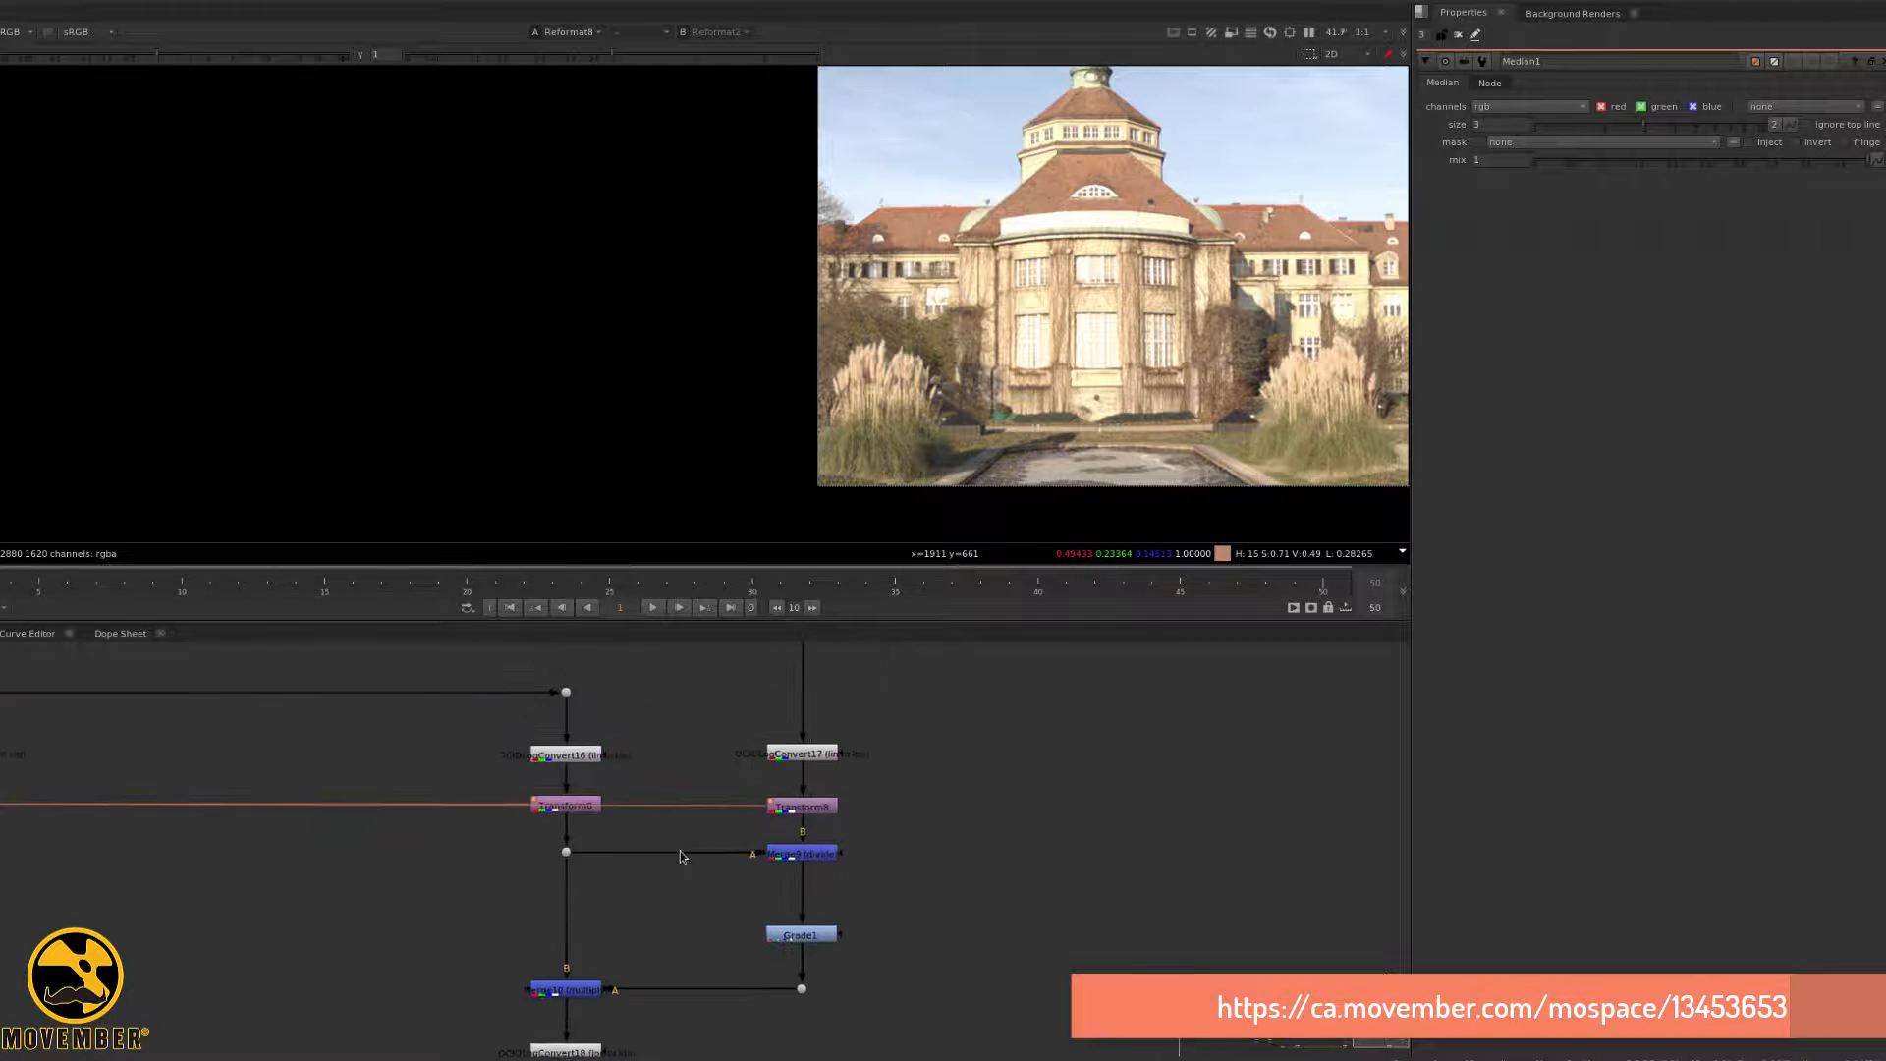
{"action": "middle_click_drag", "start_coordinate": [696, 825], "coordinate": [706, 875]}
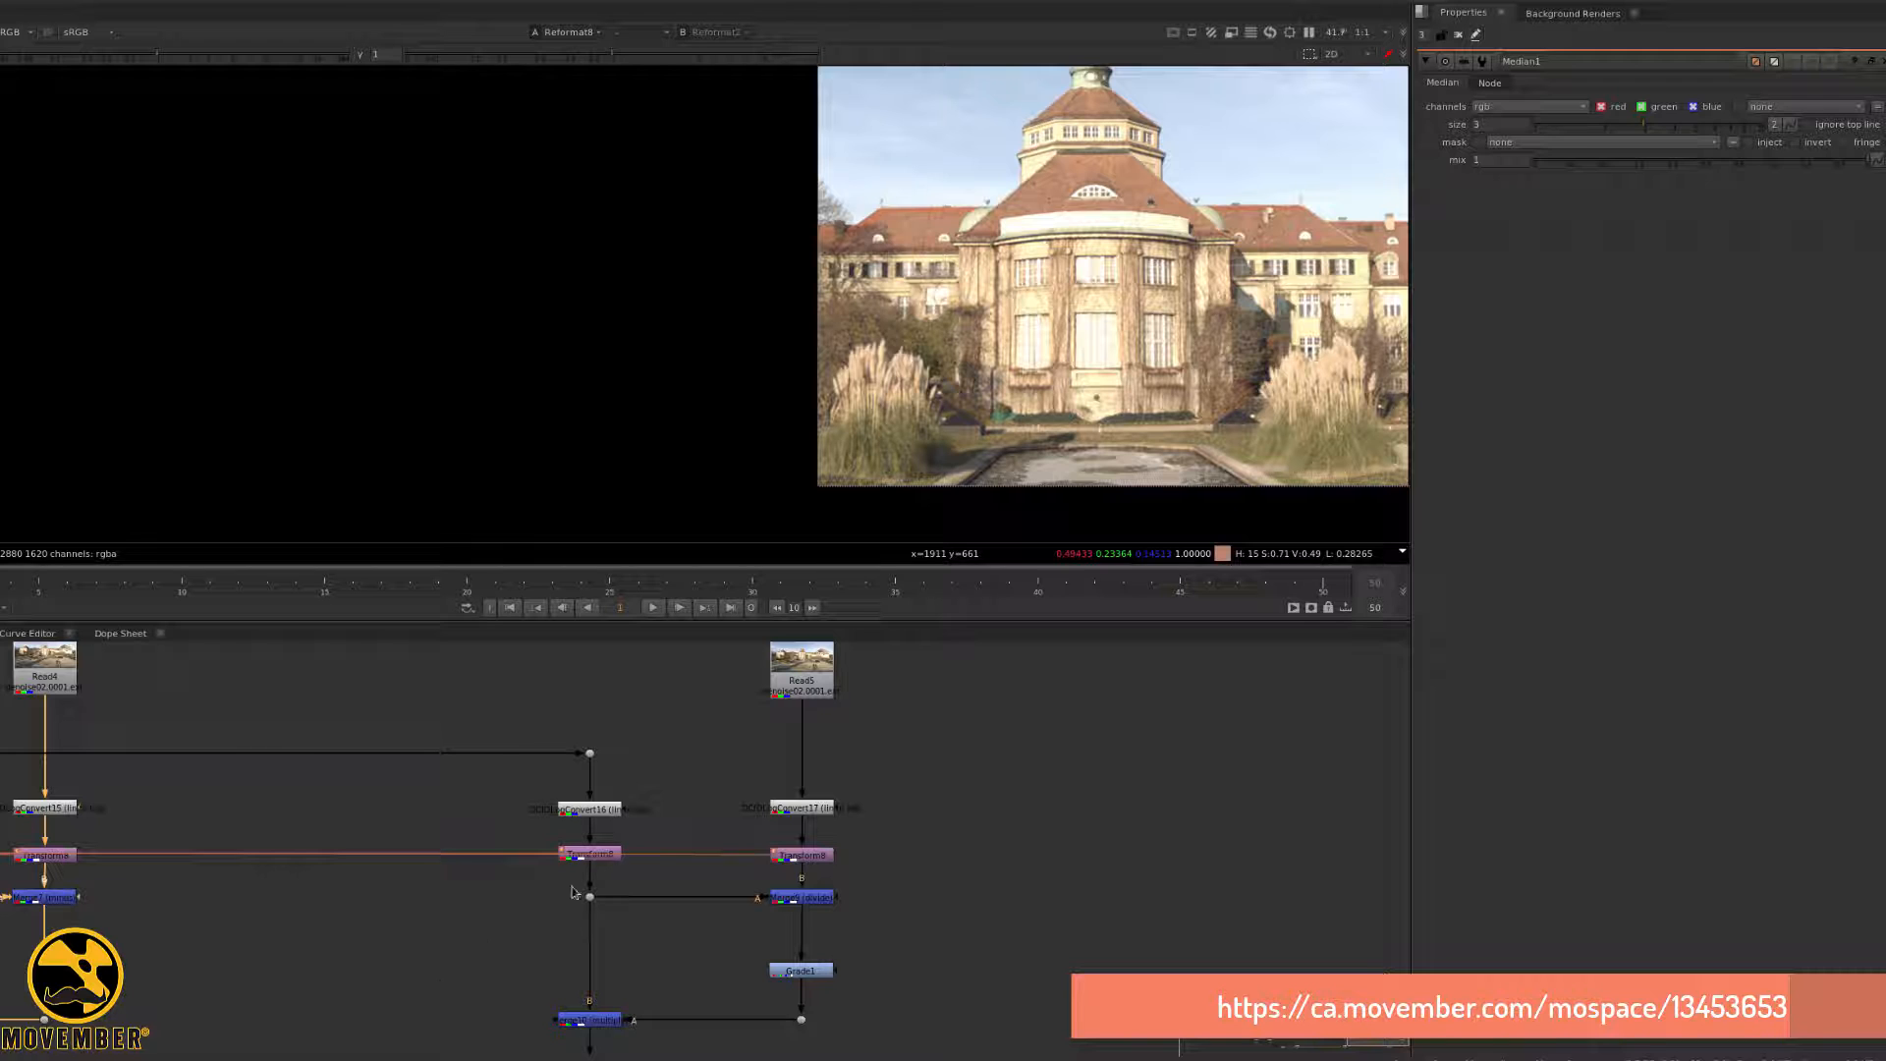
- View the Merge9 divide result, the Merge10 multiply result and the branch's final Reformat9 output in turn
{"action": "left_click", "coordinate": [823, 899]}
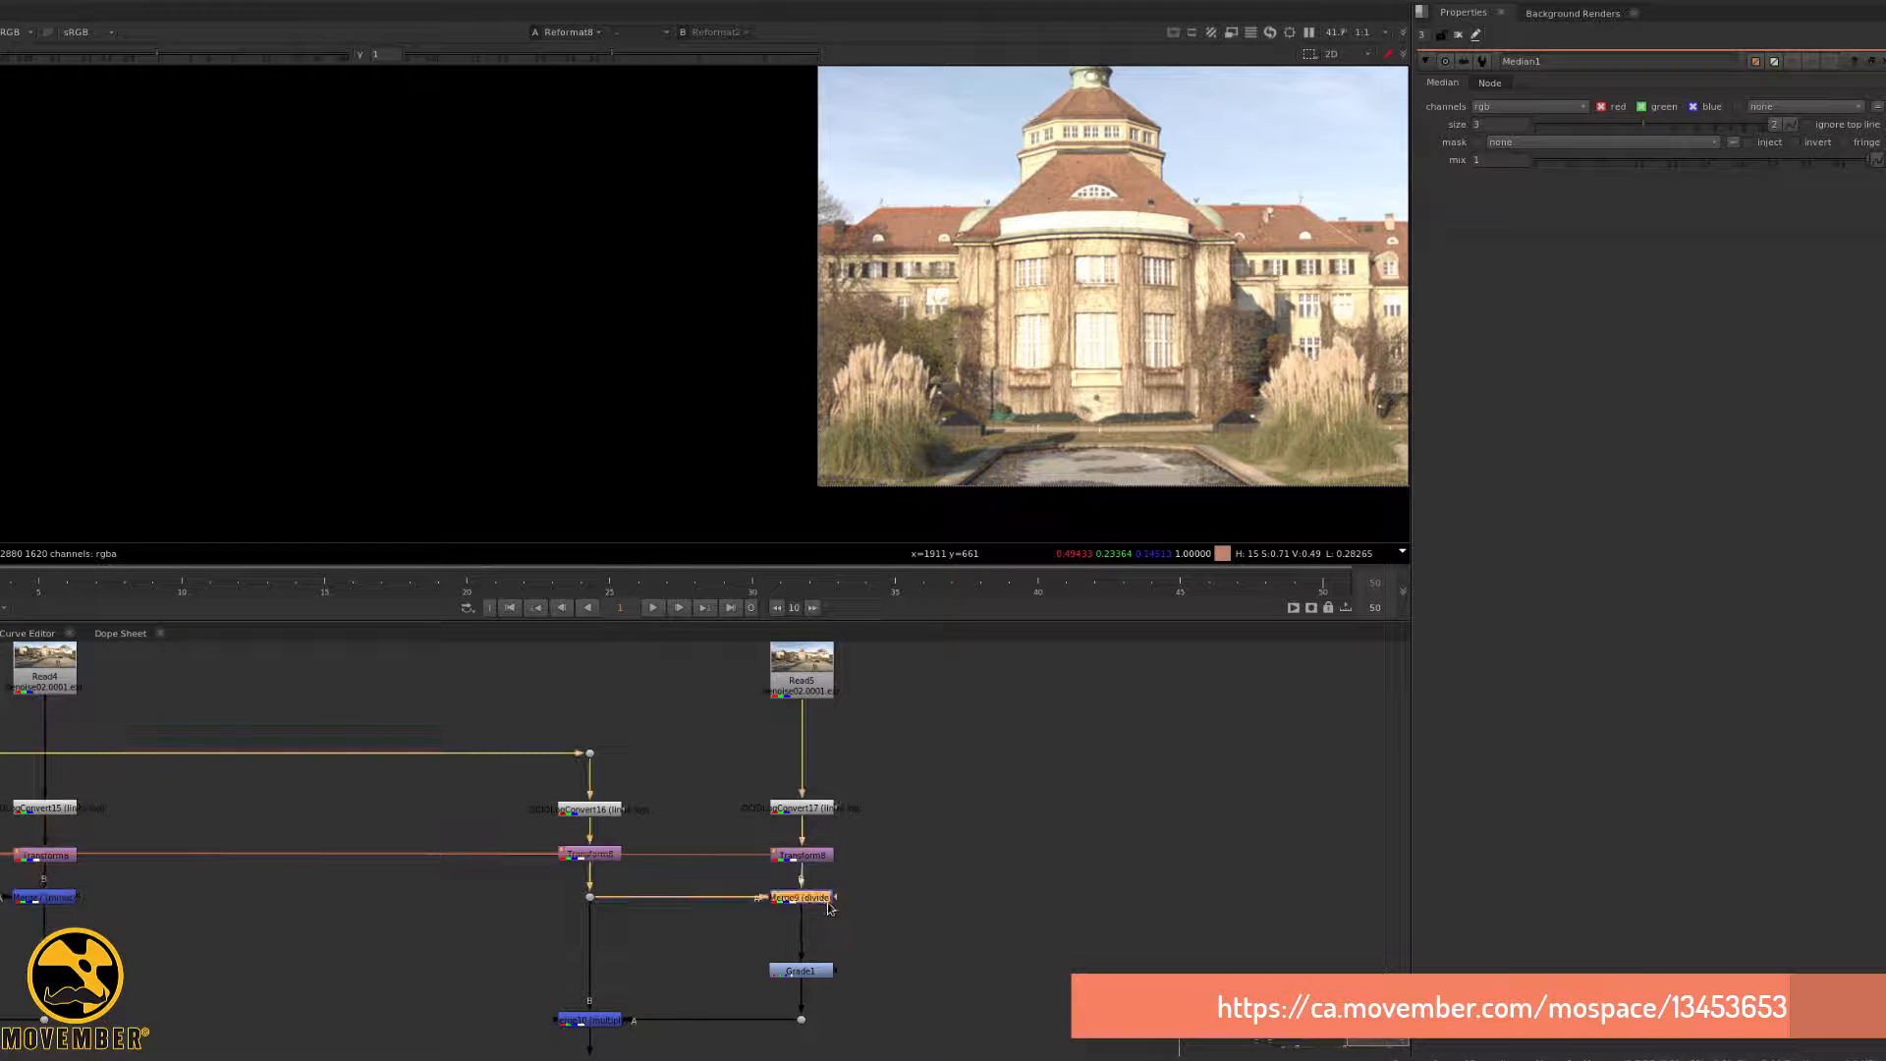
{"action": "key", "text": "1"}
{"action": "double_click", "coordinate": [609, 1024]}
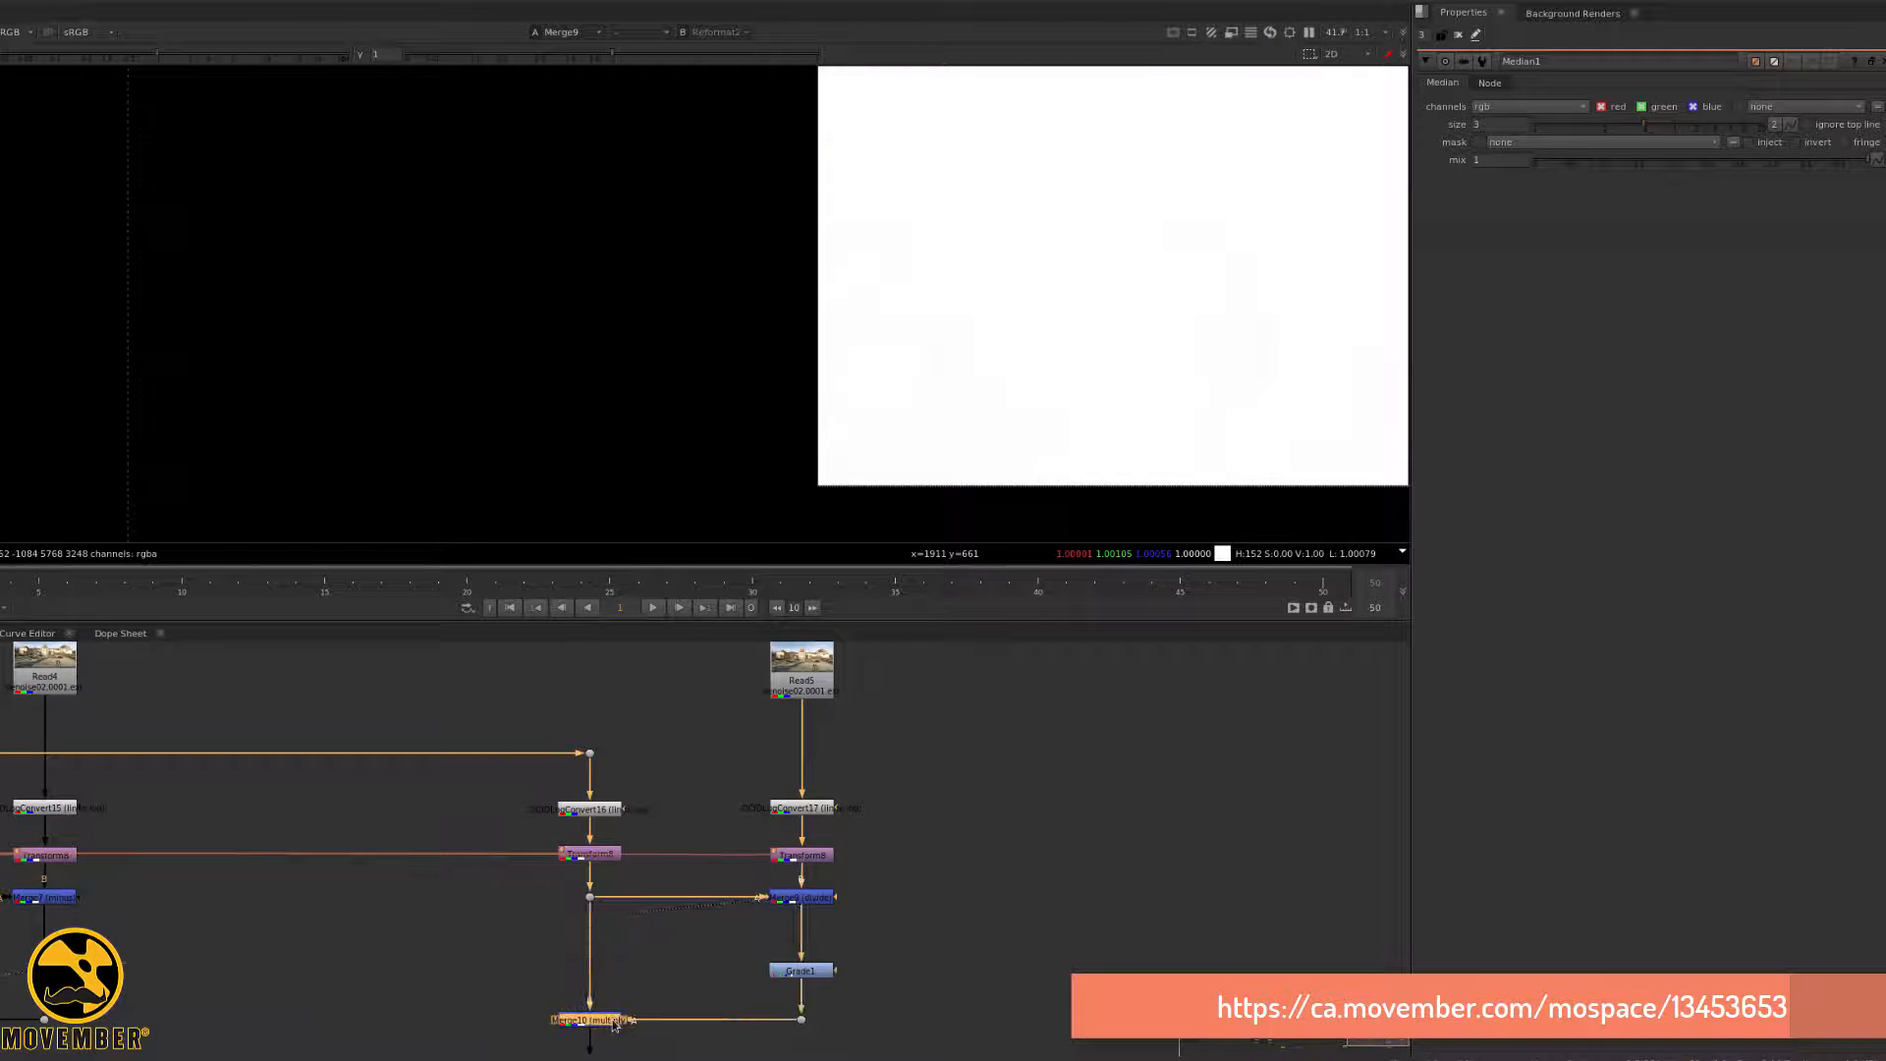
{"action": "key", "text": "1"}
{"action": "middle_click_drag", "start_coordinate": [617, 993], "coordinate": [656, 700]}
{"action": "left_click", "coordinate": [629, 805]}
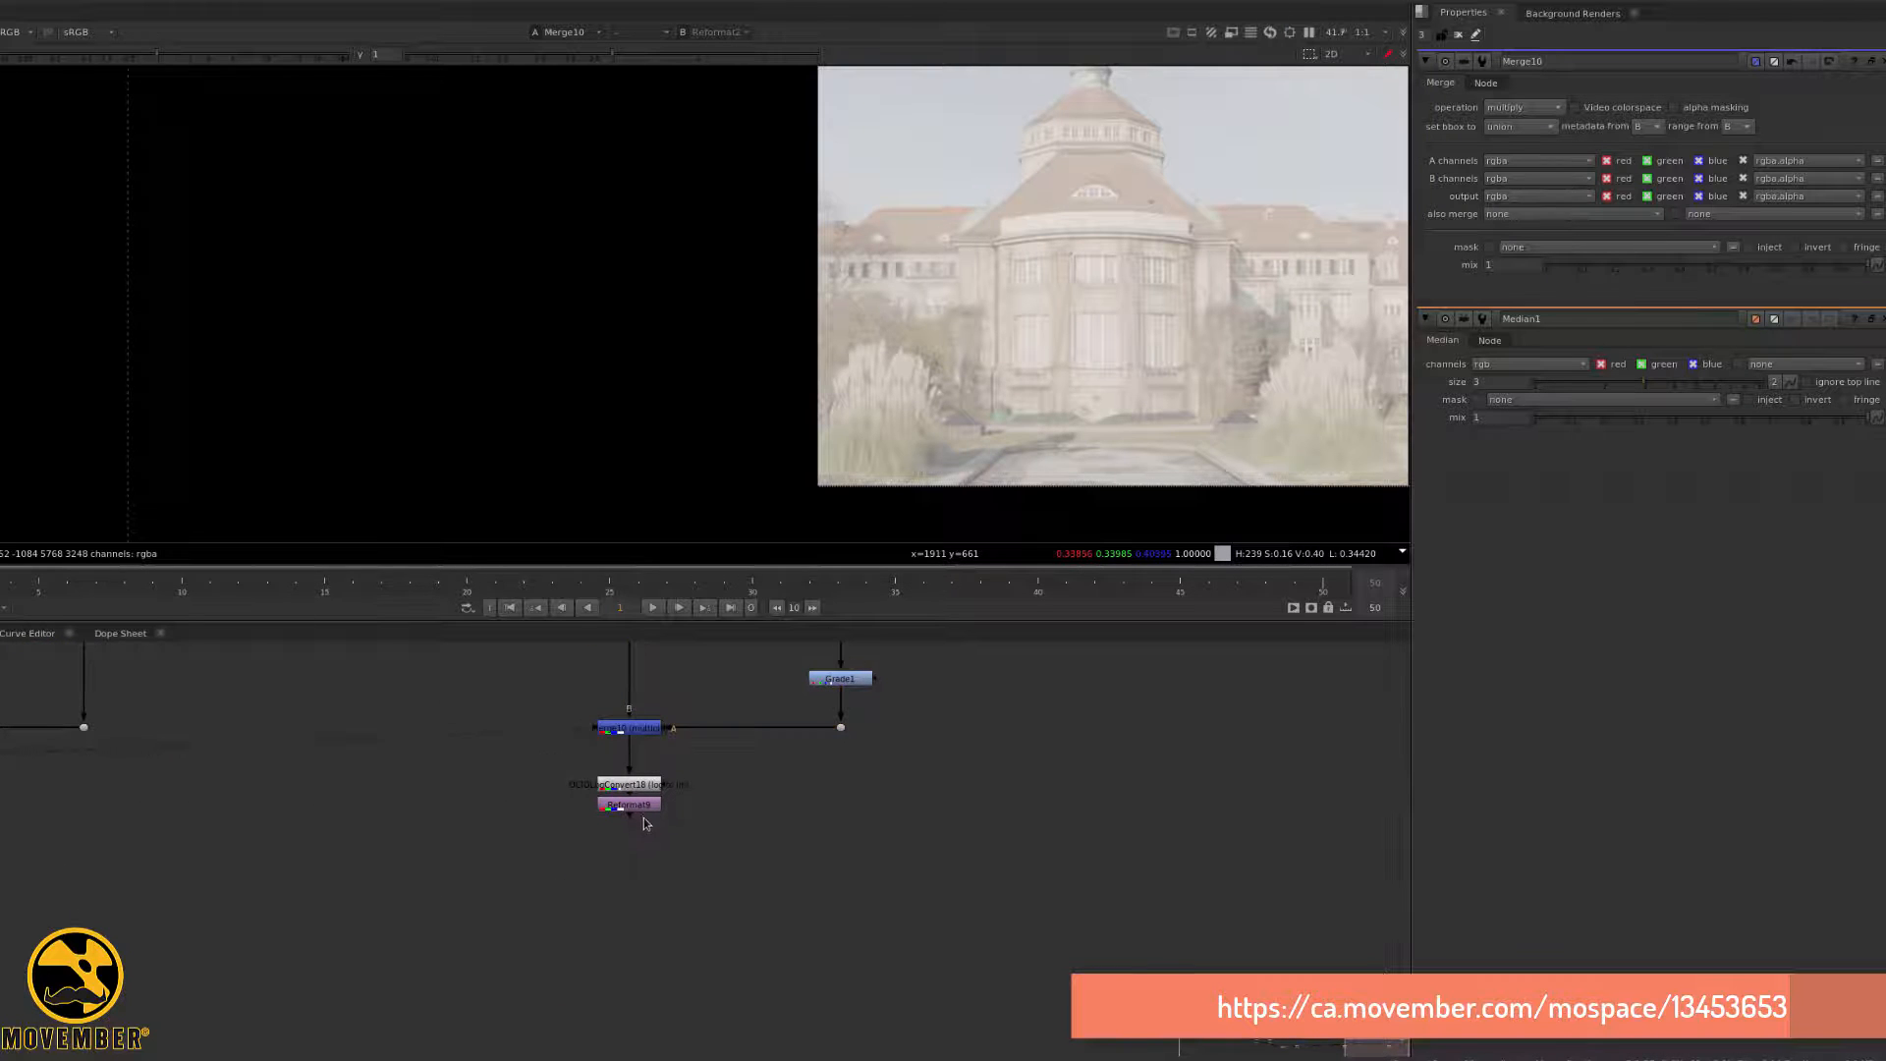
{"action": "key", "text": "1"}
{"action": "scroll", "coordinate": [772, 651], "scroll_direction": "up", "scroll_amount": 5}
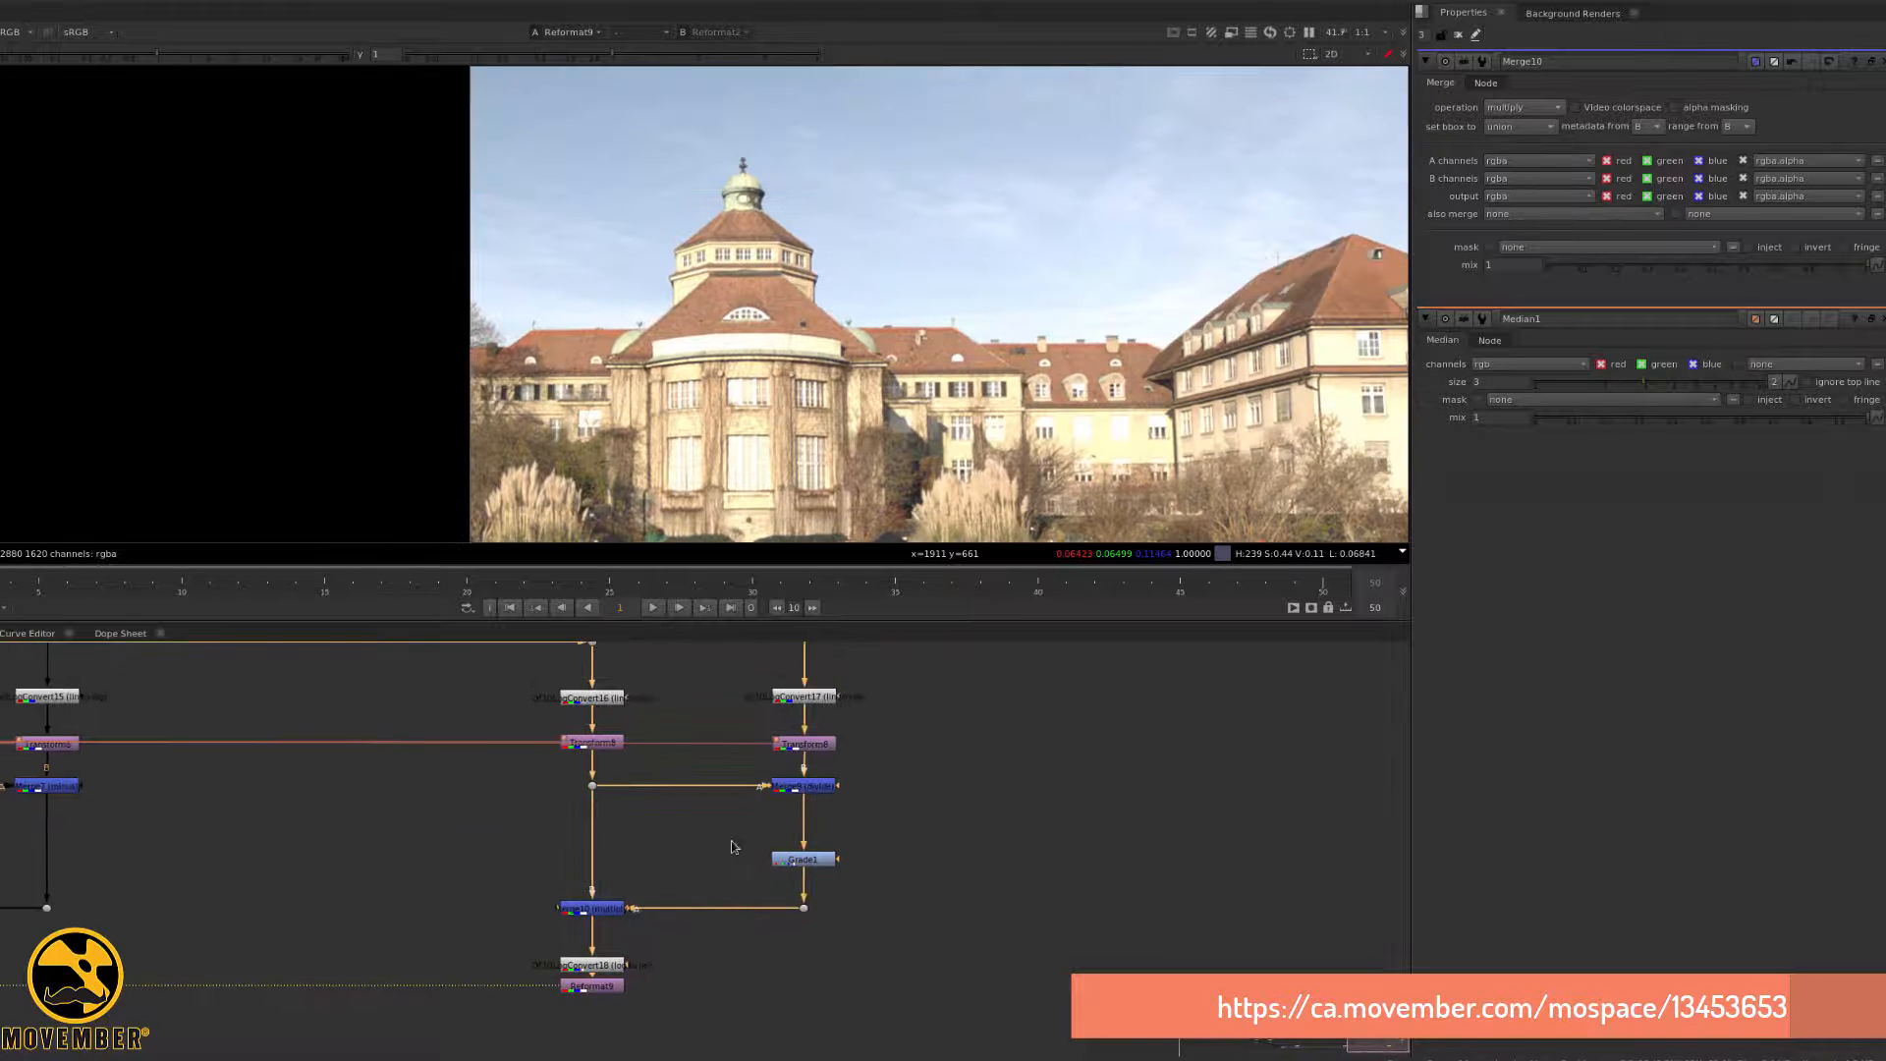
- Compare the divide-based Reformat9 output with the Reformat8 output at the building's roof and upper facade
{"action": "middle_click_drag", "start_coordinate": [401, 830], "coordinate": [760, 669]}
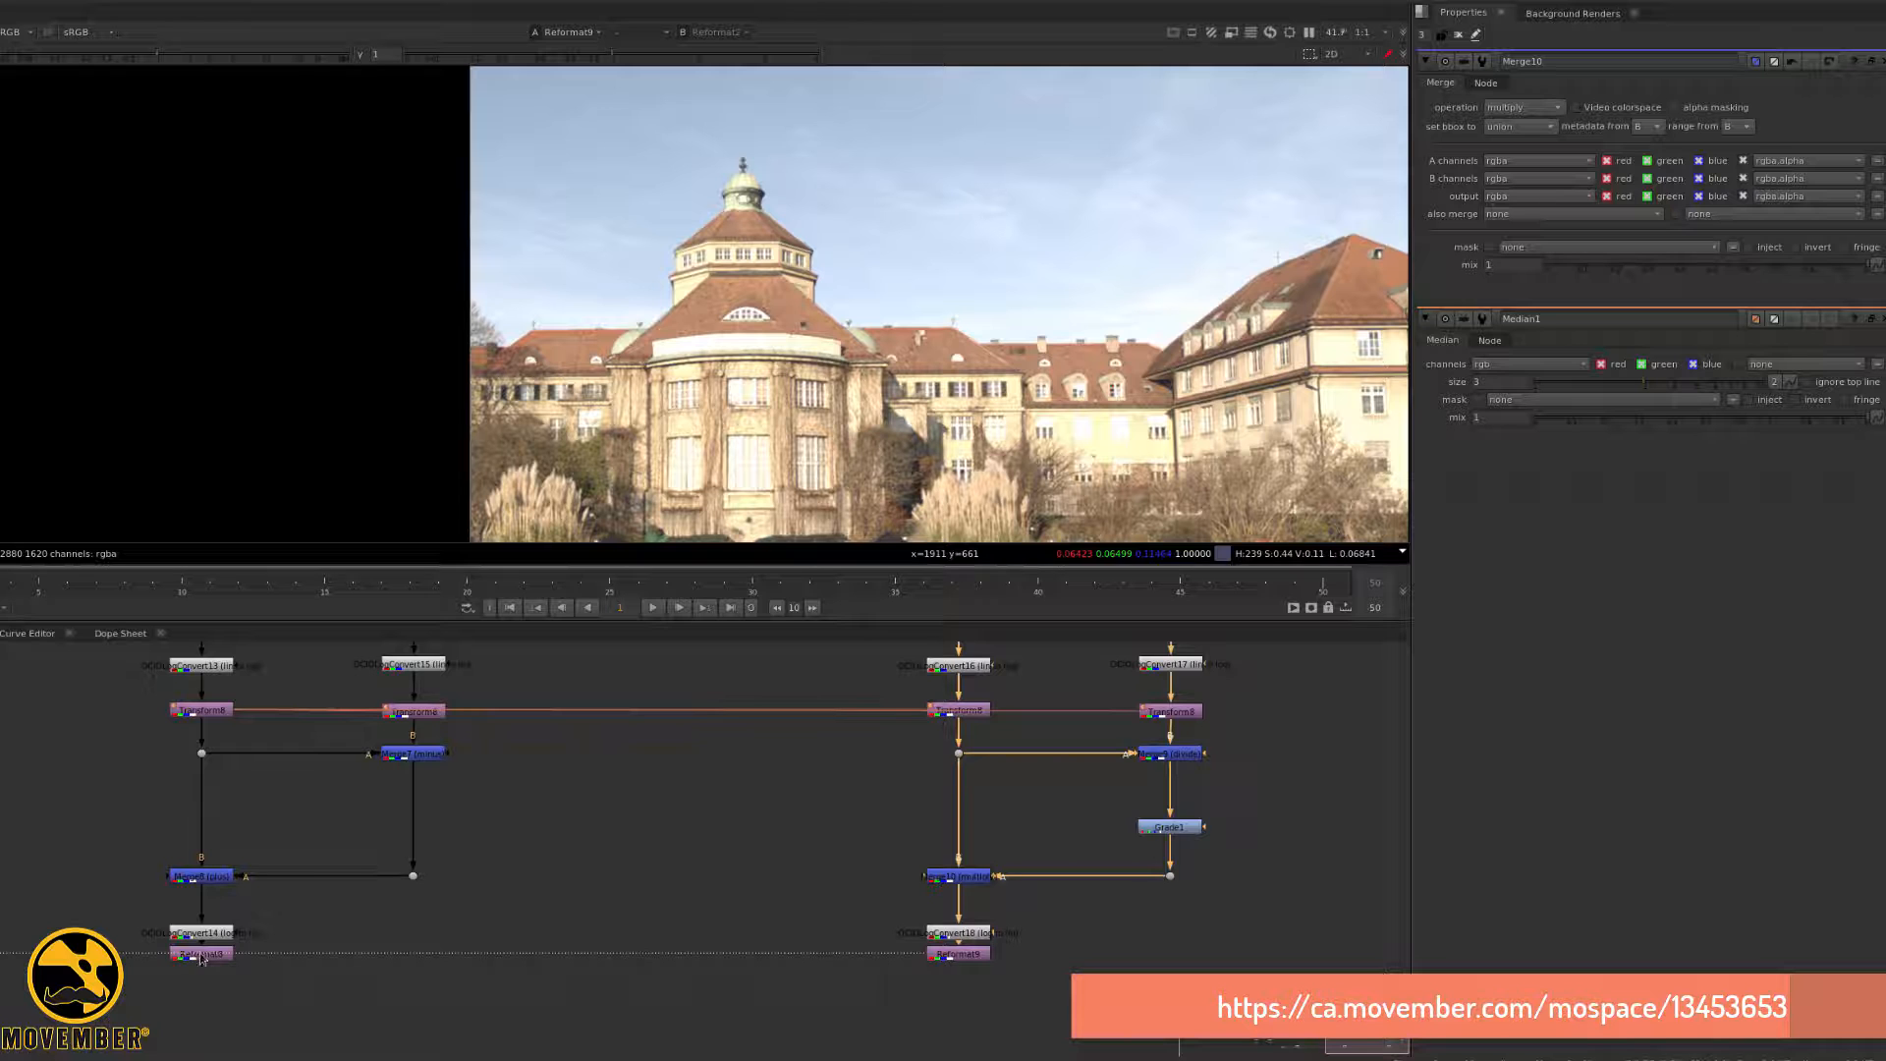
{"action": "scroll", "coordinate": [874, 332], "scroll_direction": "up", "scroll_amount": 4}
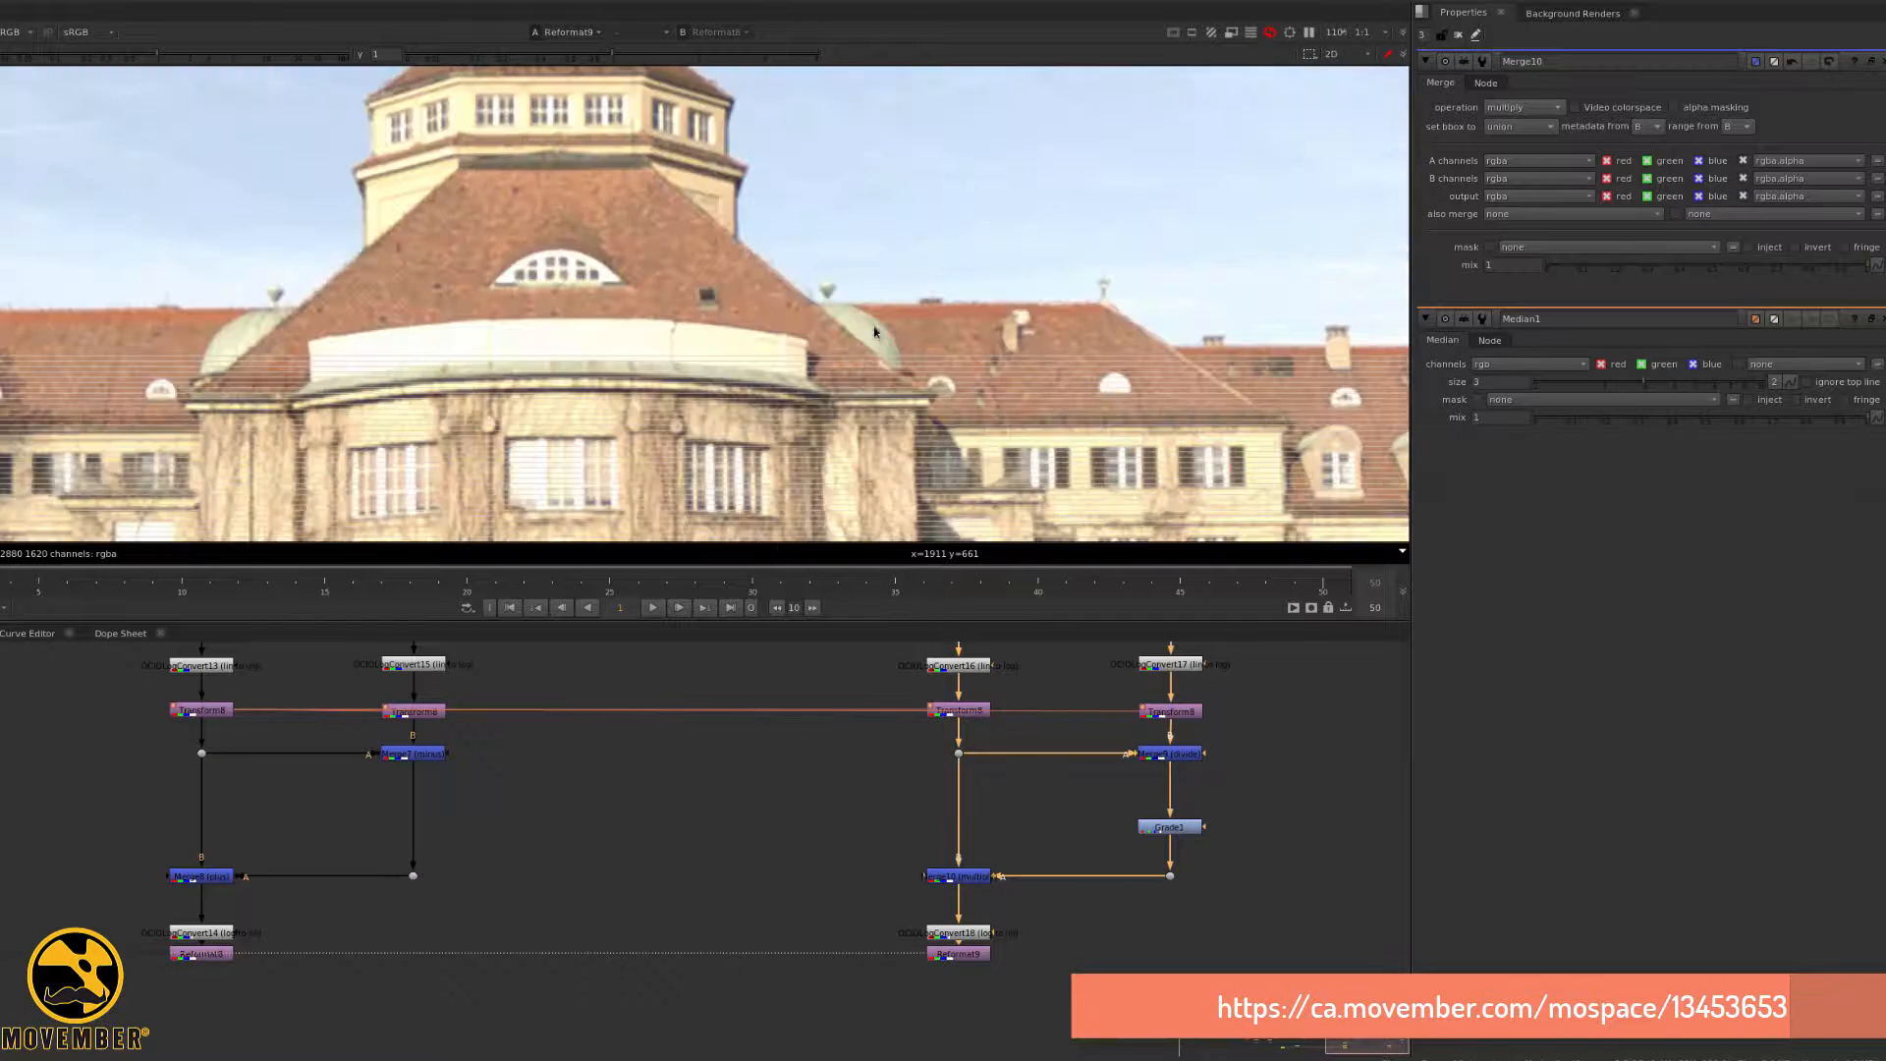
{"action": "scroll", "coordinate": [874, 331], "scroll_direction": "up", "scroll_amount": 1}
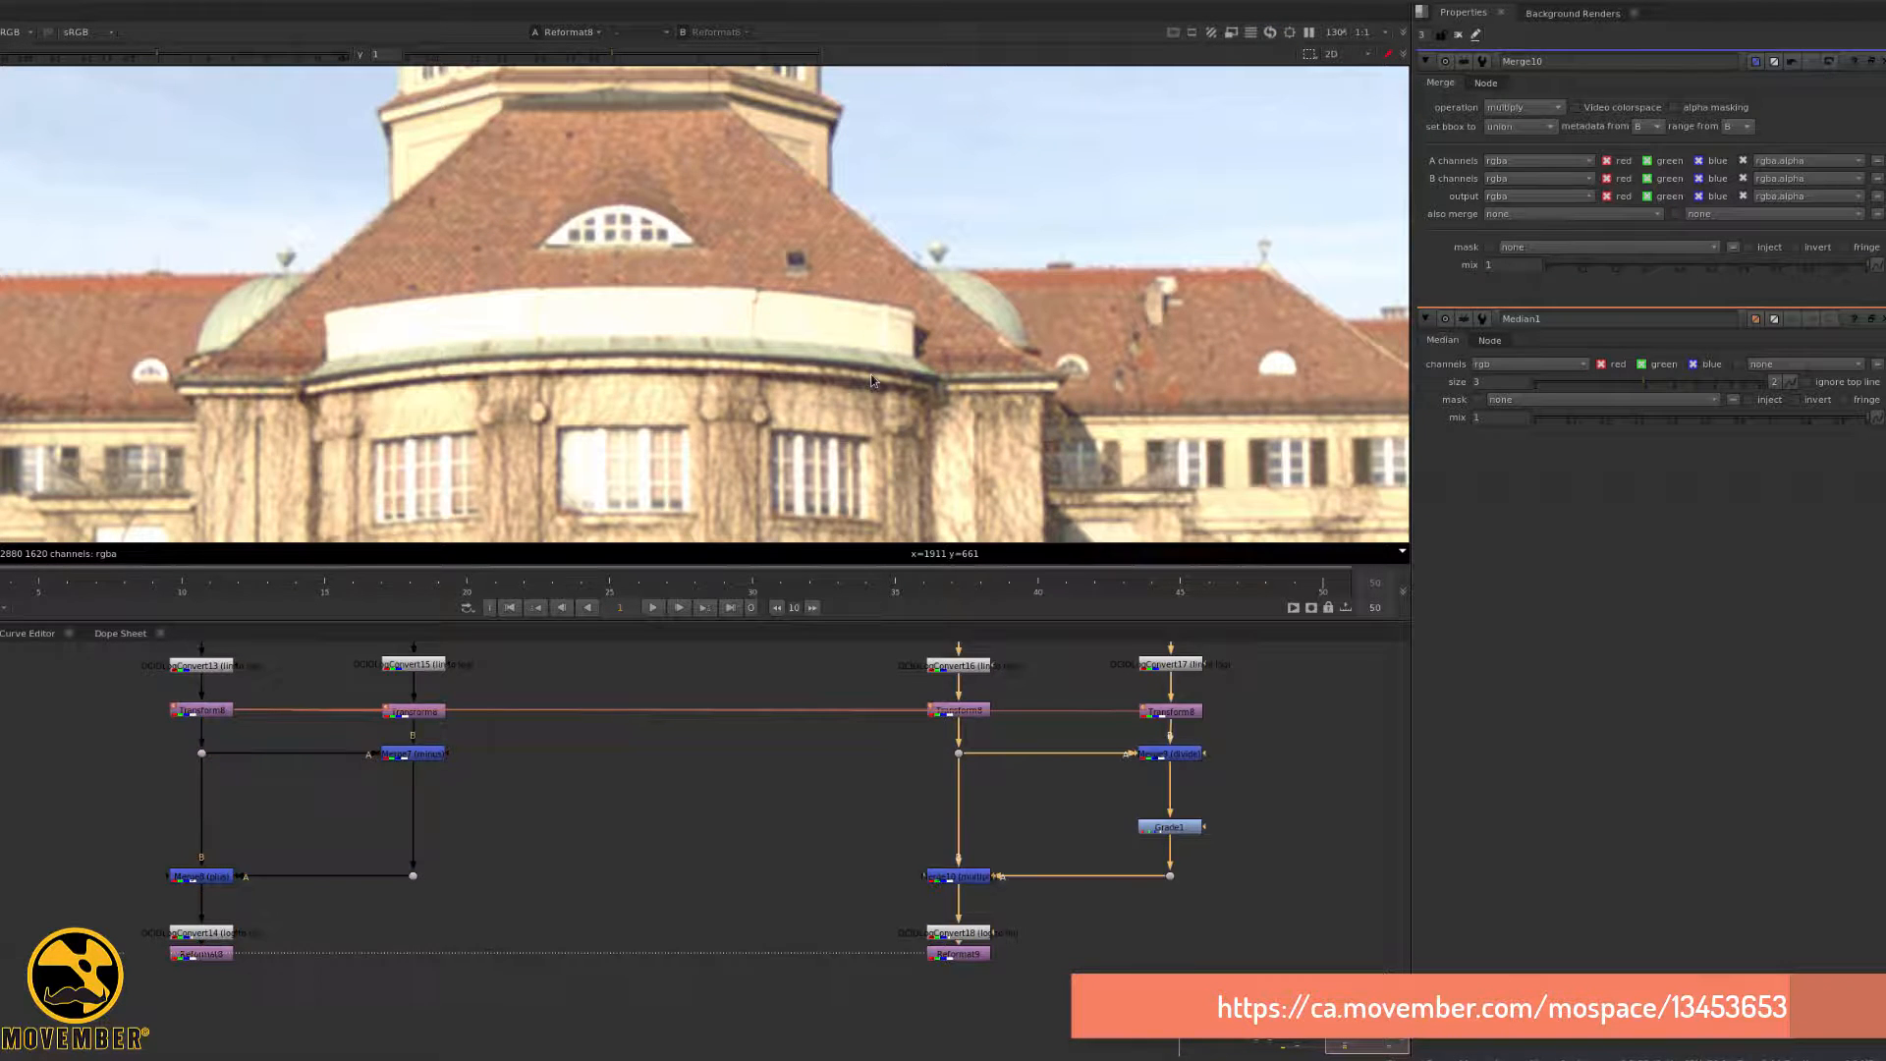
{"action": "key", "text": "1"}
{"action": "key", "text": "2"}
{"action": "key", "text": "1"}
{"action": "key", "text": "2"}
{"action": "key", "text": "1"}
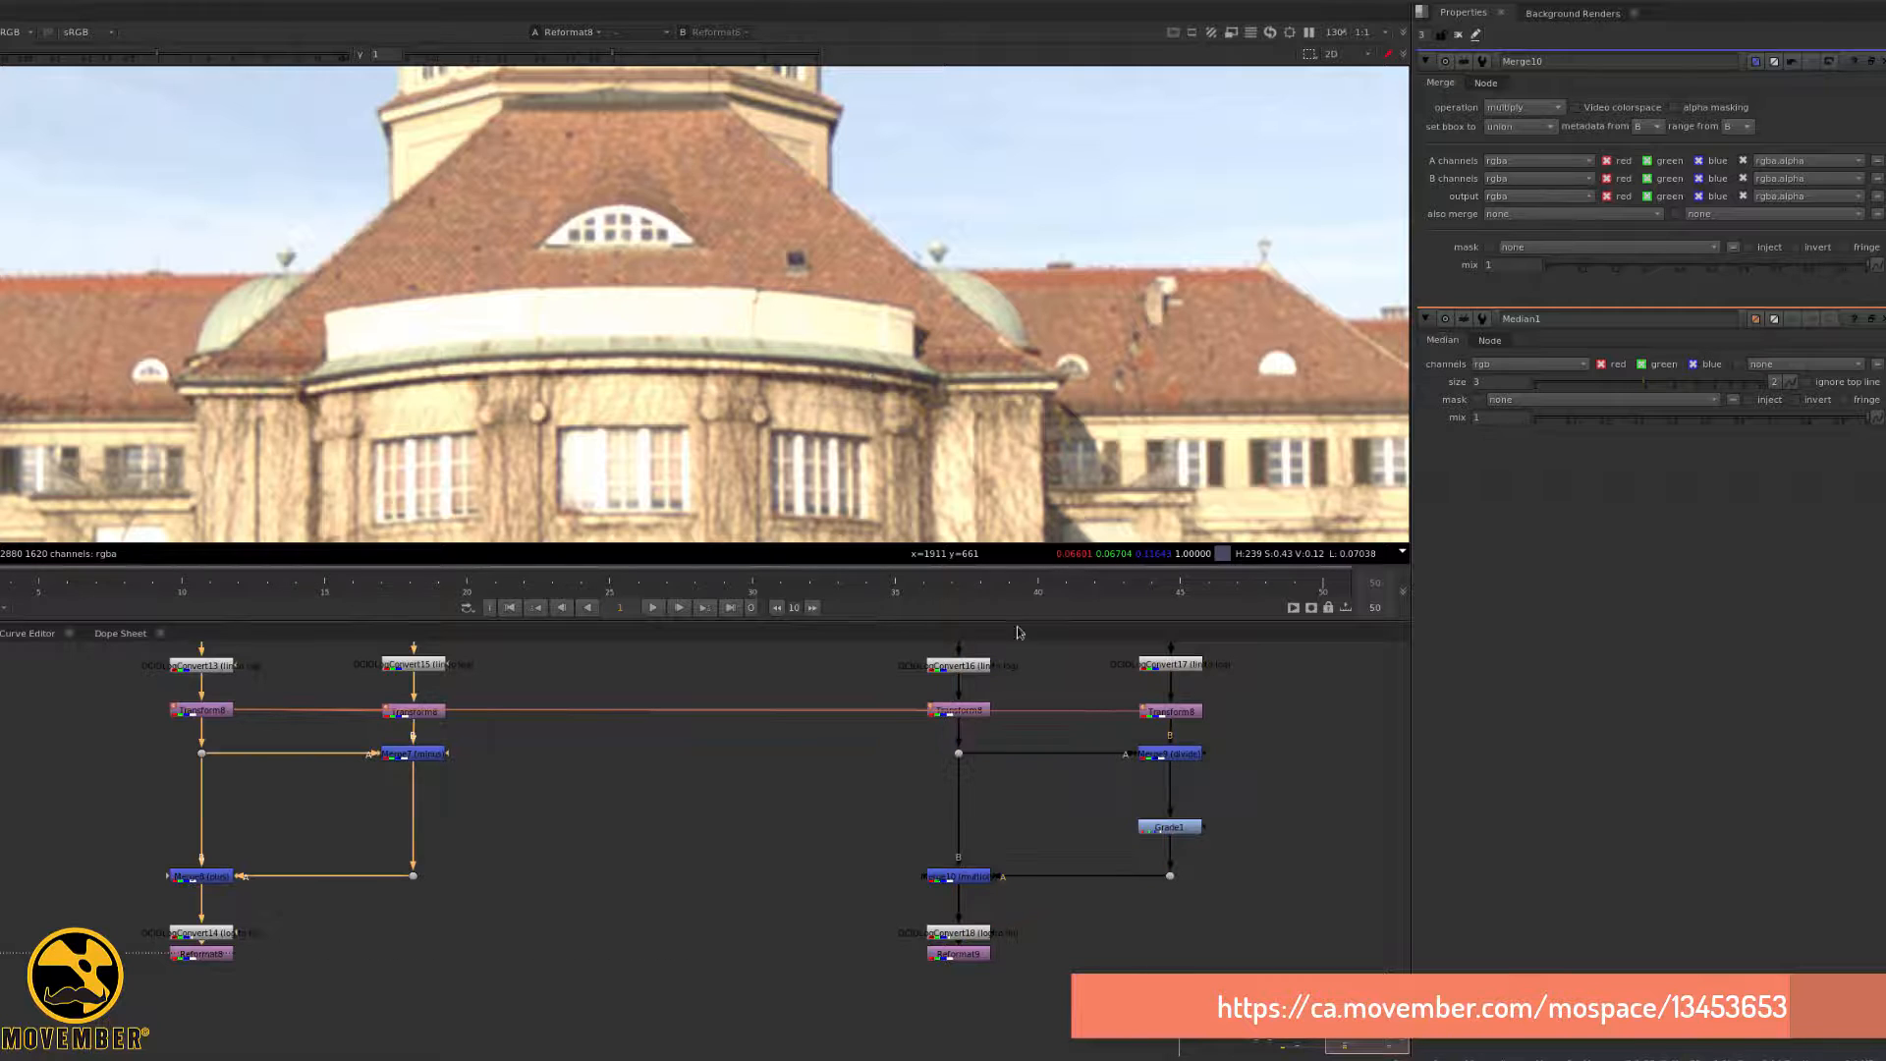
- Set the gamma of Grade1 in the divide branch to 0.6 and select the Reformat9 node
{"action": "double_click", "coordinate": [1185, 833]}
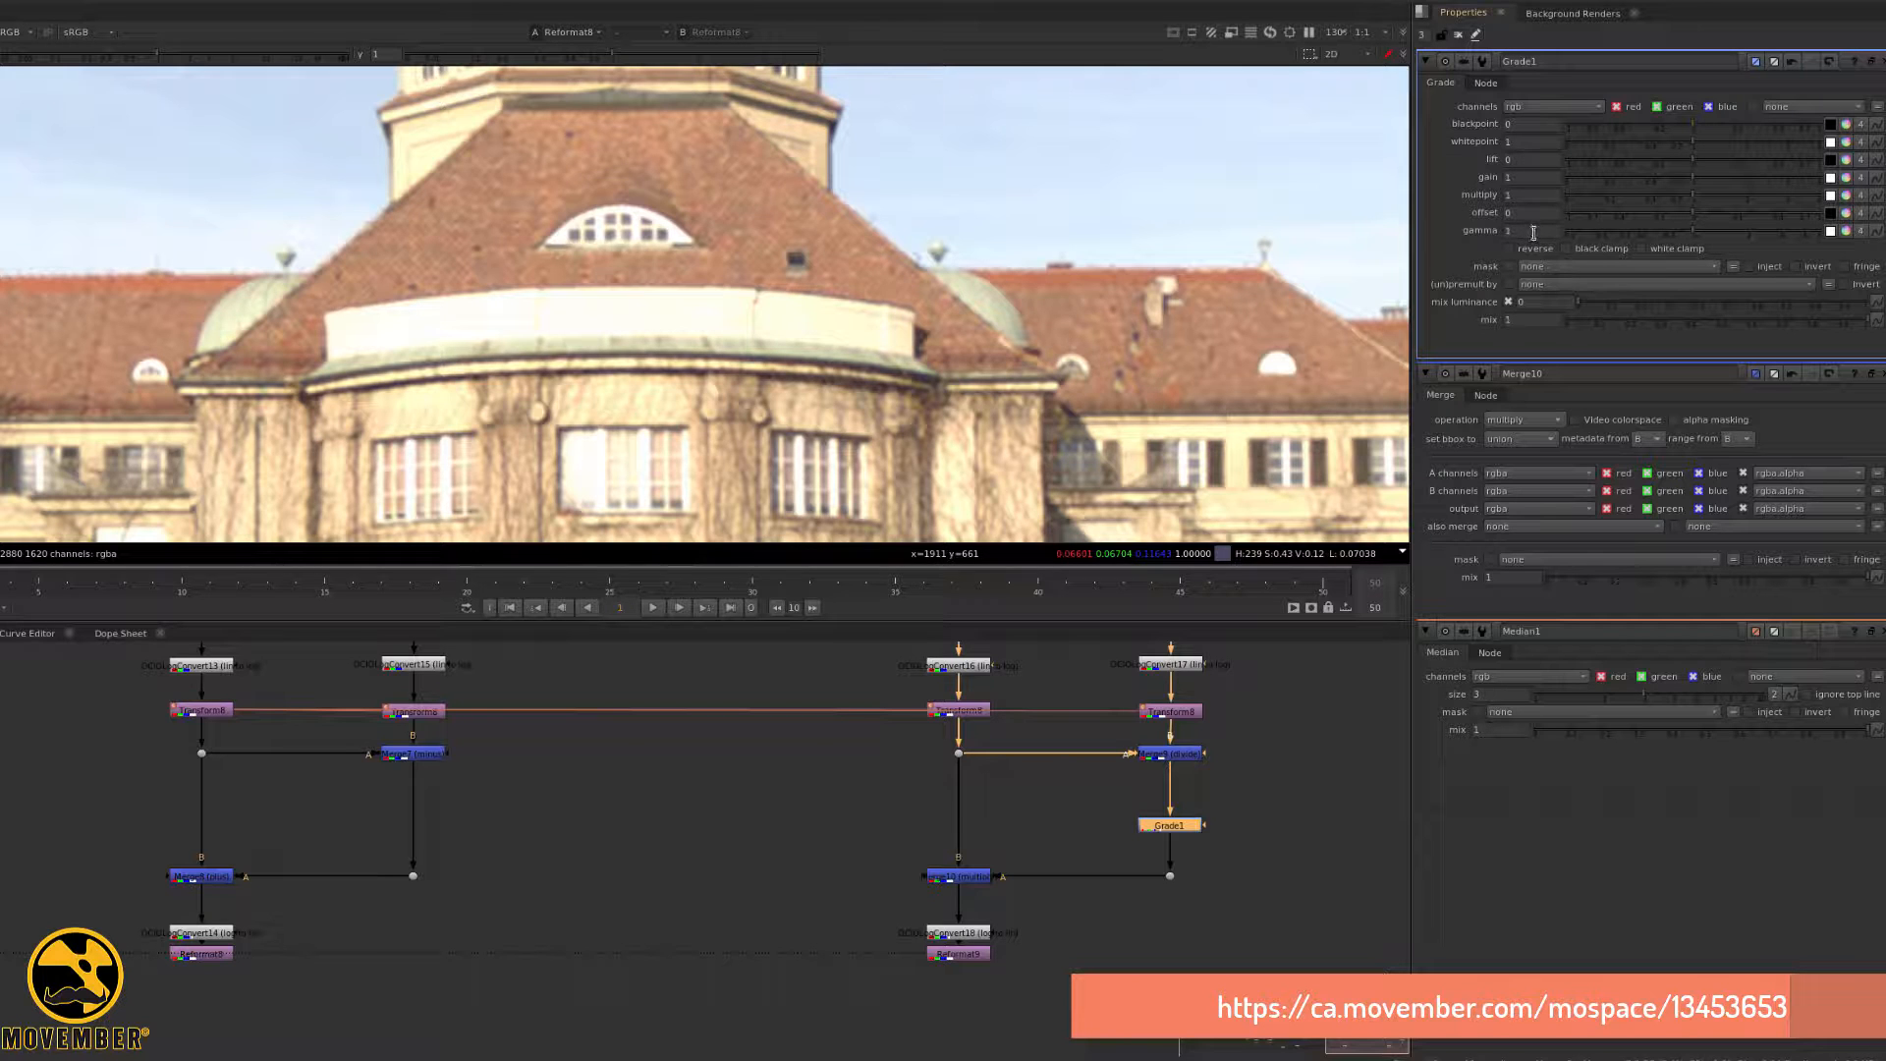
{"action": "left_click", "coordinate": [1884, 375]}
{"action": "left_click", "coordinate": [1884, 376]}
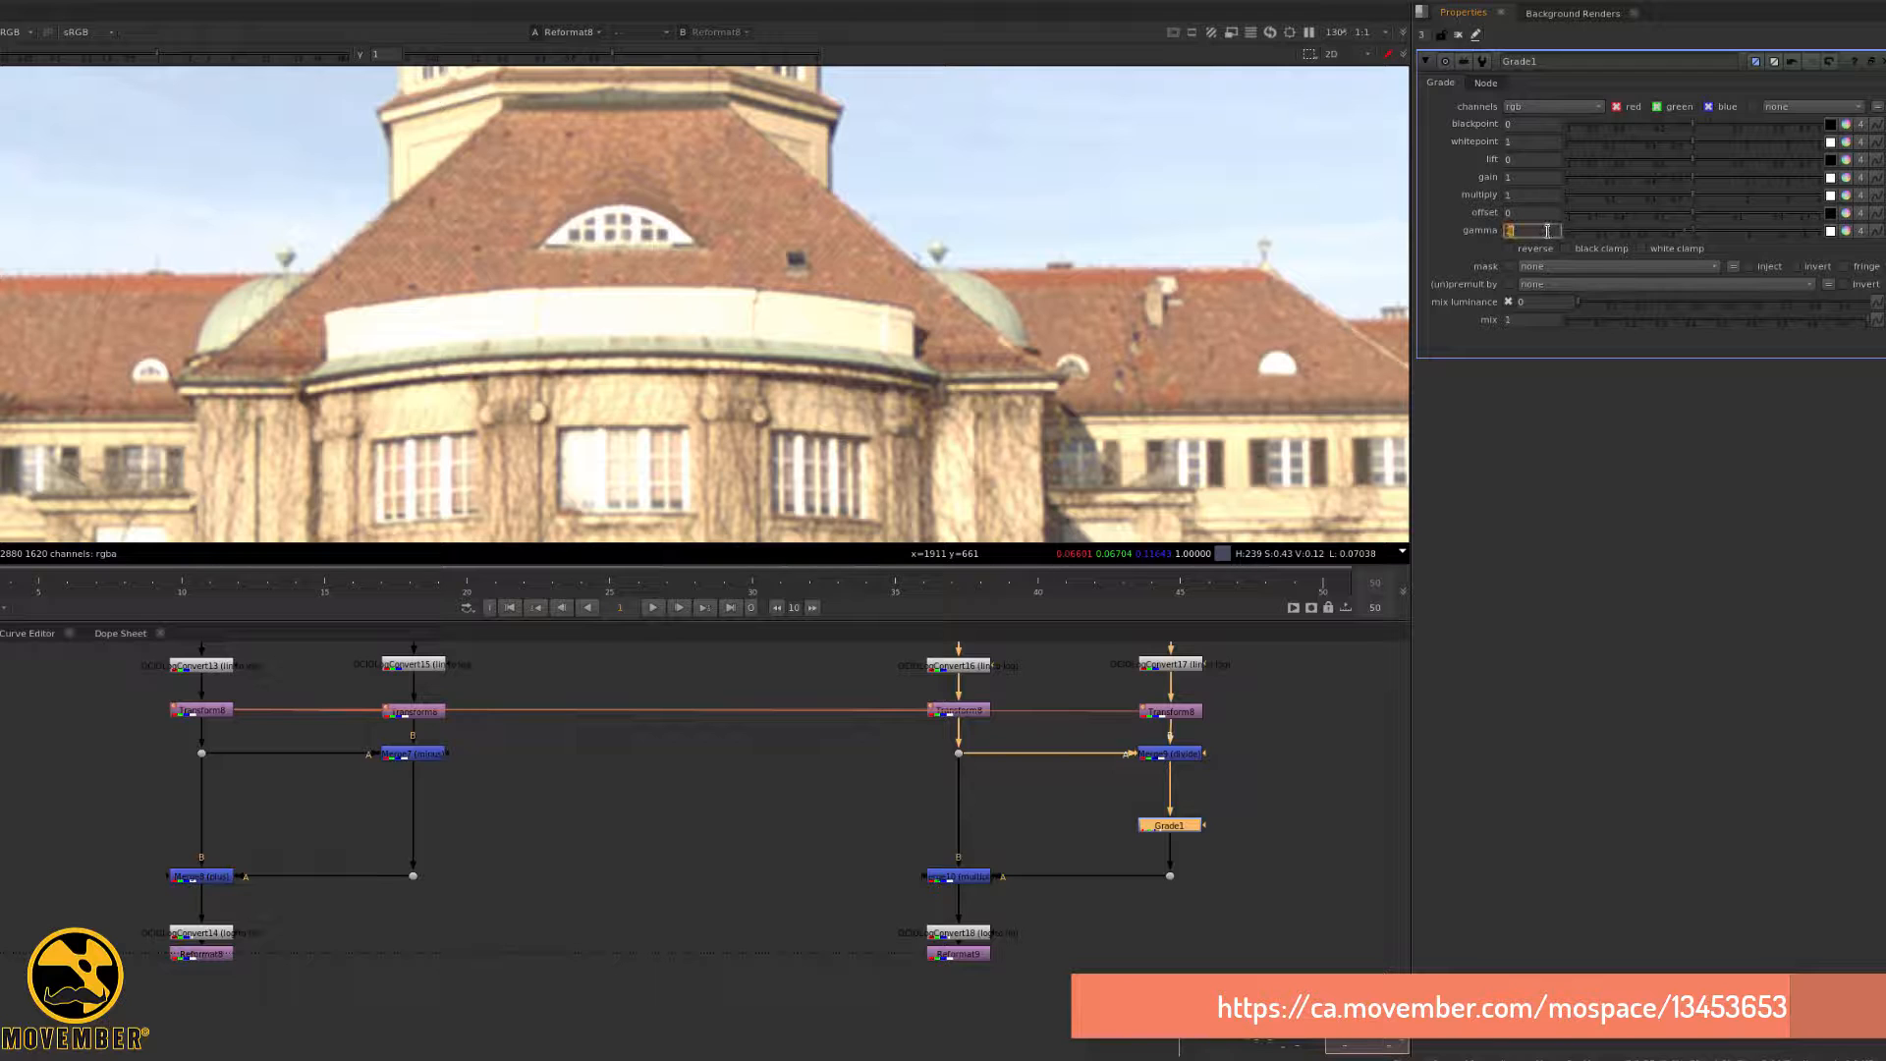
{"action": "left_click", "coordinate": [968, 954]}
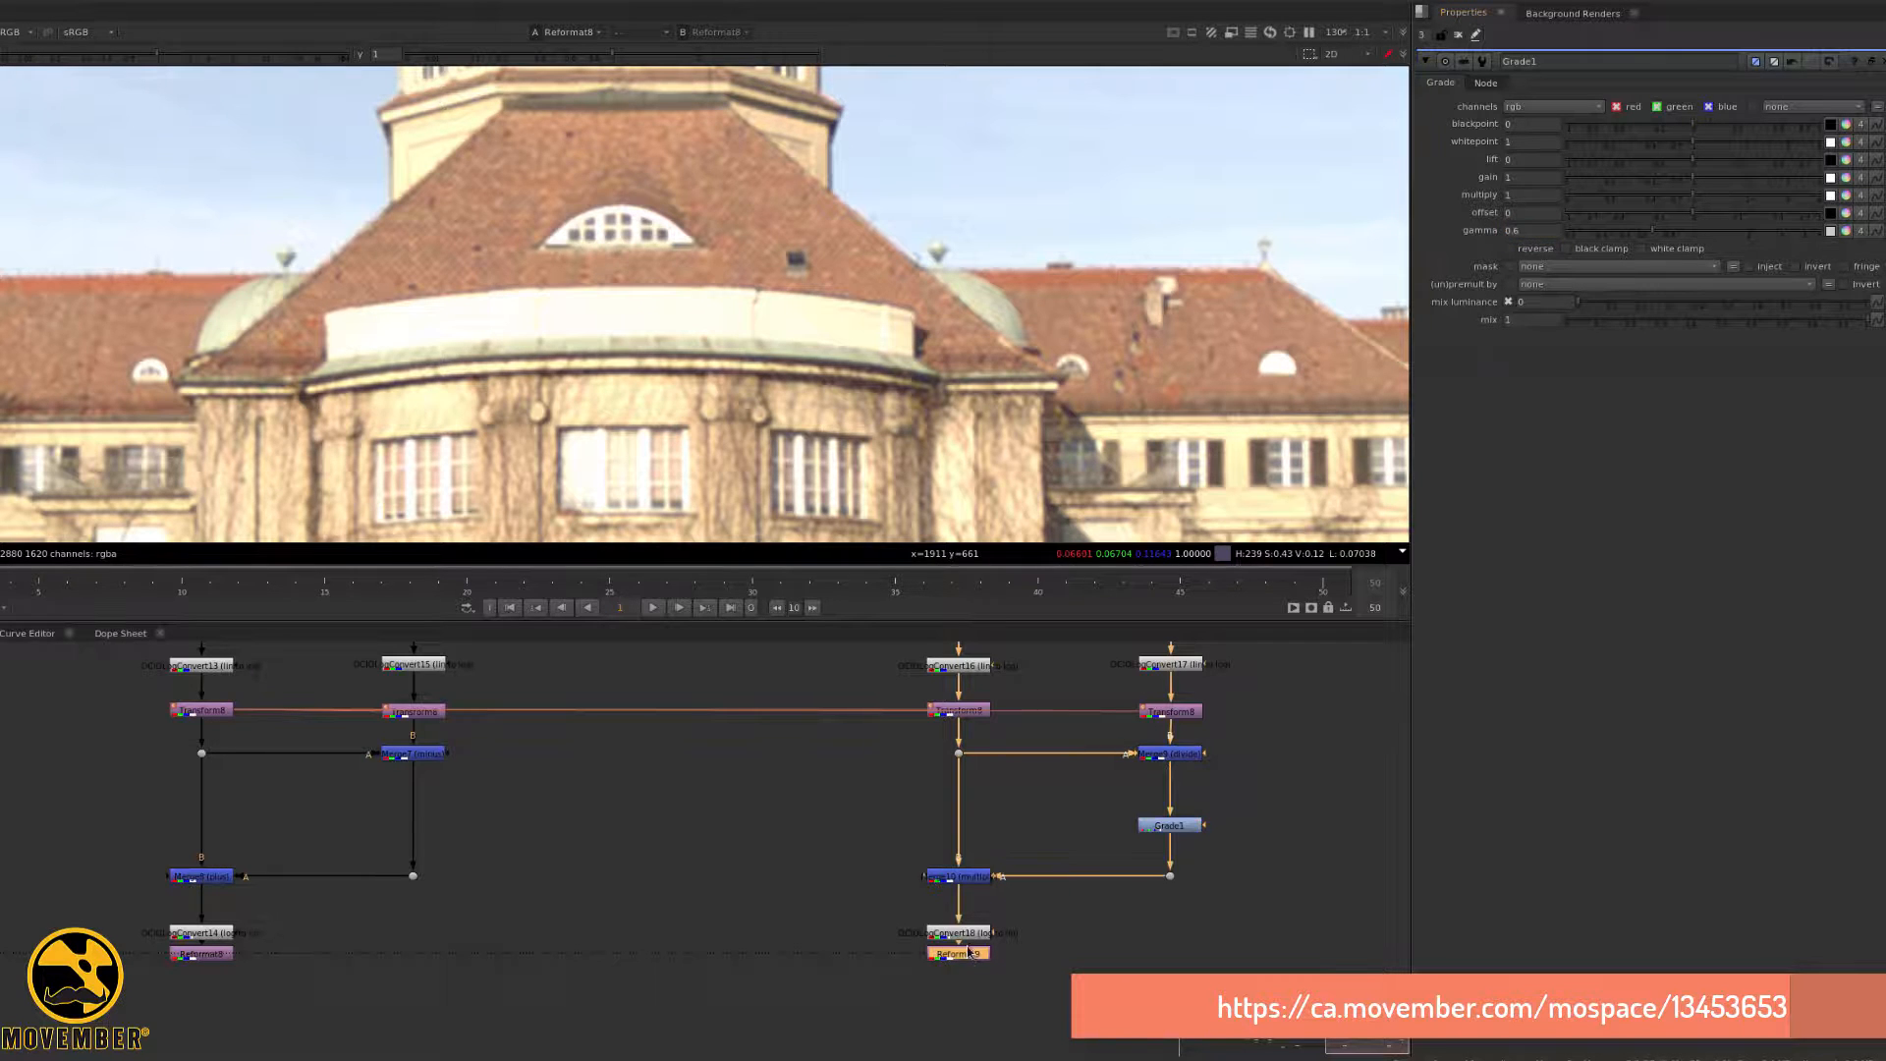
- Set the Grade1 gamma in the divide branch to 0.35 and inspect the Reformat9 output across the facade, pool, pampas grass and garden
{"action": "key", "text": "1"}
{"action": "left_click_drag", "start_coordinate": [1656, 234], "coordinate": [1615, 246]}
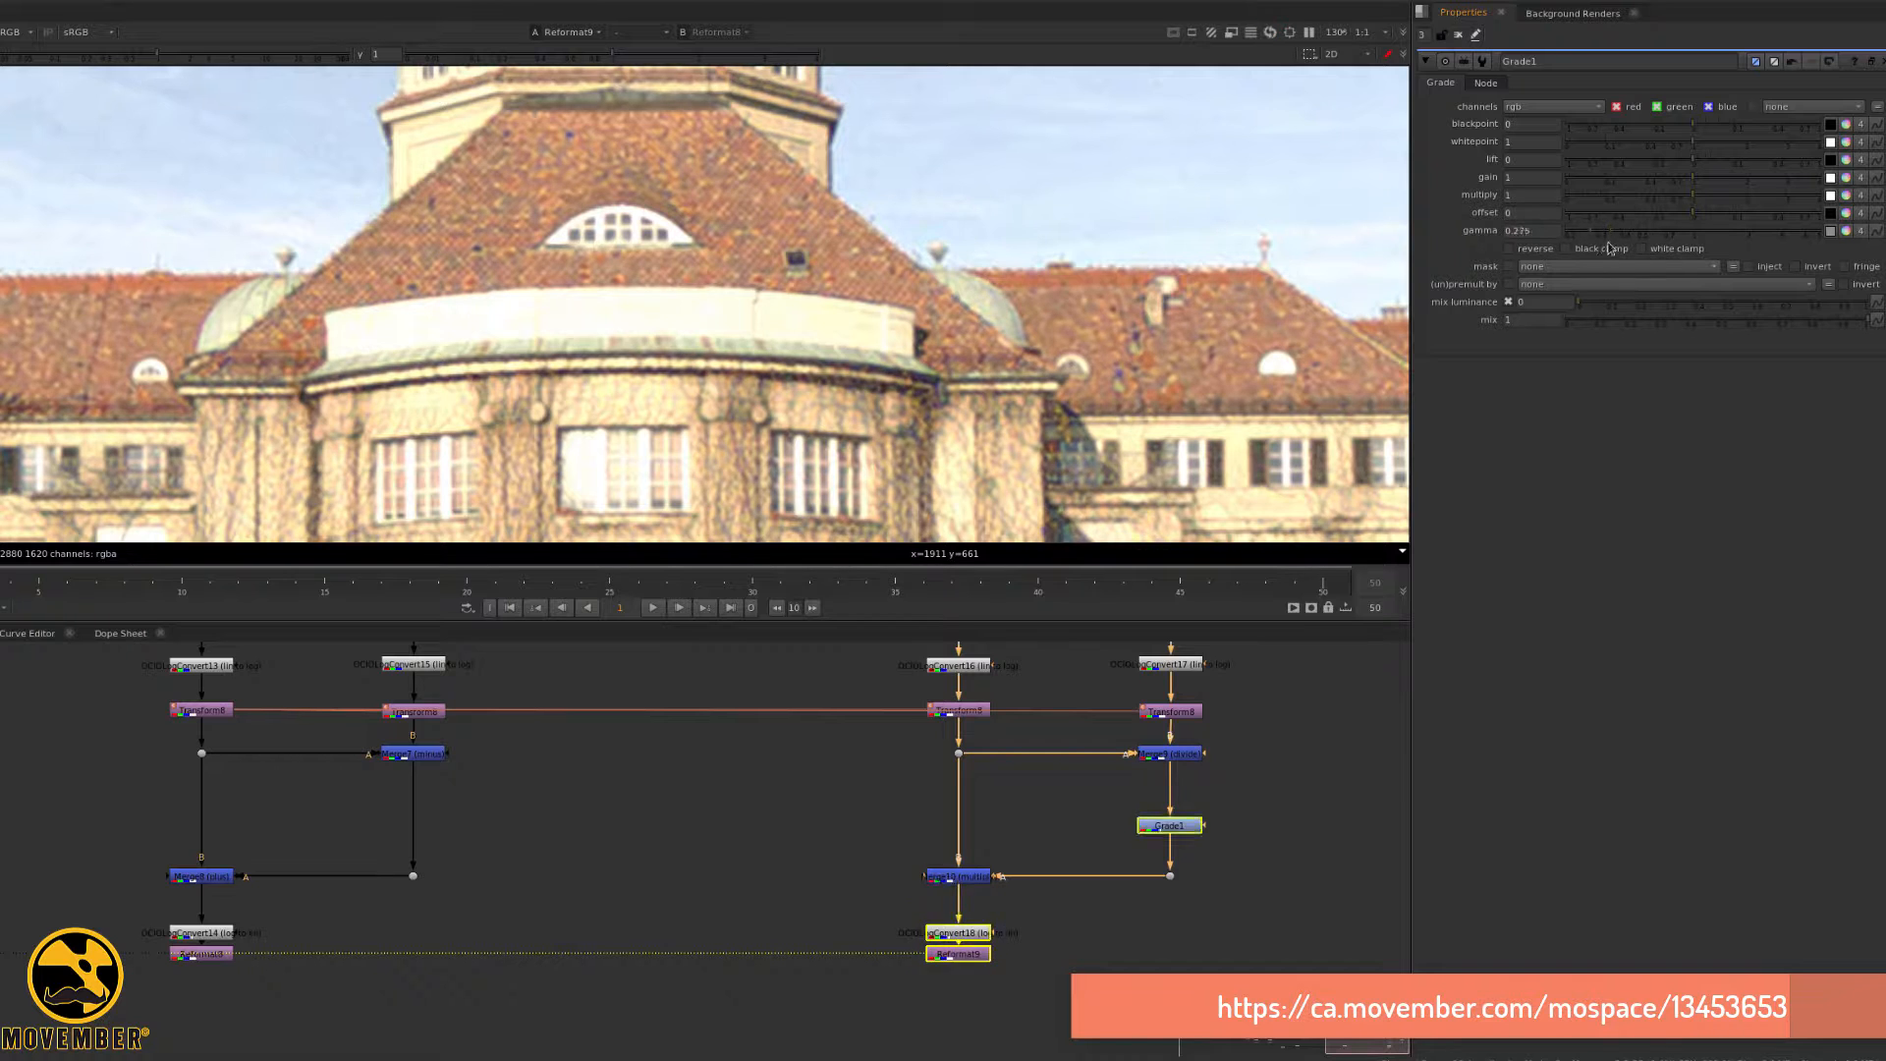
{"action": "left_click_drag", "start_coordinate": [1692, 241], "coordinate": [1610, 239]}
{"action": "scroll", "coordinate": [877, 346], "scroll_direction": "down", "scroll_amount": 3}
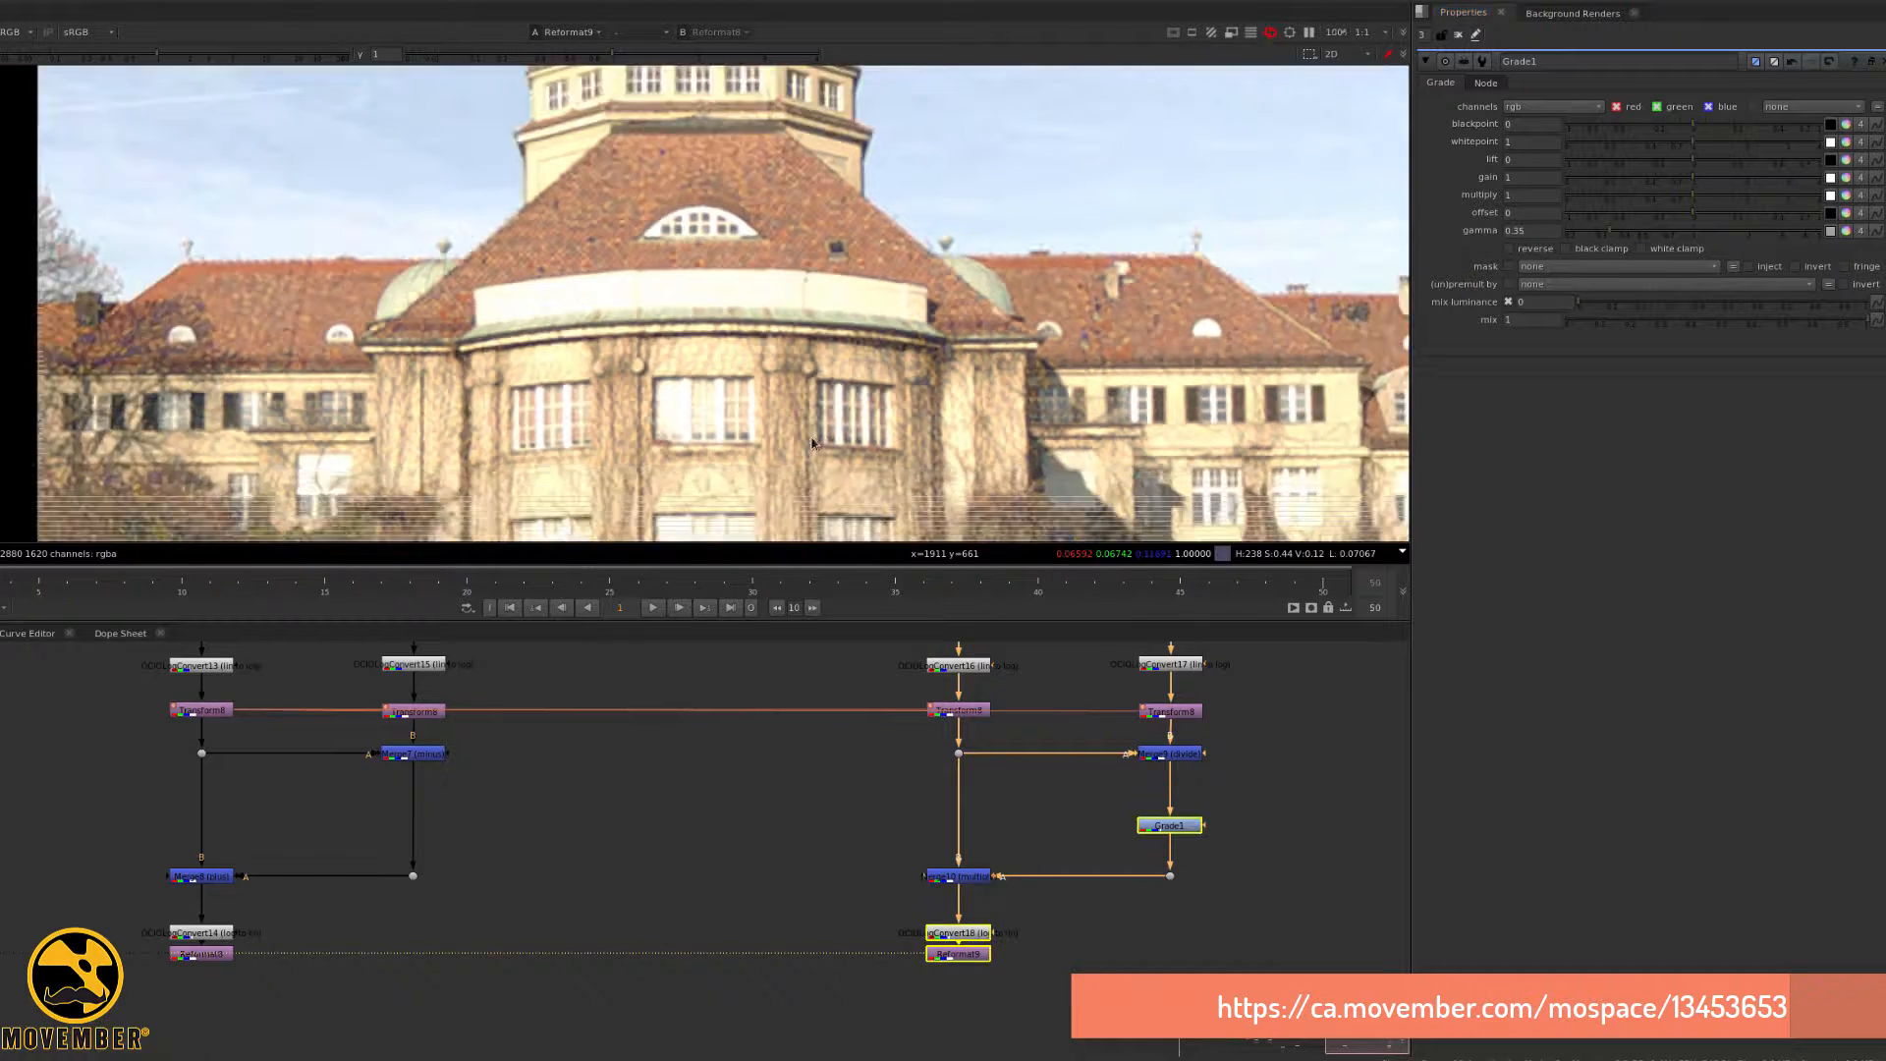
{"action": "middle_click_drag", "start_coordinate": [776, 407], "coordinate": [683, 118]}
{"action": "scroll", "coordinate": [1051, 290], "scroll_direction": "up", "scroll_amount": 1}
{"action": "scroll", "coordinate": [1056, 298], "scroll_direction": "up", "scroll_amount": 4}
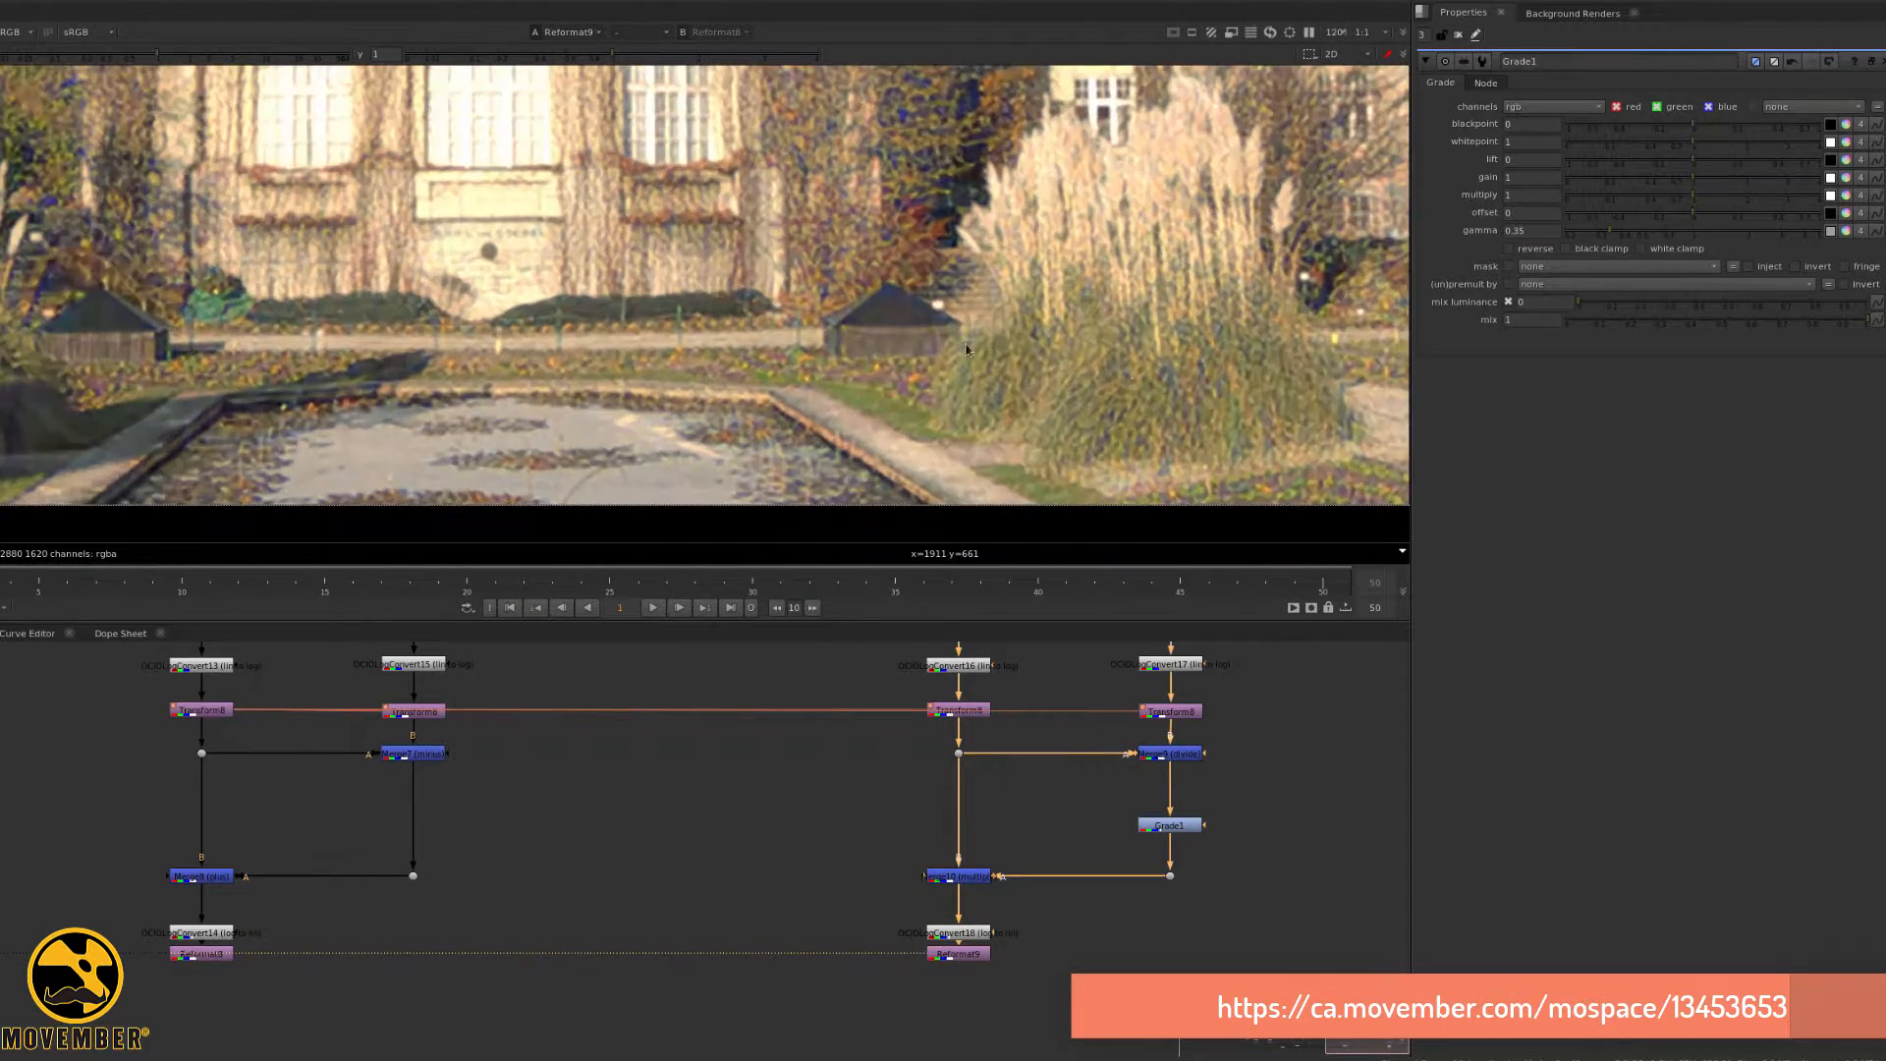
{"action": "scroll", "coordinate": [629, 275], "scroll_direction": "down", "scroll_amount": 6}
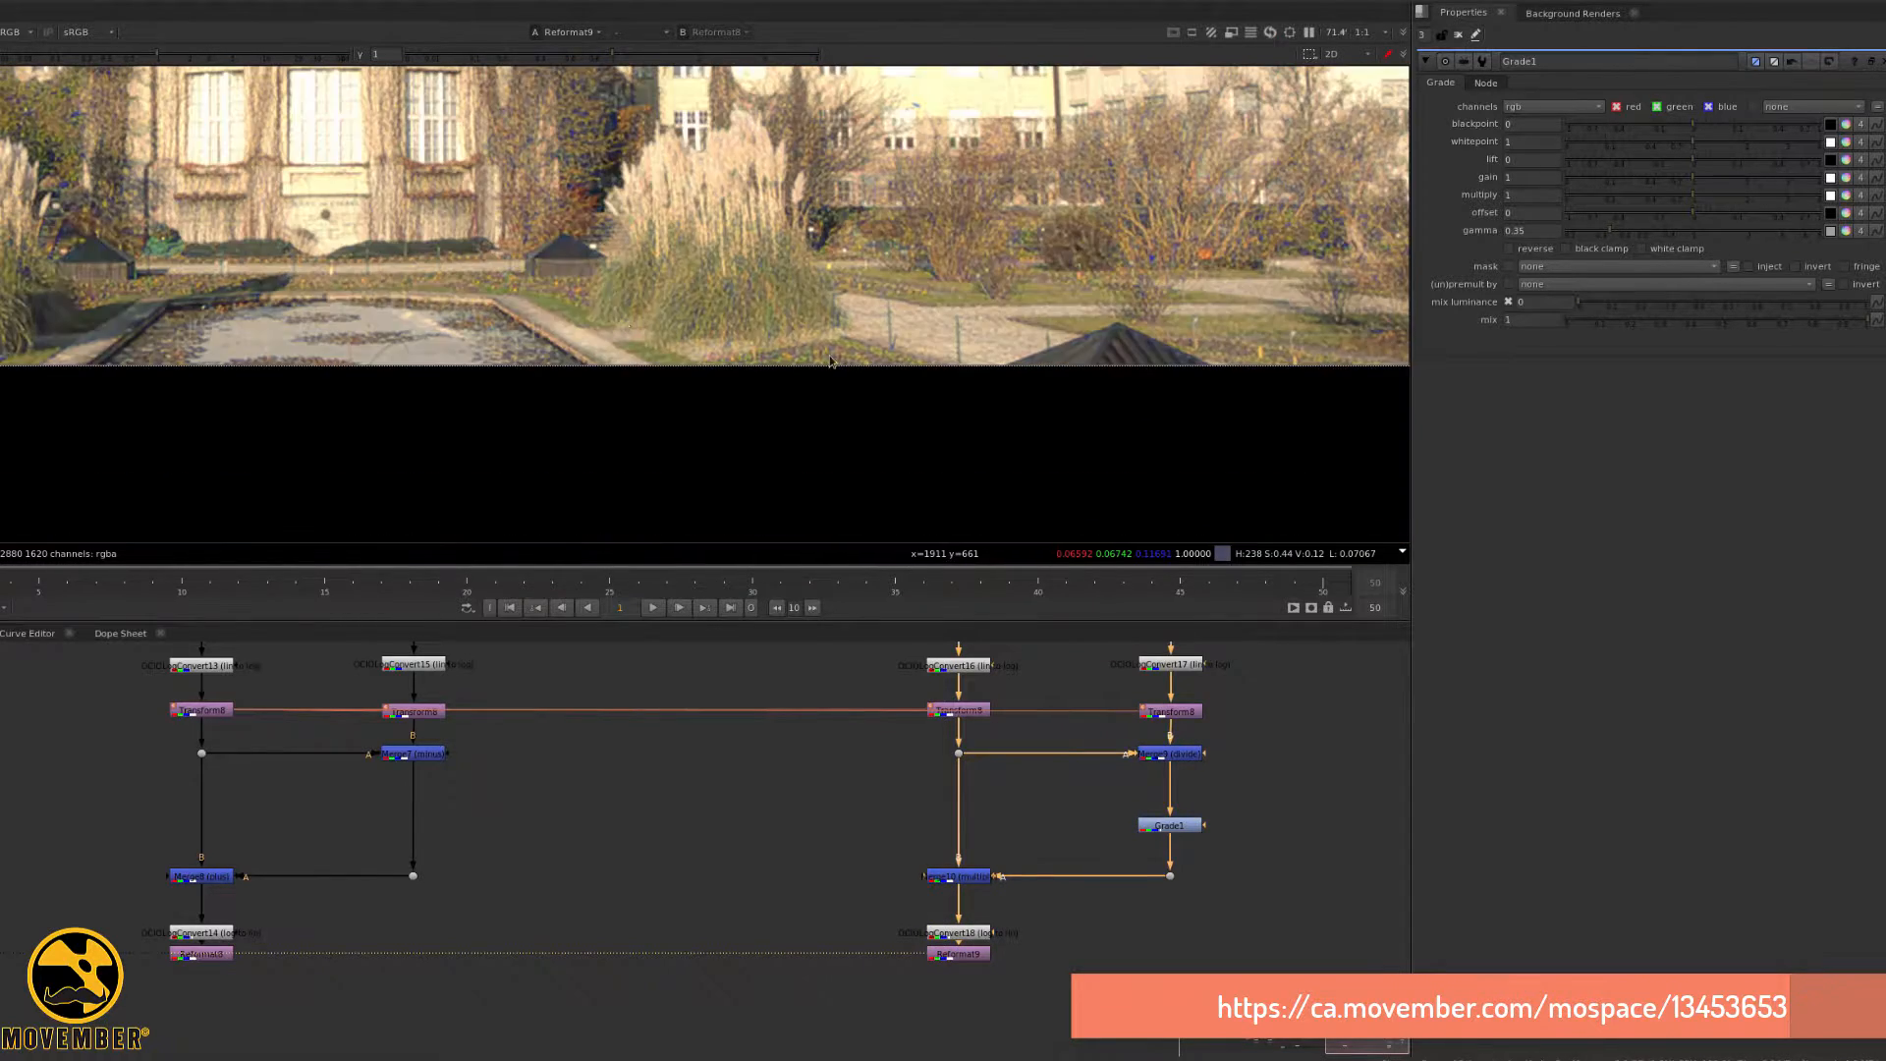
{"action": "middle_click_drag", "start_coordinate": [830, 362], "coordinate": [1285, 298]}
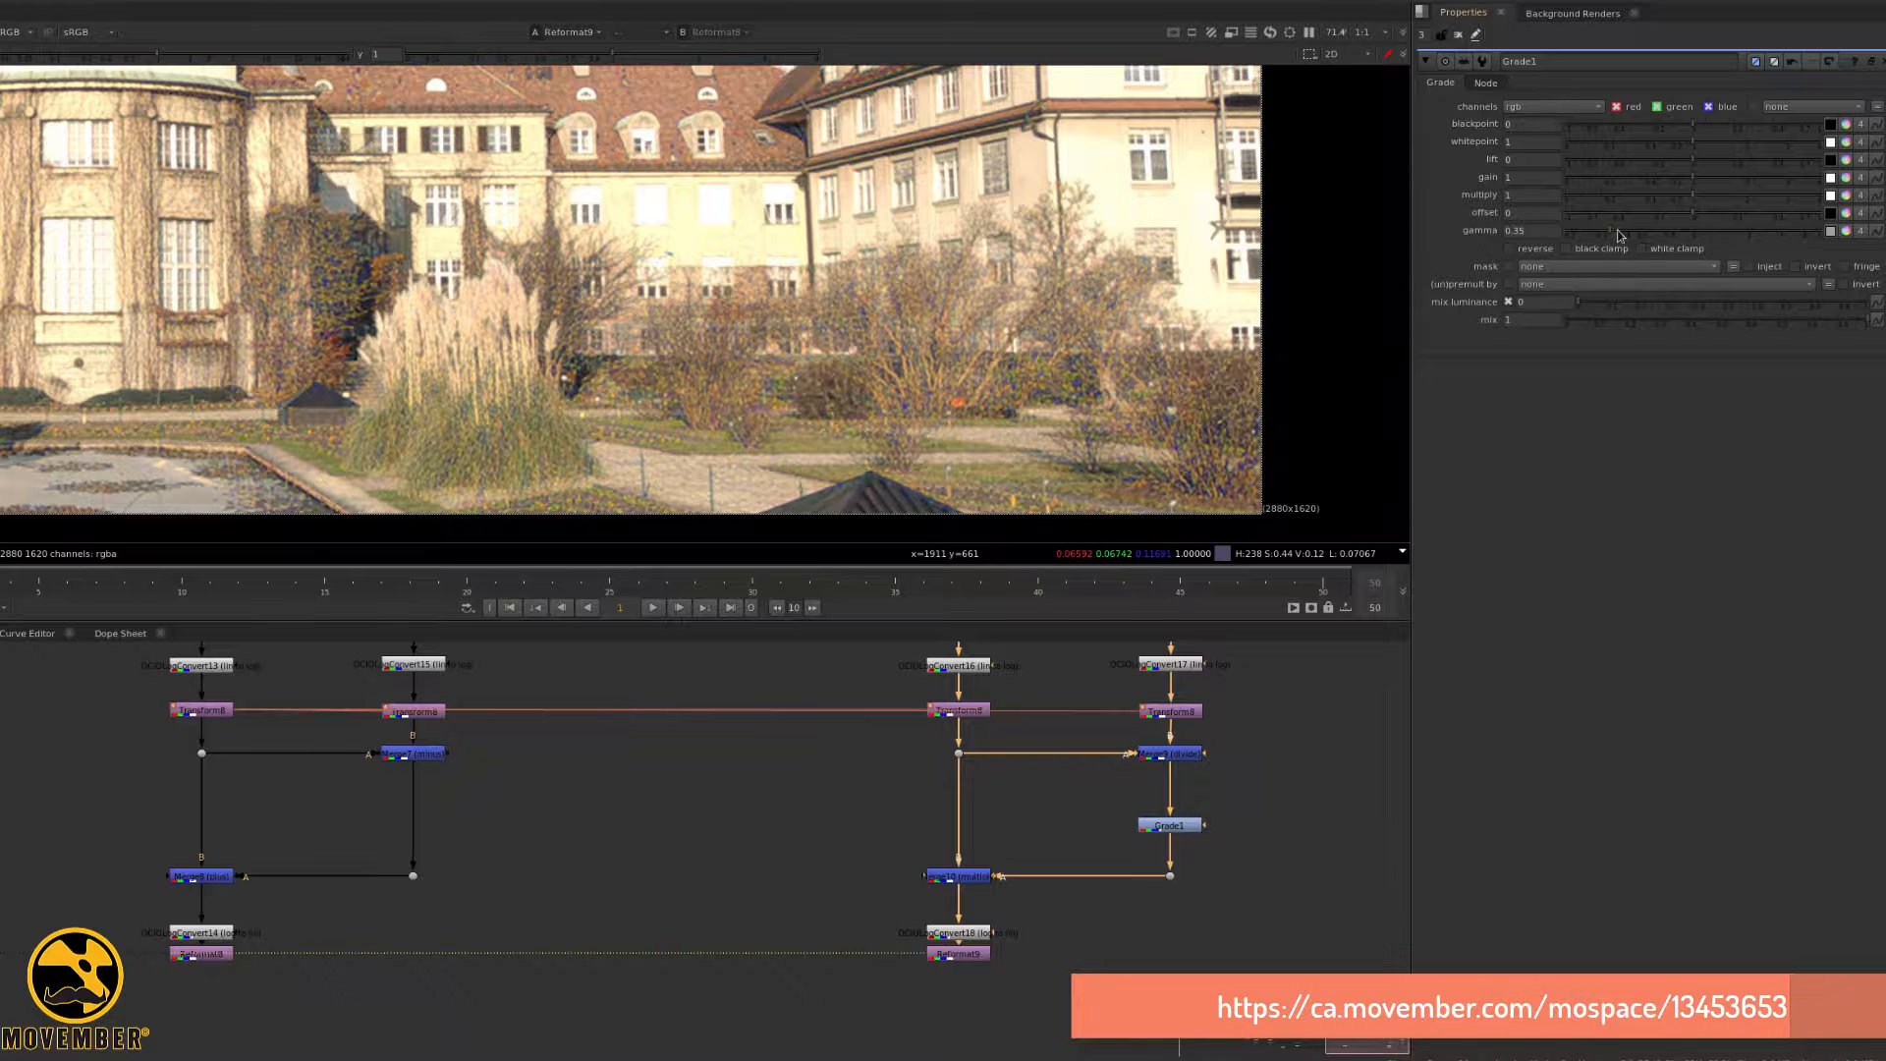
- Set the Grade1 gamma to 0.44 and inspect the roofs, dormer windows and chimneys in the Reformat9 output
{"action": "mouse_move", "coordinate": [1618, 236]}
{"action": "left_mouse_down"}
{"action": "mouse_move", "coordinate": [1688, 247]}
{"action": "mouse_move", "coordinate": [1623, 247]}
{"action": "left_mouse_up"}
{"action": "middle_click_drag", "start_coordinate": [729, 71], "coordinate": [727, 238]}
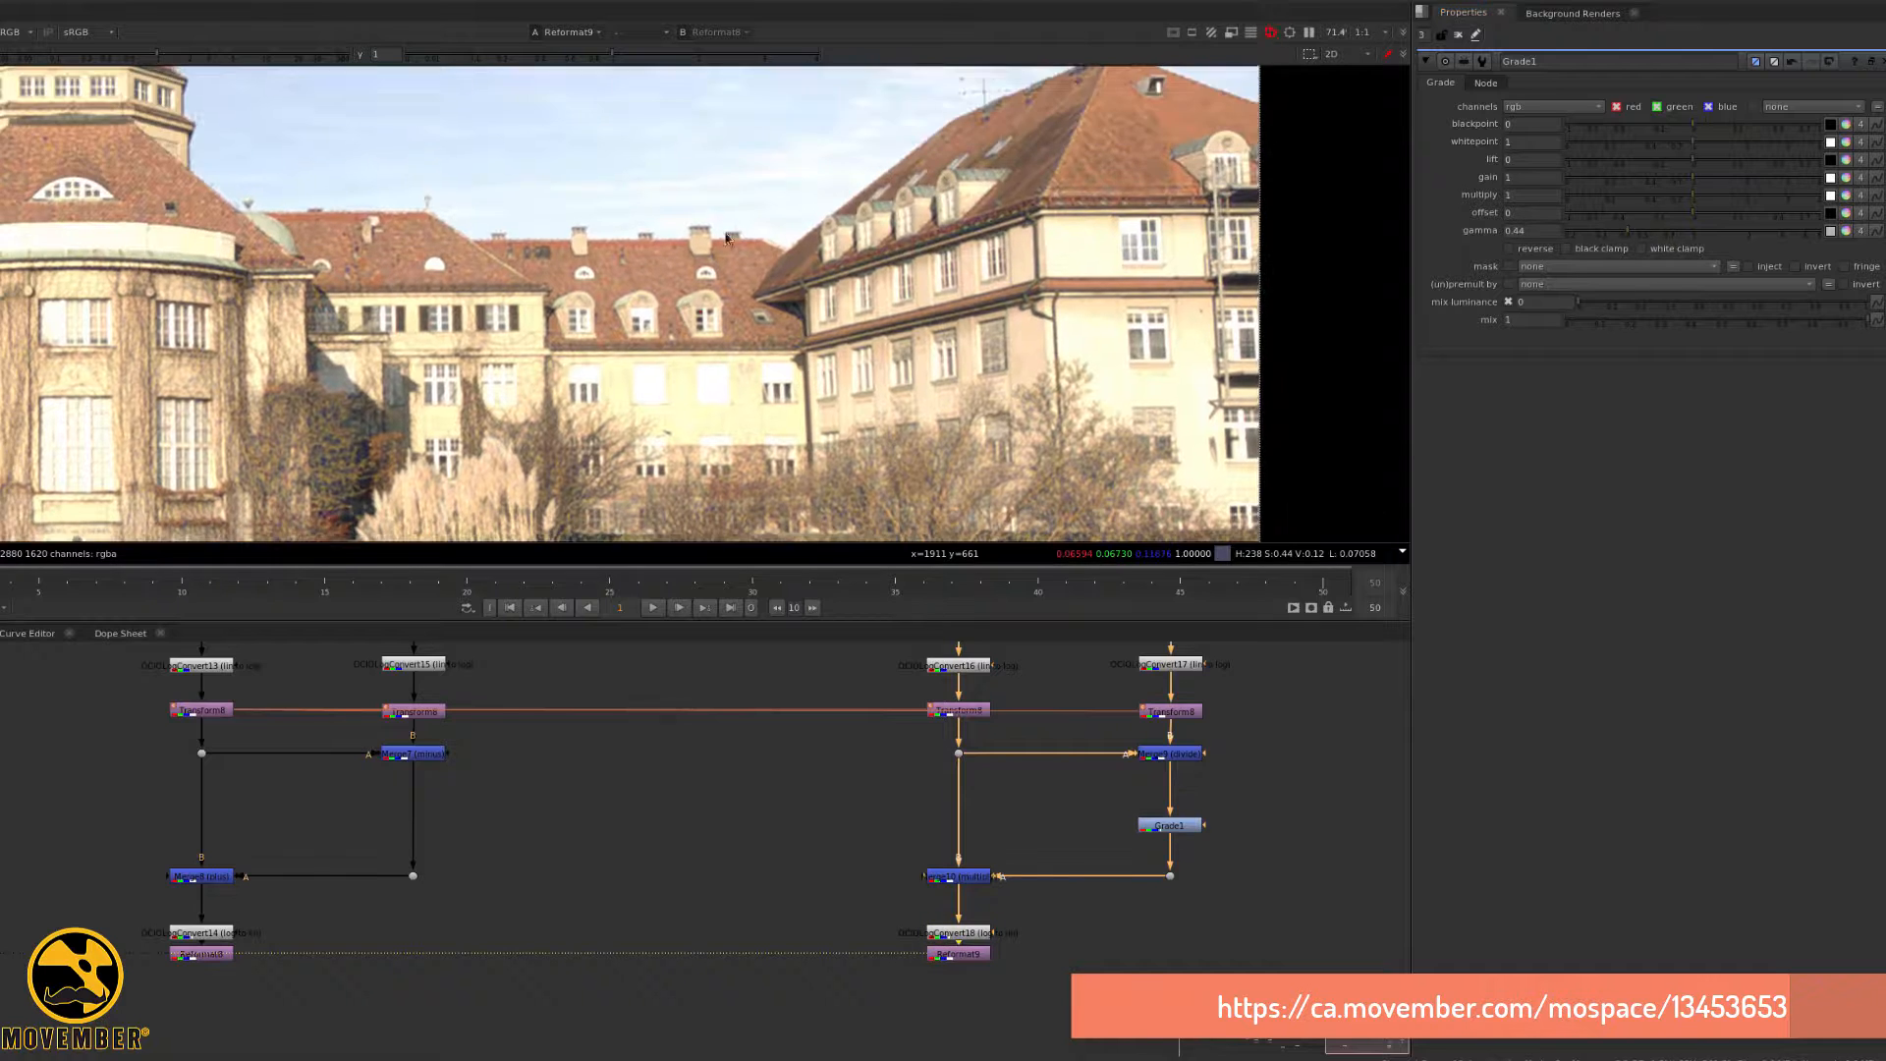
{"action": "scroll", "coordinate": [727, 238], "scroll_direction": "up", "scroll_amount": 4}
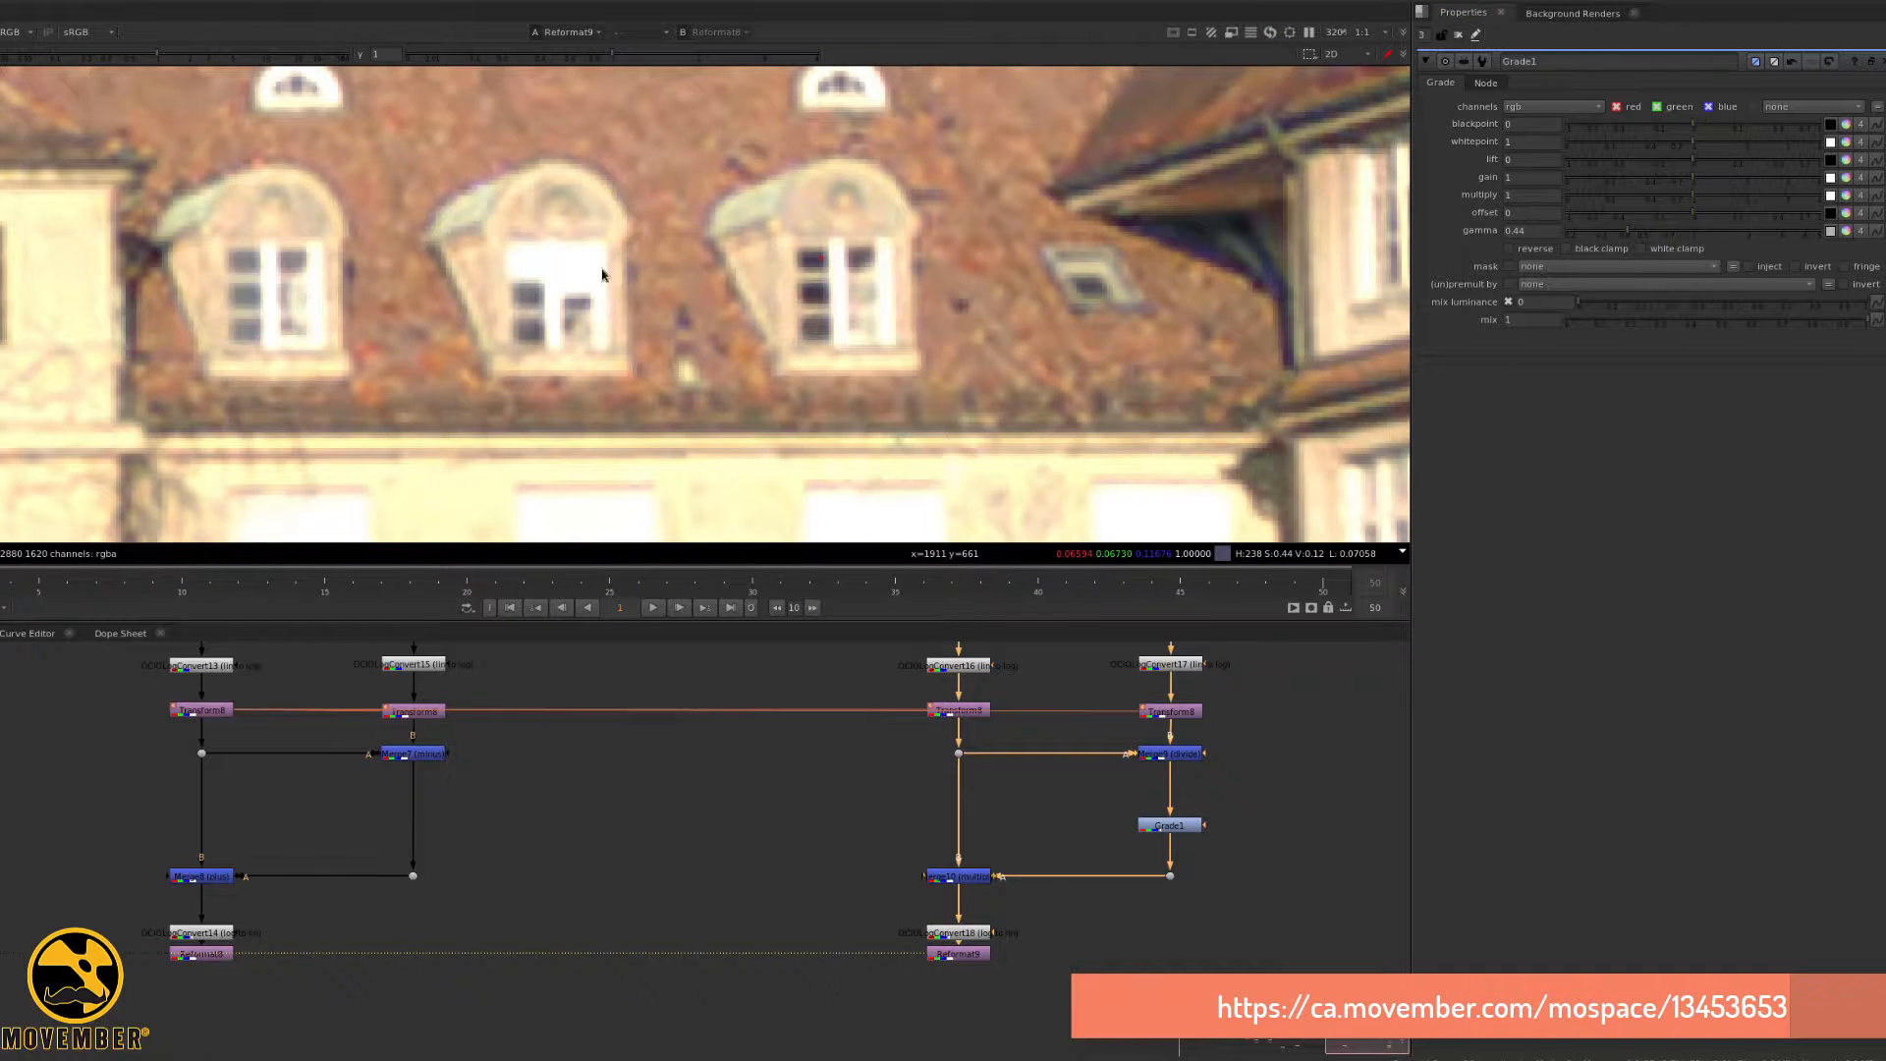
{"action": "scroll", "coordinate": [603, 275], "scroll_direction": "down", "scroll_amount": 4}
{"action": "scroll", "coordinate": [867, 344], "scroll_direction": "up", "scroll_amount": 3}
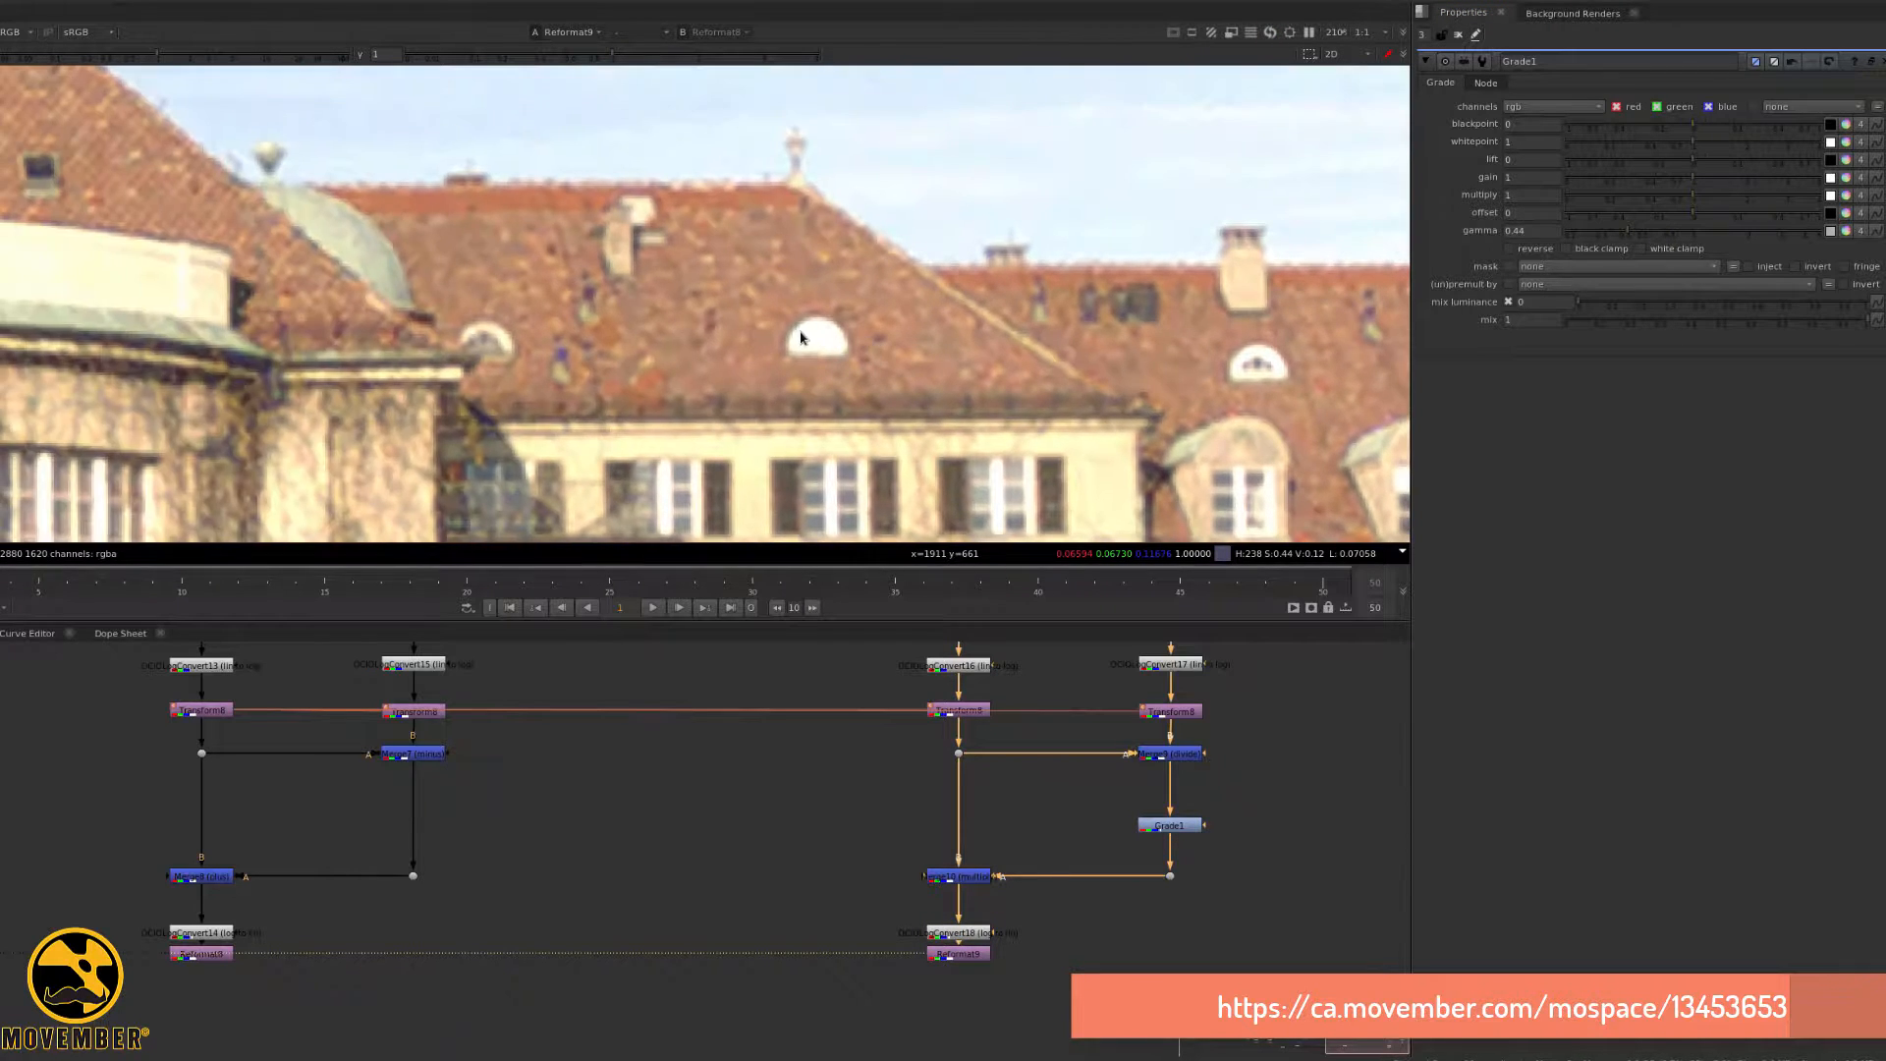
{"action": "scroll", "coordinate": [816, 344], "scroll_direction": "down", "scroll_amount": 2}
- Compare the two log-space Transform results feeding the divide branch with its final Reformat9 output at the building's roofs
{"action": "left_click", "coordinate": [971, 713]}
{"action": "key", "text": "1"}
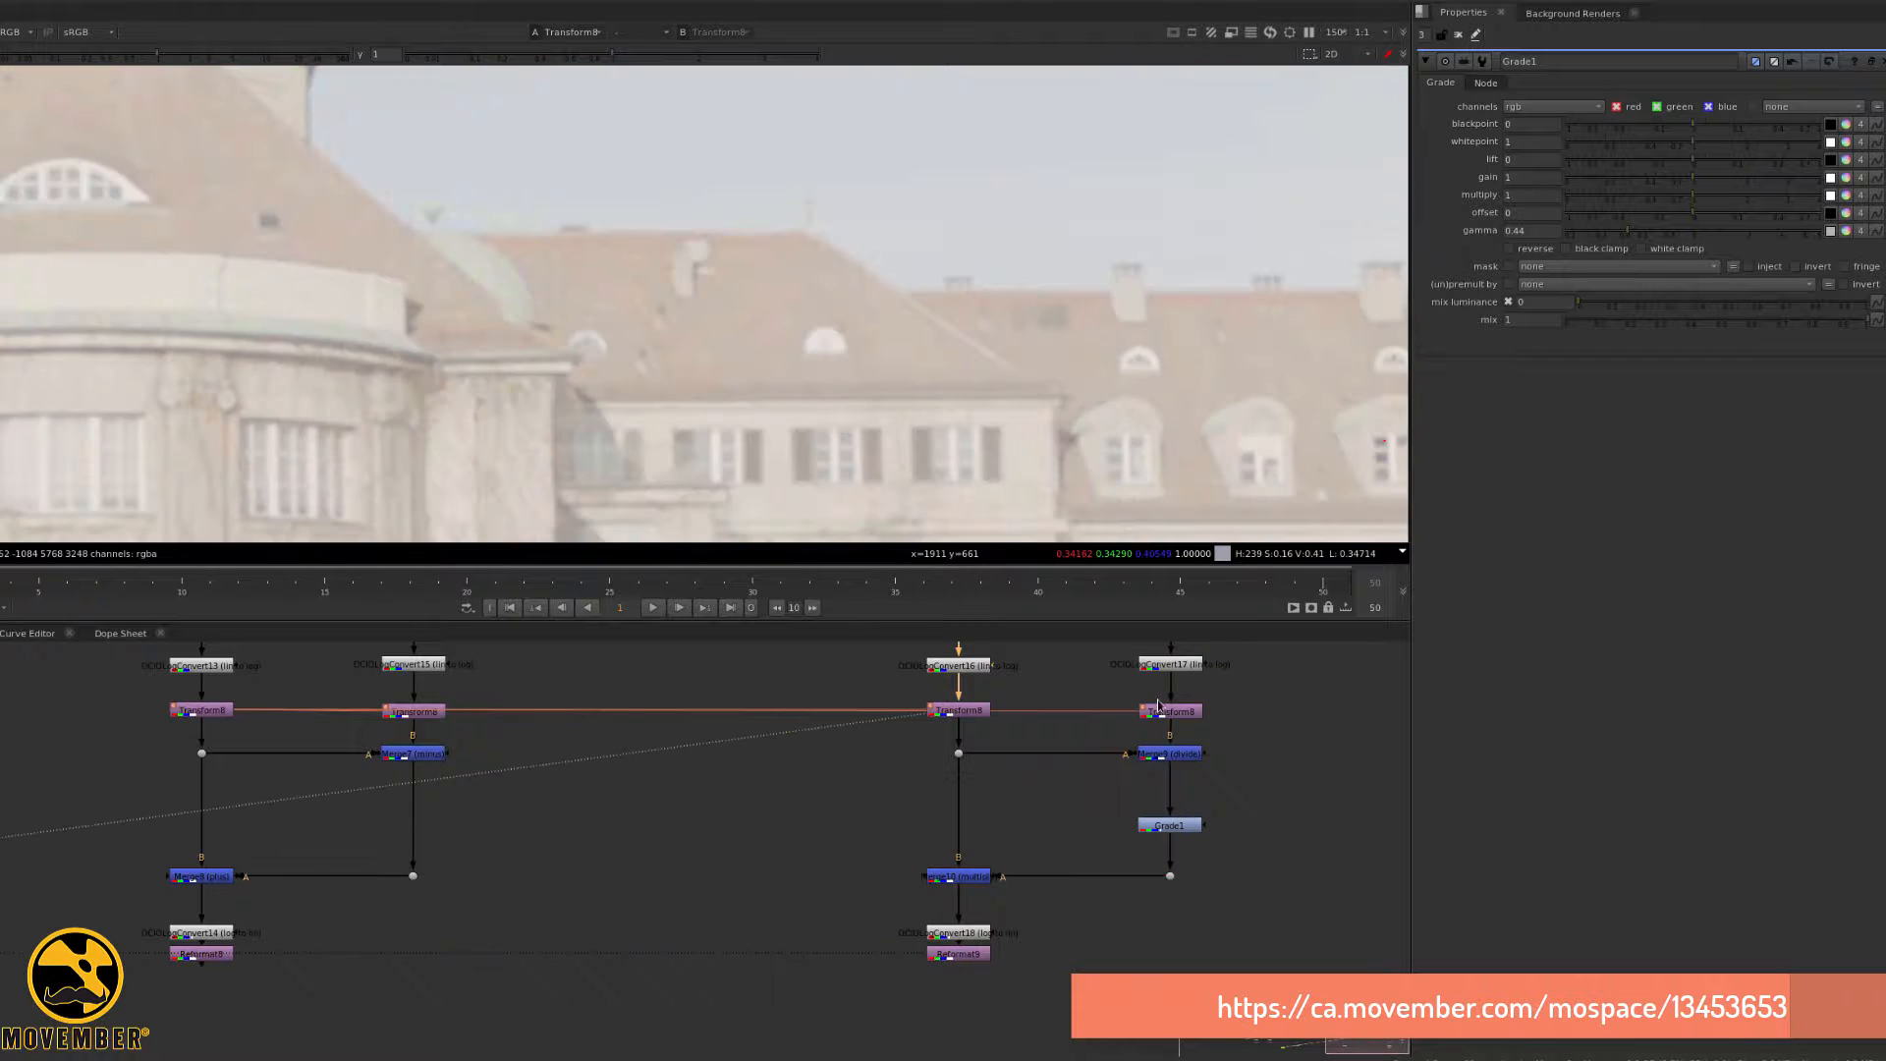
{"action": "left_click", "coordinate": [1175, 712]}
{"action": "key", "text": "1"}
{"action": "left_click", "coordinate": [971, 956]}
{"action": "key", "text": "1"}
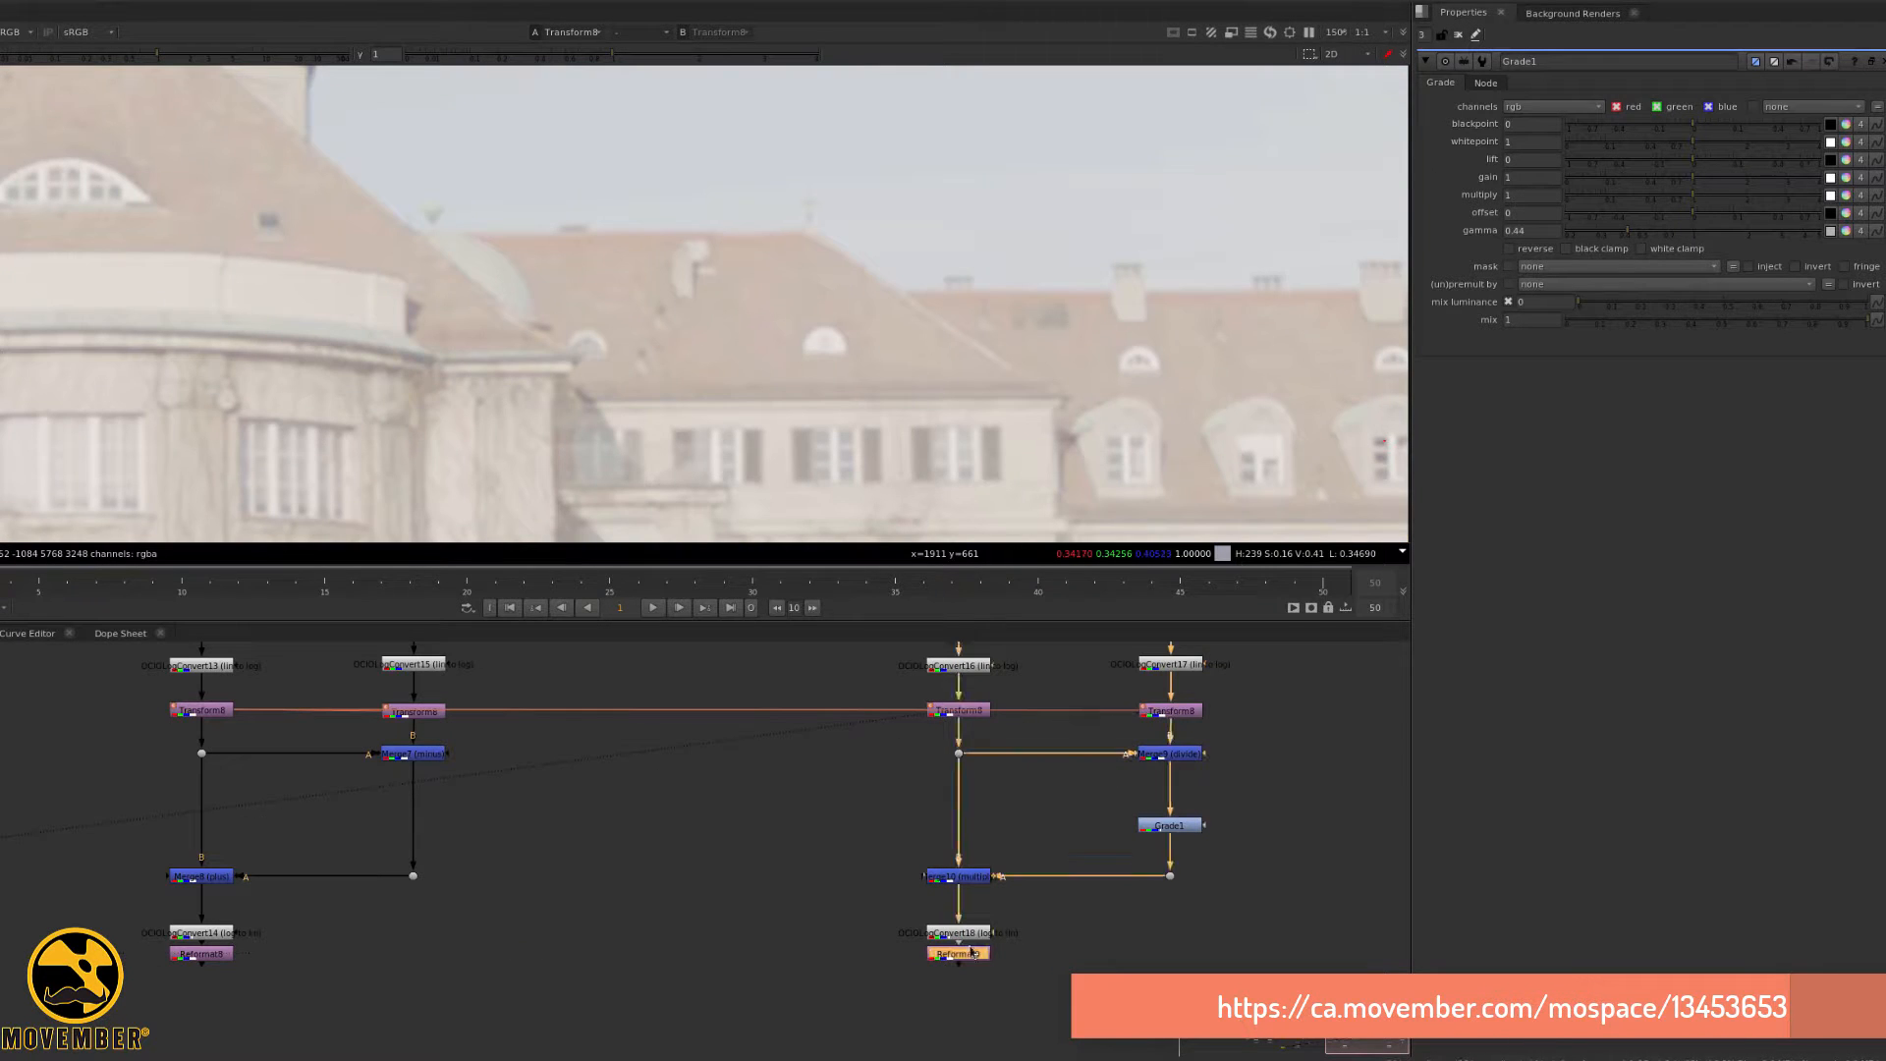
- Compare the full frame of the divide-based Reformat9 output with the Reformat8 output
{"action": "scroll", "coordinate": [1001, 133], "scroll_direction": "down", "scroll_amount": 8}
{"action": "scroll", "coordinate": [865, 275], "scroll_direction": "down", "scroll_amount": 1}
{"action": "middle_click_drag", "start_coordinate": [845, 293], "coordinate": [578, 428]}
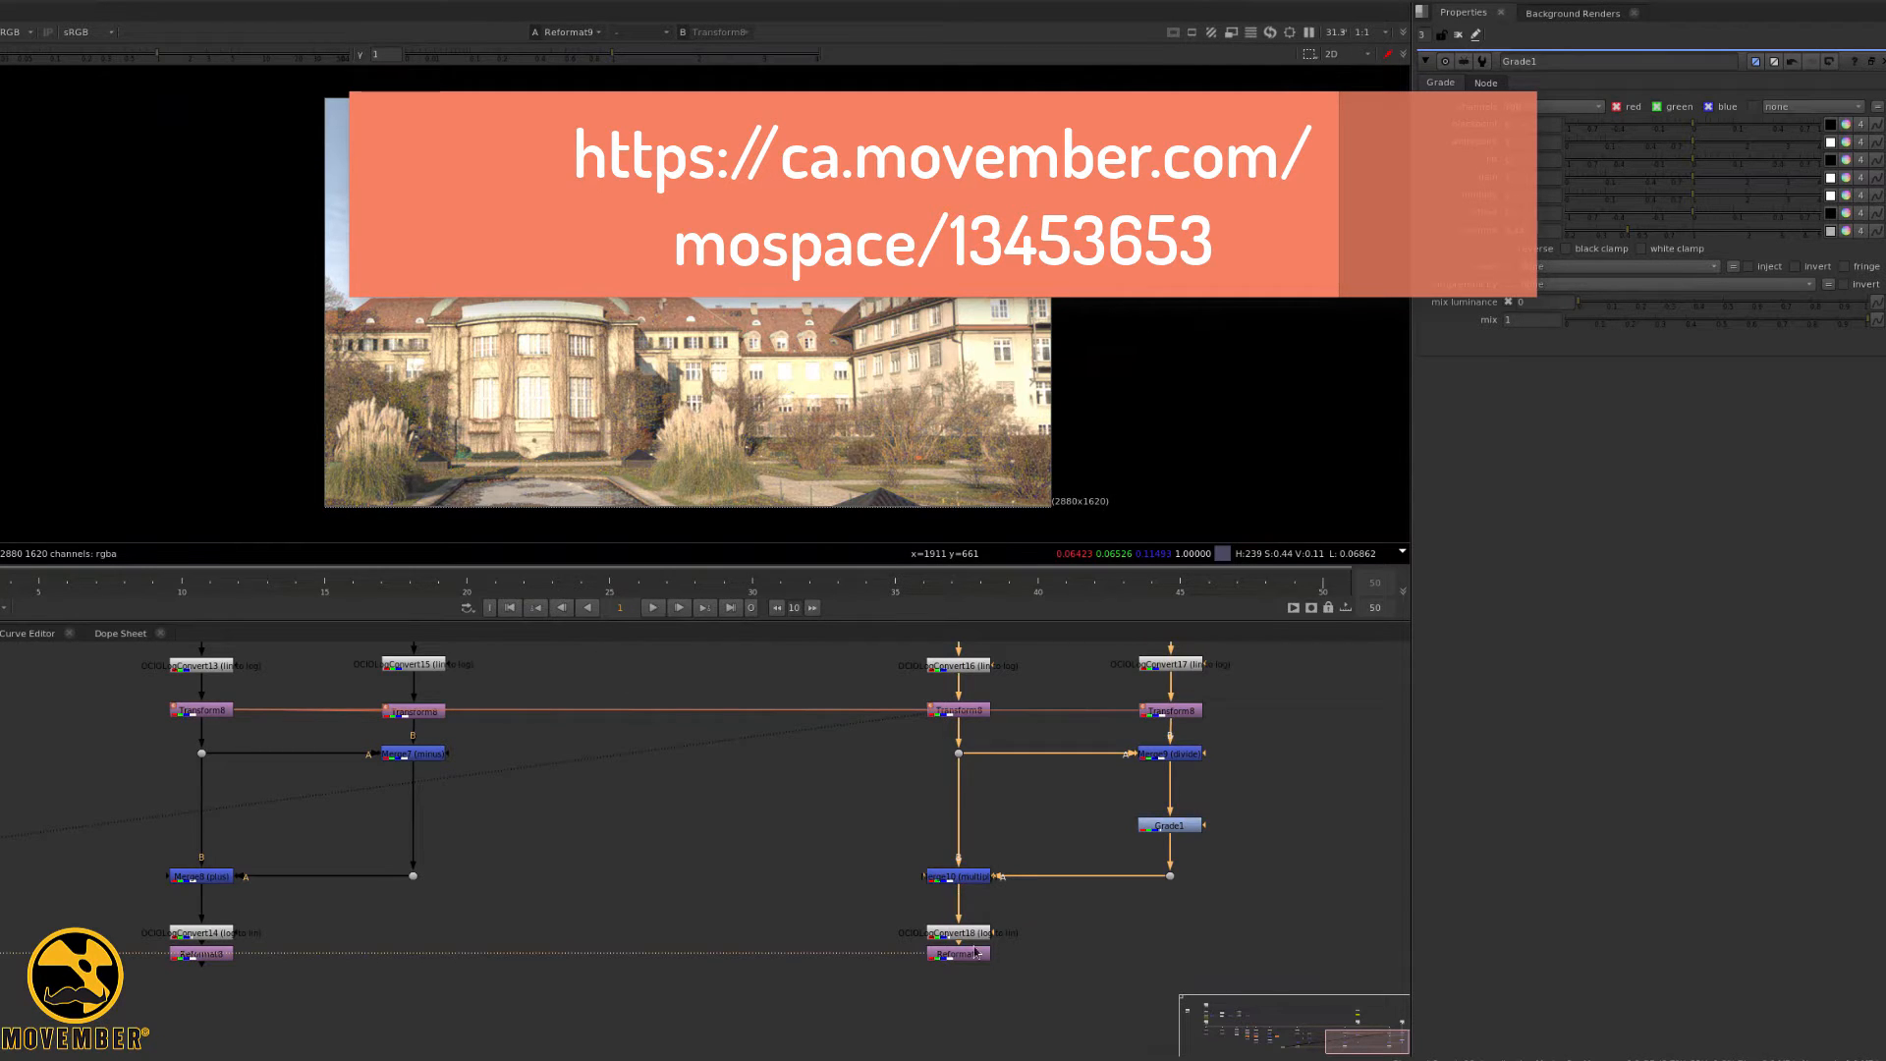
{"action": "left_click", "coordinate": [218, 959]}
{"action": "key", "text": "2"}
{"action": "left_click", "coordinate": [245, 953]}
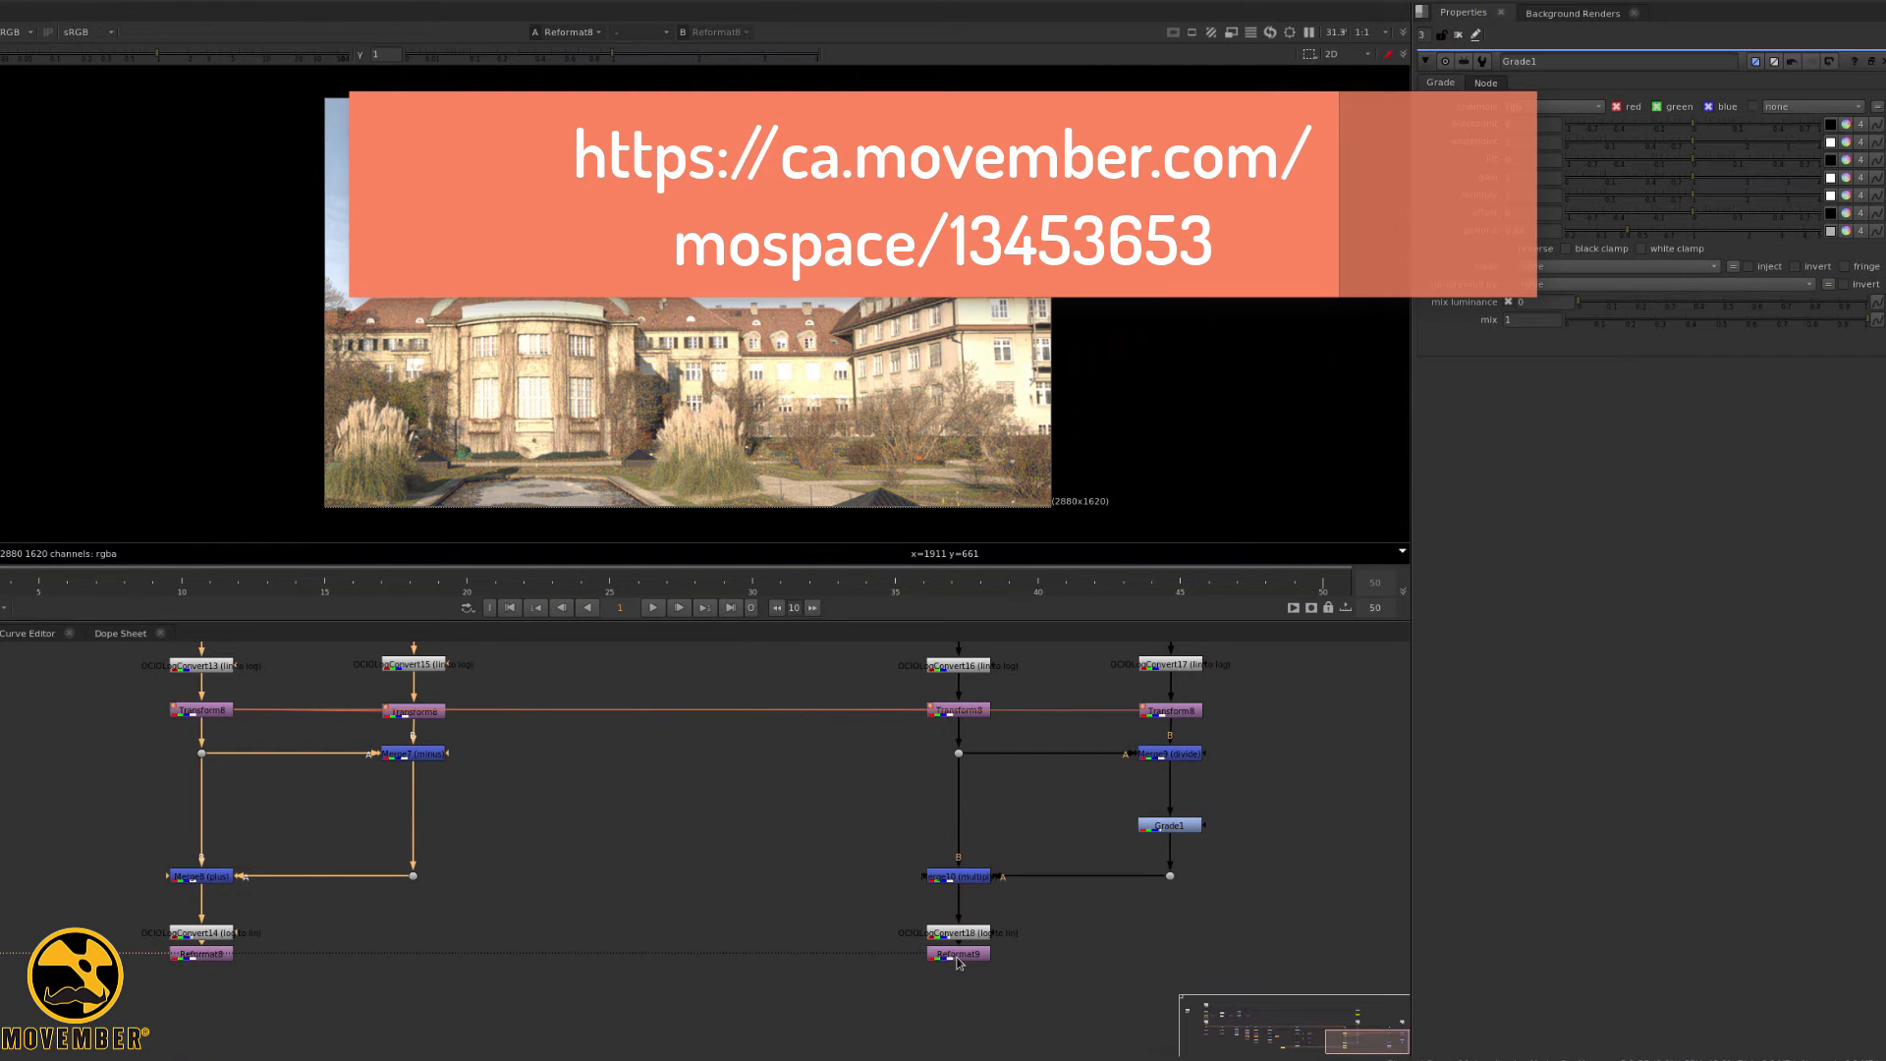